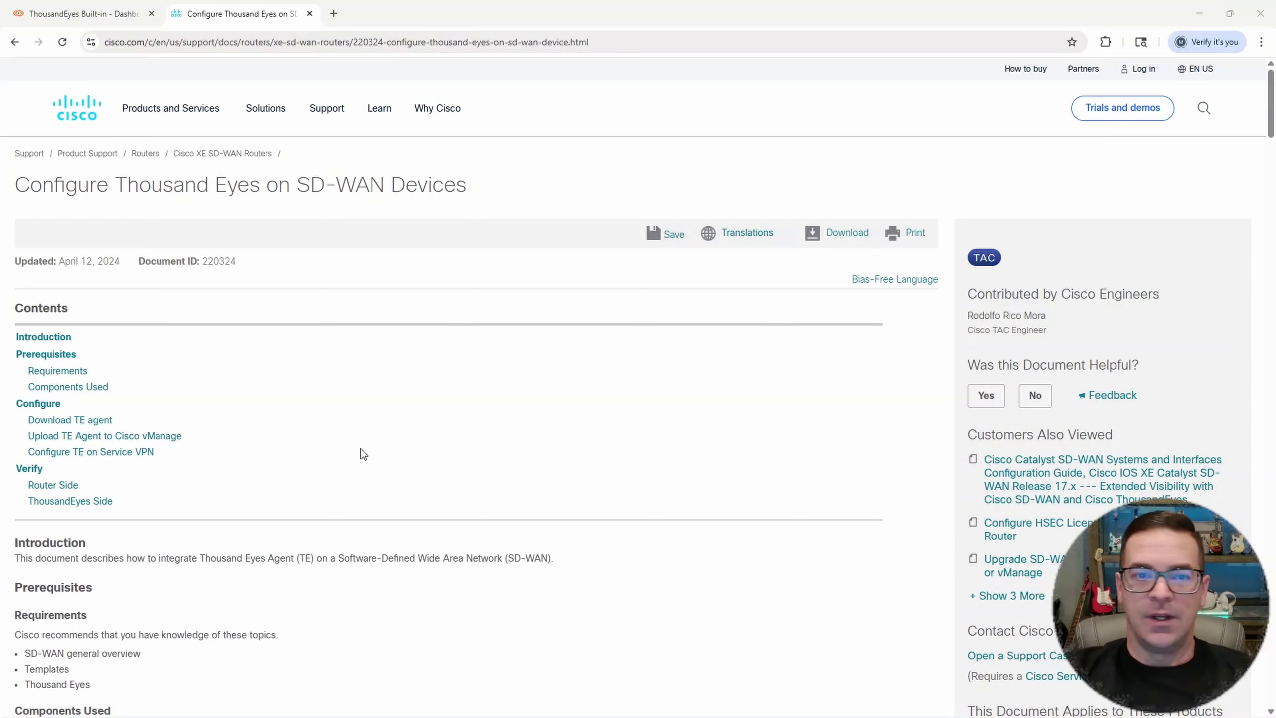
Review the Cisco guide's title, introduction, prerequisites, and the software and hardware versions listed under Components Used
click(248, 43)
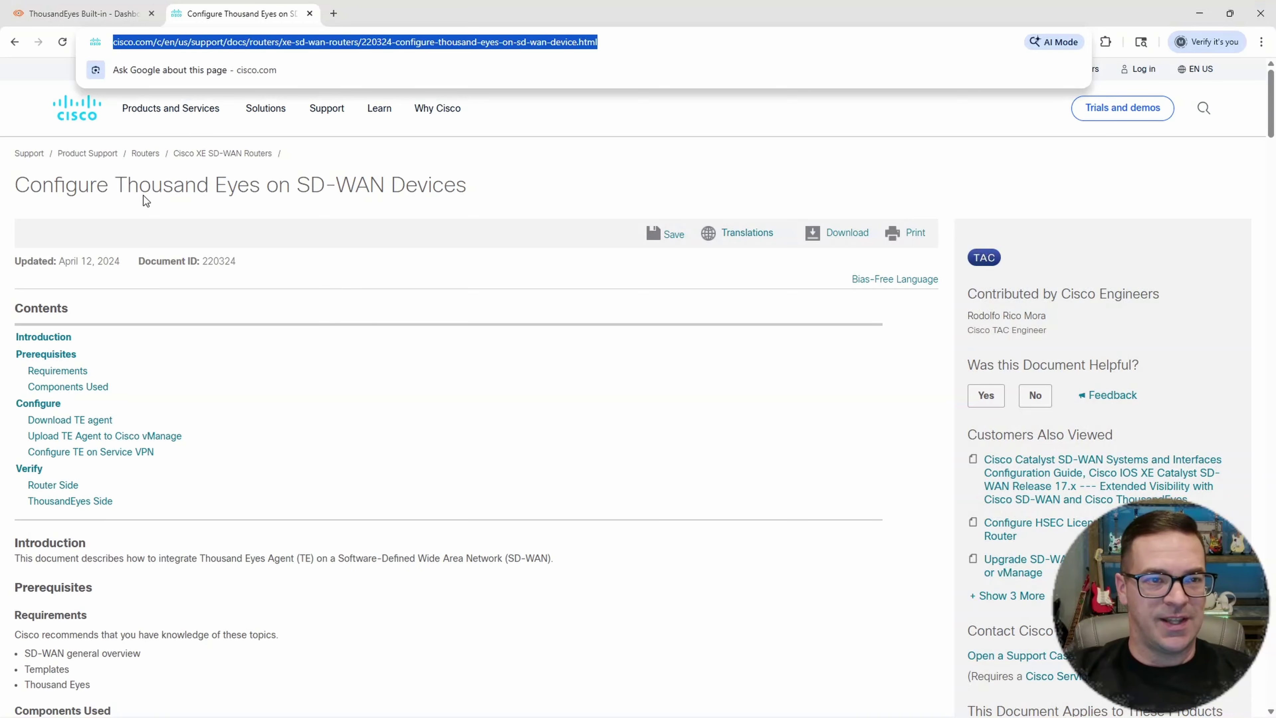
click(46, 182)
drag(25, 186, 460, 186)
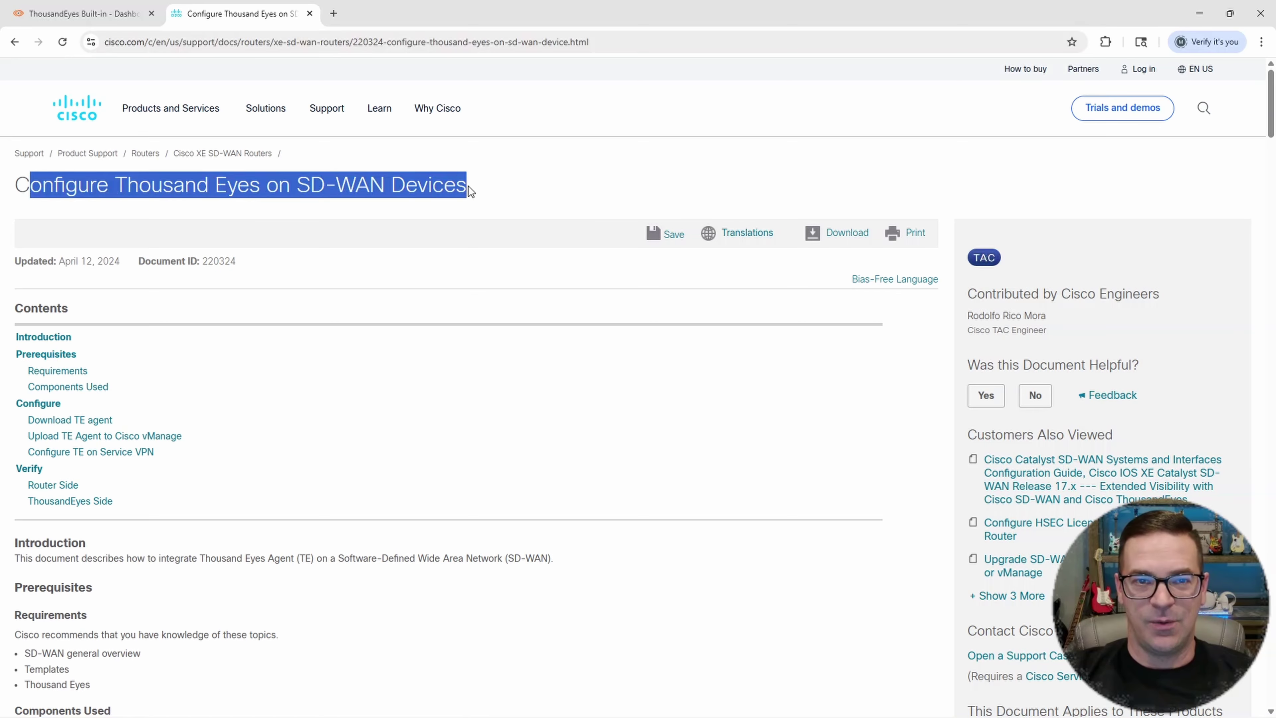
scroll(586, 405, down, 5)
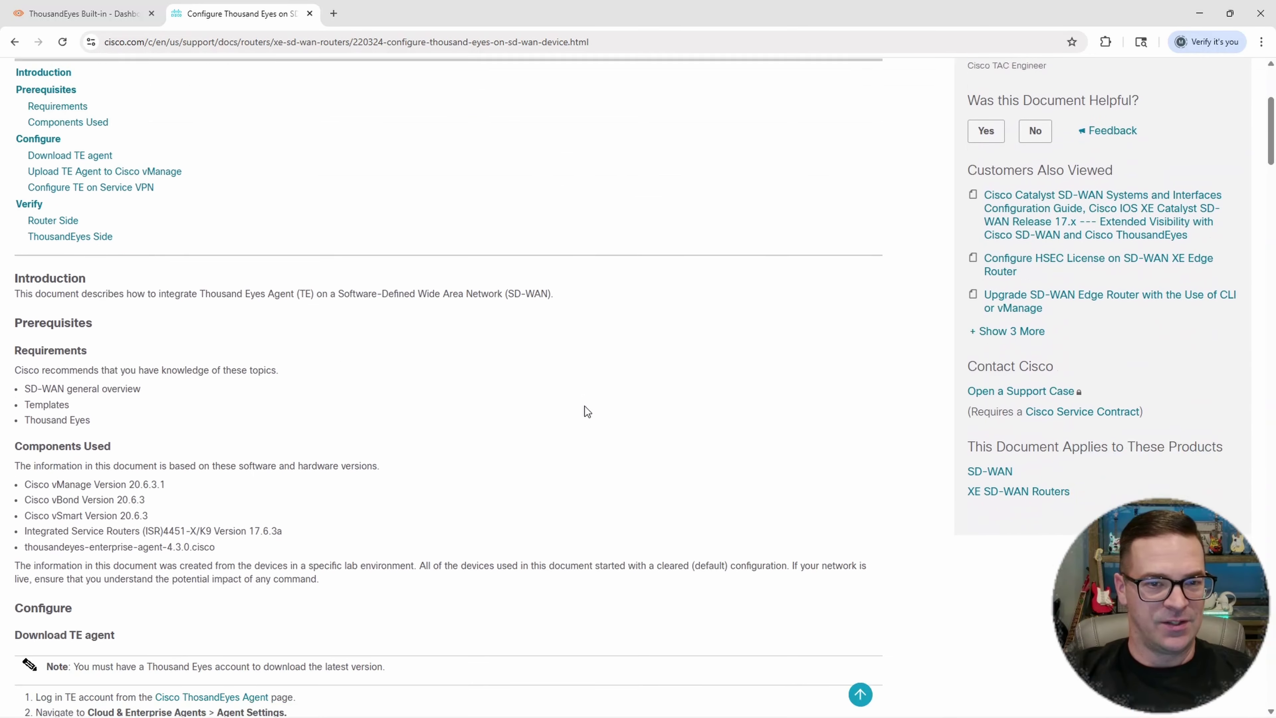
scroll(445, 391, down, 3)
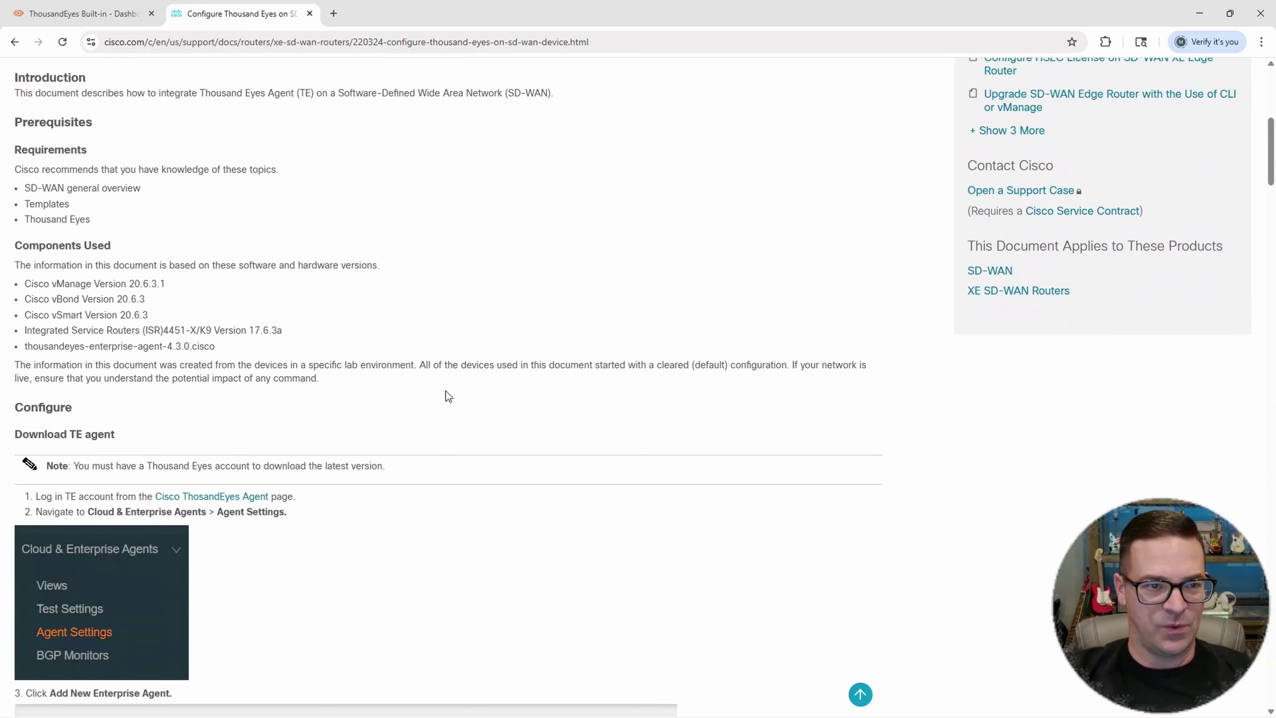
scroll(446, 391, down, 2)
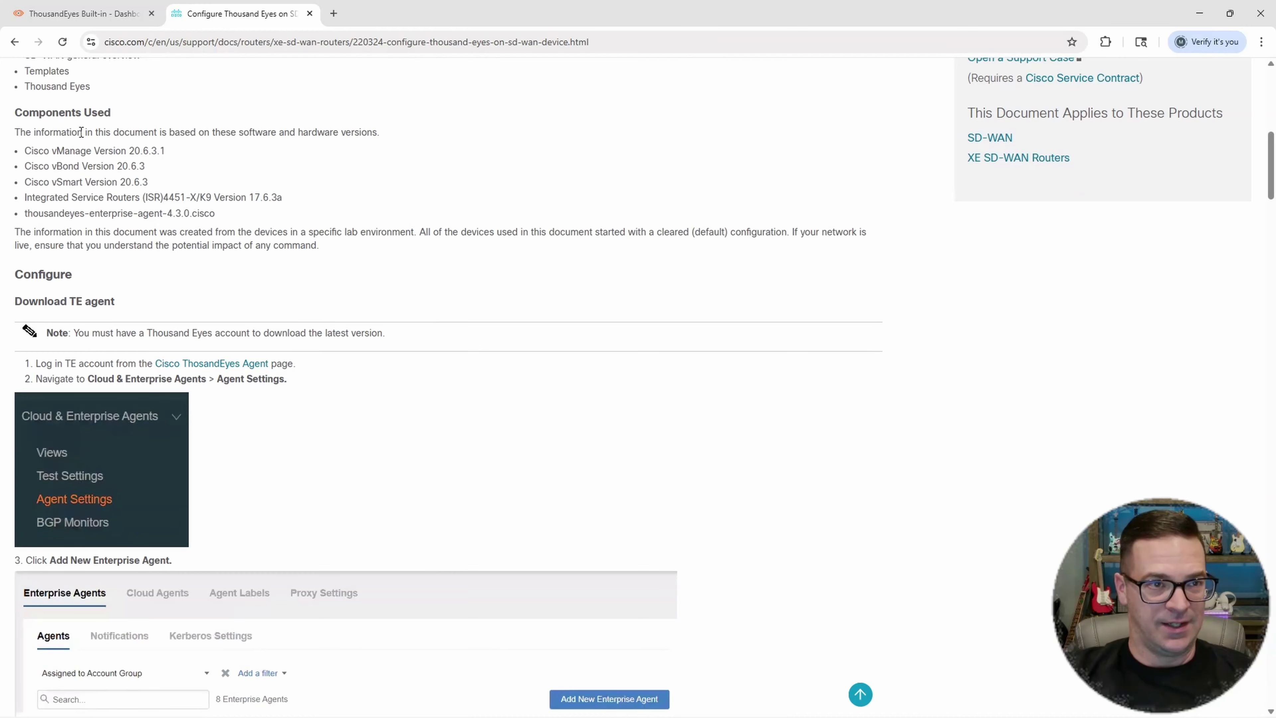
drag(32, 132, 225, 132)
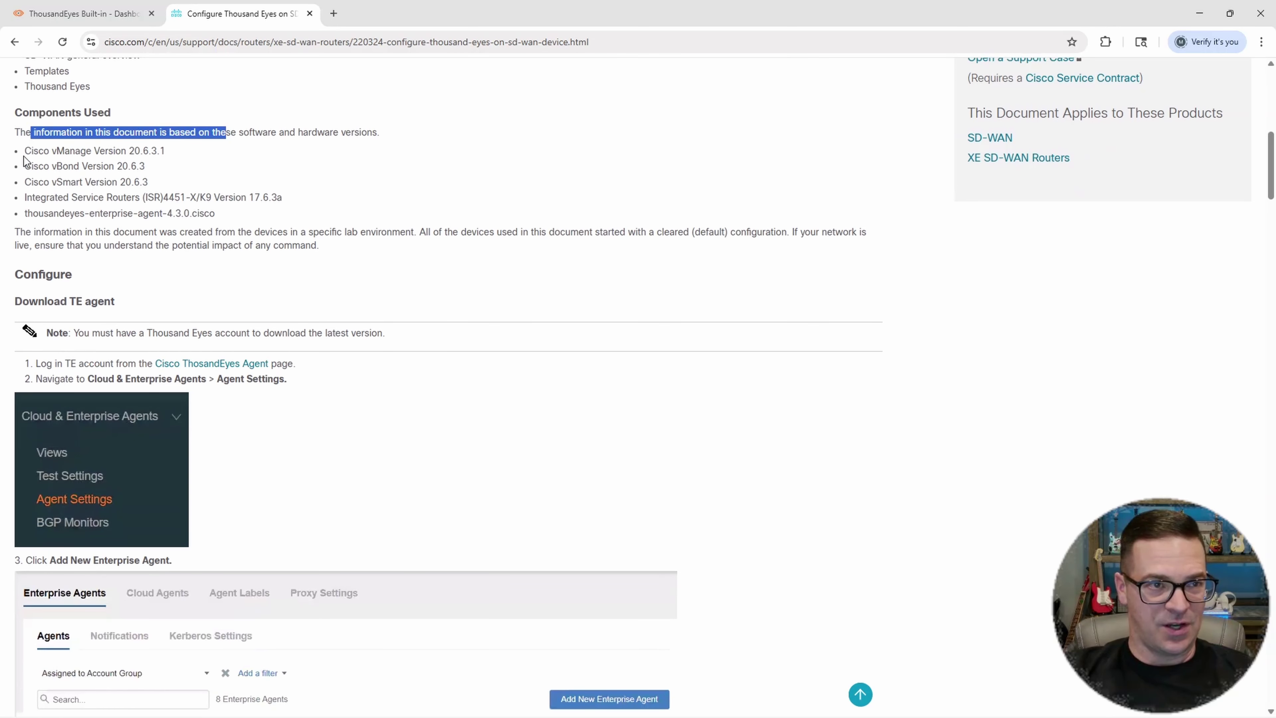
drag(24, 150, 209, 174)
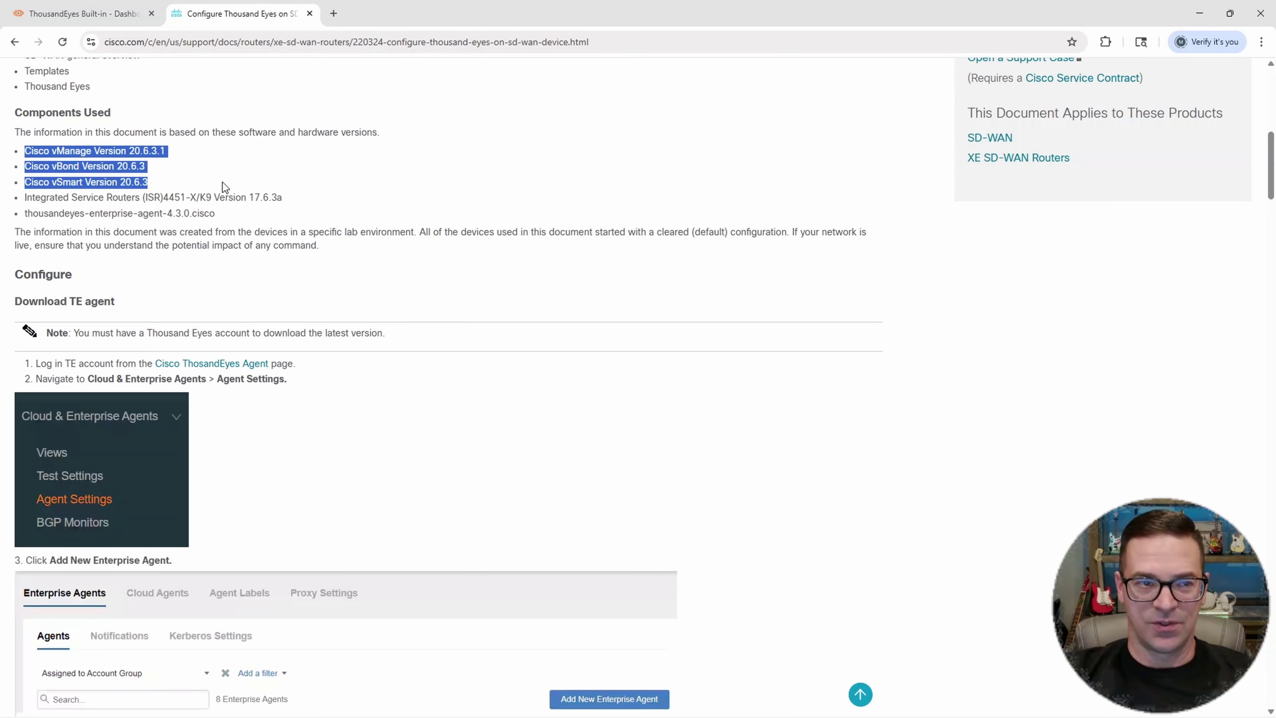
drag(223, 182, 267, 191)
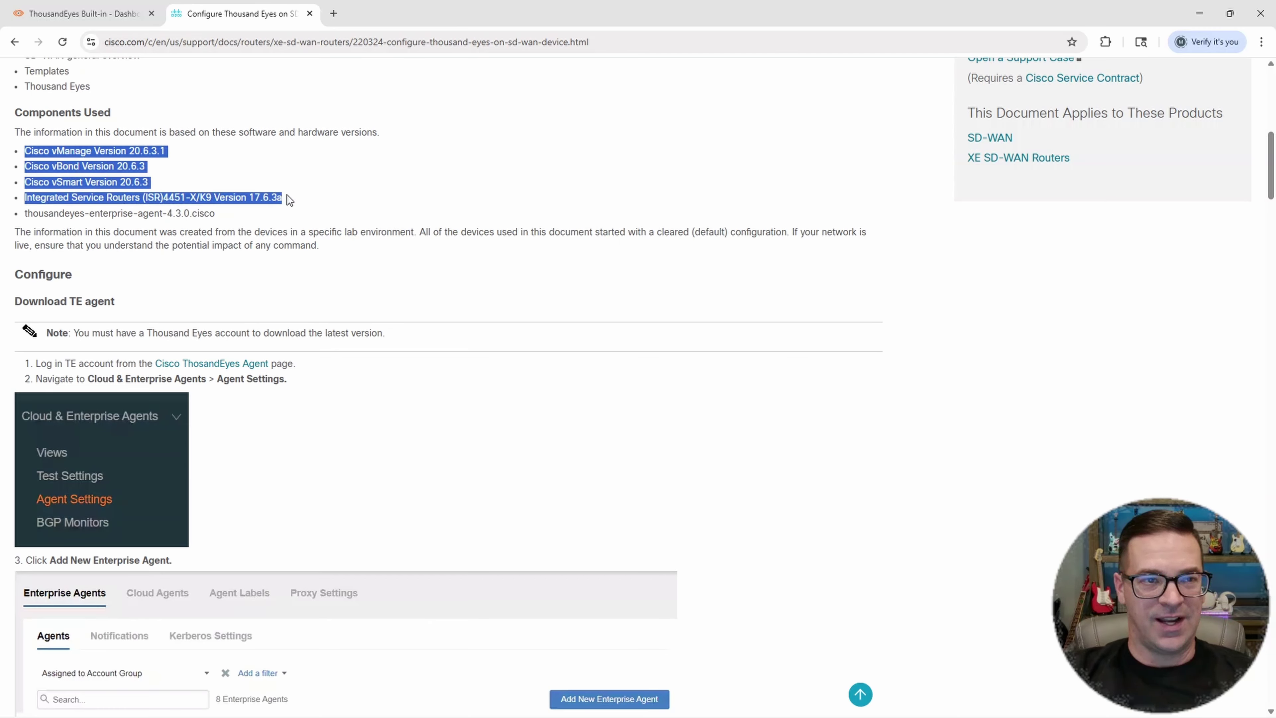
click(213, 196)
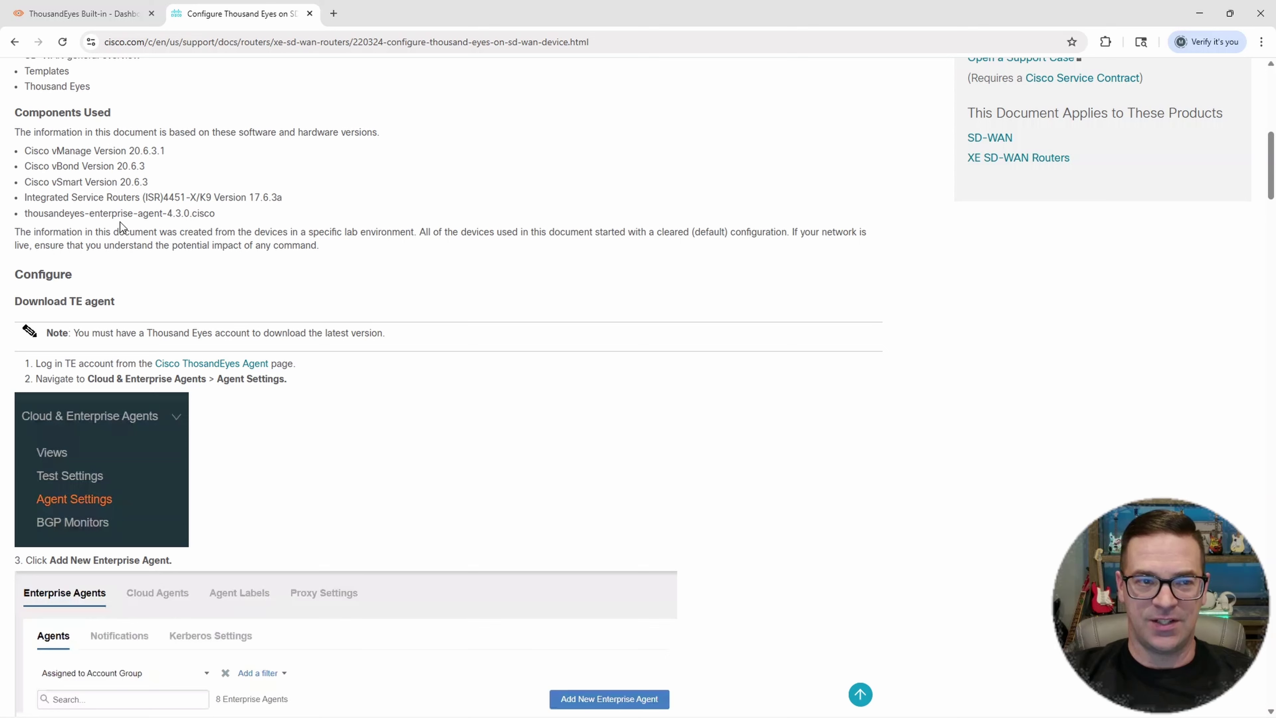
drag(75, 213, 224, 216)
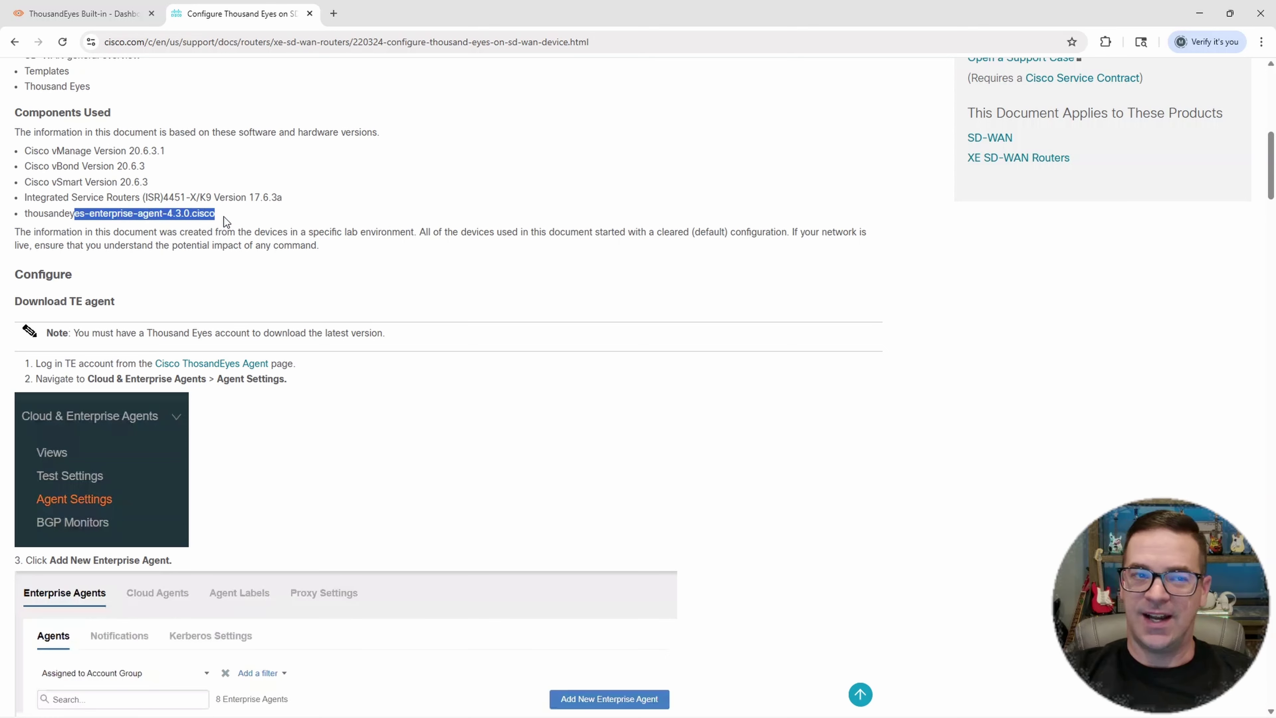
click(277, 198)
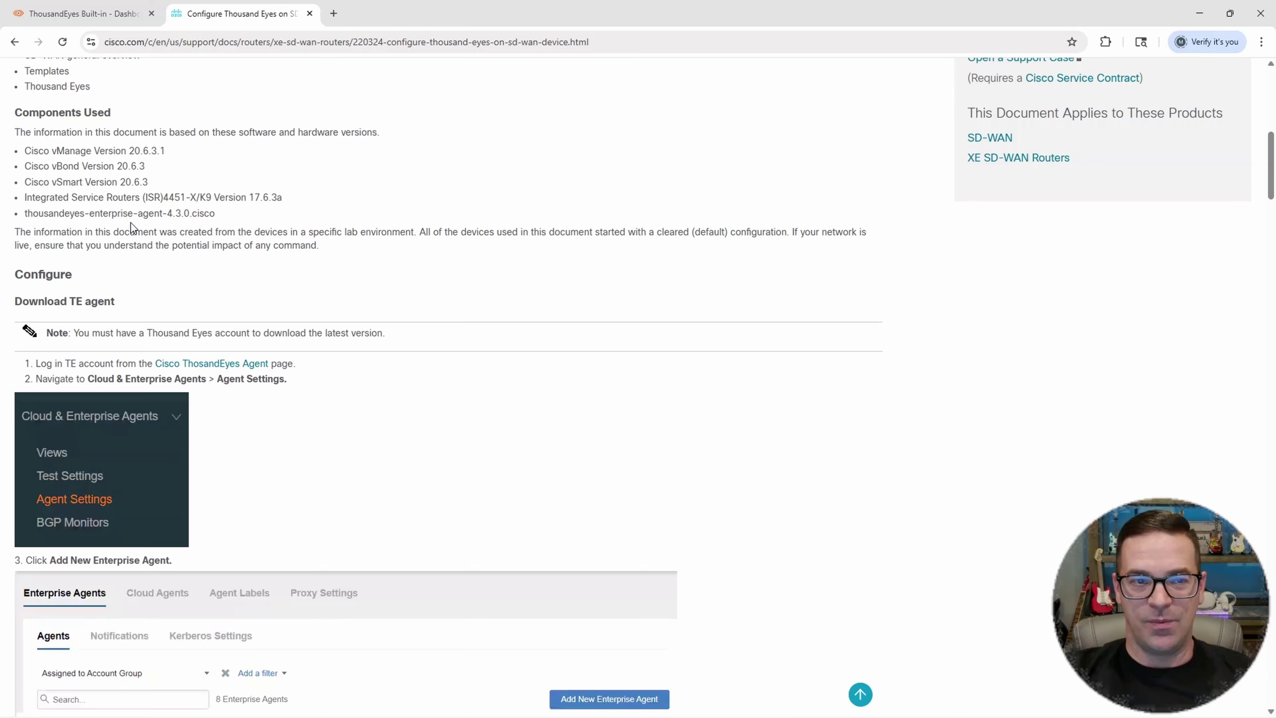
drag(80, 213, 223, 208)
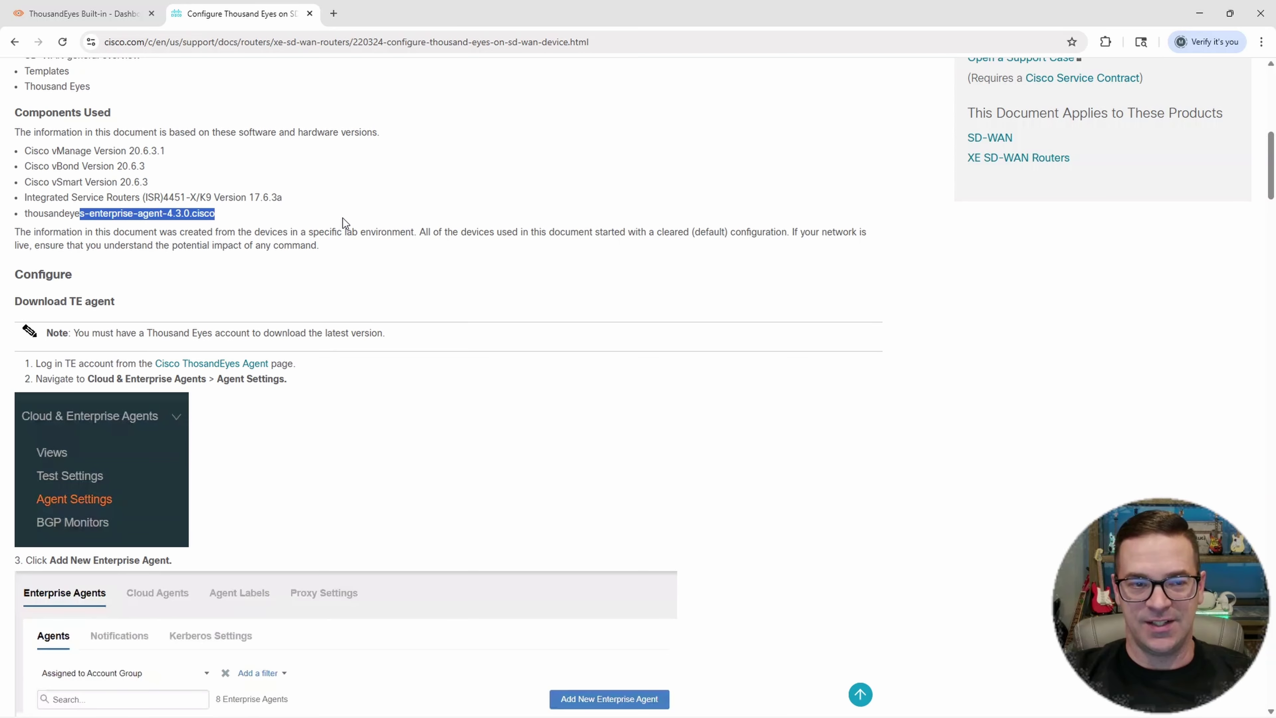
click(407, 206)
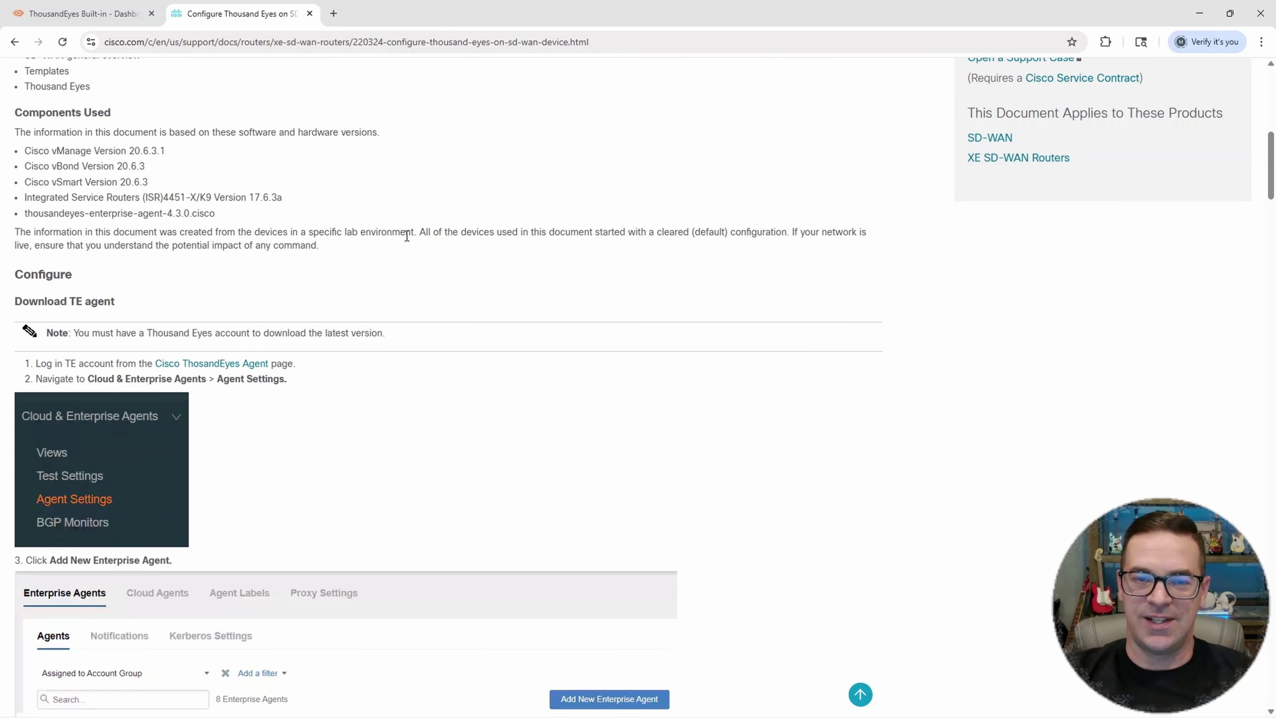
Read the guide's instructions for downloading the TE agent and uploading it to Cisco vManage
scroll(397, 263, down, 1)
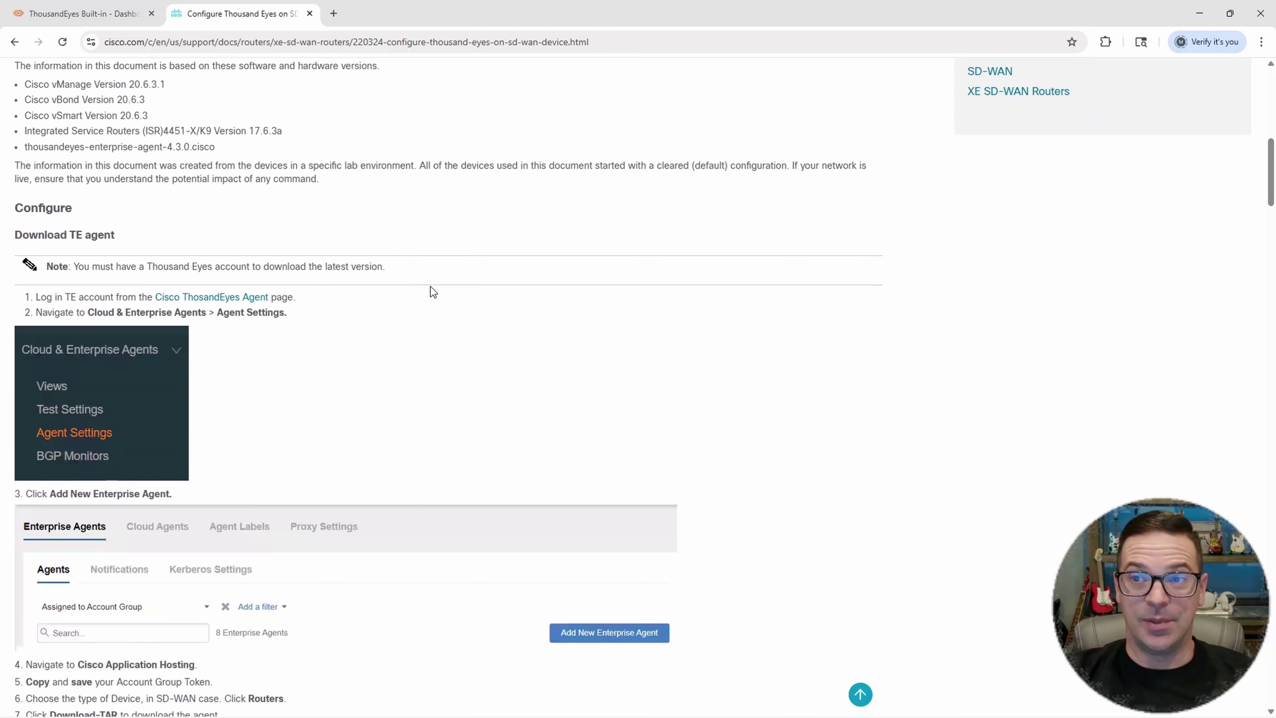
scroll(436, 304, down, 1)
drag(39, 170, 128, 173)
click(319, 352)
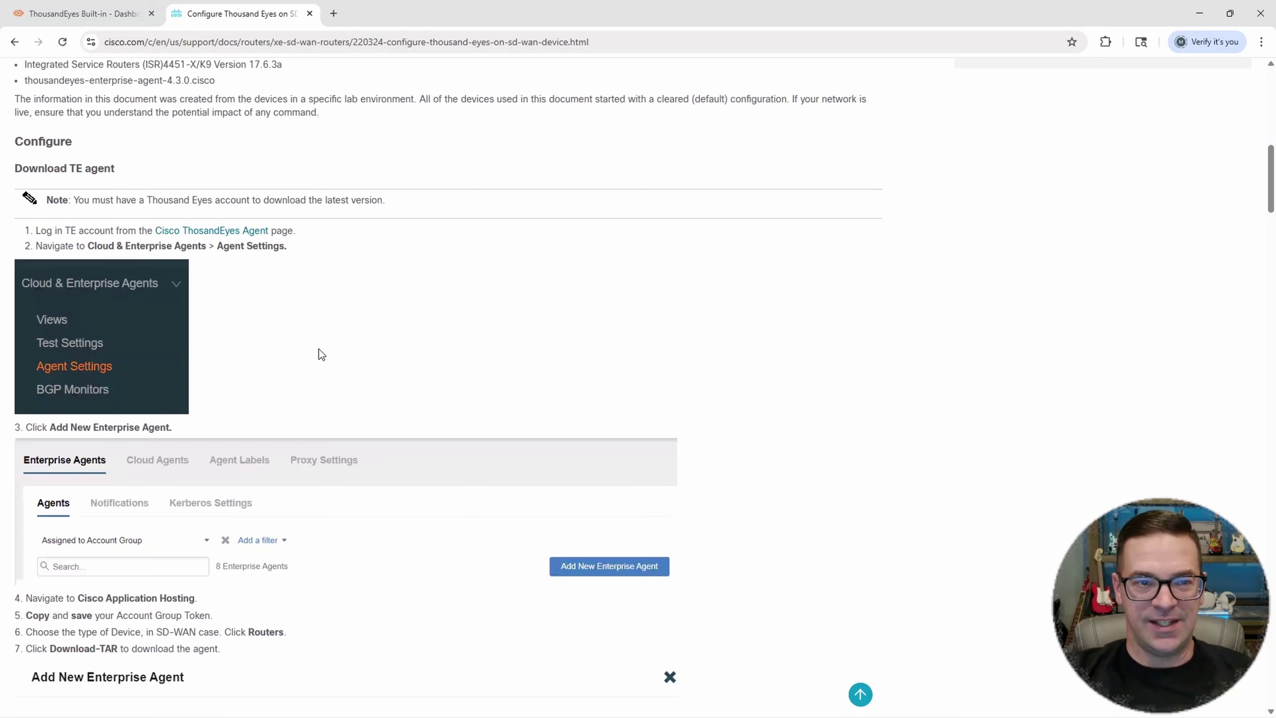
scroll(363, 337, down, 1)
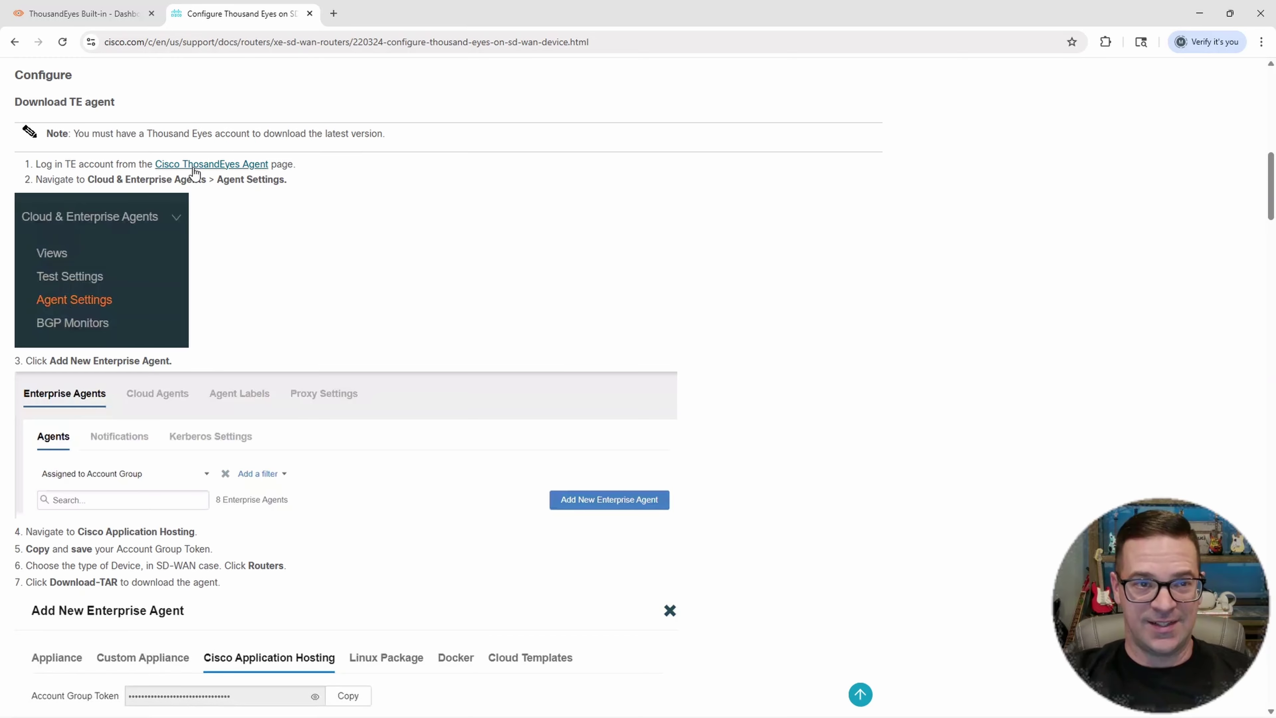
scroll(214, 264, down, 1)
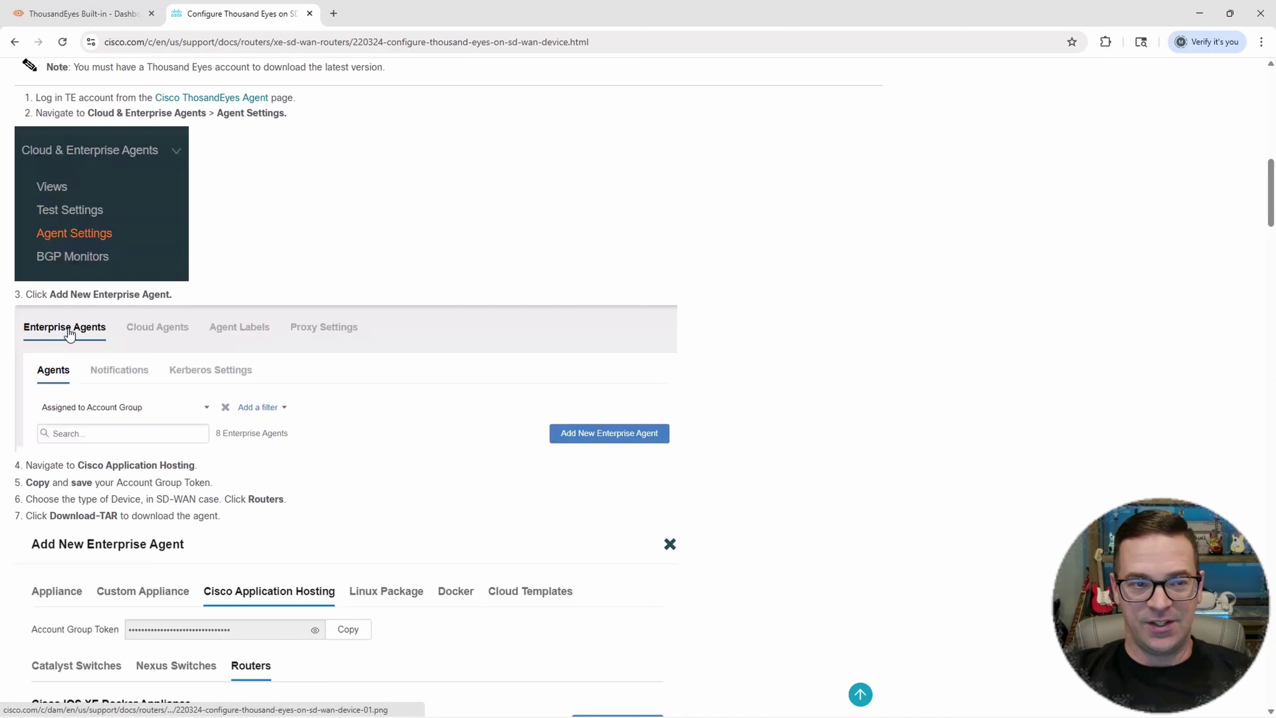
scroll(201, 470, down, 2)
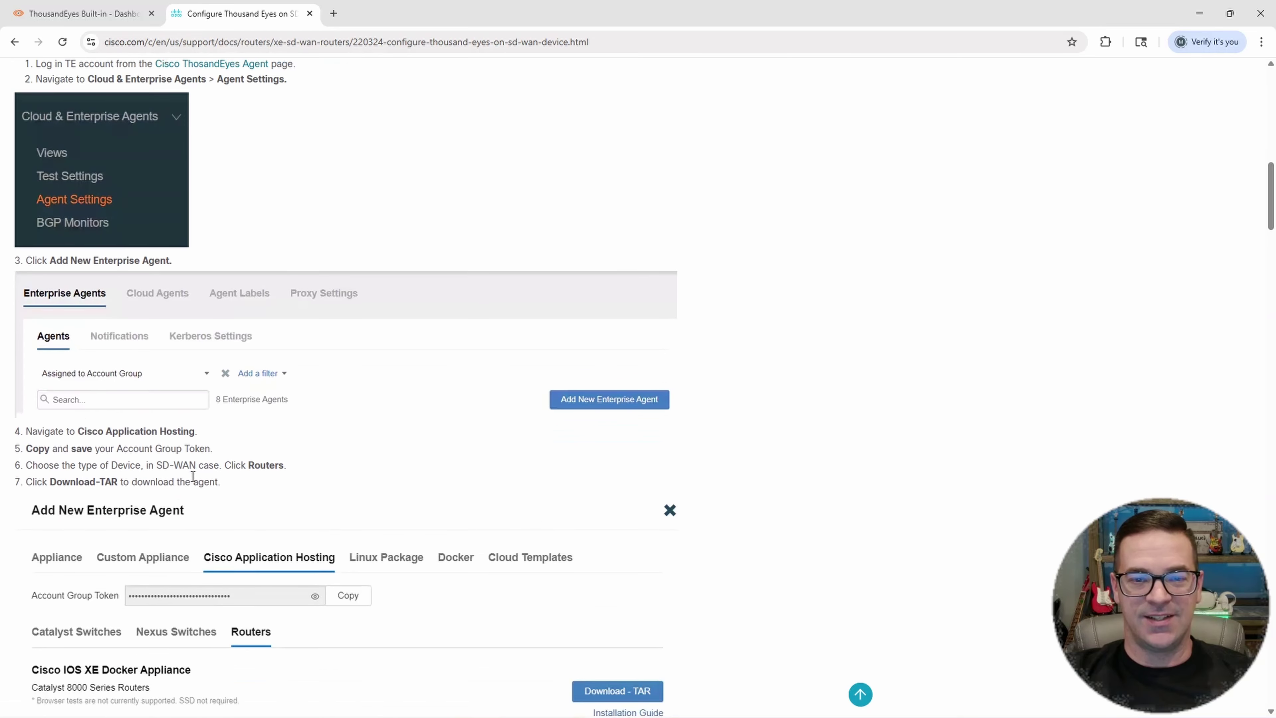
scroll(341, 495, down, 1)
scroll(334, 487, down, 1)
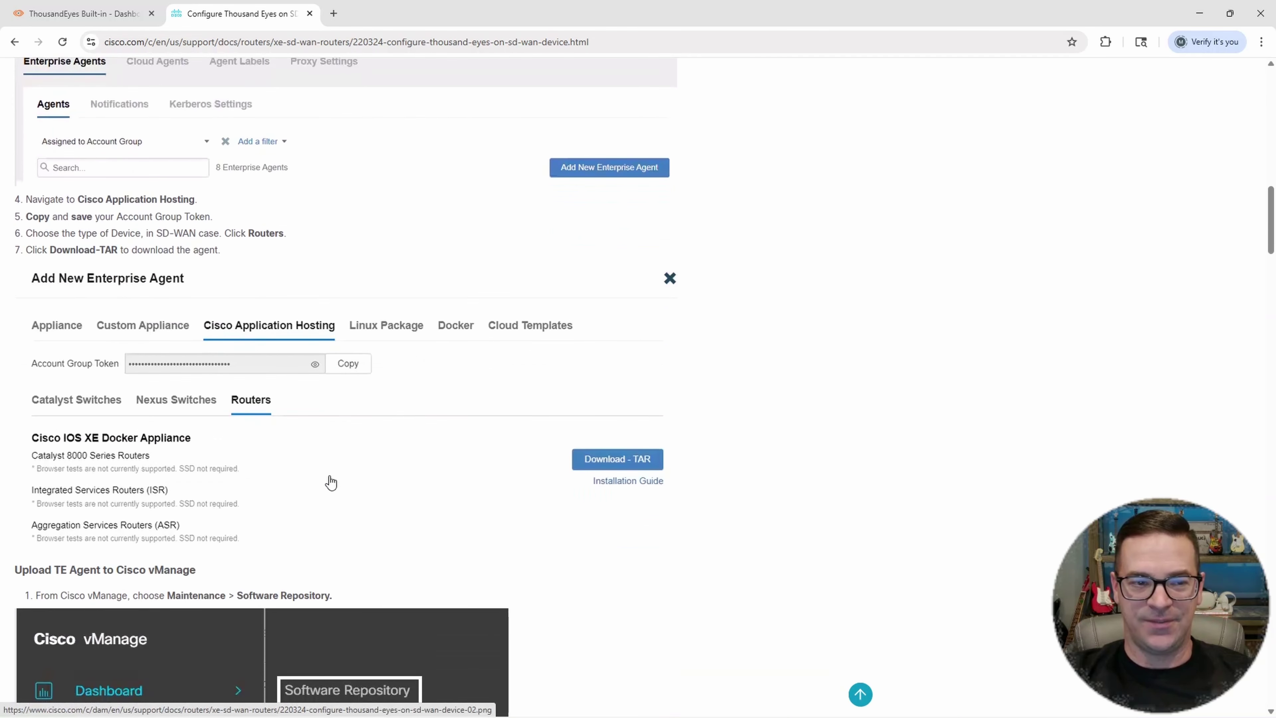
scroll(246, 437, down, 1)
scroll(255, 422, down, 1)
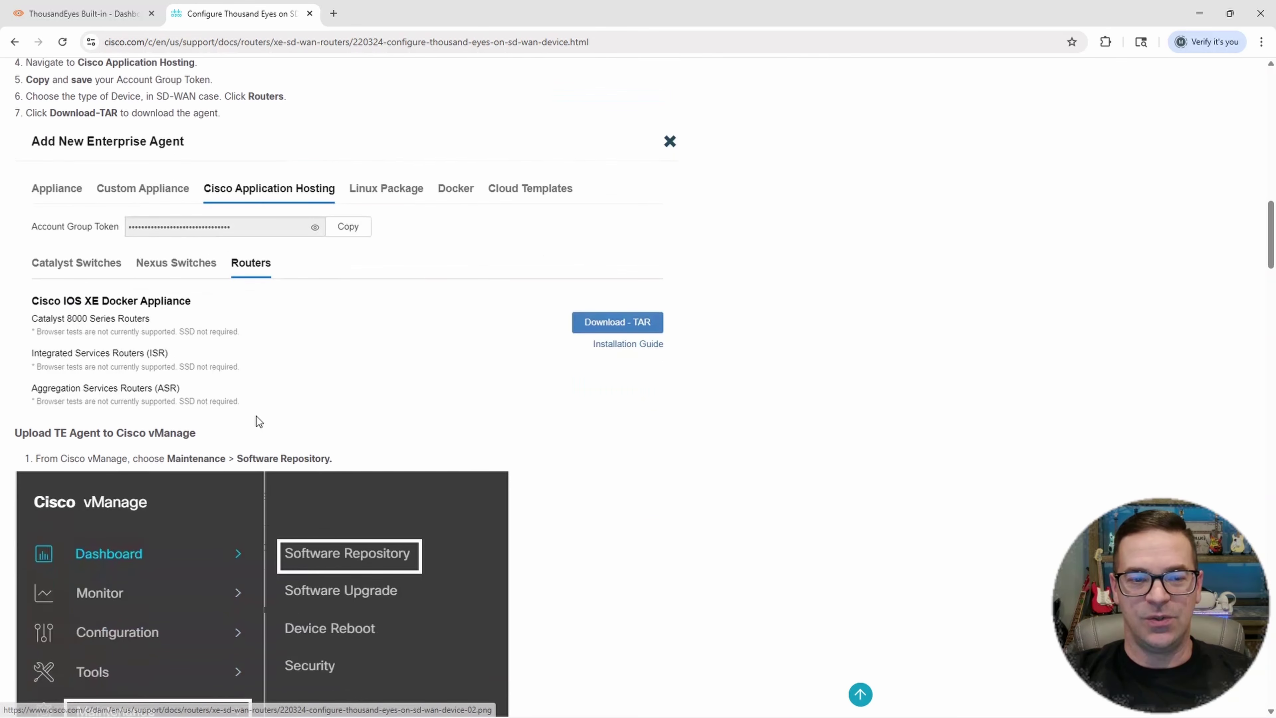
scroll(226, 438, down, 1)
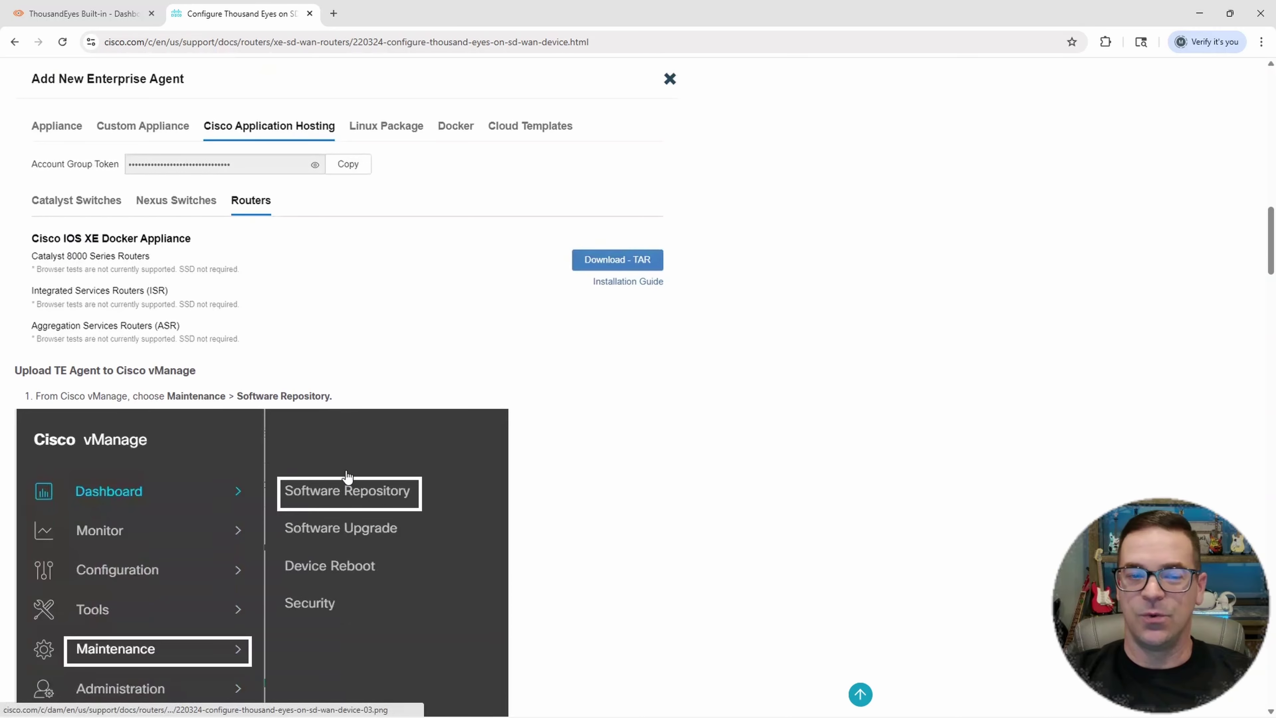
scroll(490, 350, up, 7)
Switch to ThousandEyes and open the Catalyst Routing option for a new enterprise agent from the Network & App Synthetics agent settings
click(115, 13)
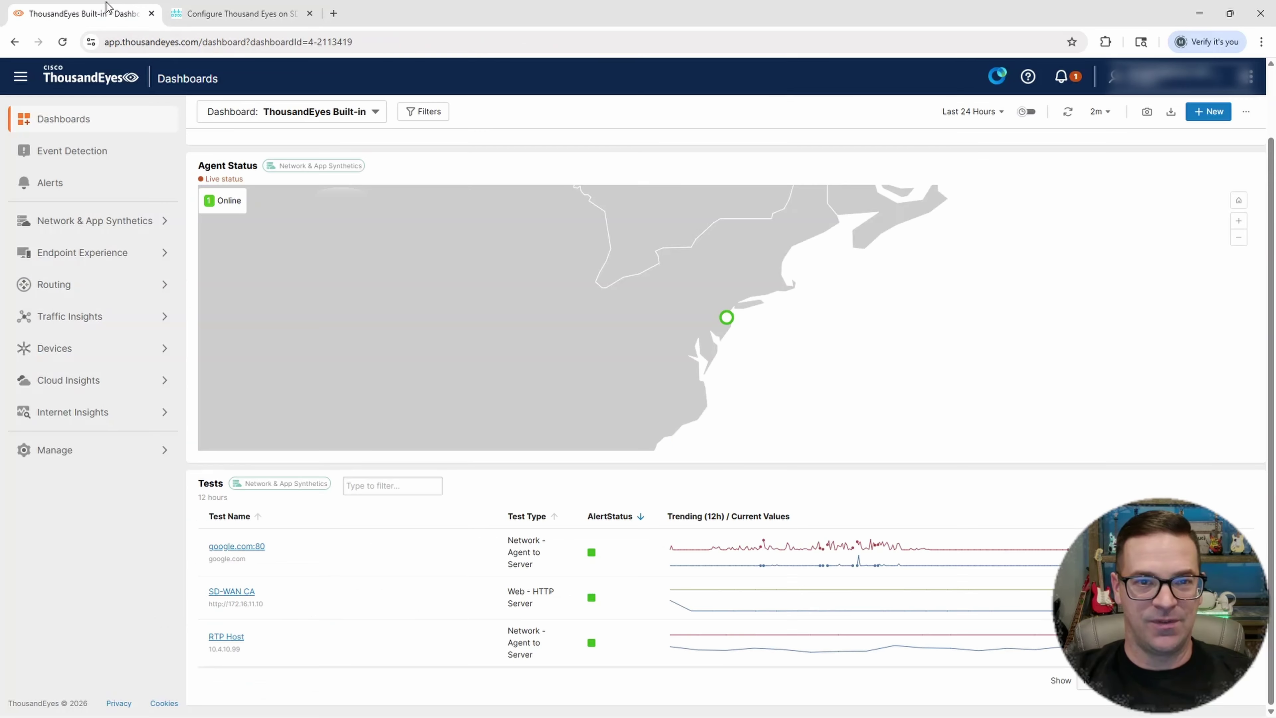
click(91, 224)
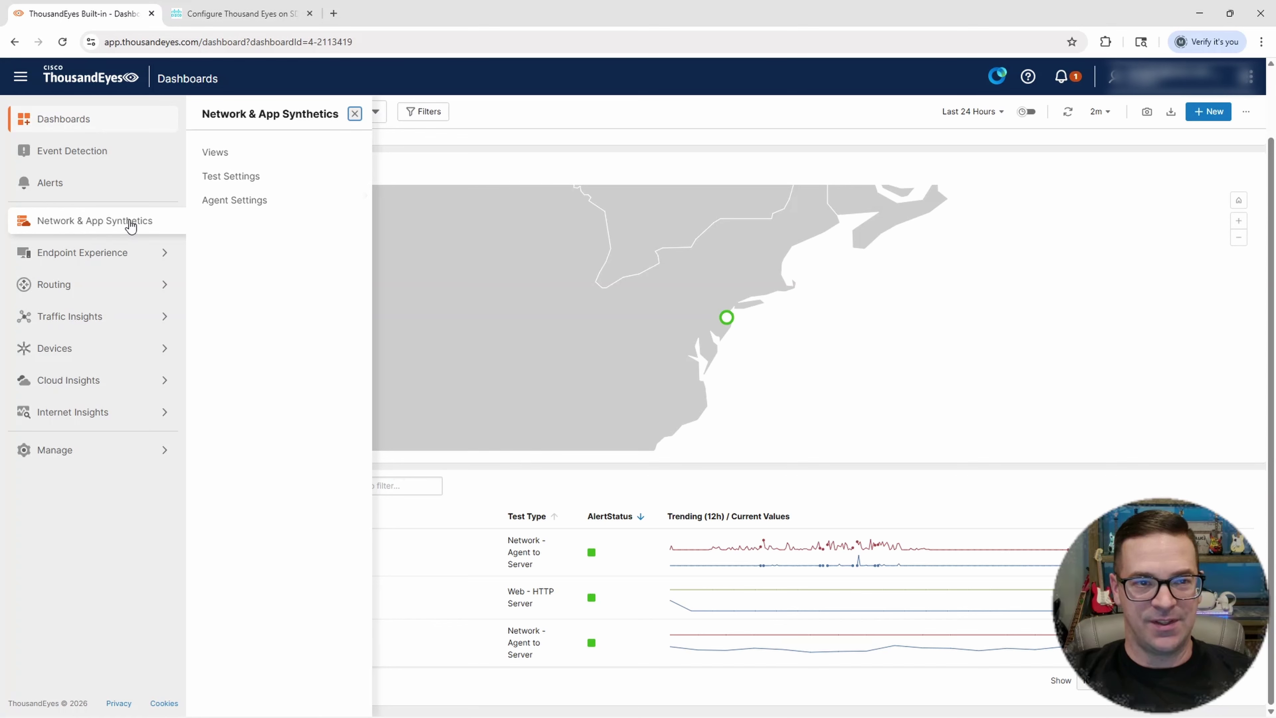
click(240, 201)
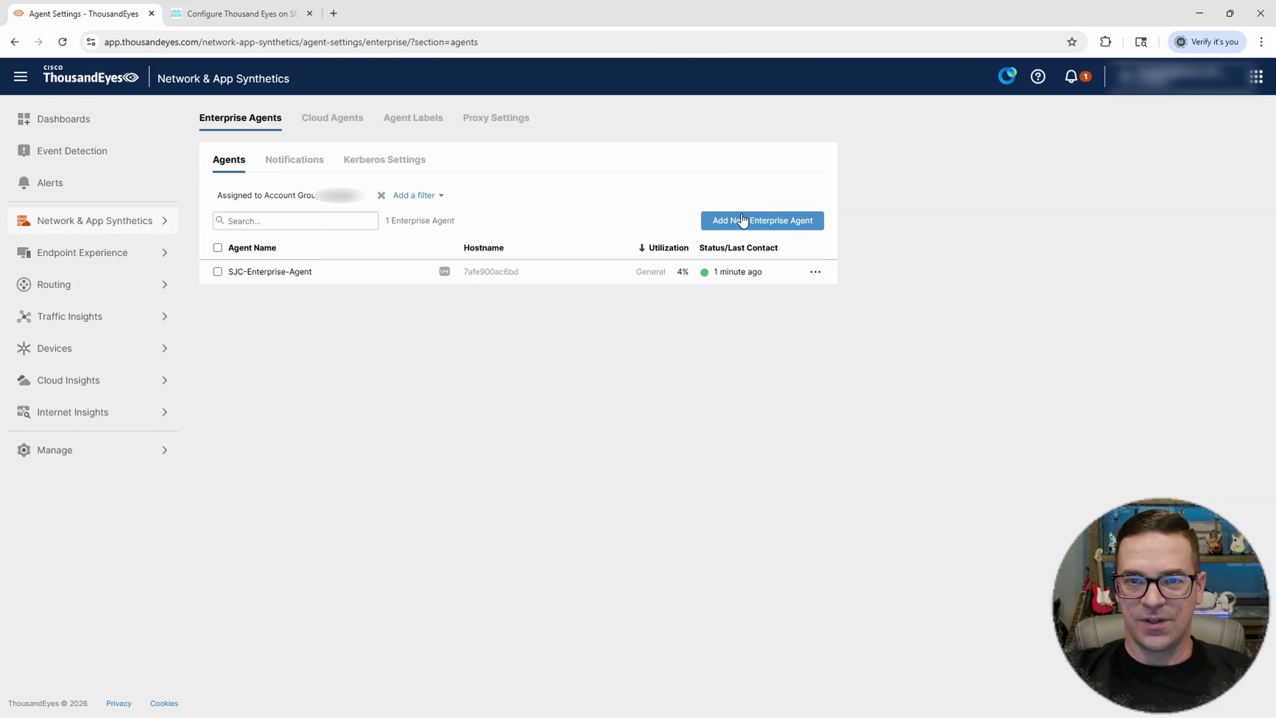
click(766, 224)
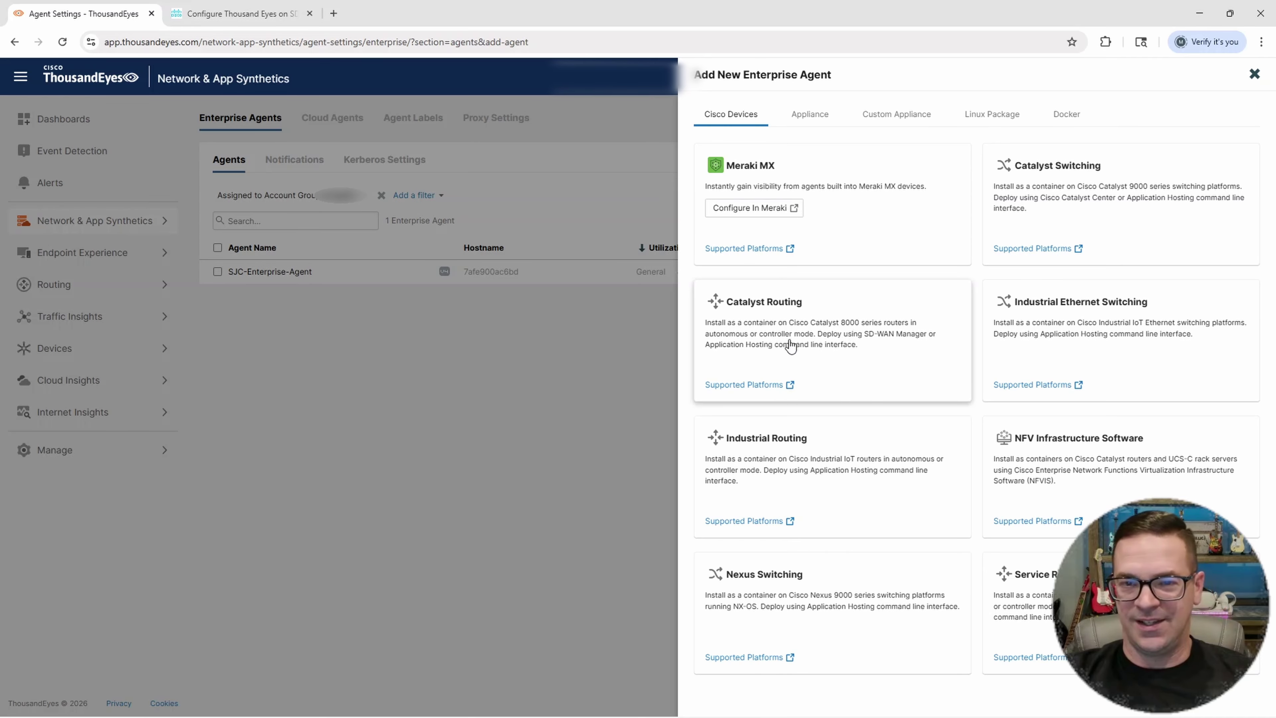
click(811, 322)
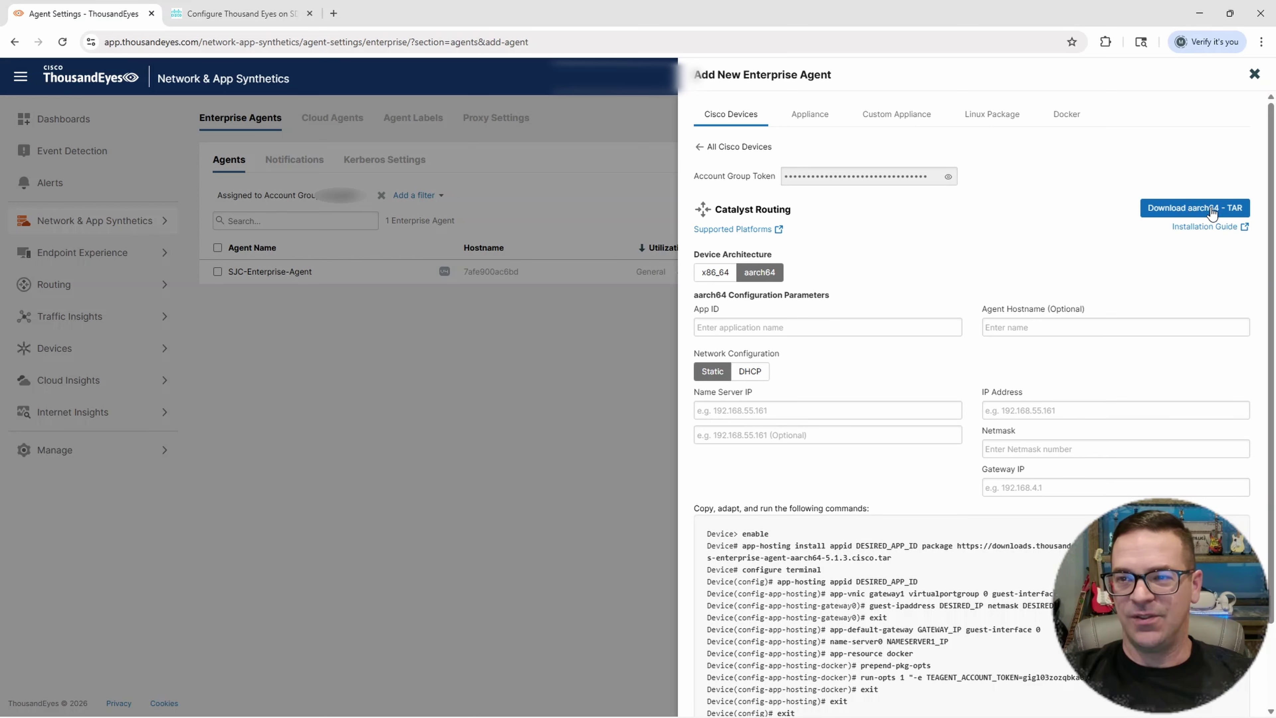
Examine the Catalyst Routing aarch64 configuration parameters and app-hosting commands, then close the new enterprise agent form
scroll(1079, 257, down, 1)
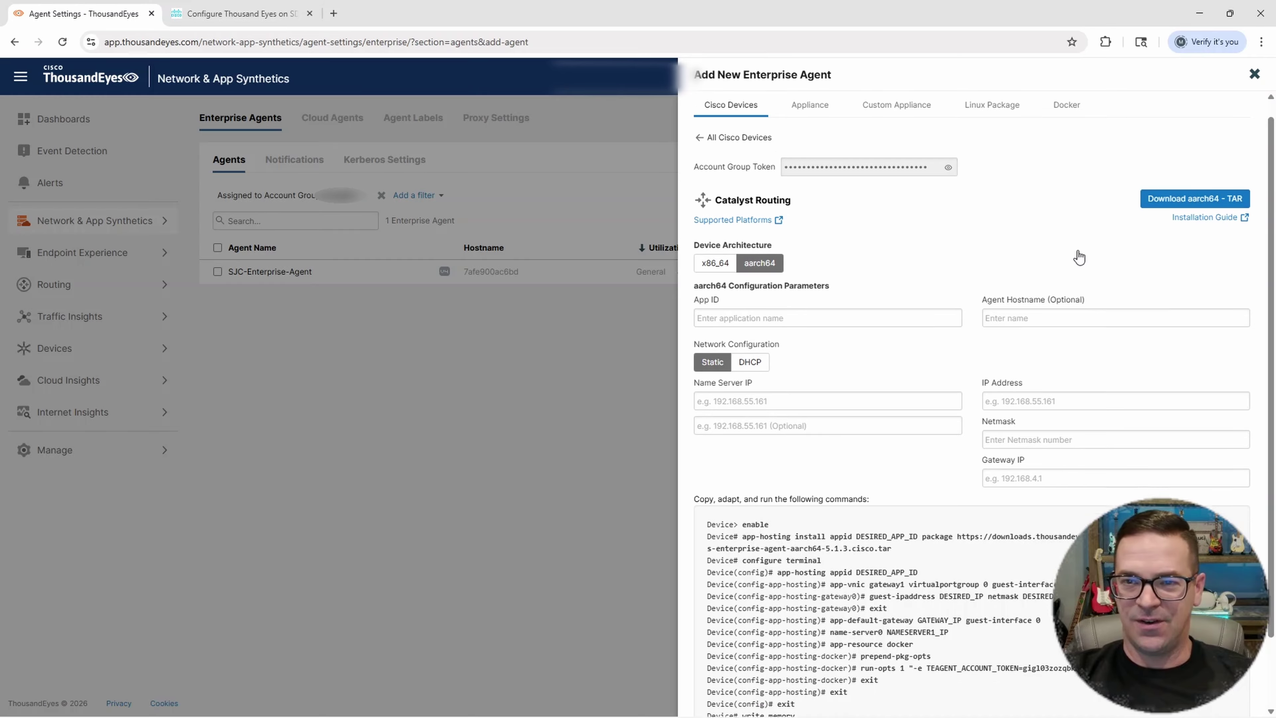
scroll(1079, 257, down, 2)
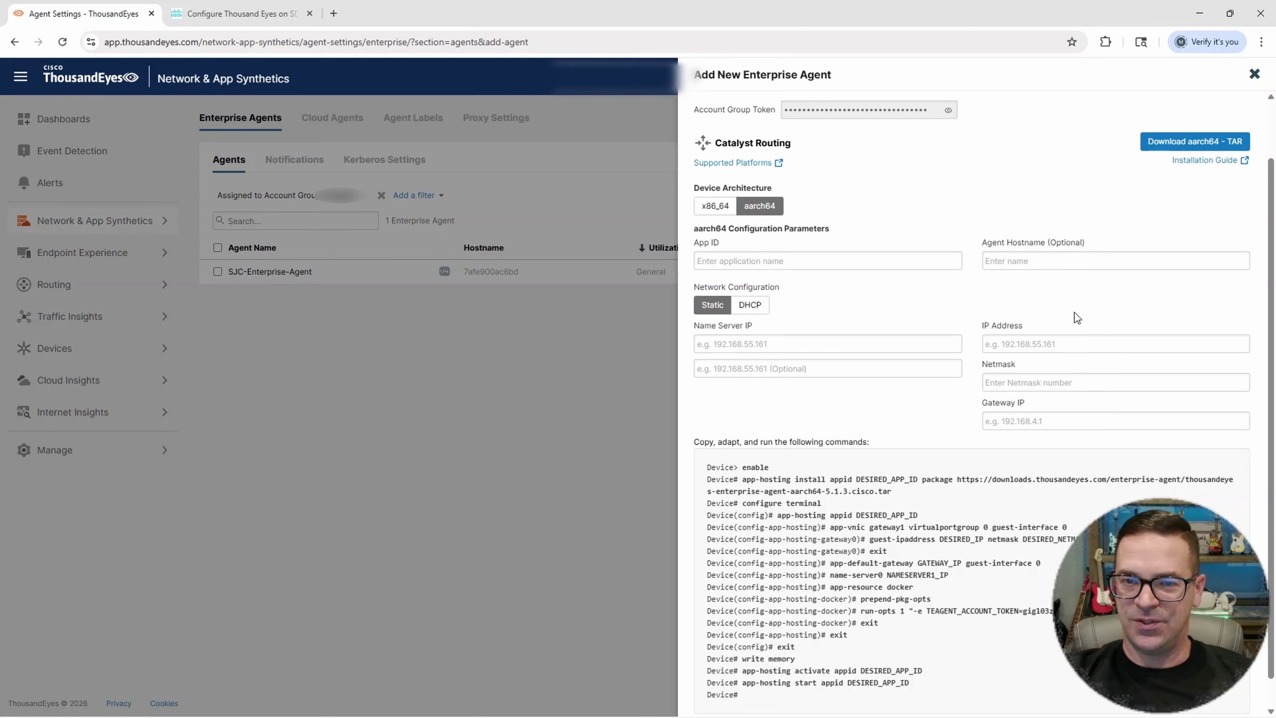
scroll(1073, 309, down, 1)
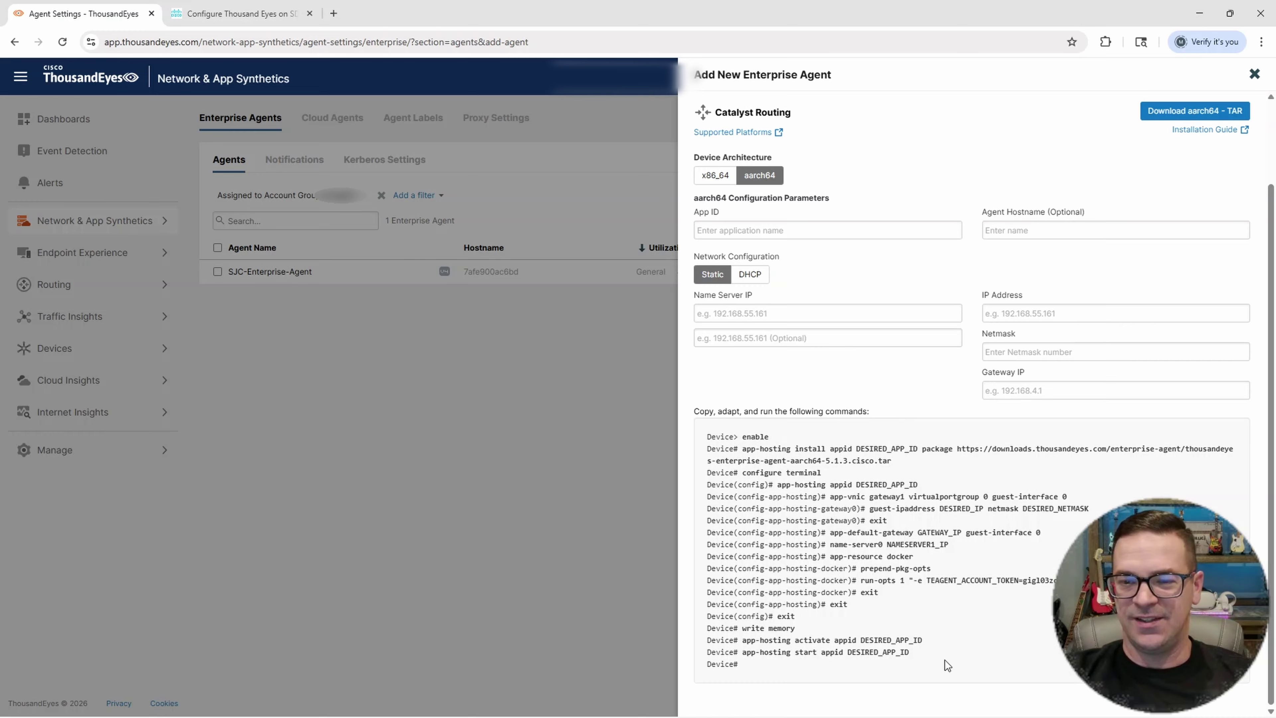
drag(945, 660, 738, 441)
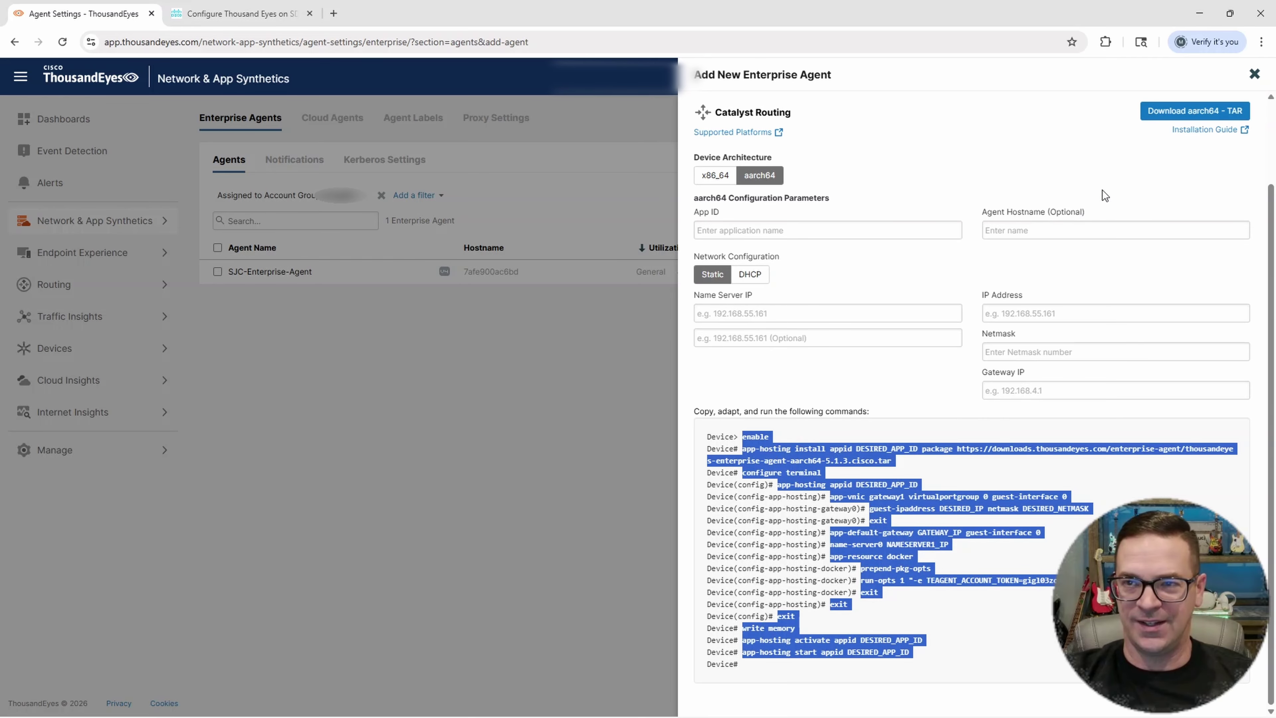
click(1254, 73)
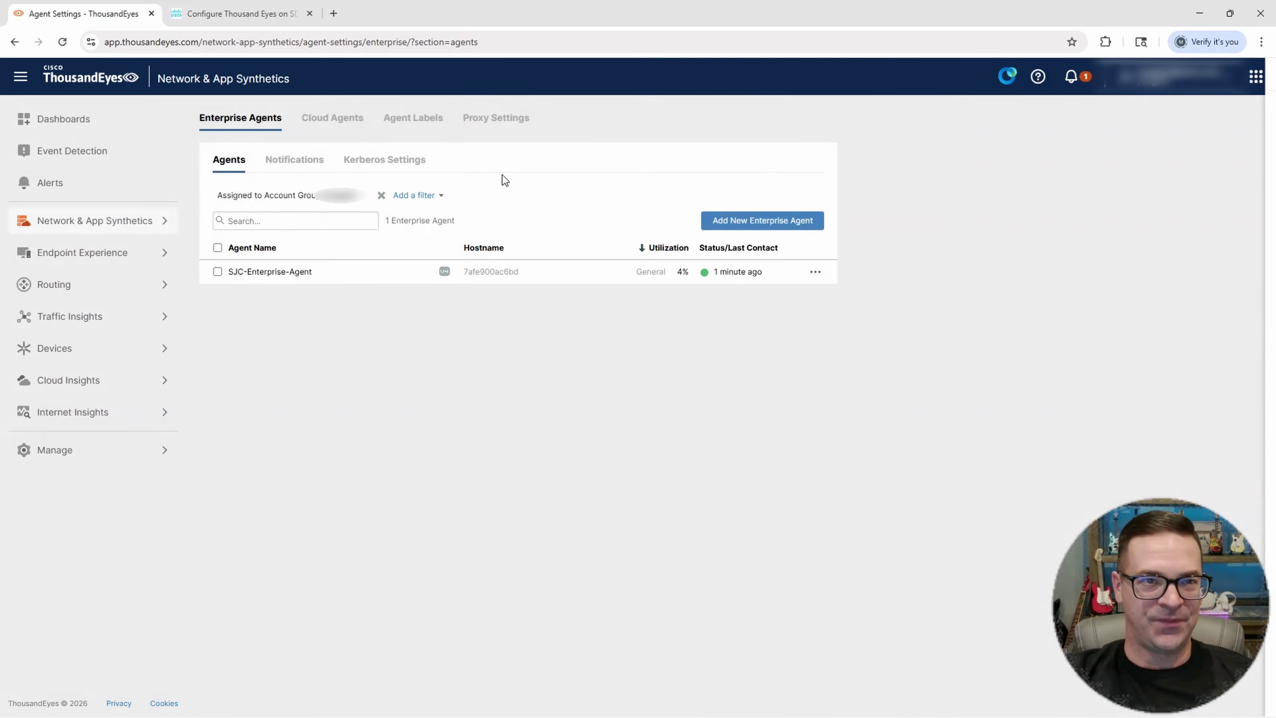
Switch to Catalyst SD-WAN Manager and open the Software Repository under Maintenance
click(316, 705)
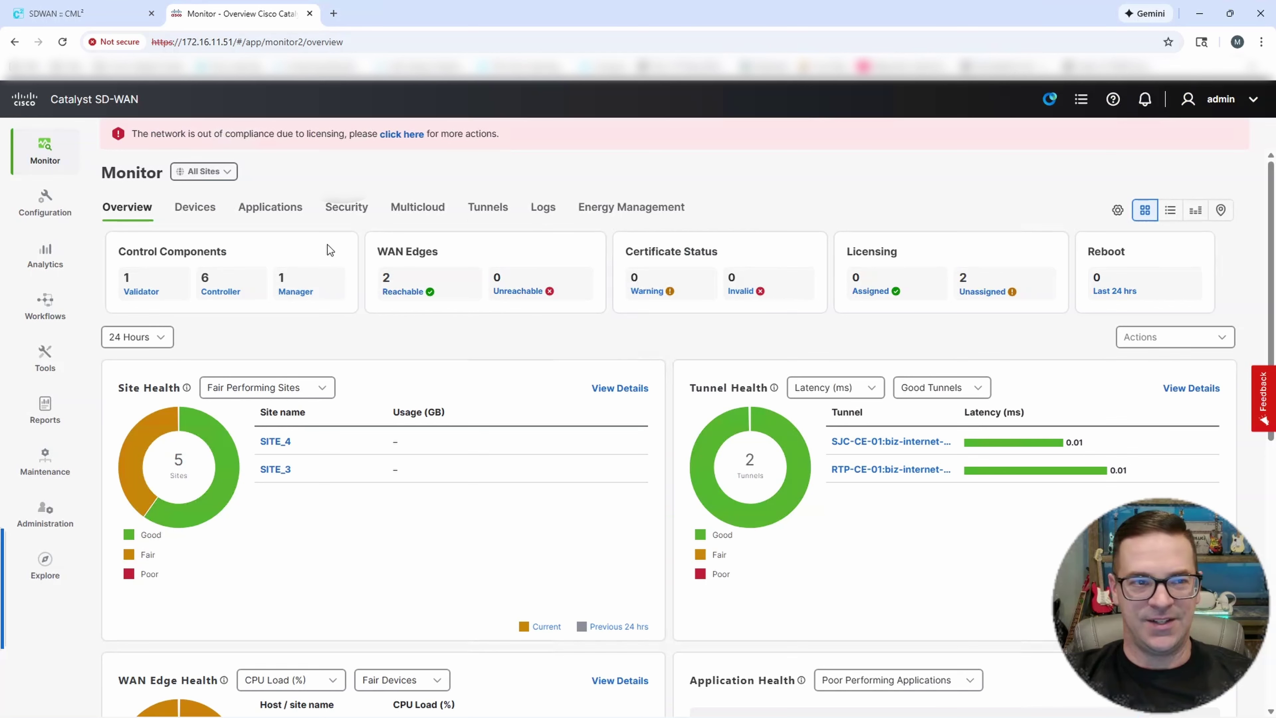
click(59, 210)
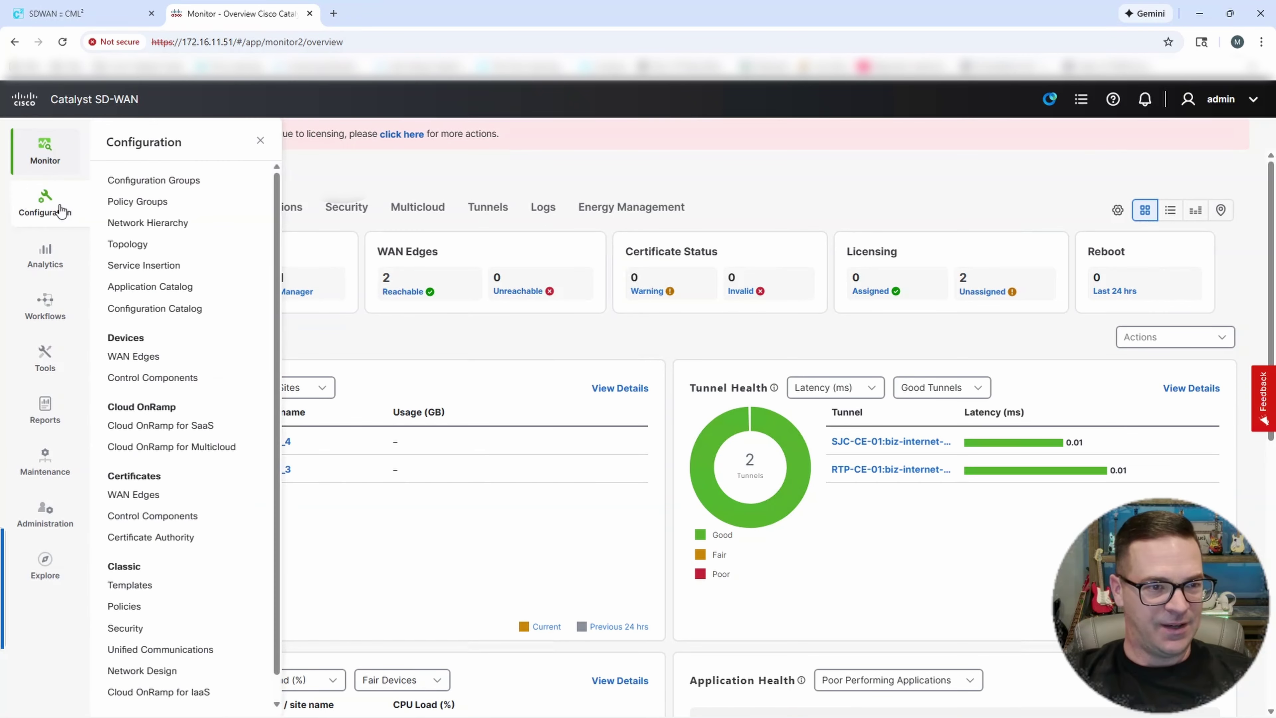
mouse_move(44, 460)
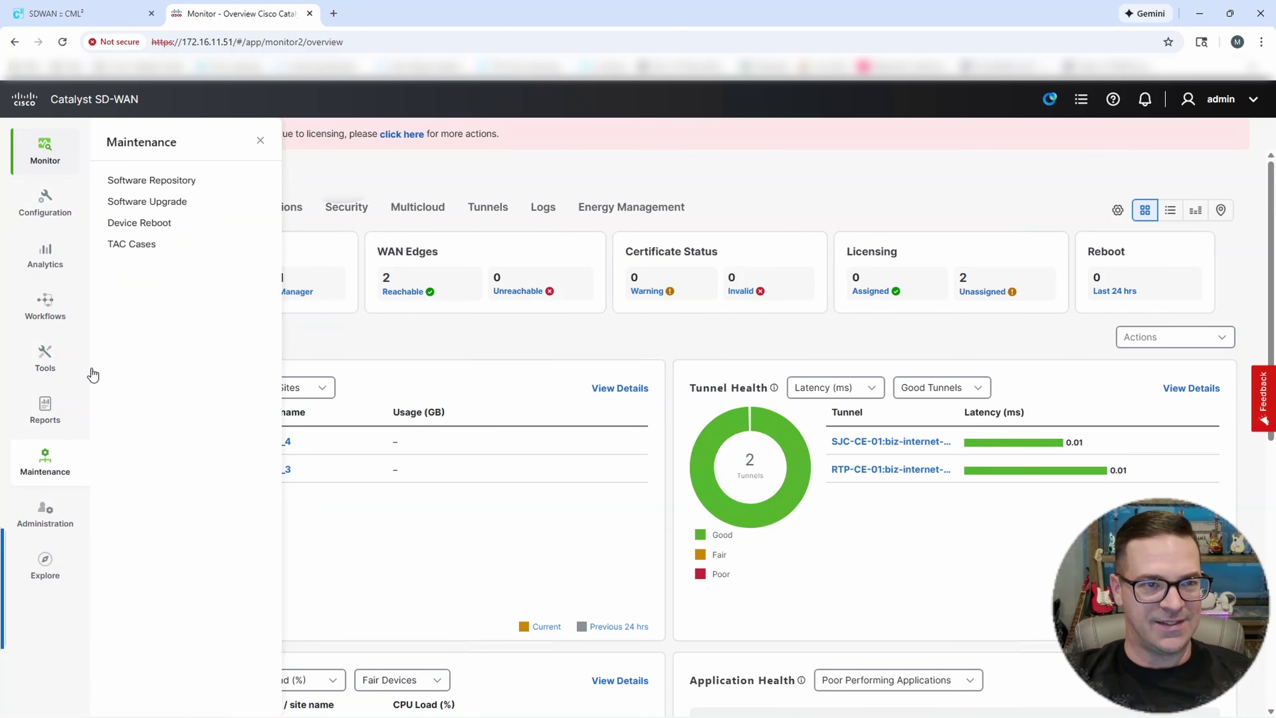
click(149, 179)
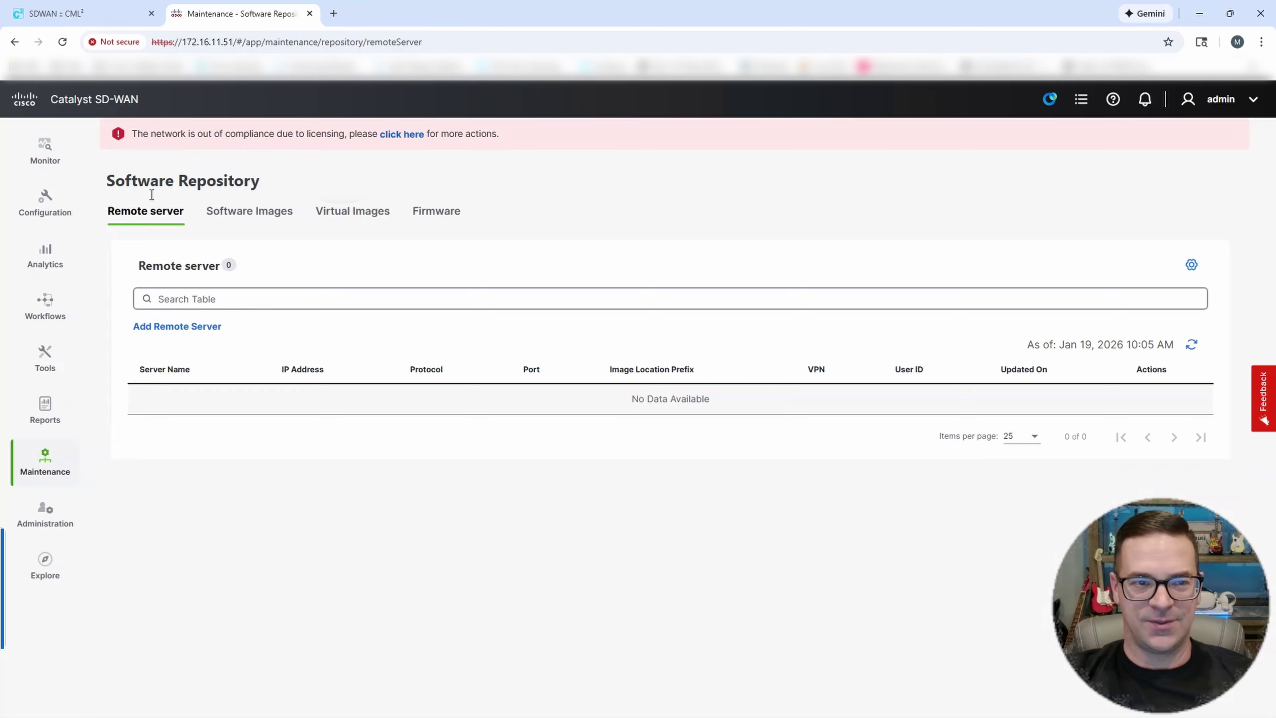
Show the virtual images, open and cancel the VNF package upload to Manager, and examine the uploaded ThousandEyes aarch64 agent file name
click(366, 213)
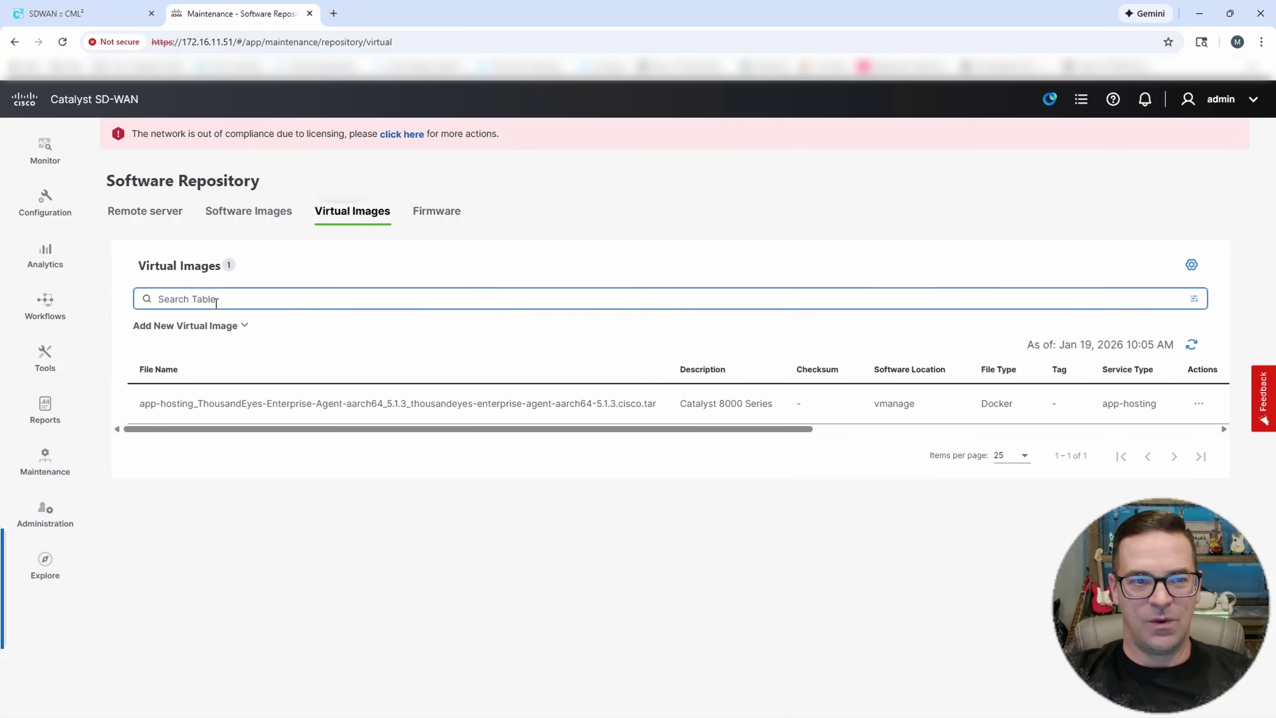
click(198, 327)
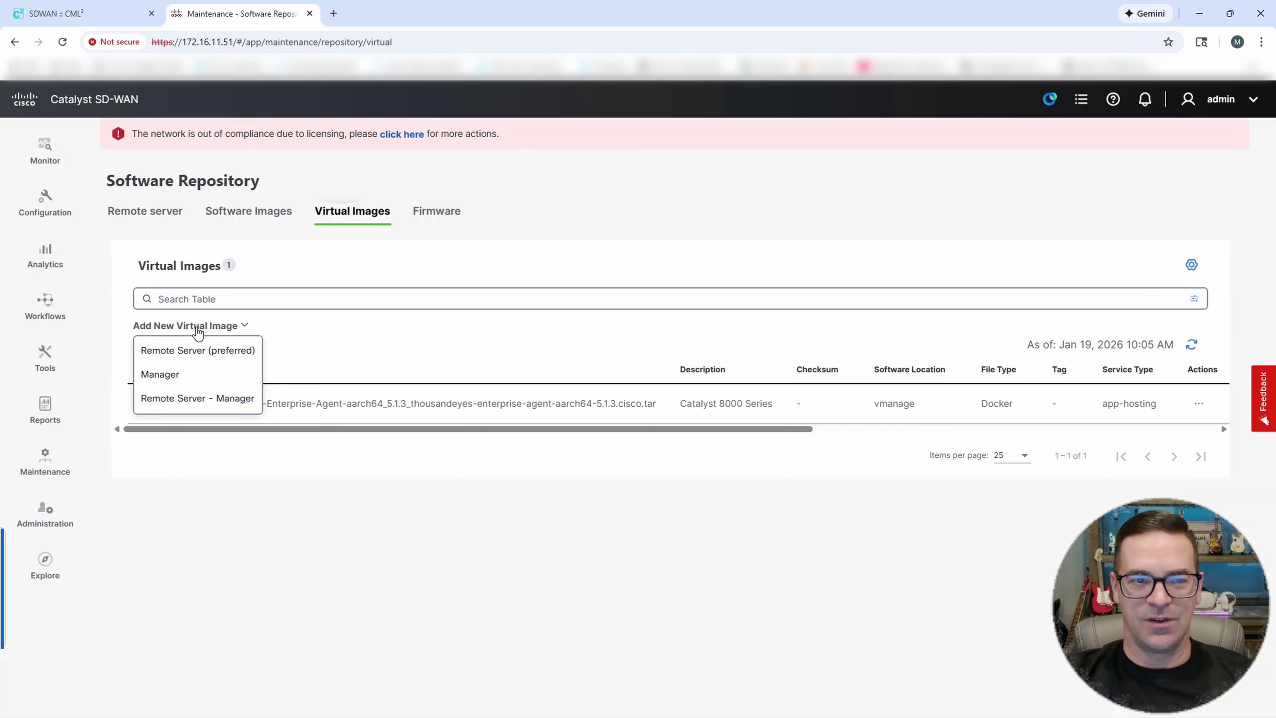
click(187, 380)
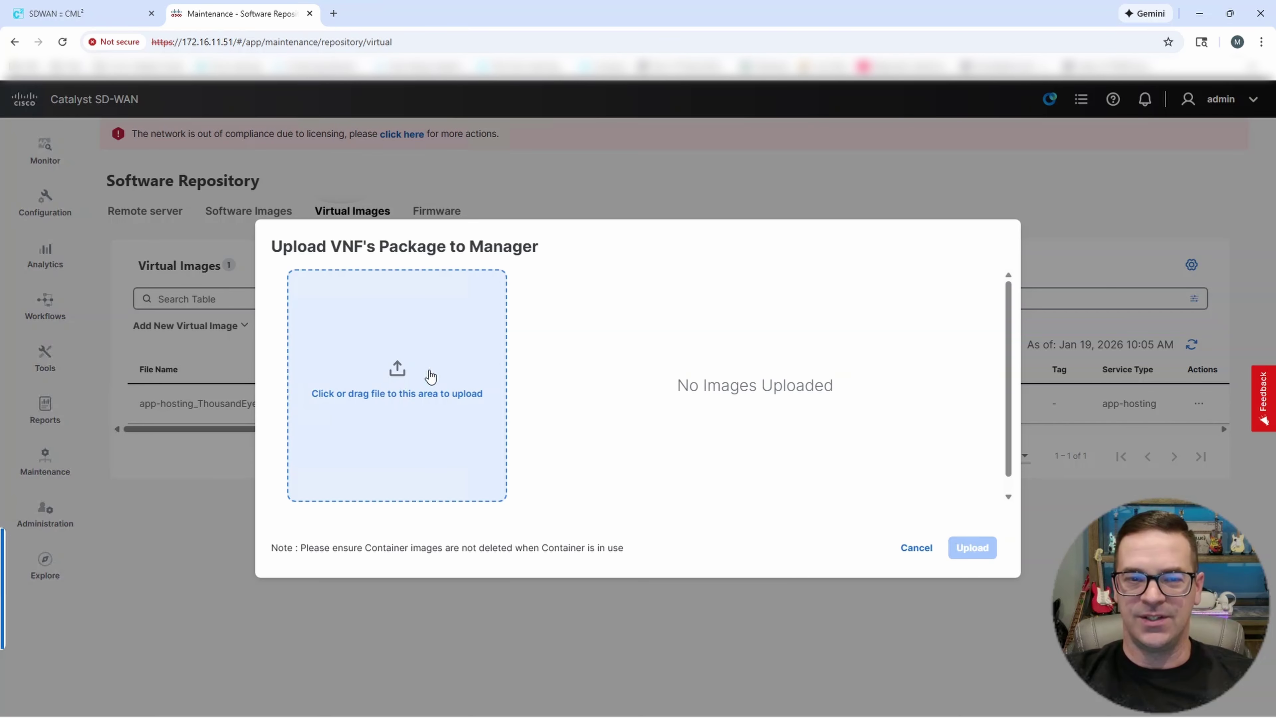
click(910, 550)
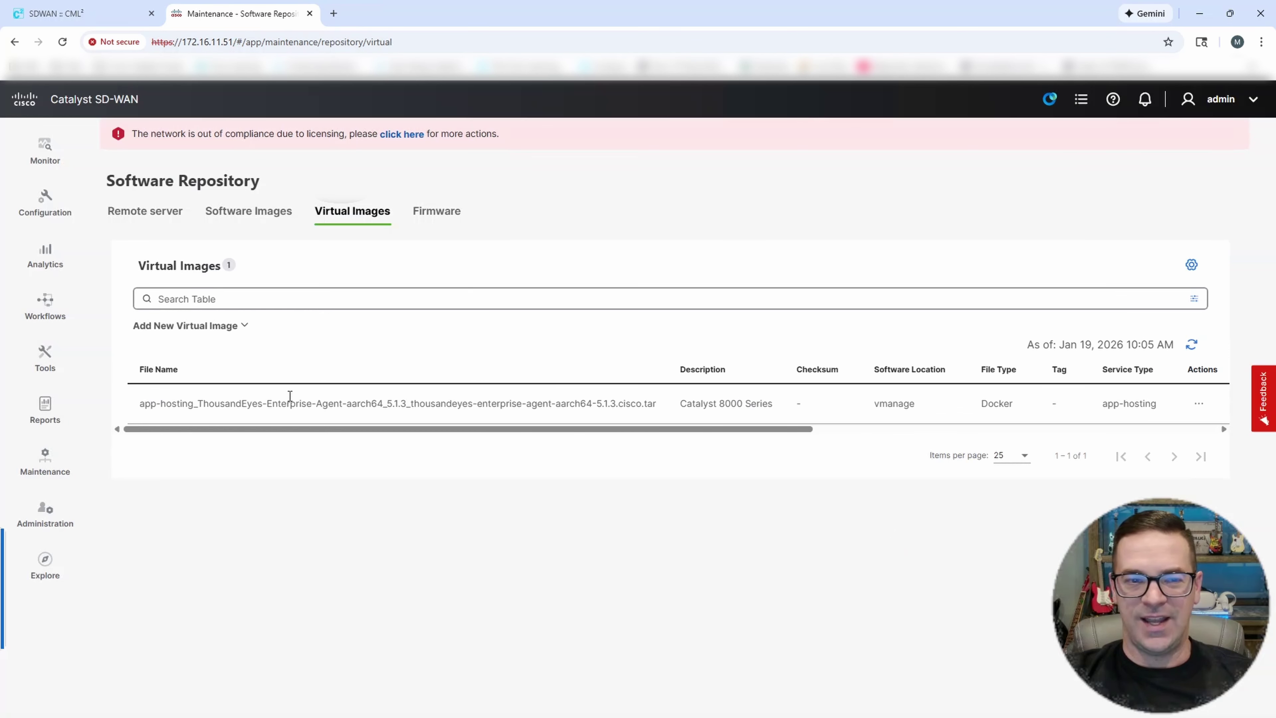
drag(149, 411, 539, 416)
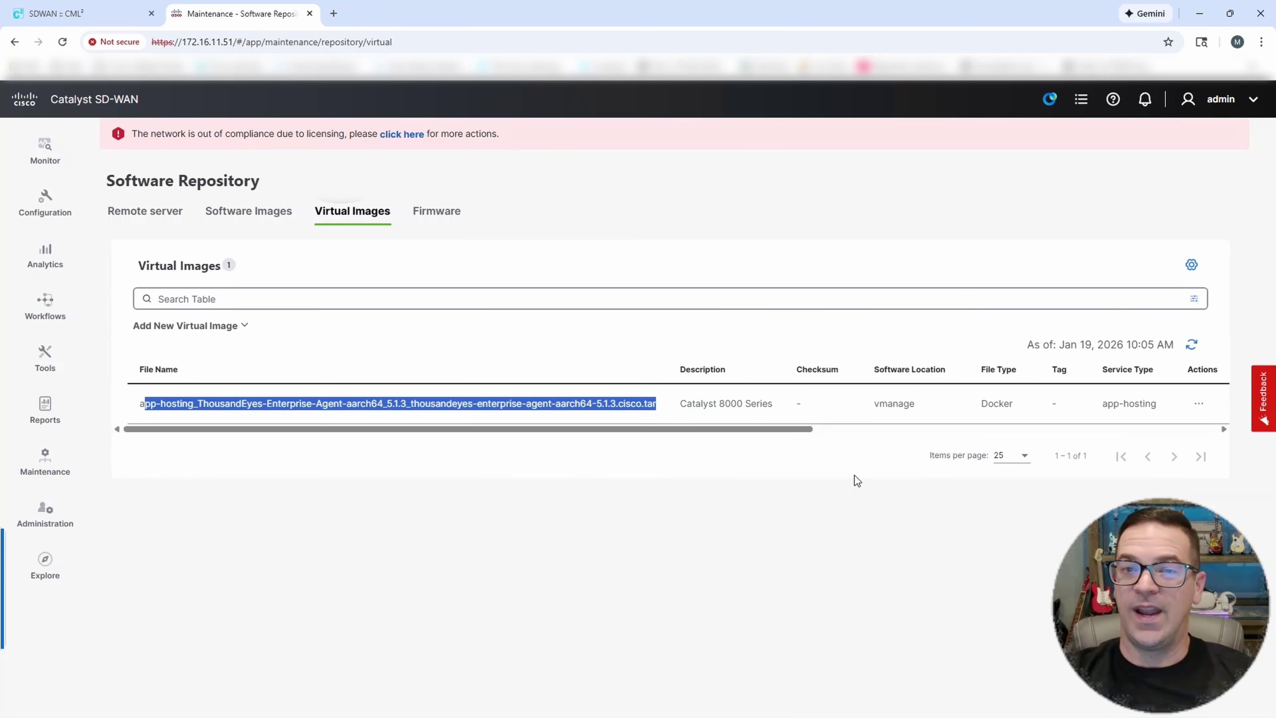
Switch to the Cisco ThousandEyes guide and read the vManage agent upload steps and the start of Configure TE on Service VPN
mouse_move(618, 714)
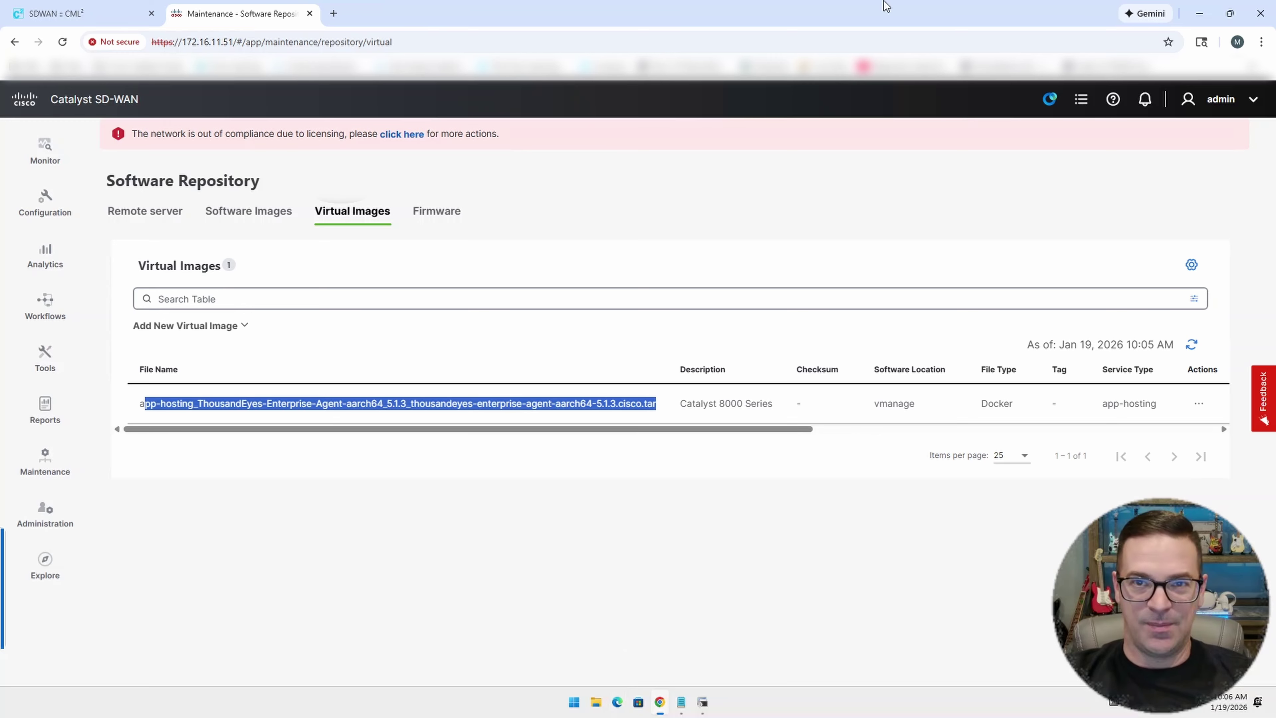
click(929, 17)
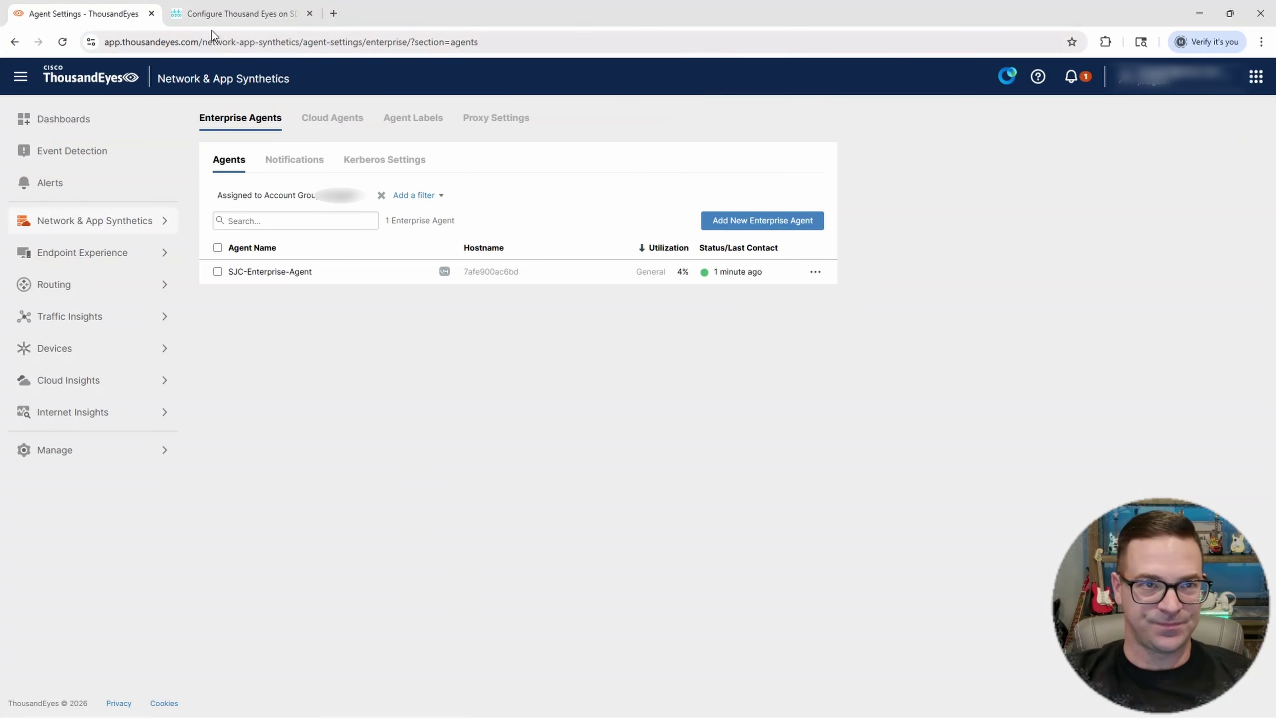
click(206, 14)
scroll(409, 455, down, 3)
scroll(415, 454, down, 5)
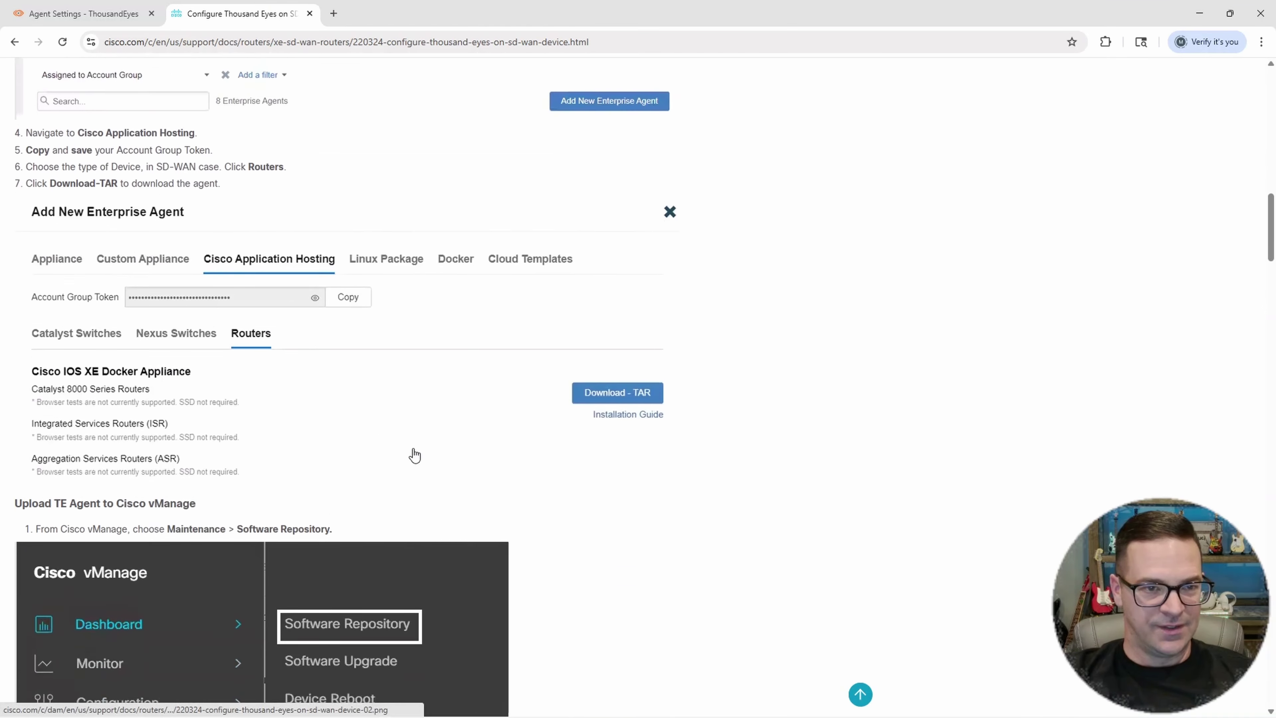
scroll(289, 339, down, 4)
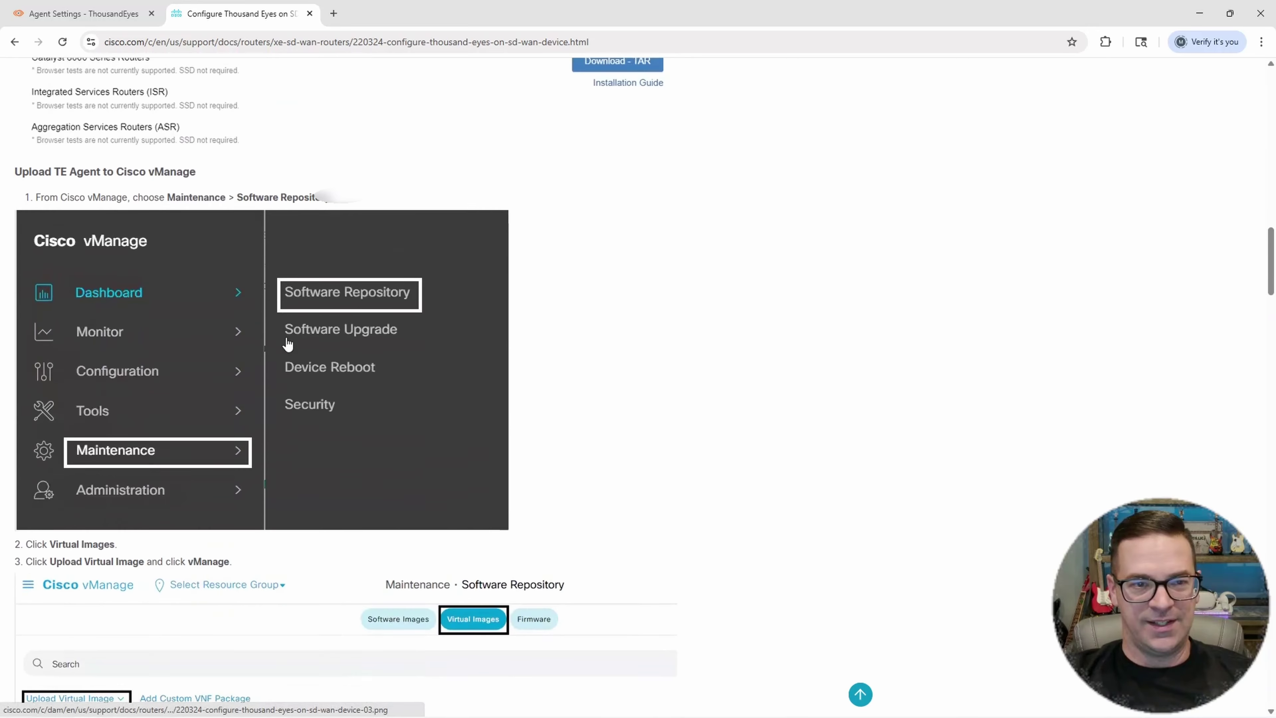
scroll(387, 312, down, 3)
scroll(386, 374, down, 3)
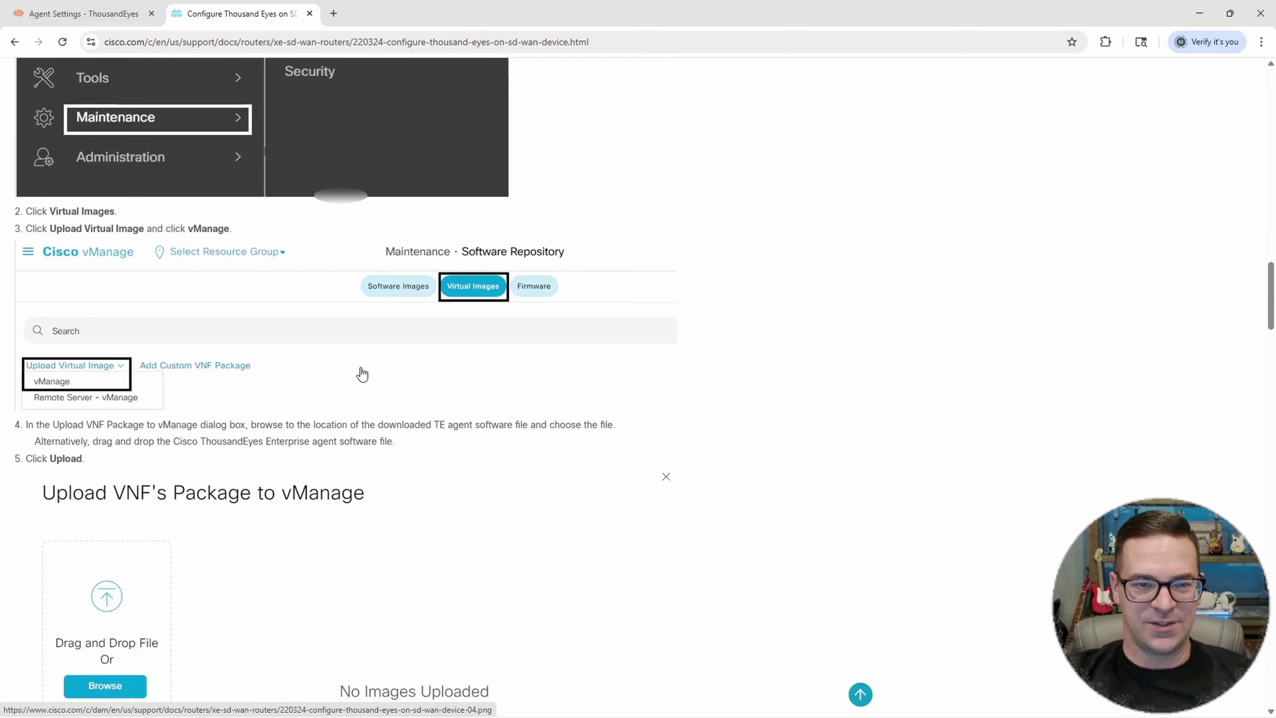
scroll(342, 372, down, 6)
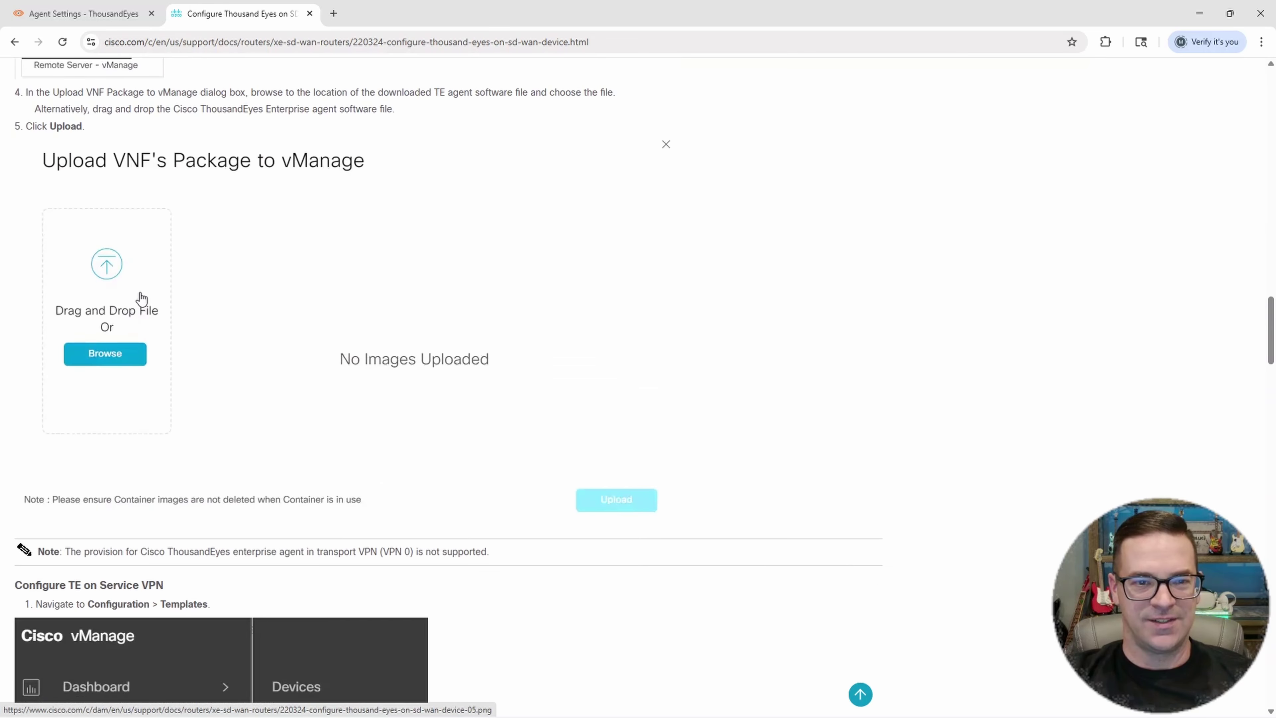
scroll(412, 423, down, 6)
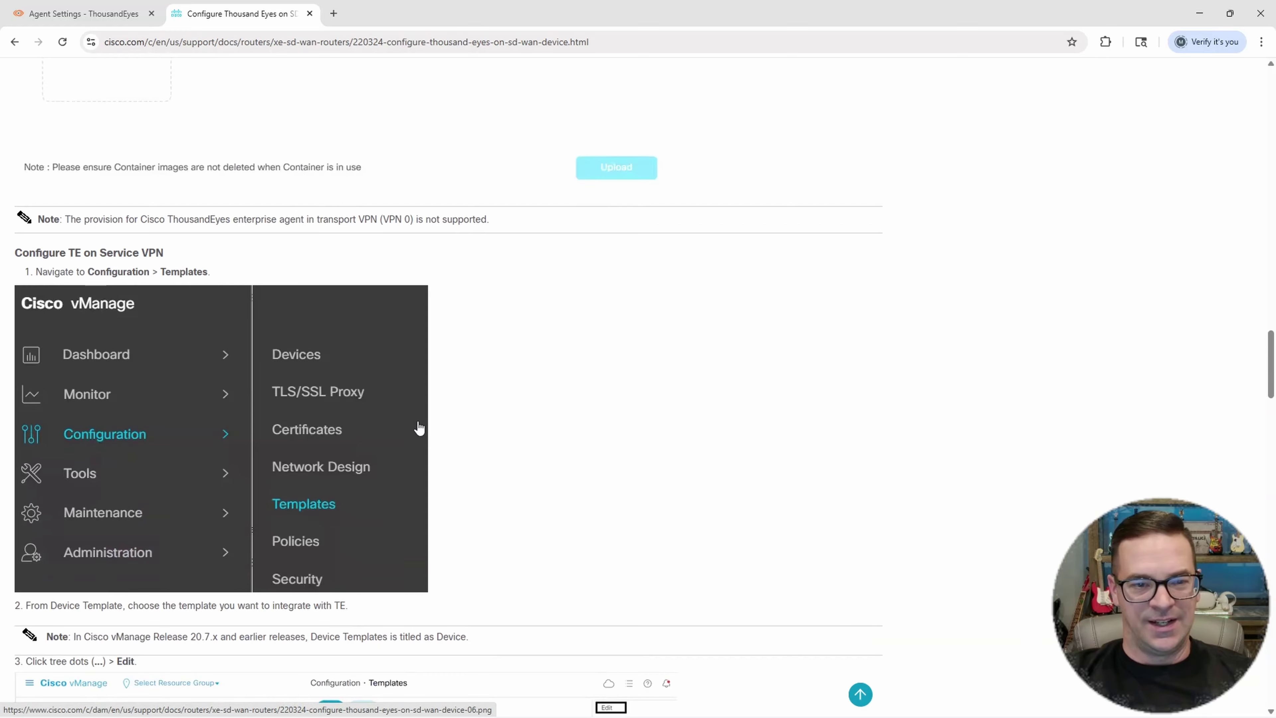
scroll(418, 427, down, 1)
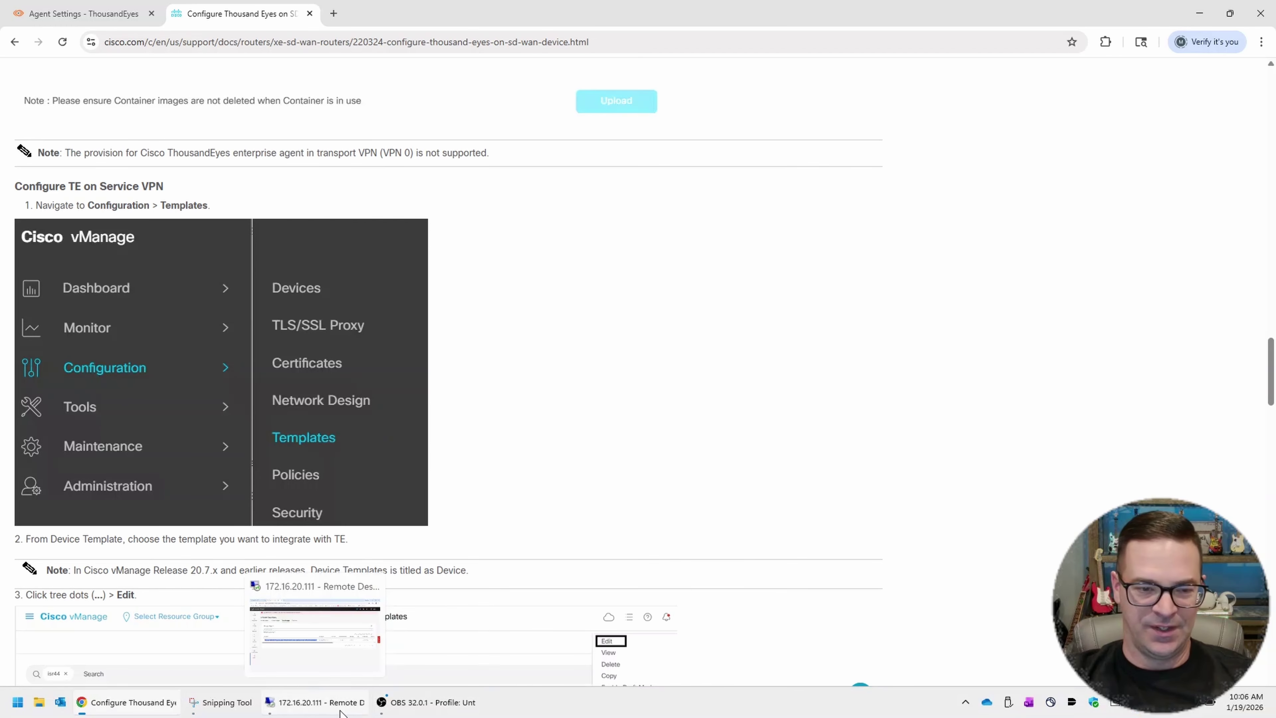
Switch to Catalyst SD-WAN Manager and open the BRANCH-SINGLE-ROUTER device template for editing from the configuration templates
click(340, 713)
click(42, 198)
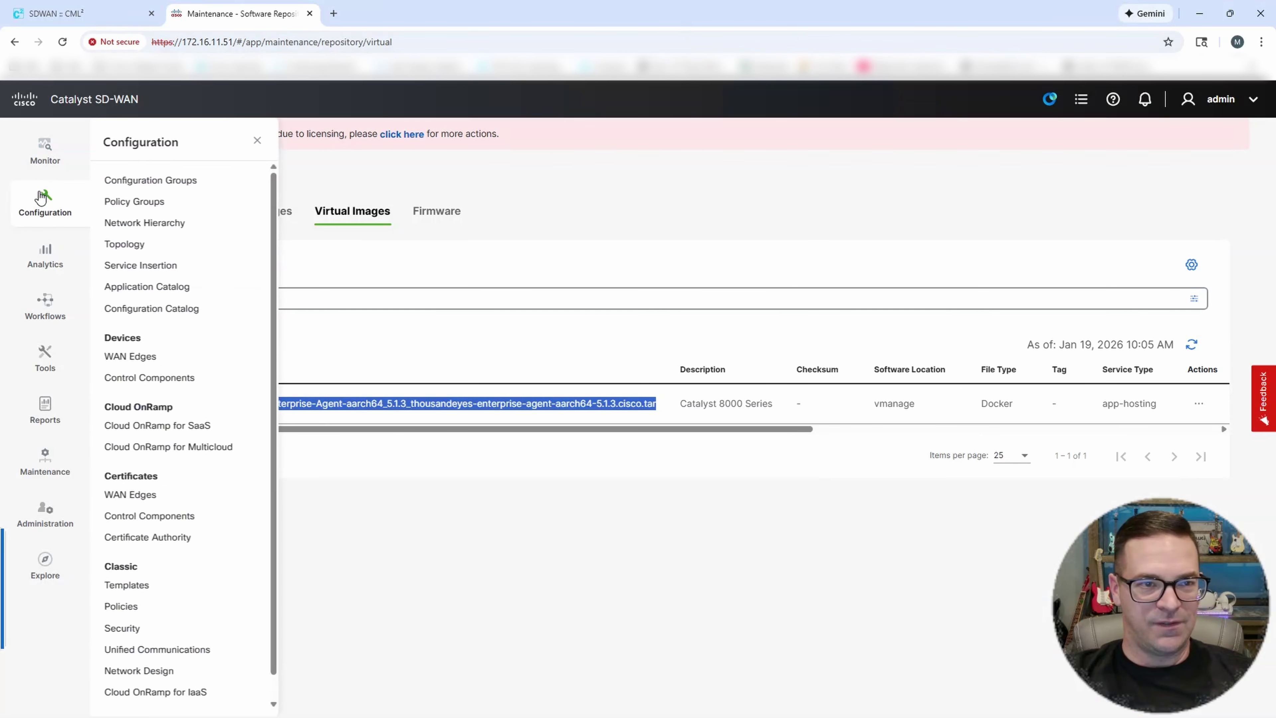
click(142, 584)
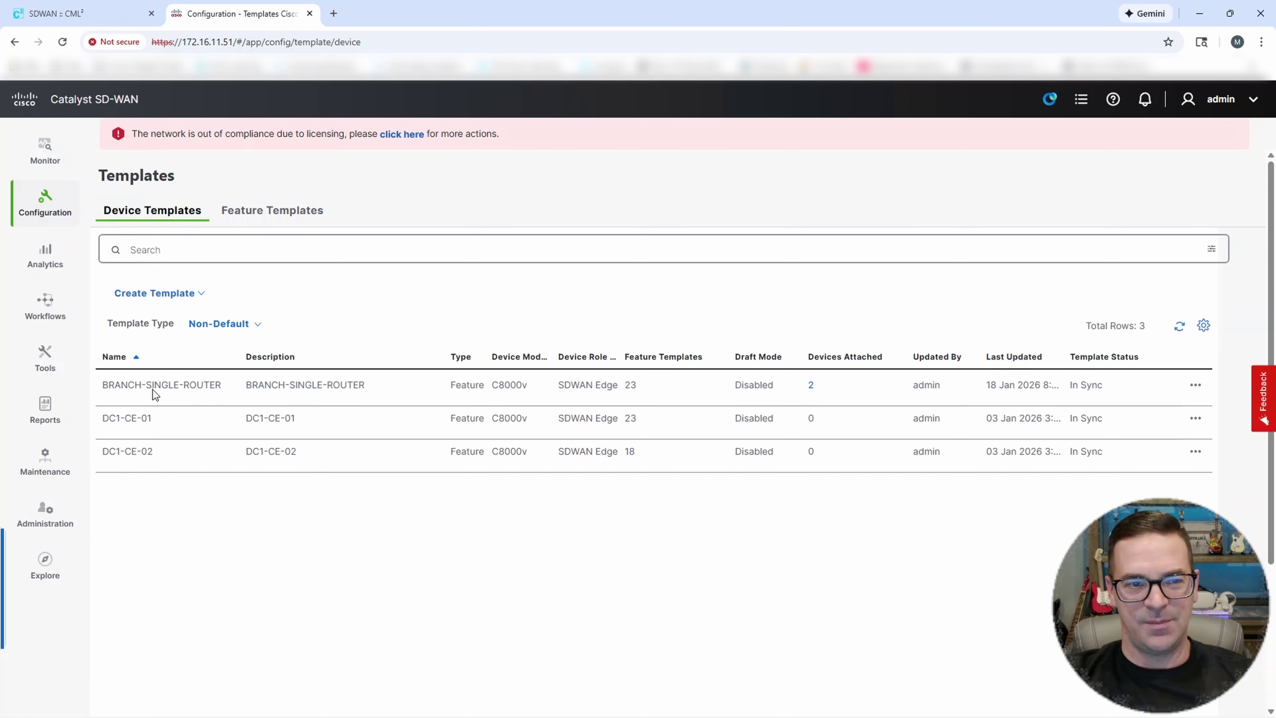
drag(108, 383, 229, 380)
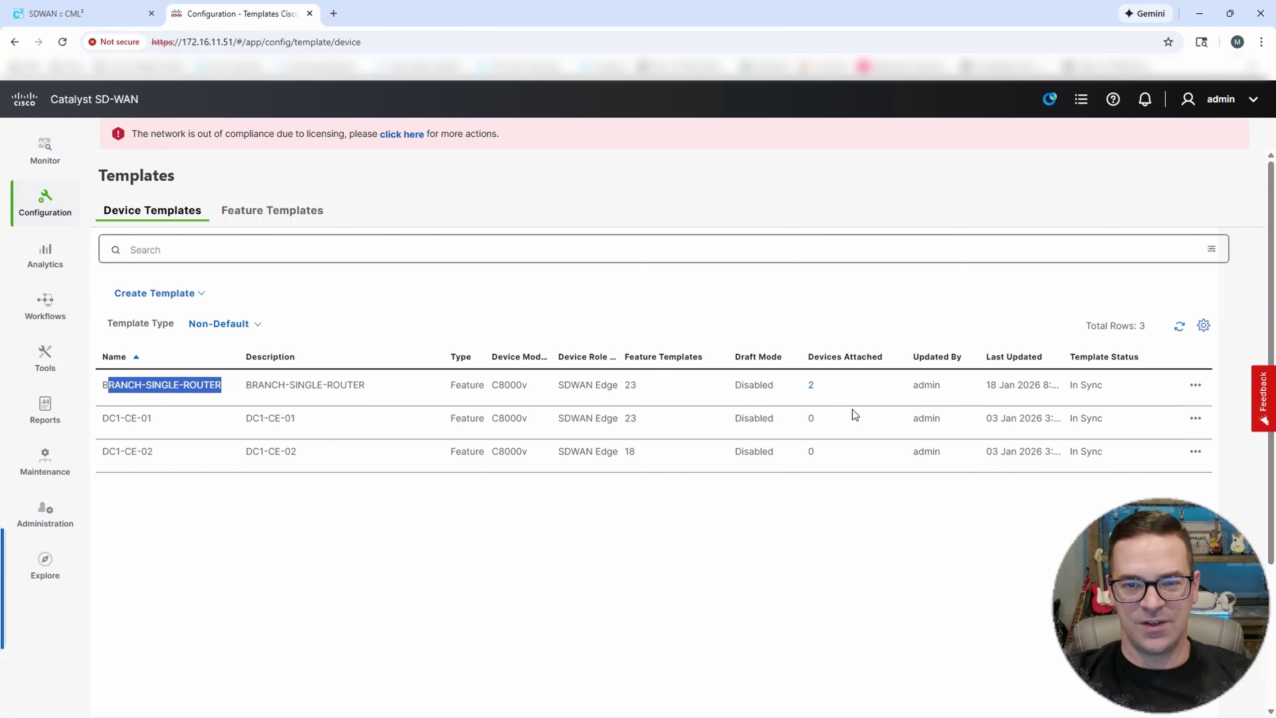
click(1195, 385)
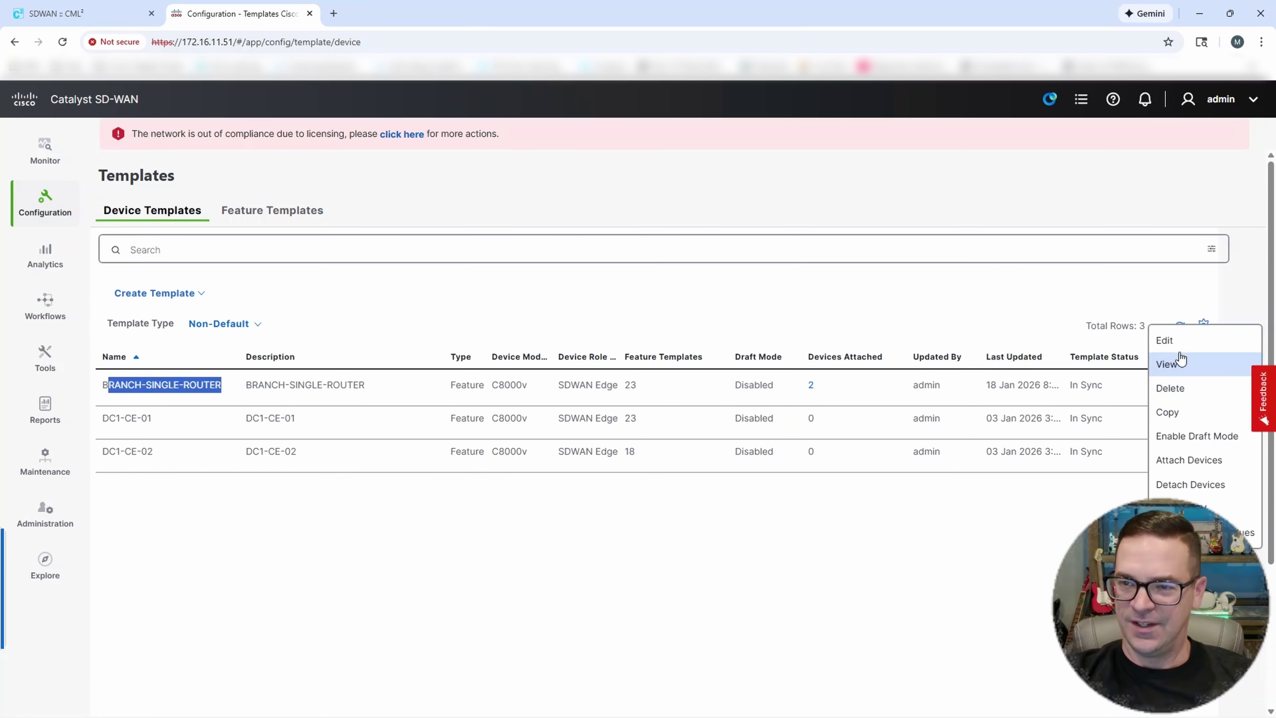
click(1166, 341)
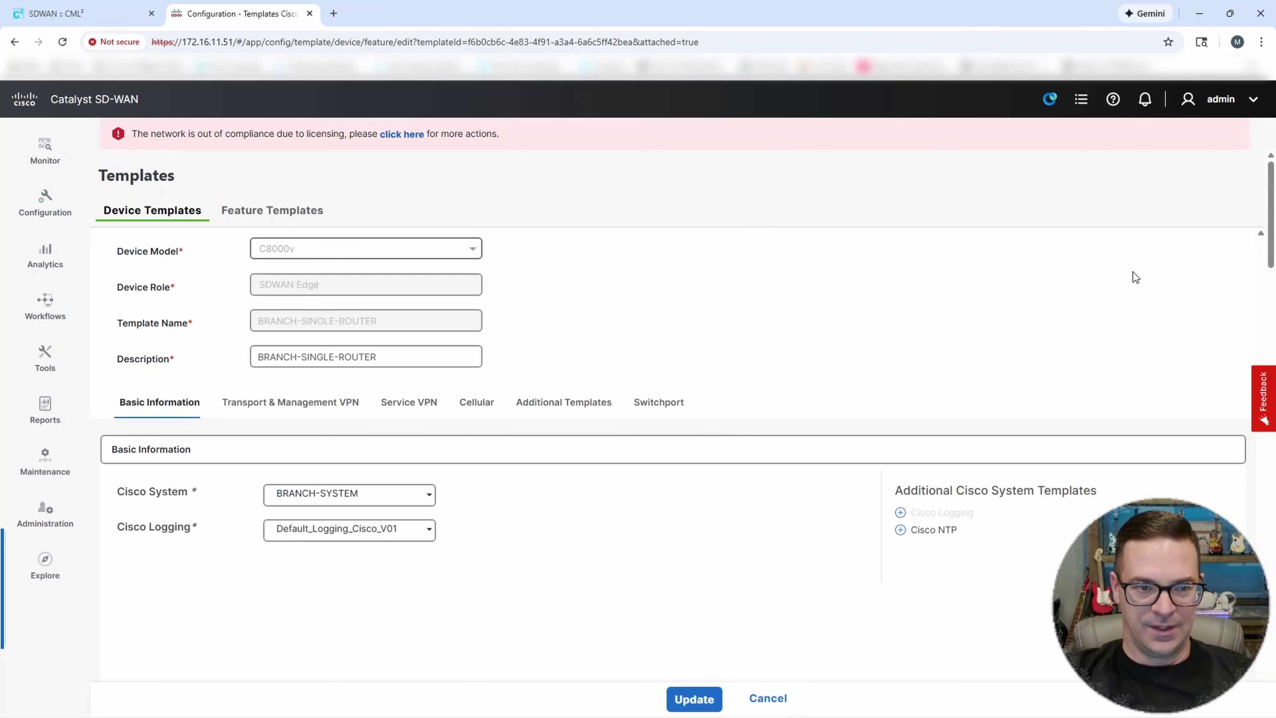
Compare the template's Additional Templates section with the guide's ThousandEyes Agent instructions, then cancel editing the template
drag(1271, 180, 1271, 594)
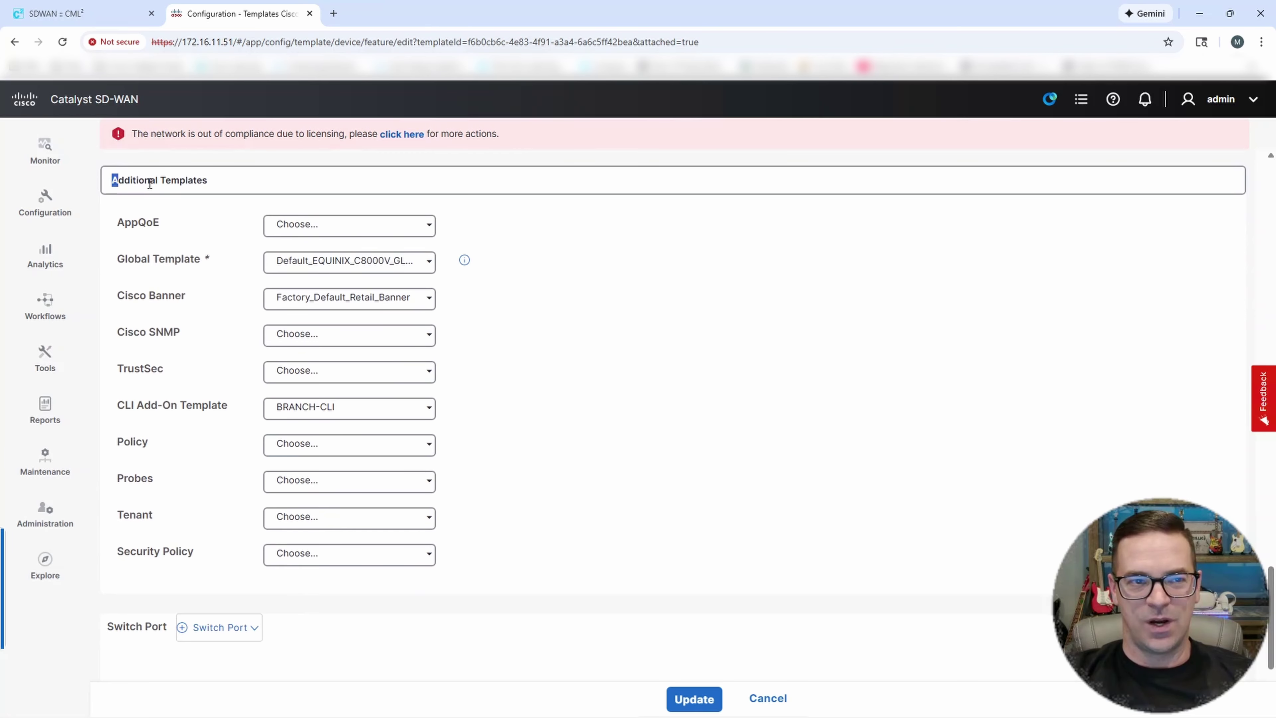
drag(119, 179, 224, 185)
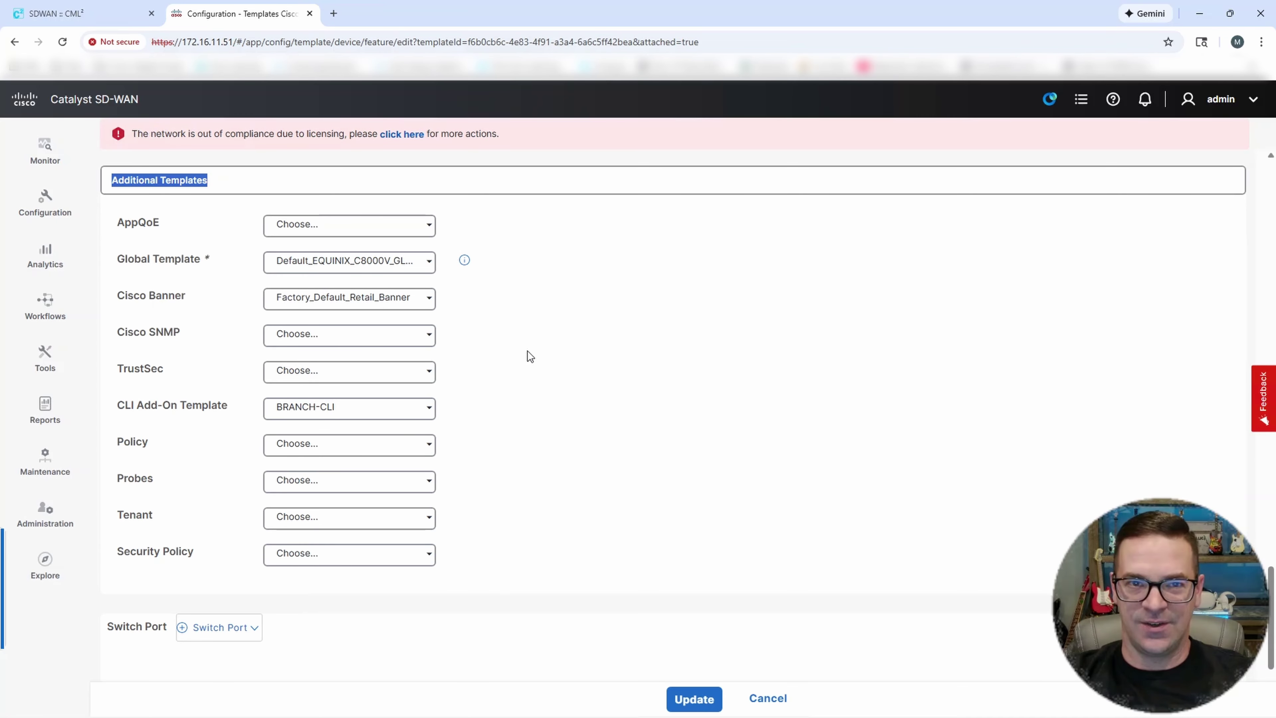
mouse_move(821, 1)
click(925, 11)
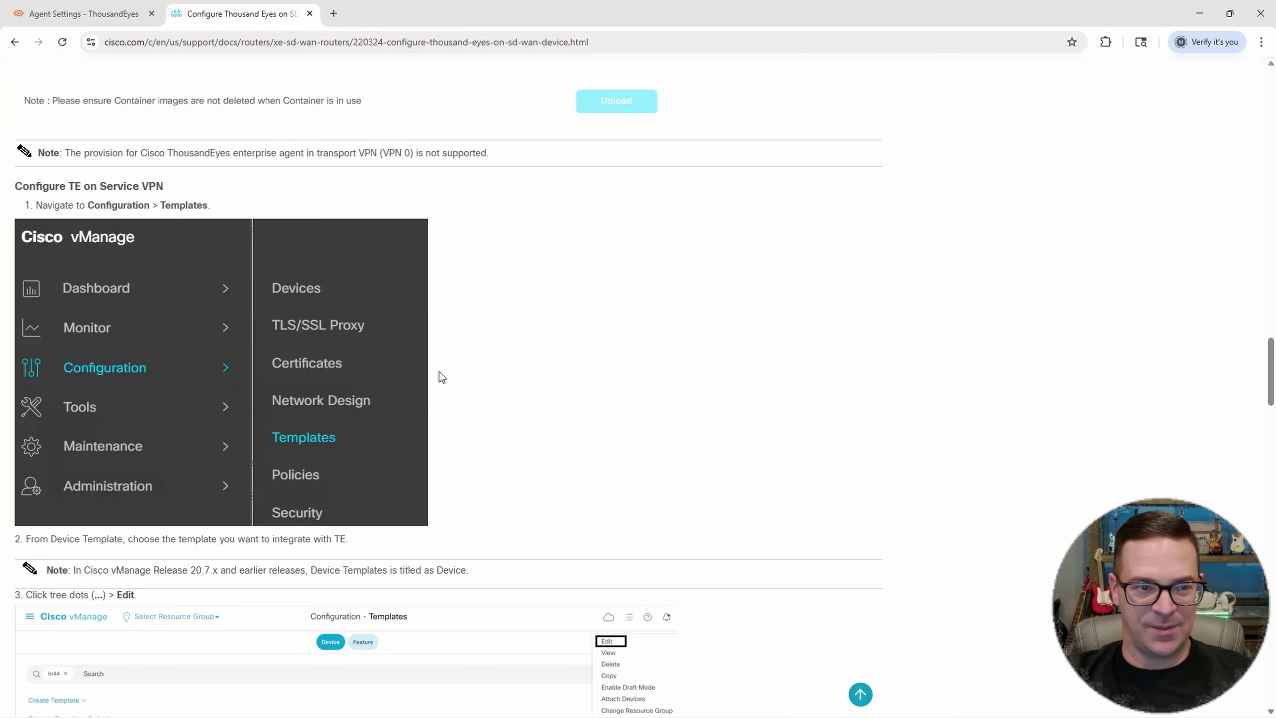
scroll(439, 371, down, 10)
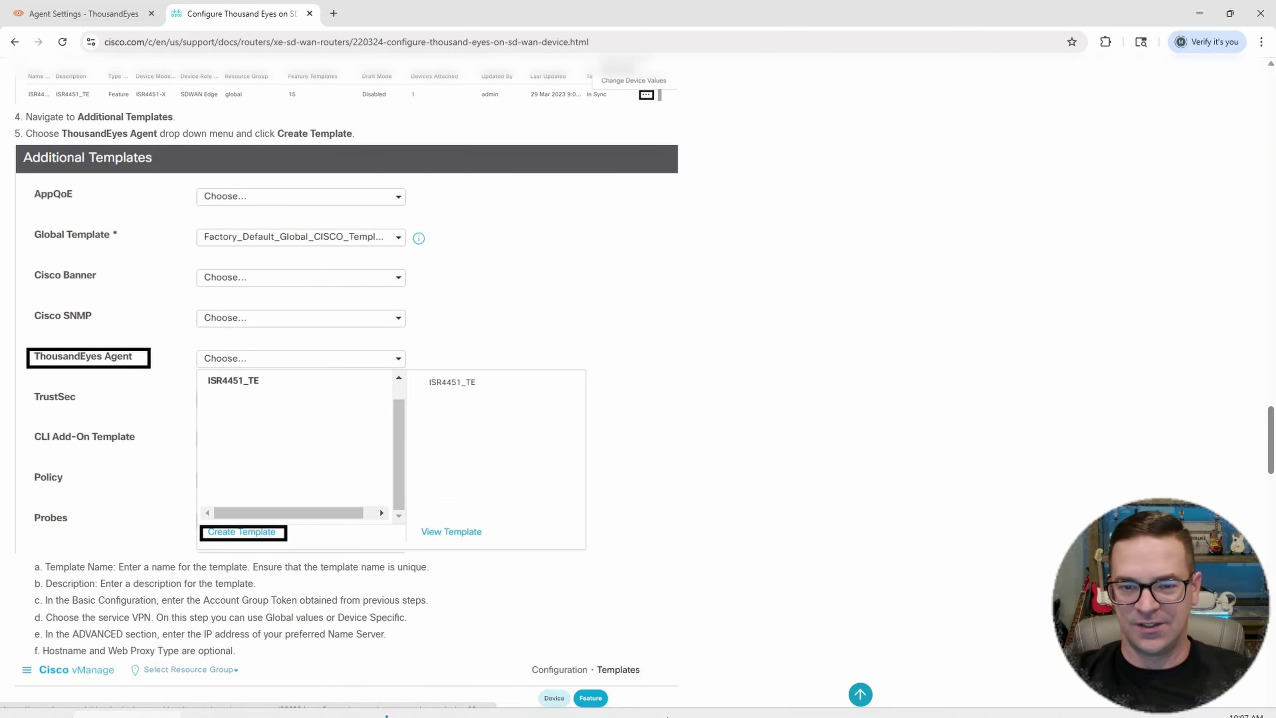
click(330, 706)
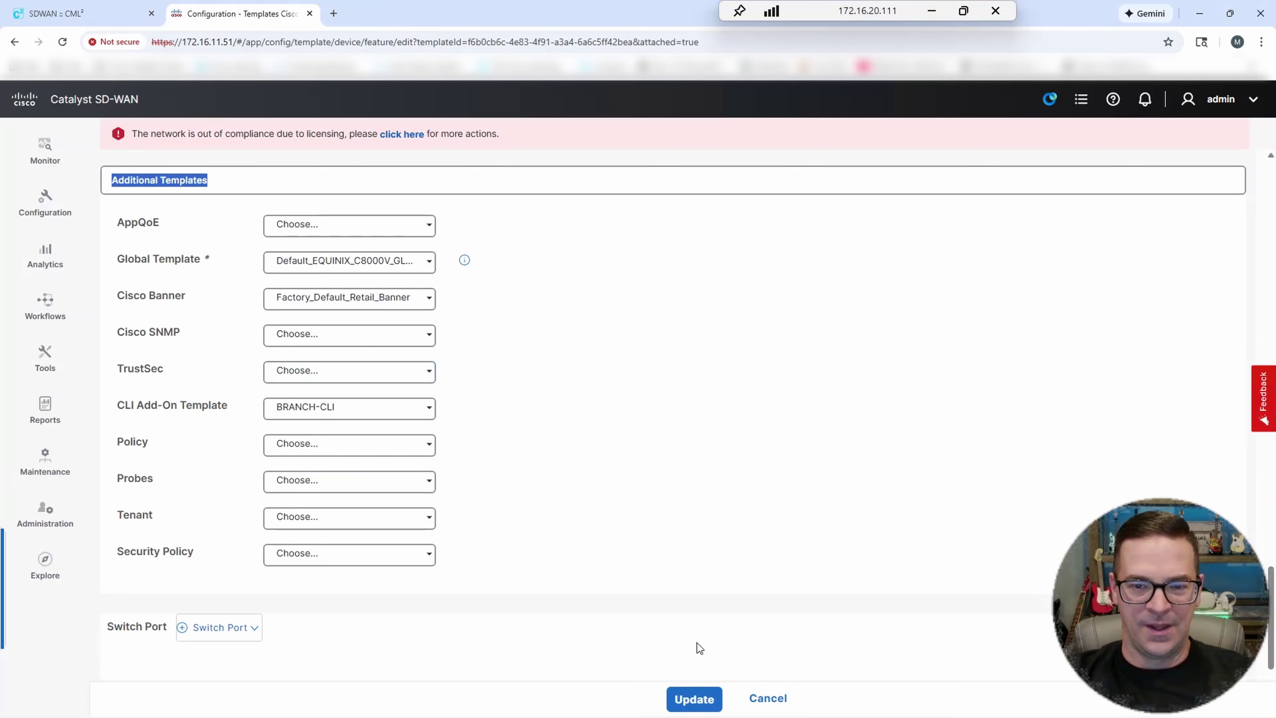
click(778, 701)
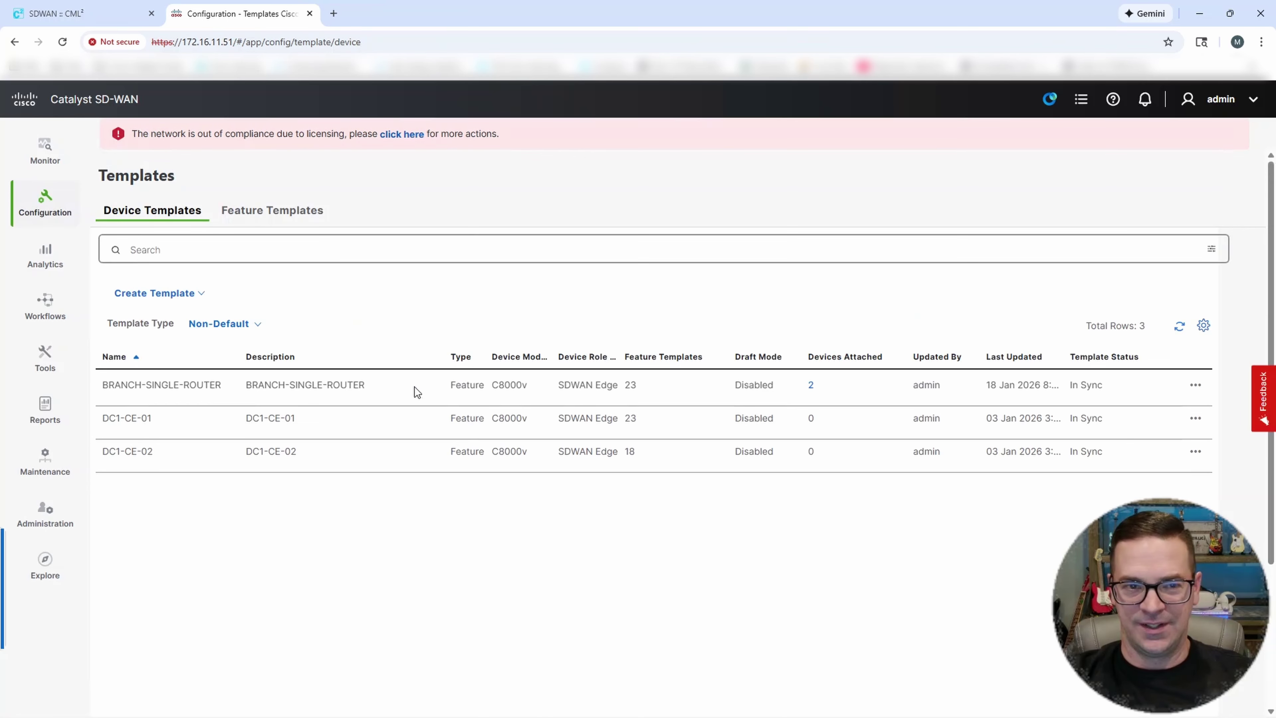
Start a new device template from feature templates with device model ISR4451-X and device role SDWAN Edge
click(184, 294)
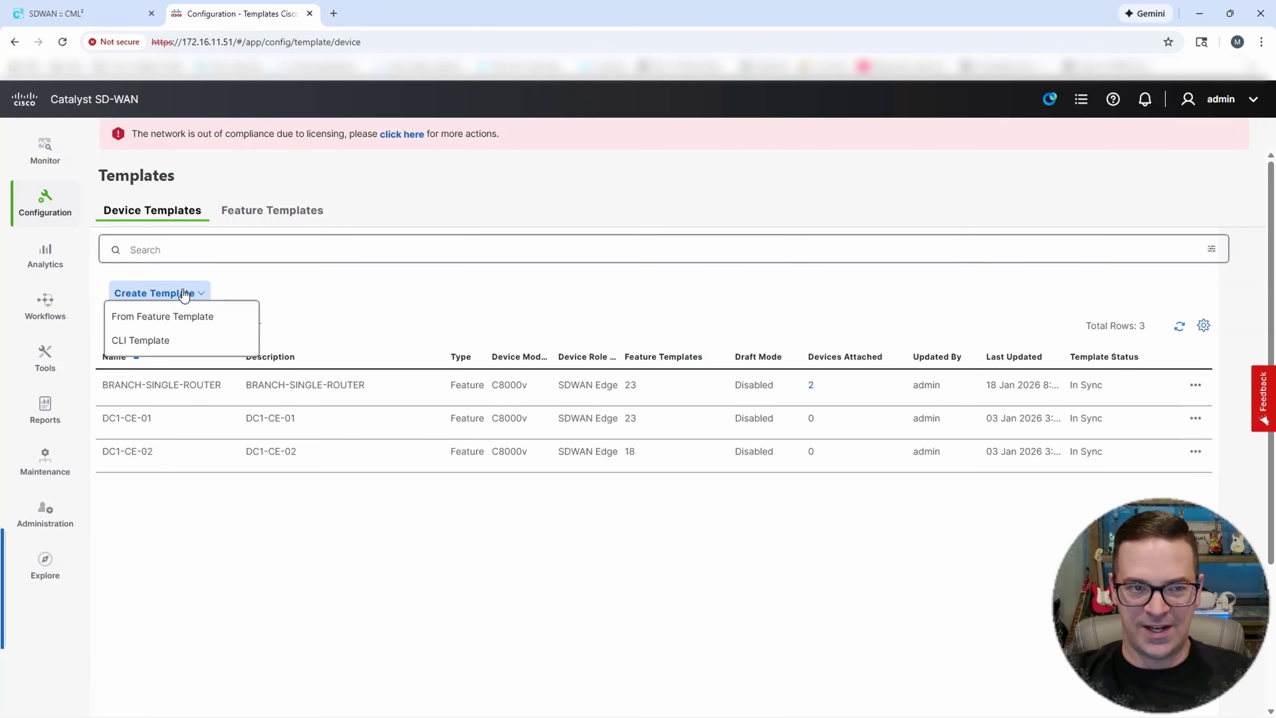
click(153, 317)
click(455, 248)
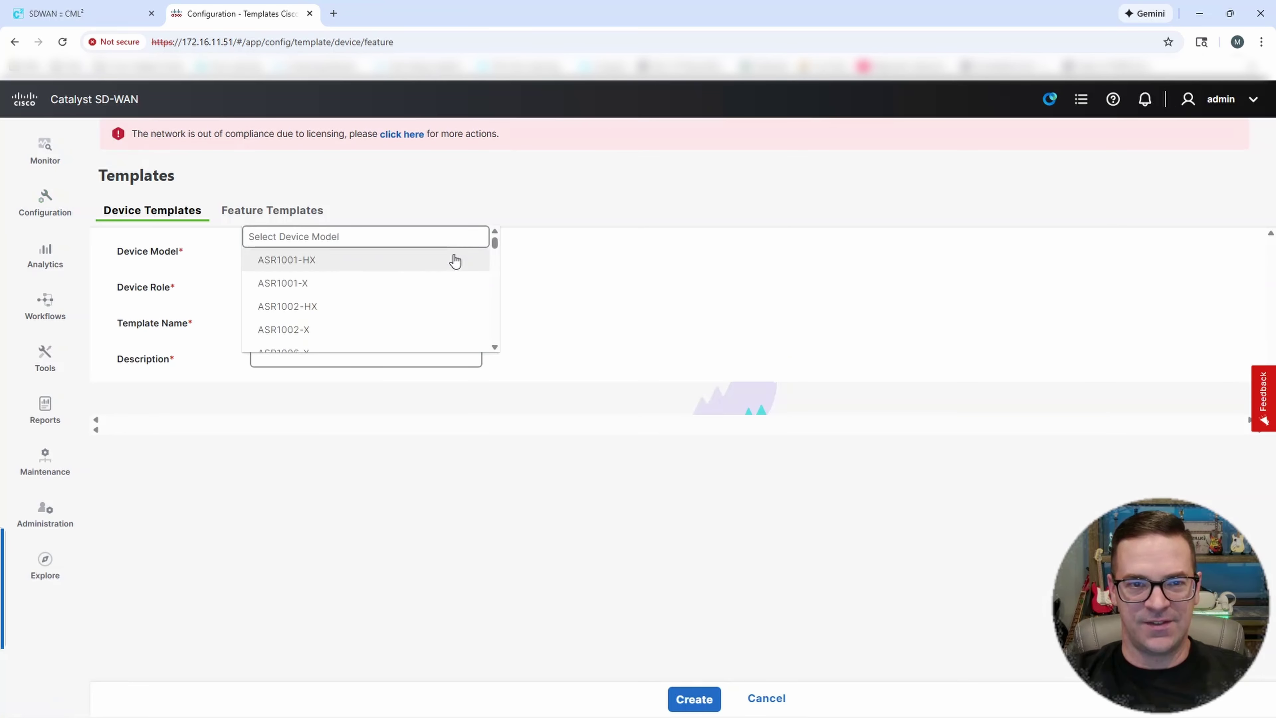
click(360, 238)
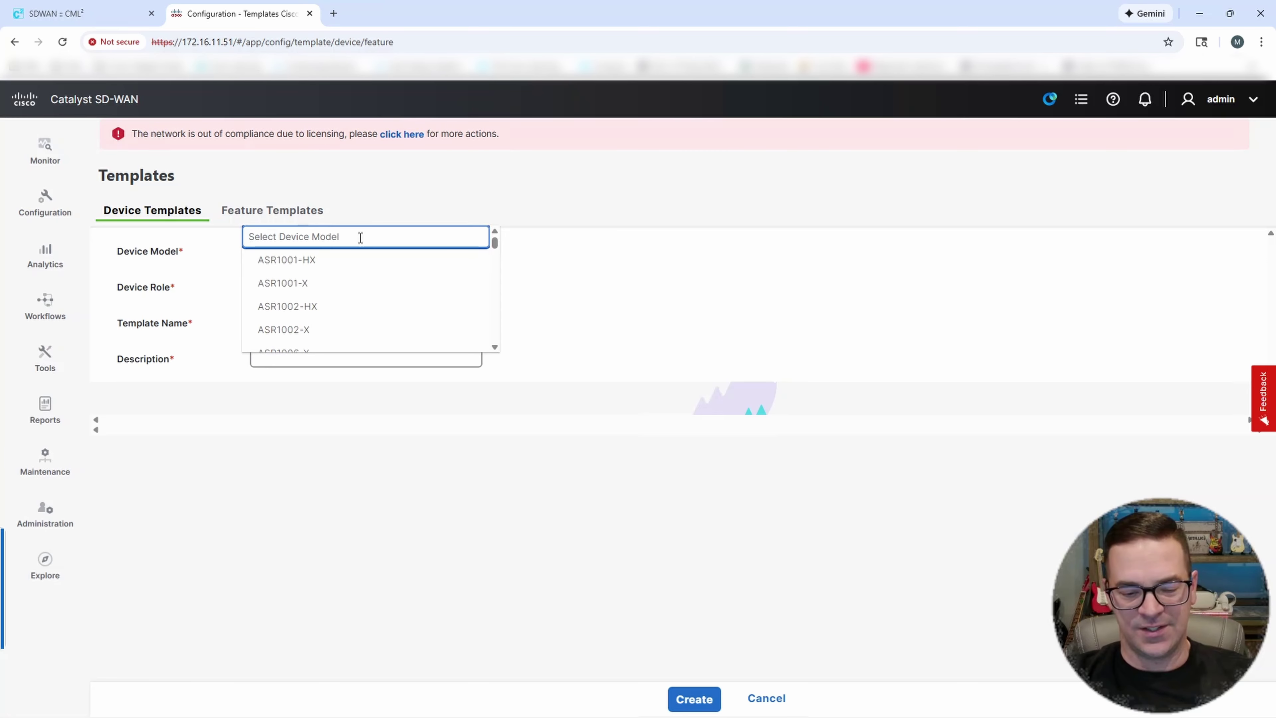
text(4451)
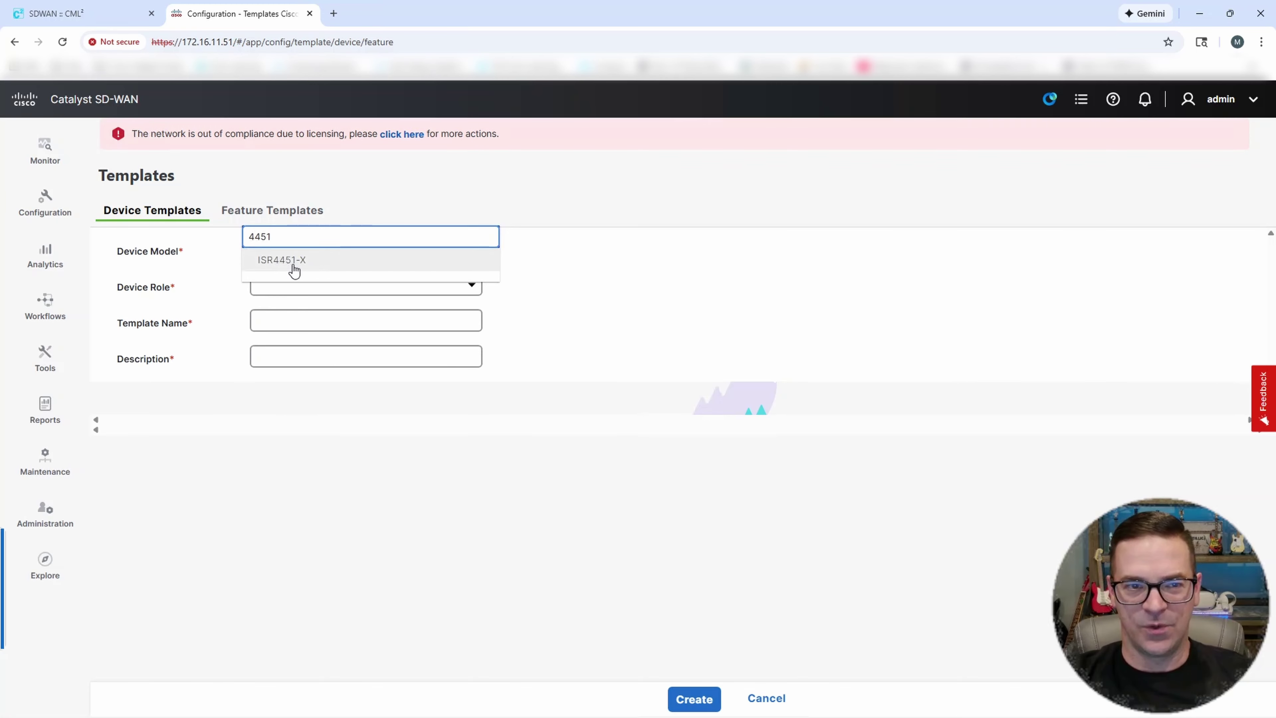
click(295, 266)
click(336, 288)
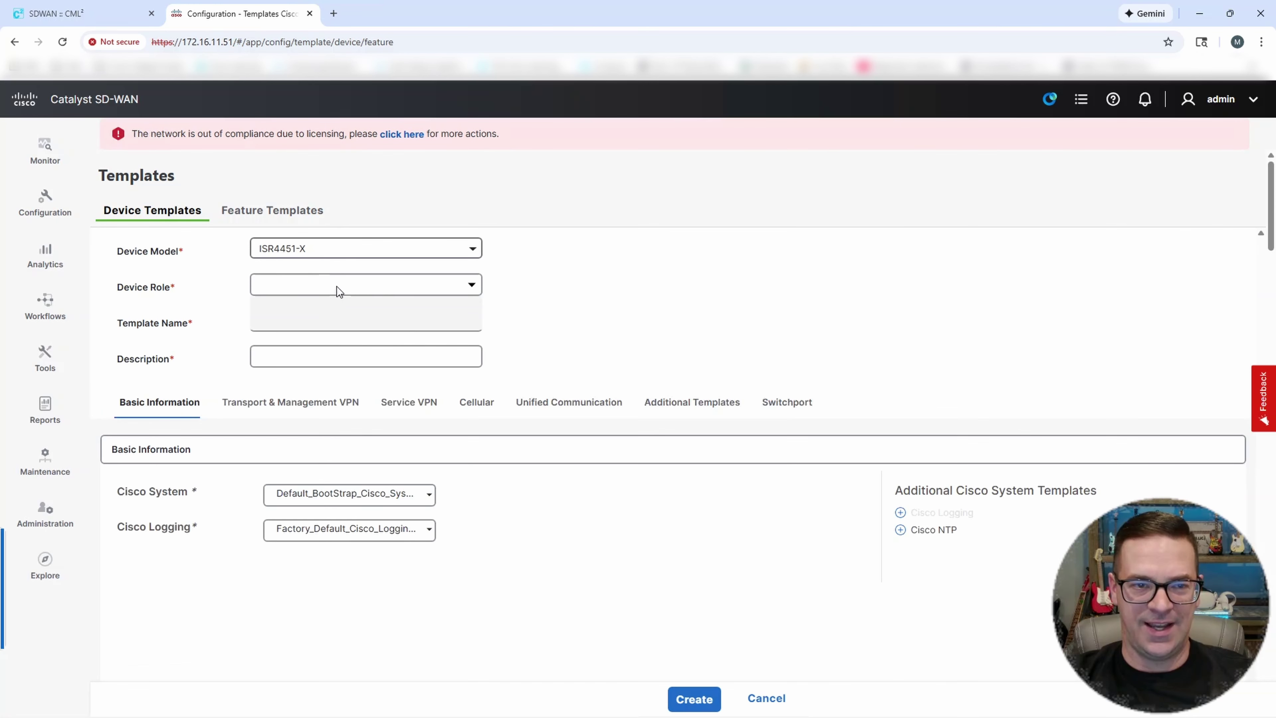
click(331, 292)
click(325, 281)
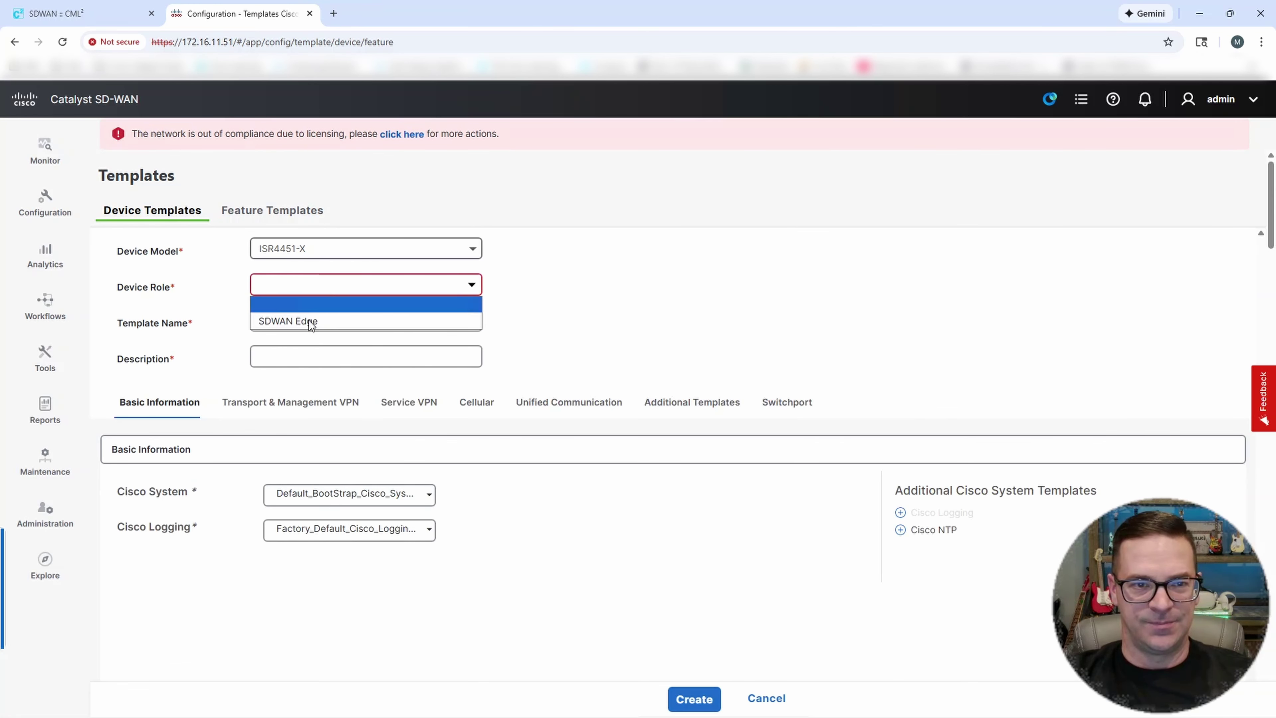
click(308, 322)
Enter 4451 as both the template name and the description of the new device template
click(299, 321)
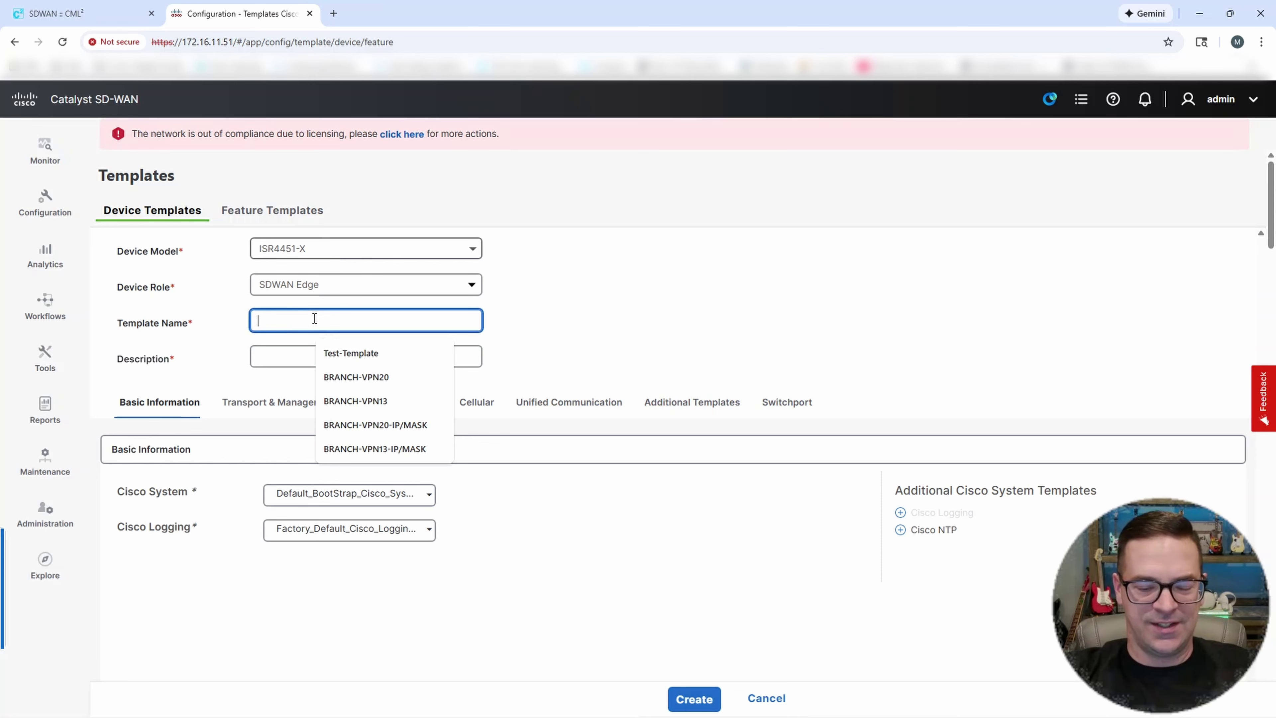
text(4451)
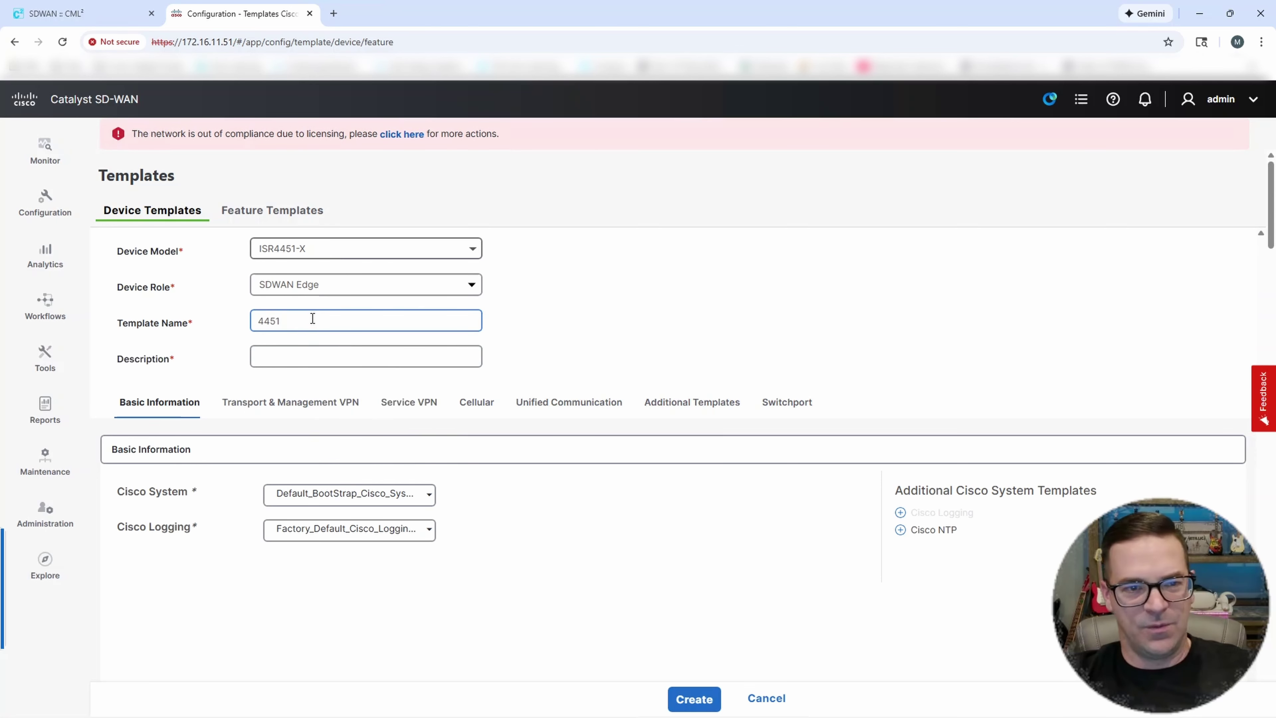
drag(314, 318, 261, 324)
key(ctrl+c)
click(319, 367)
key(ctrl+v)
Start creating a new ThousandEyes Agent feature template from the Additional Templates section of the 4451 device template
scroll(630, 332, down, 15)
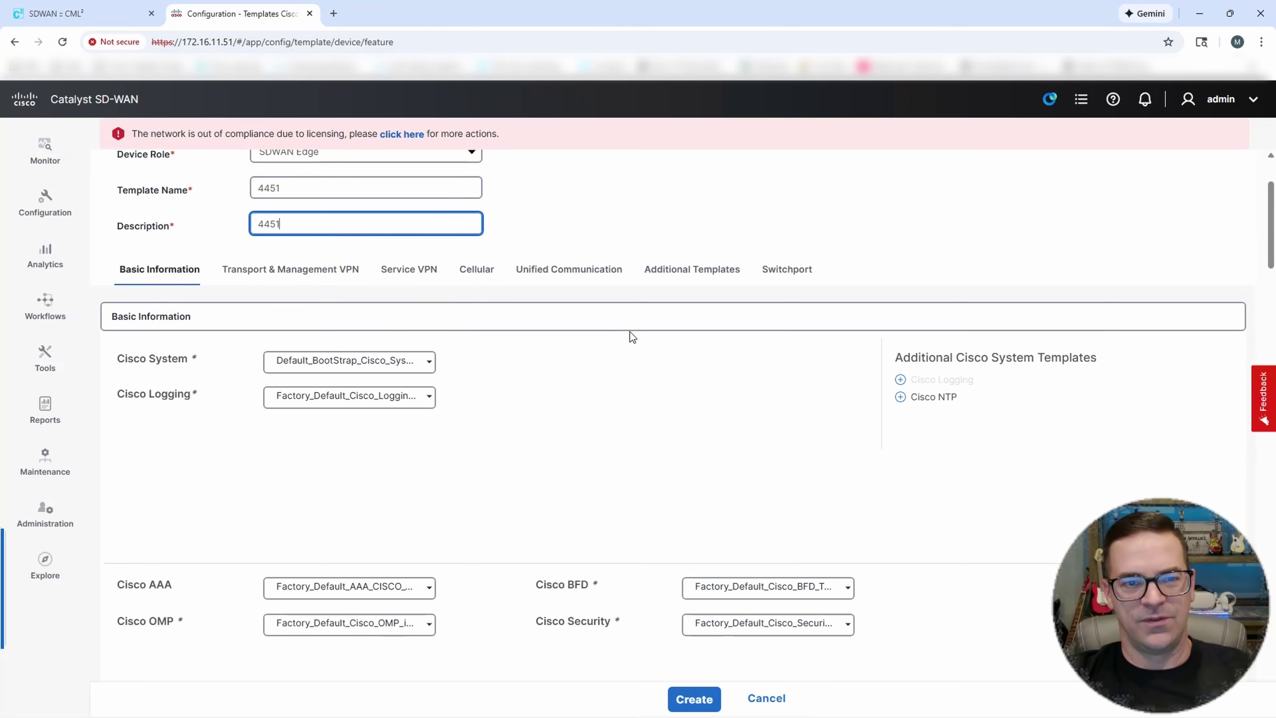
scroll(758, 331, down, 15)
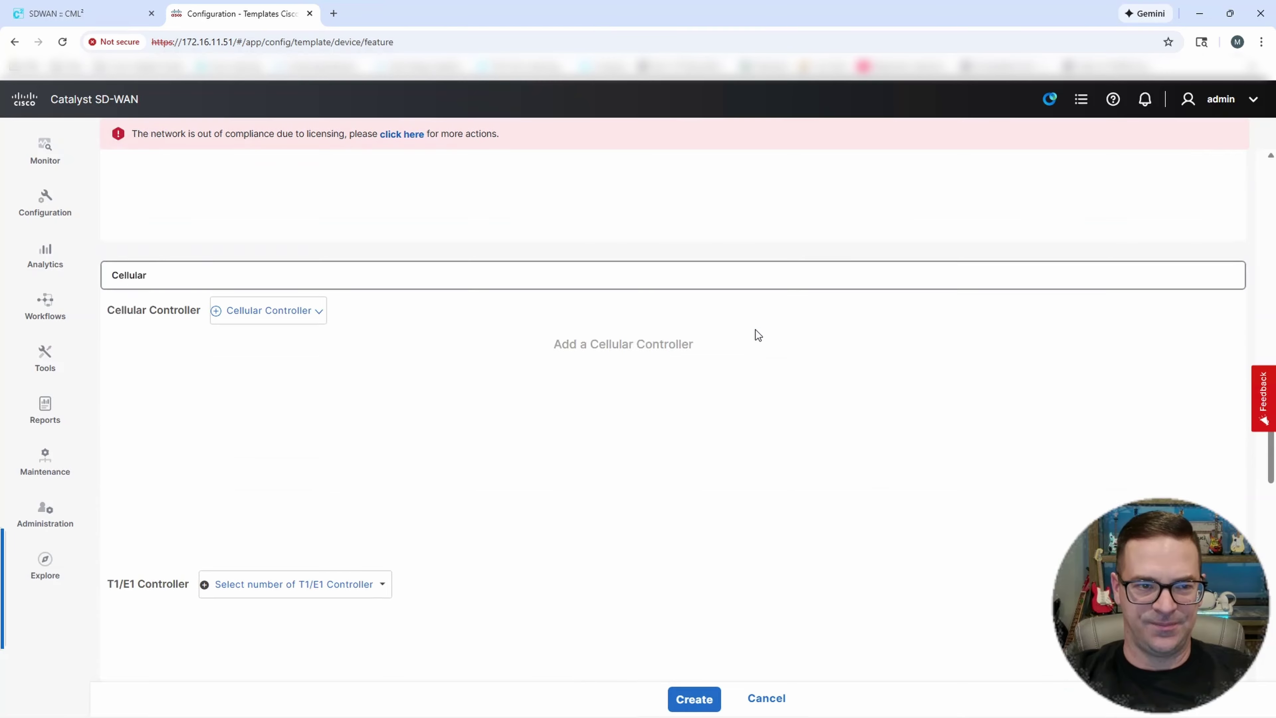
scroll(750, 332, down, 5)
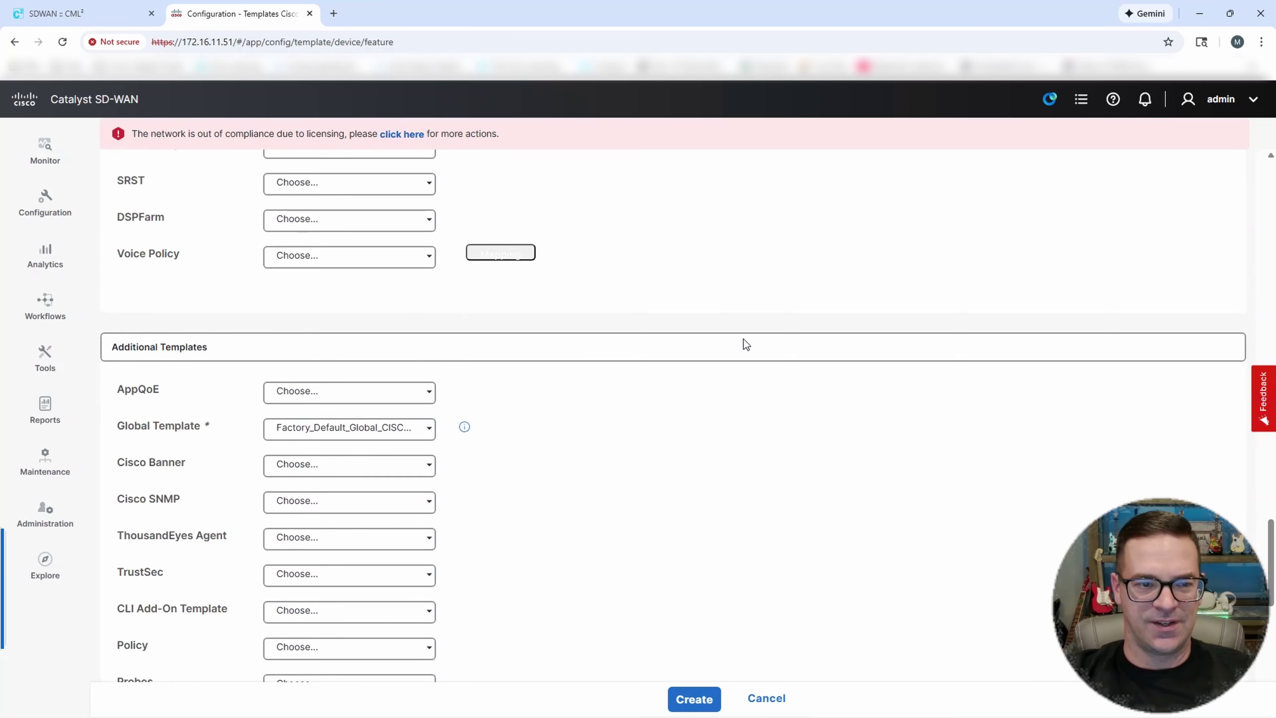
drag(118, 280, 209, 280)
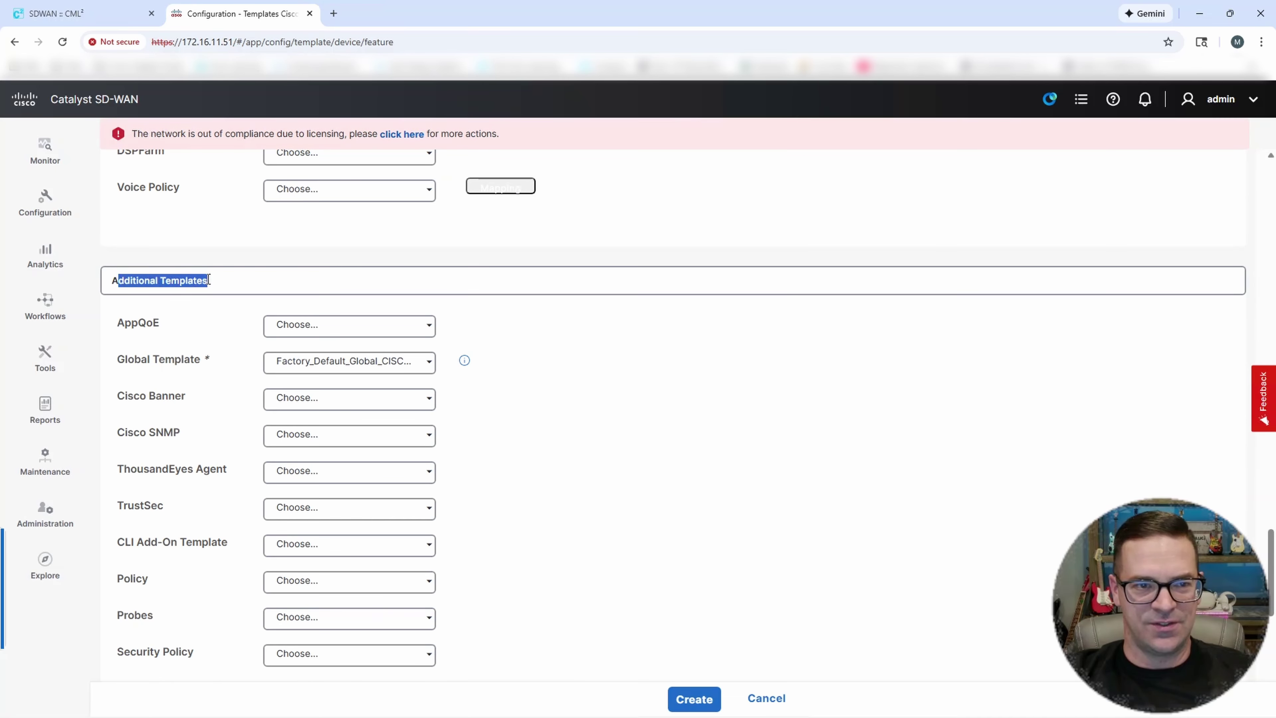
drag(135, 470, 218, 469)
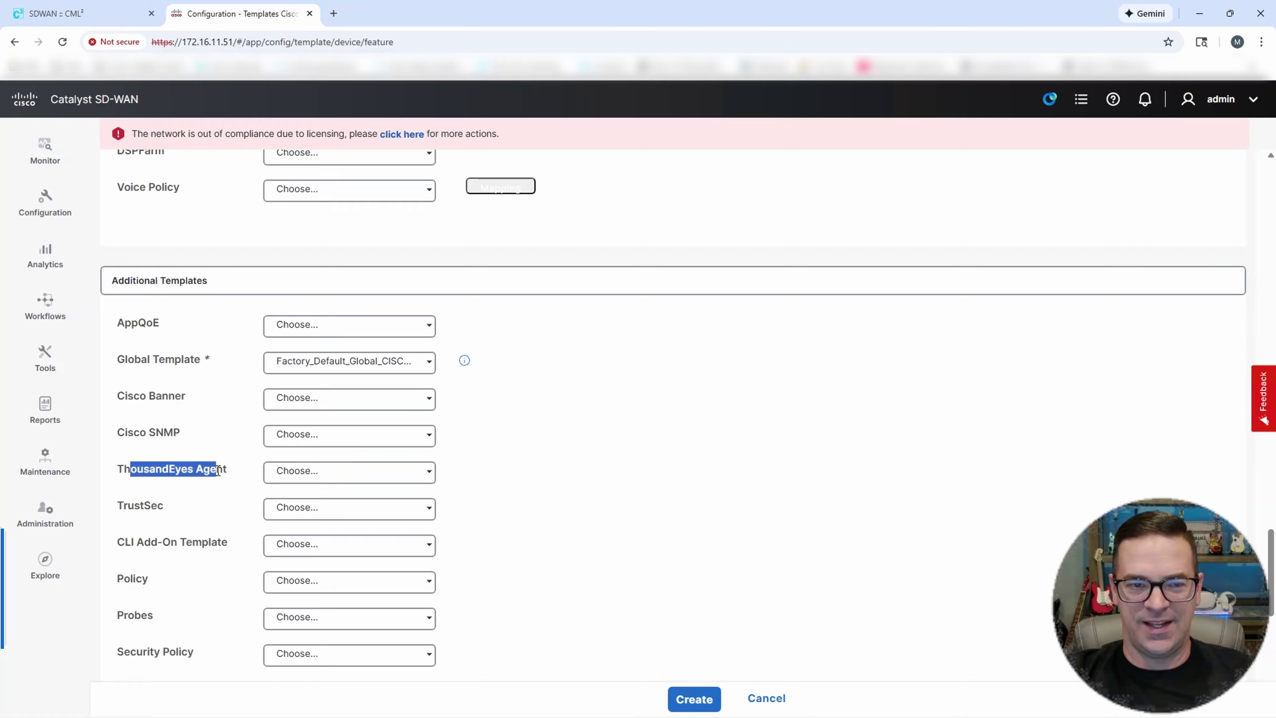
click(374, 478)
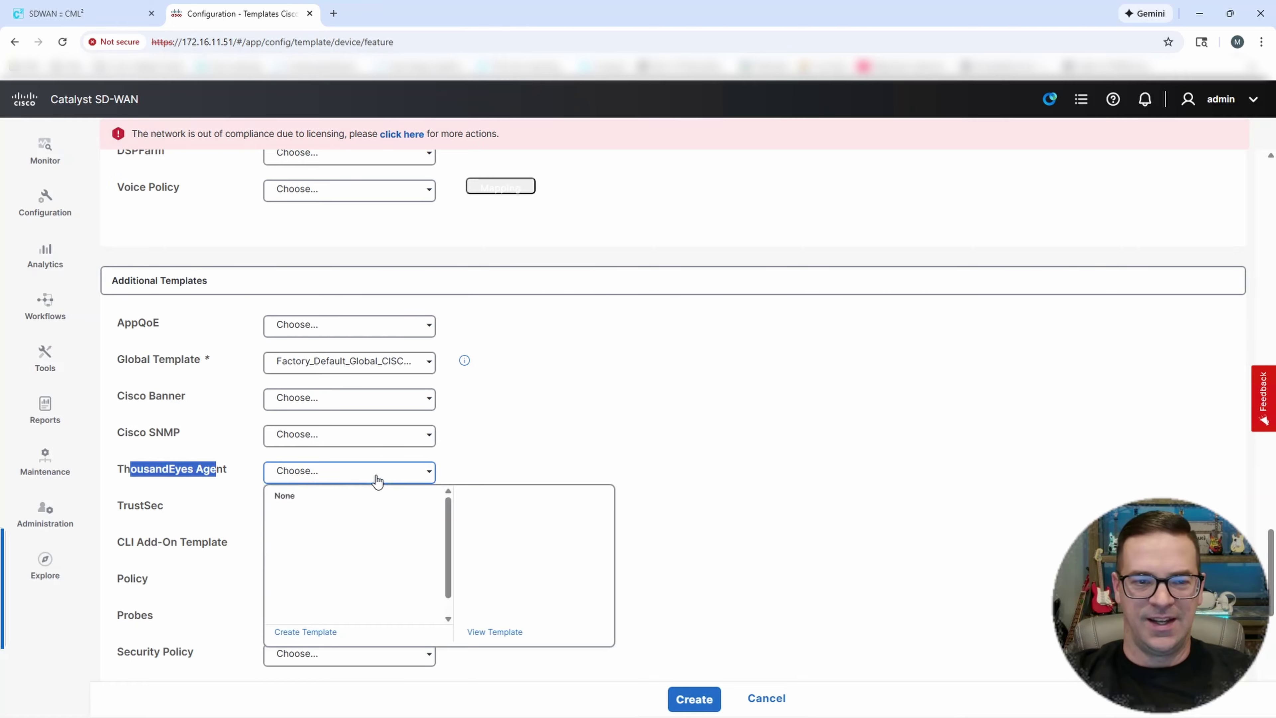
click(307, 632)
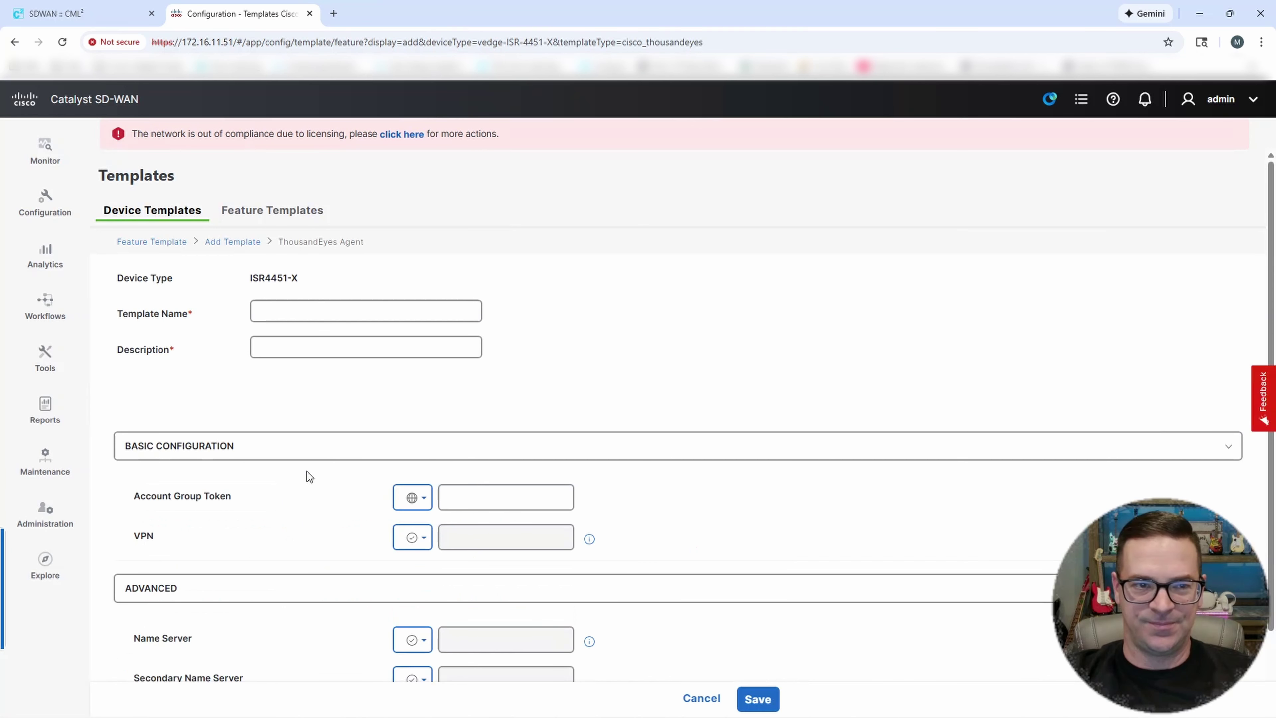
Examine the ThousandEyes Agent template's name, description, Account Group Token and VPN fields, including the token's scope options
scroll(598, 347, down, 2)
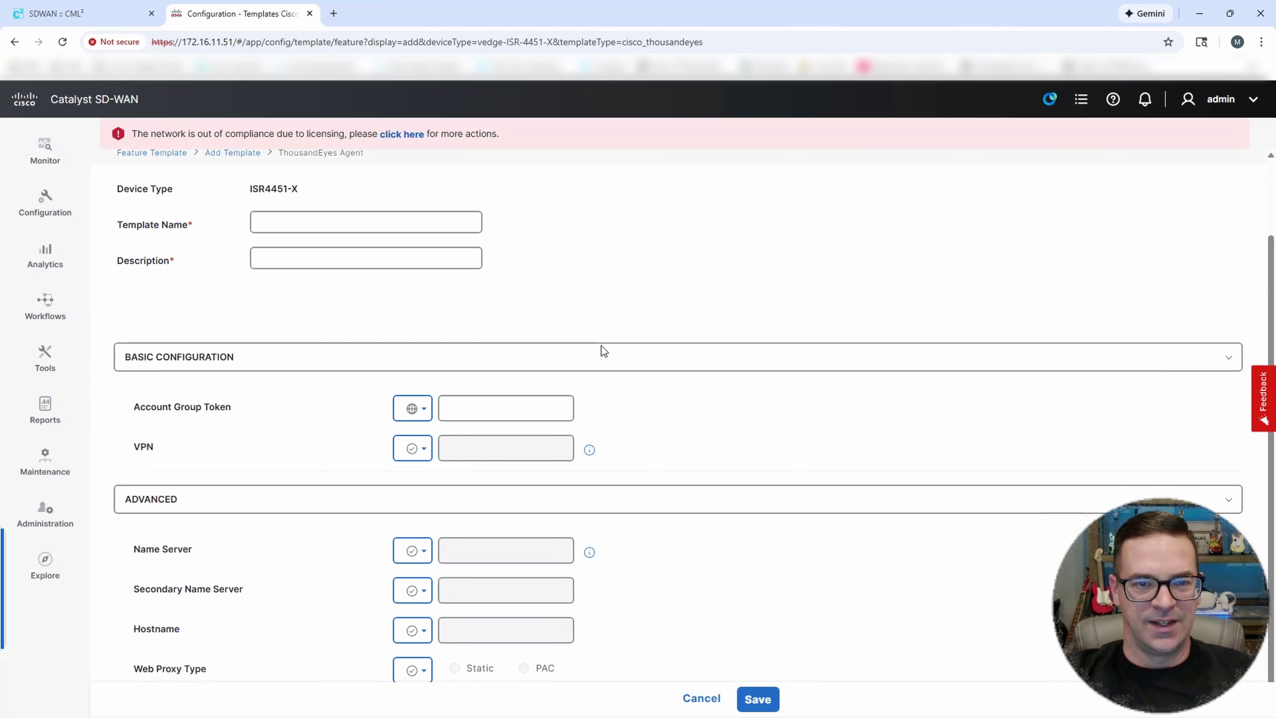
click(274, 221)
click(284, 260)
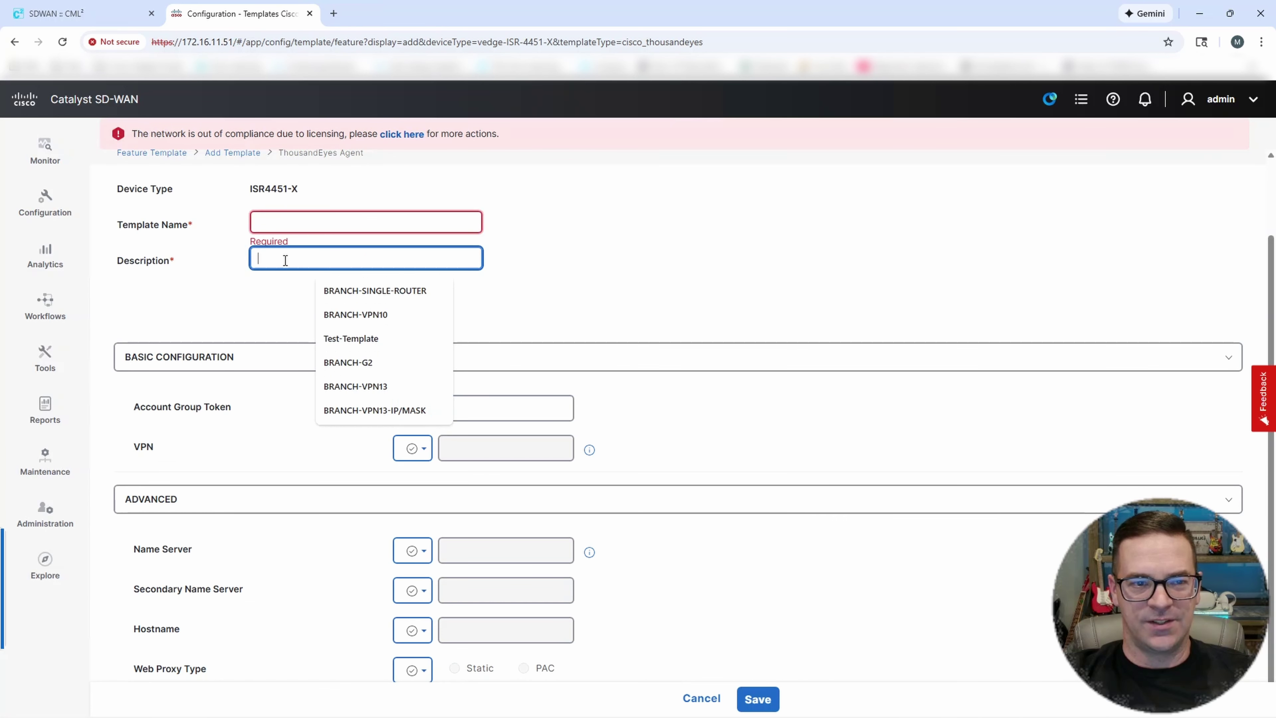
click(200, 407)
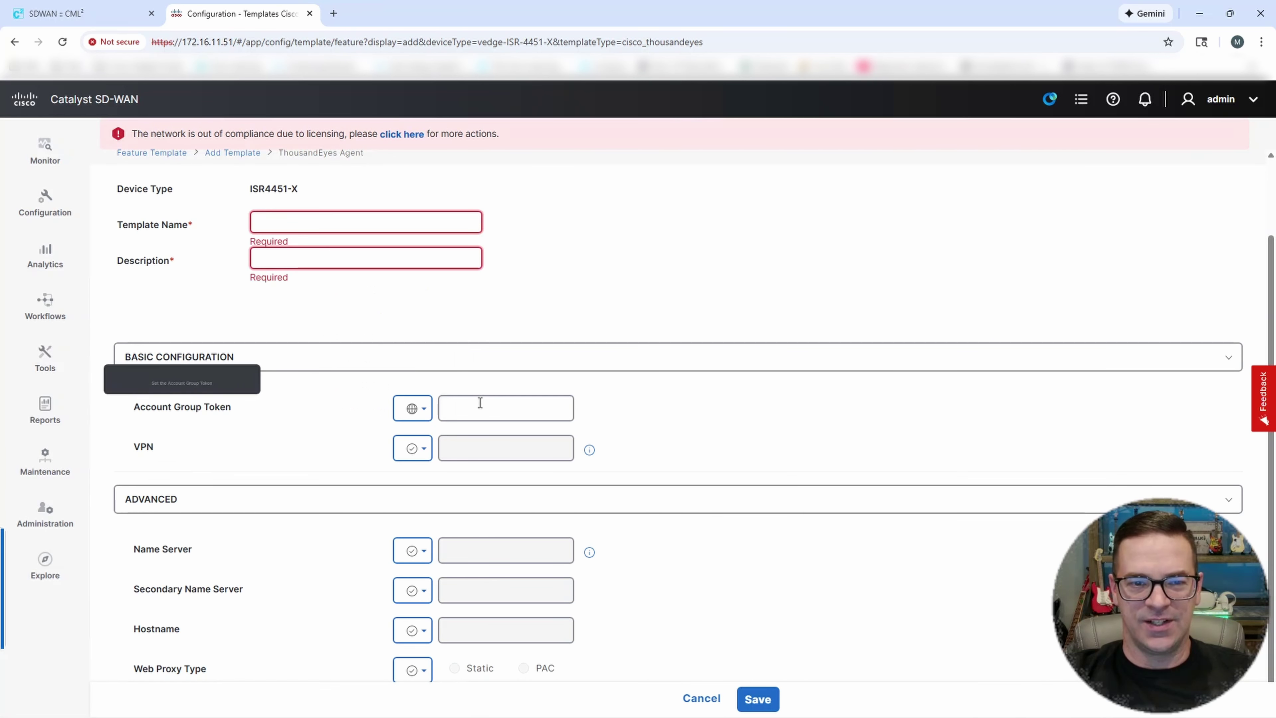
click(407, 411)
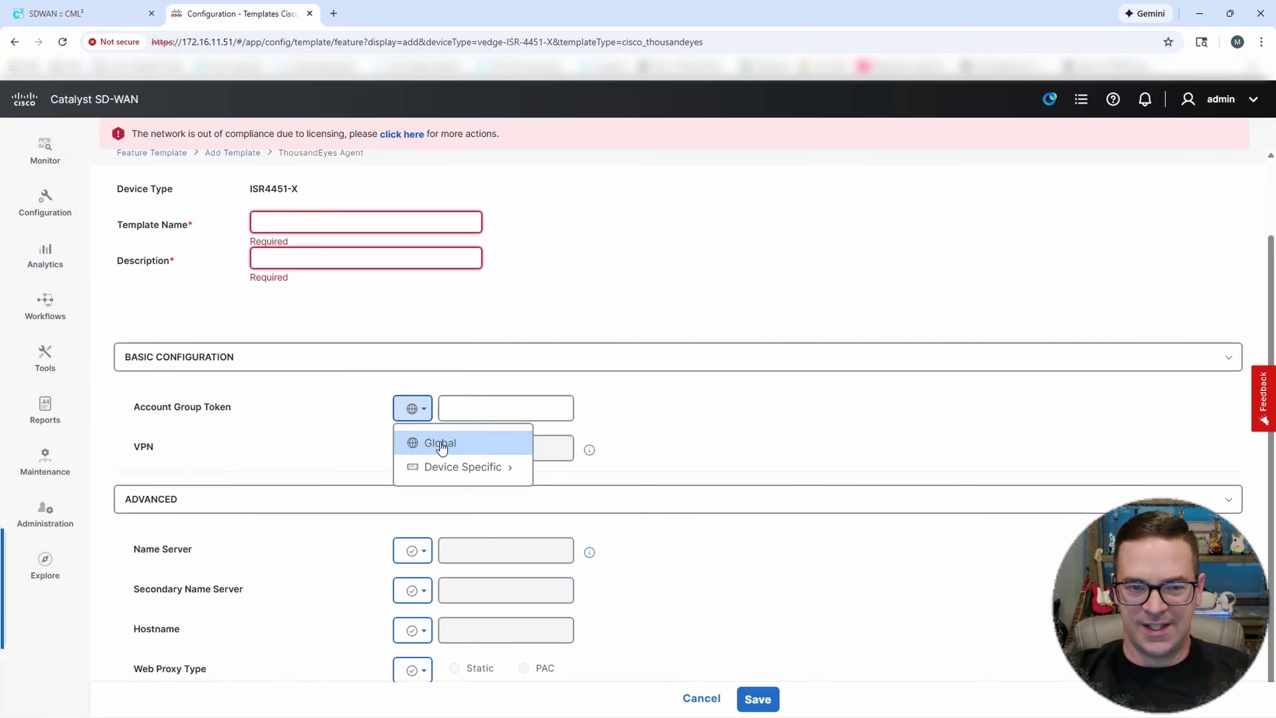
click(473, 409)
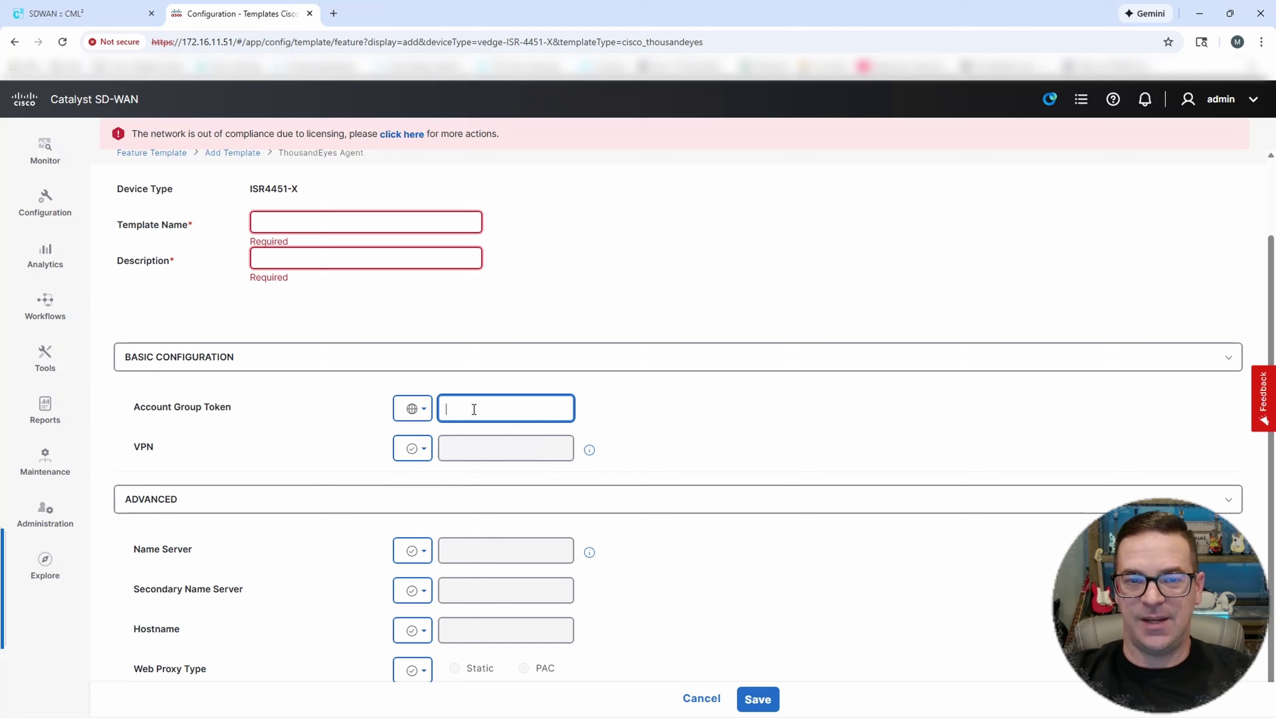
click(432, 410)
mouse_move(472, 470)
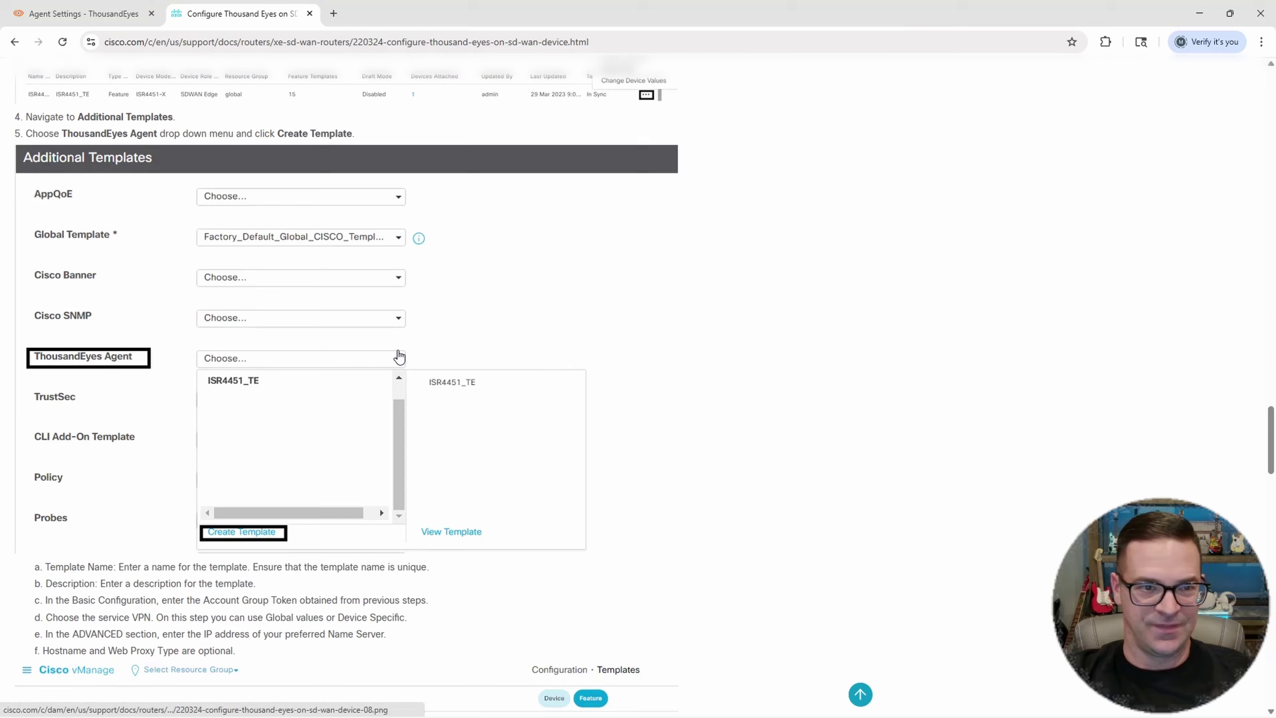
Switch to the Cisco guide and review its ThousandEyes Agent example values, save and push instructions and verification section, then return to its beginning
scroll(399, 357, down, 12)
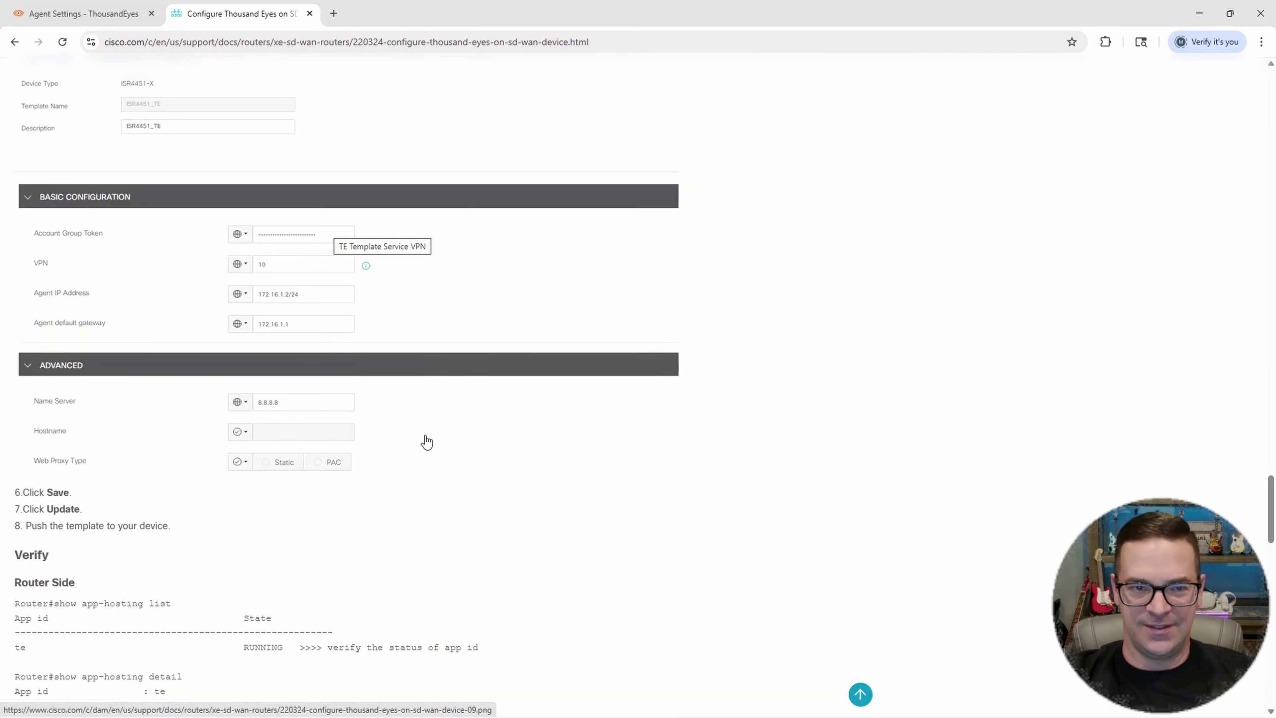
scroll(427, 440, down, 3)
scroll(442, 437, down, 6)
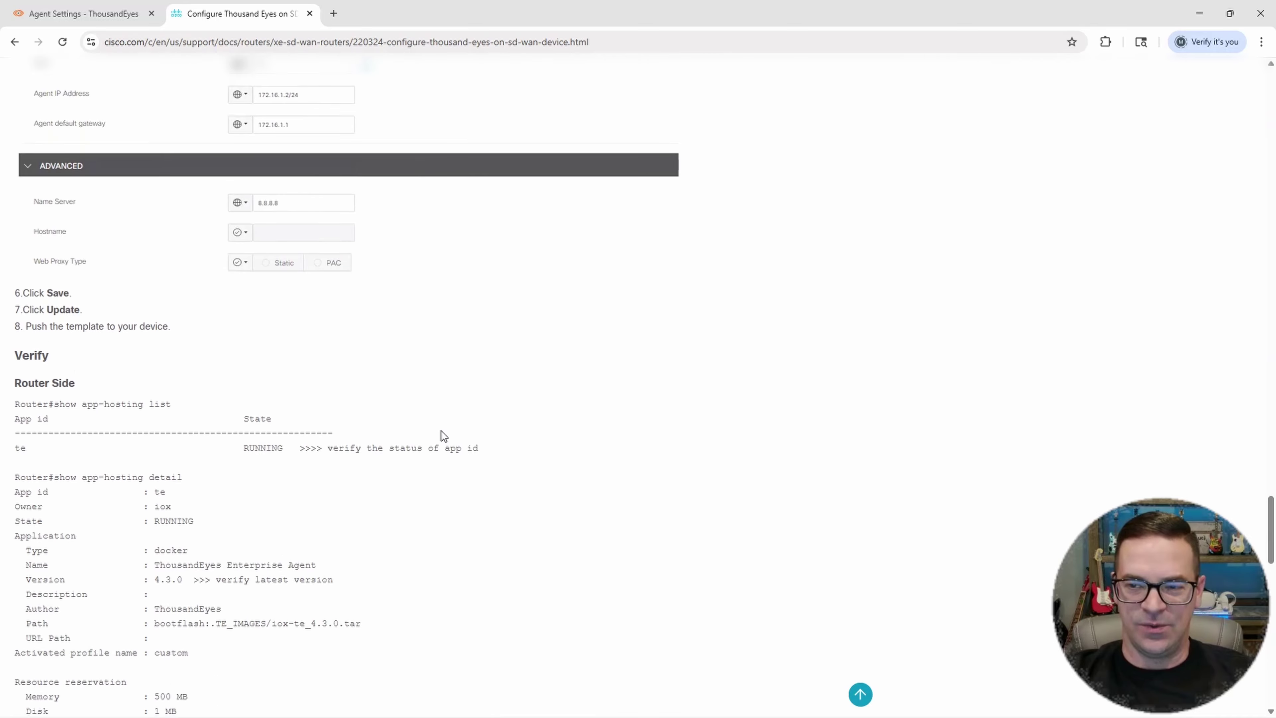
scroll(450, 437, up, 20)
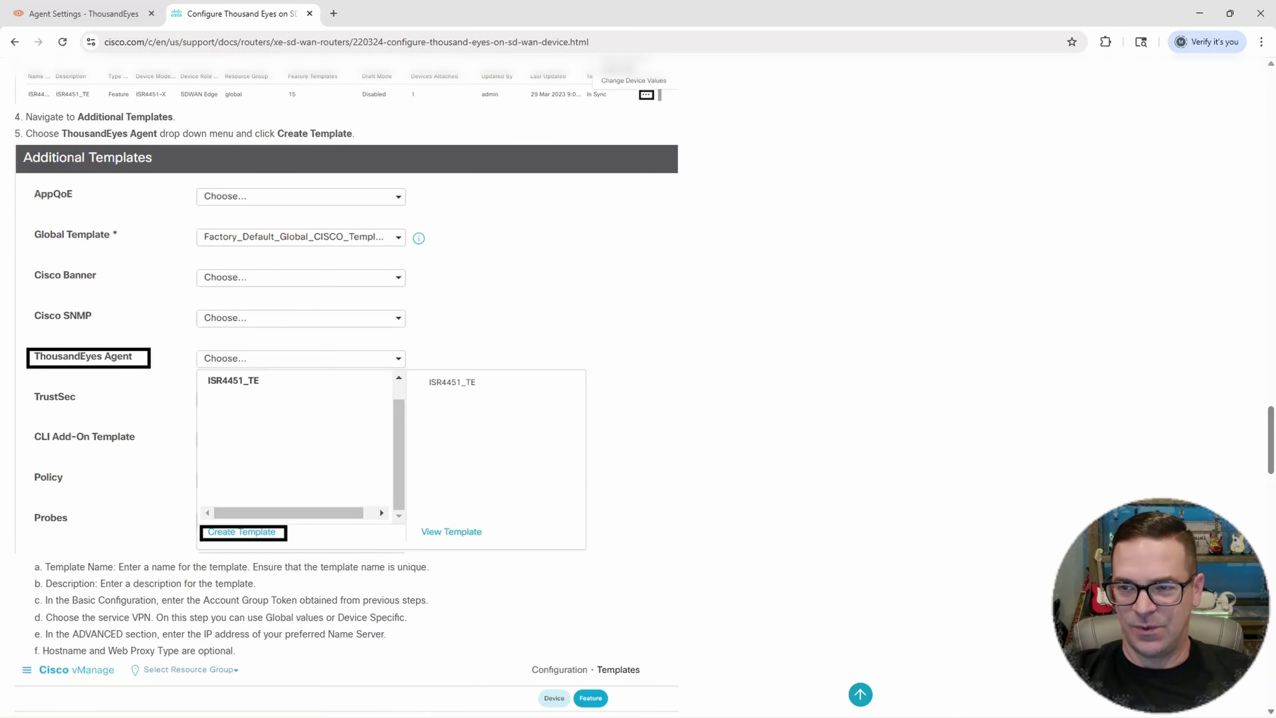
click(1271, 86)
click(1271, 85)
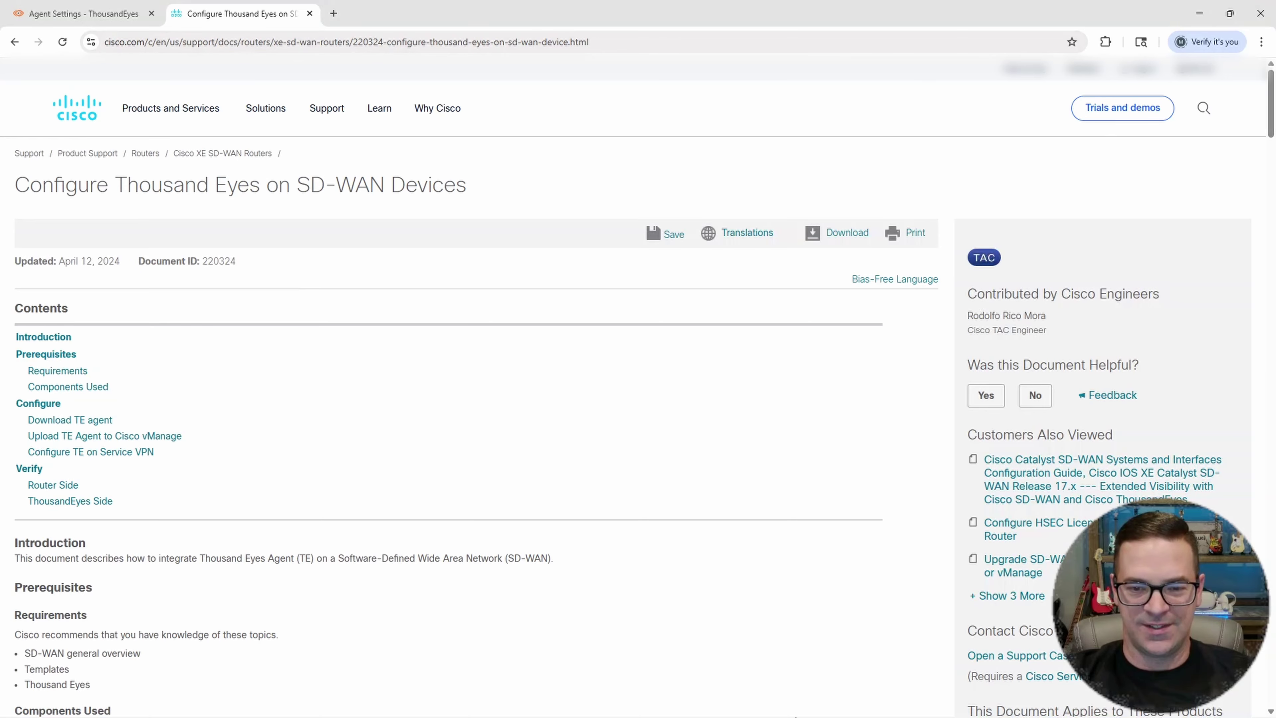
Switch back to Catalyst SD-WAN Manager and cancel the new ThousandEyes Agent feature template
click(334, 701)
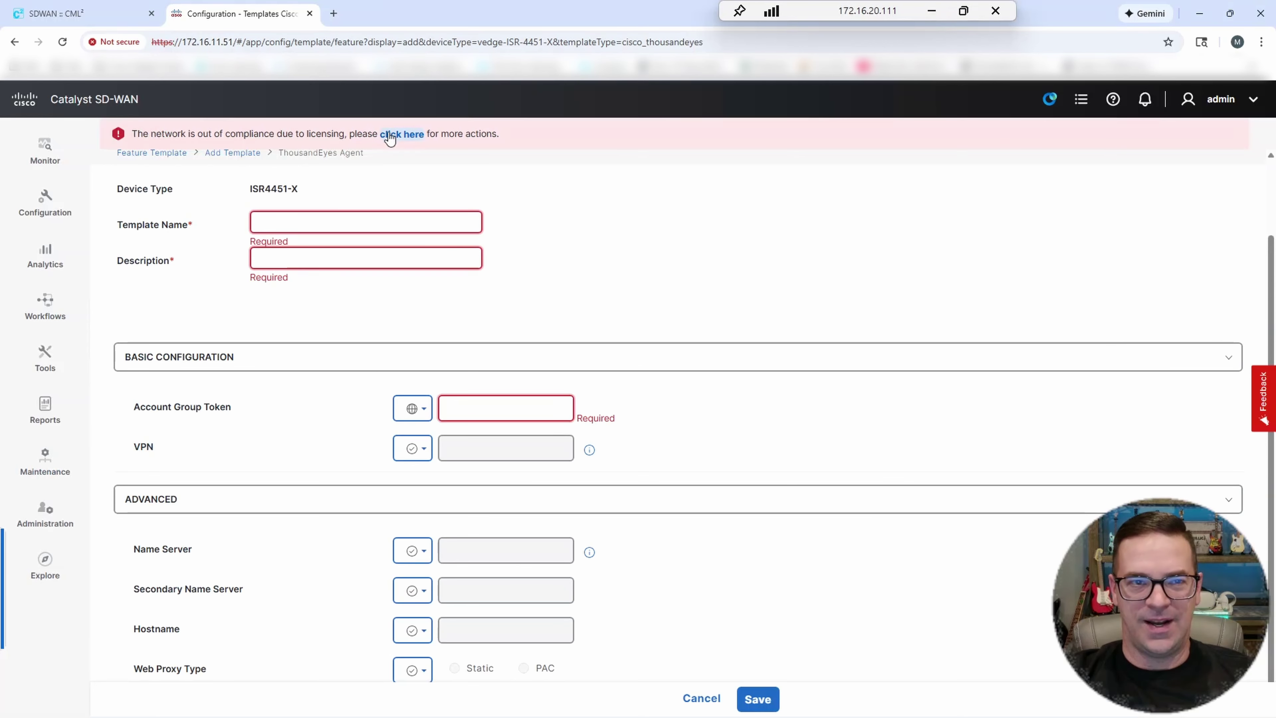
mouse_move(702, 701)
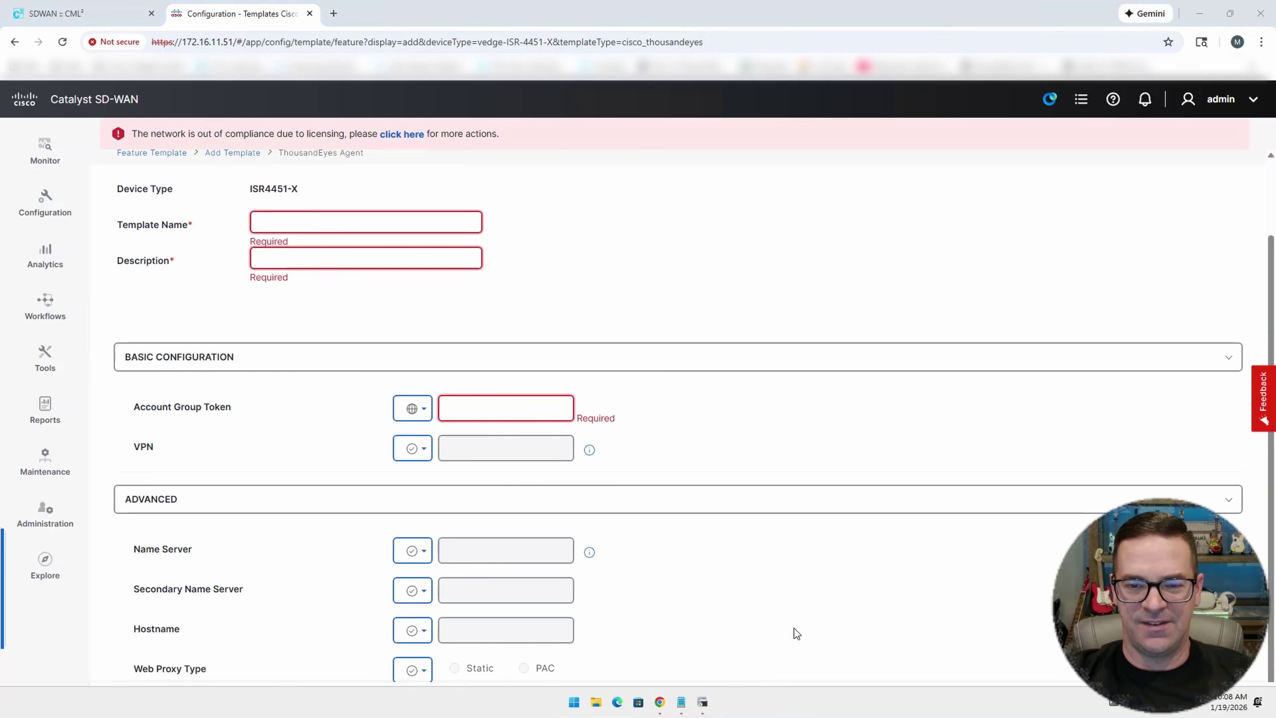
click(709, 697)
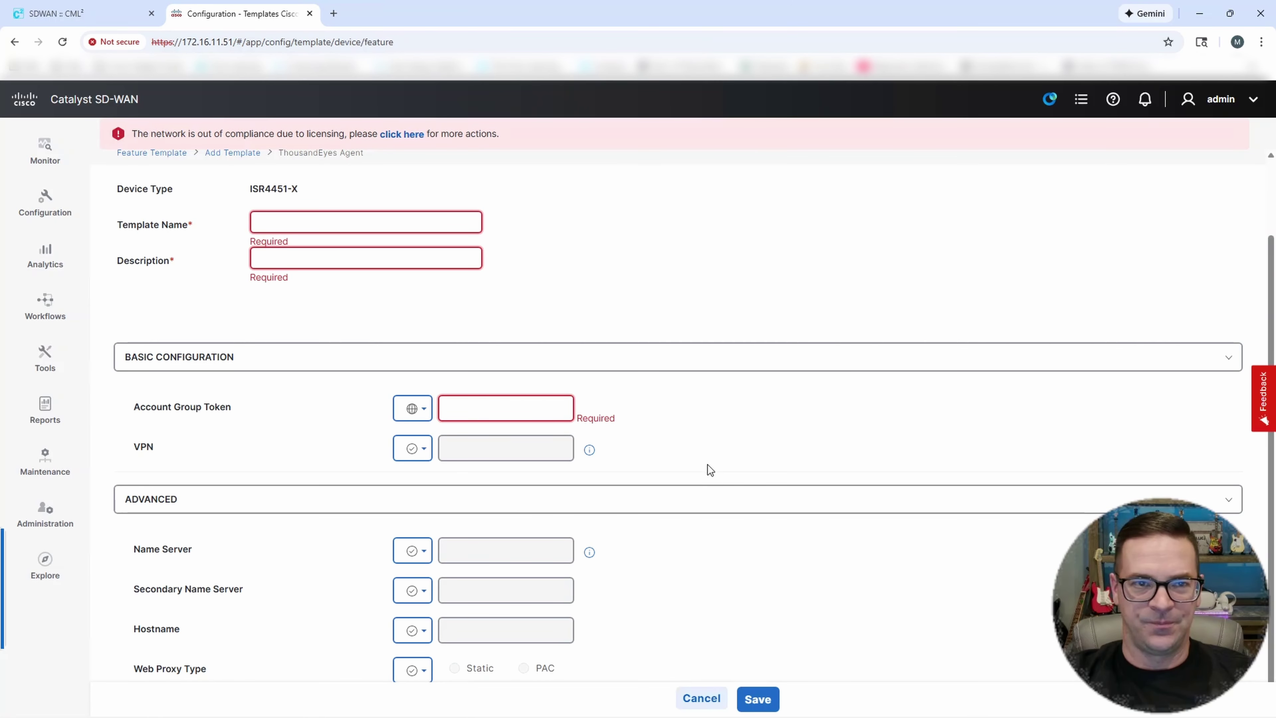
Switch to the SDWAN lab in Cisco Modeling Labs and place a ThousandEyes Agent node in the empty area above the DC2 site
click(86, 14)
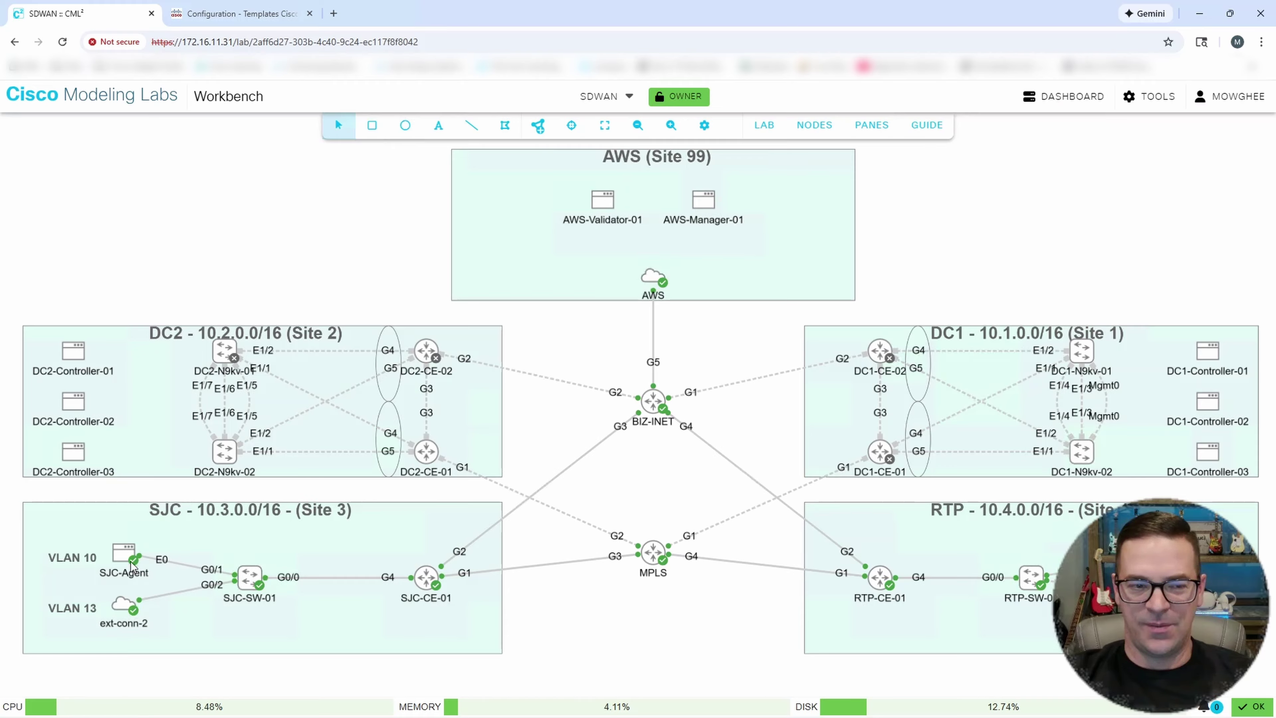
click(538, 132)
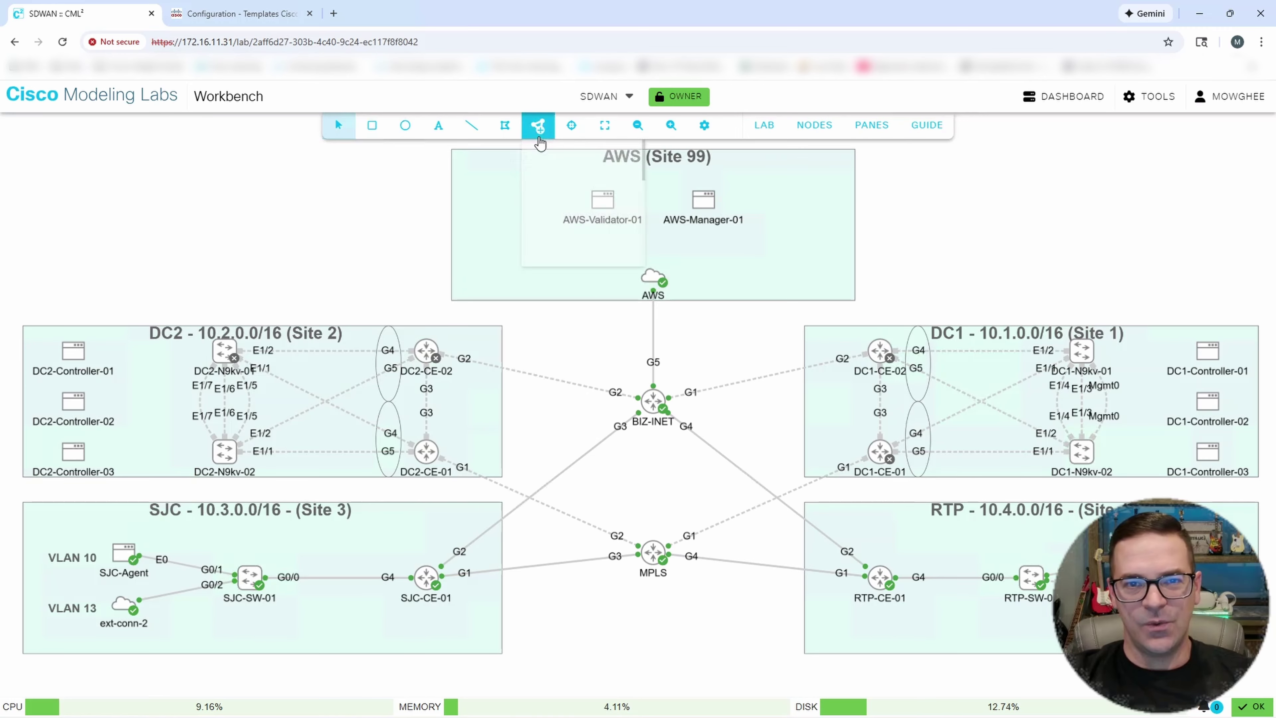
scroll(640, 254, down, 3)
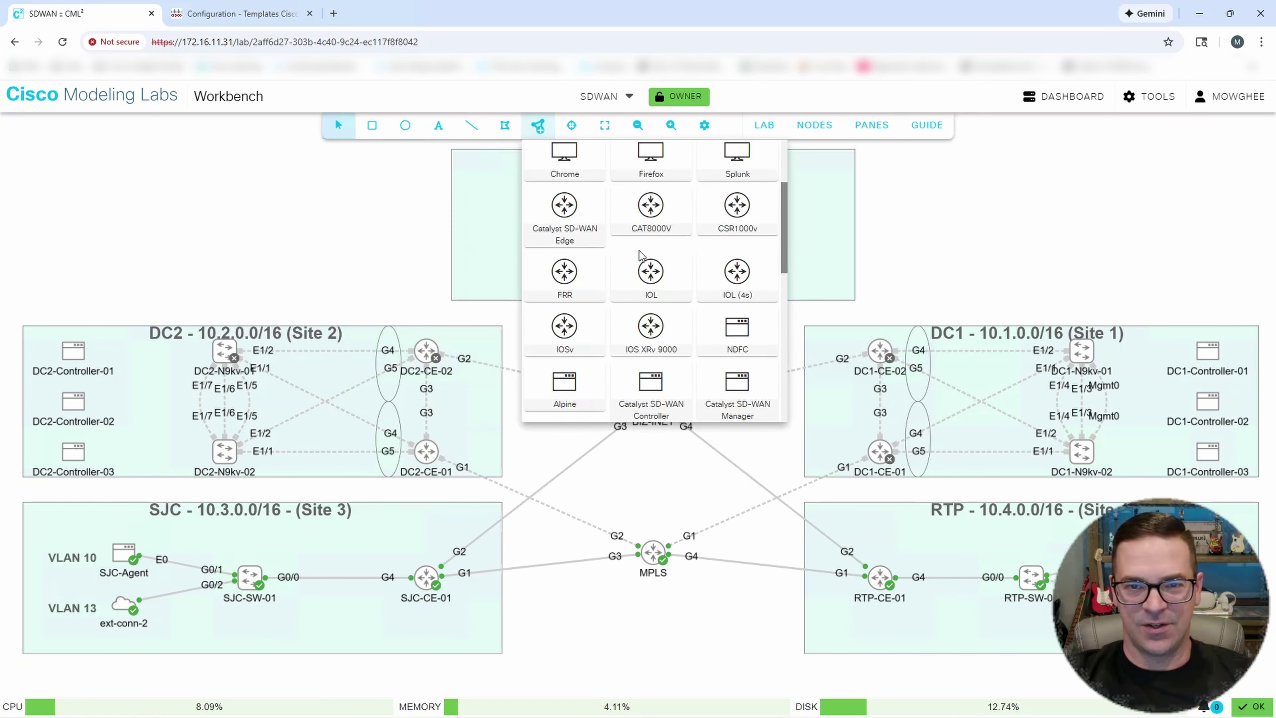
scroll(641, 255, down, 3)
scroll(646, 259, down, 3)
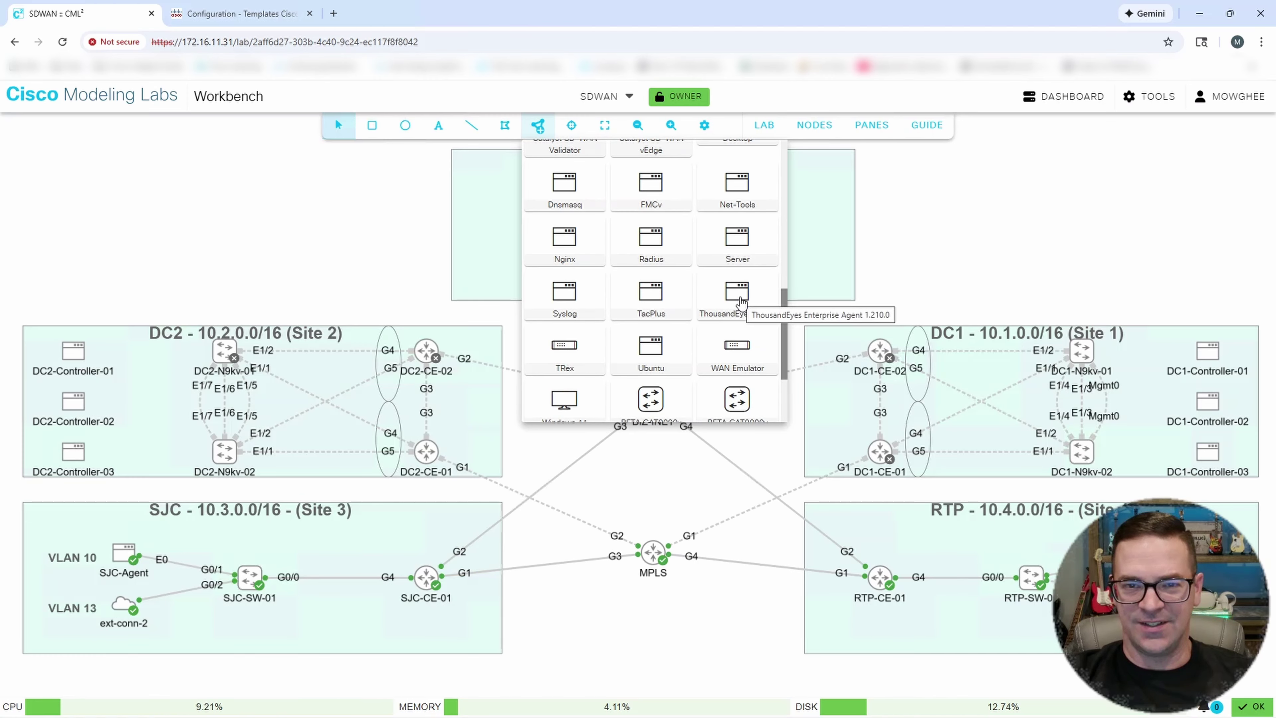
drag(740, 301, 248, 227)
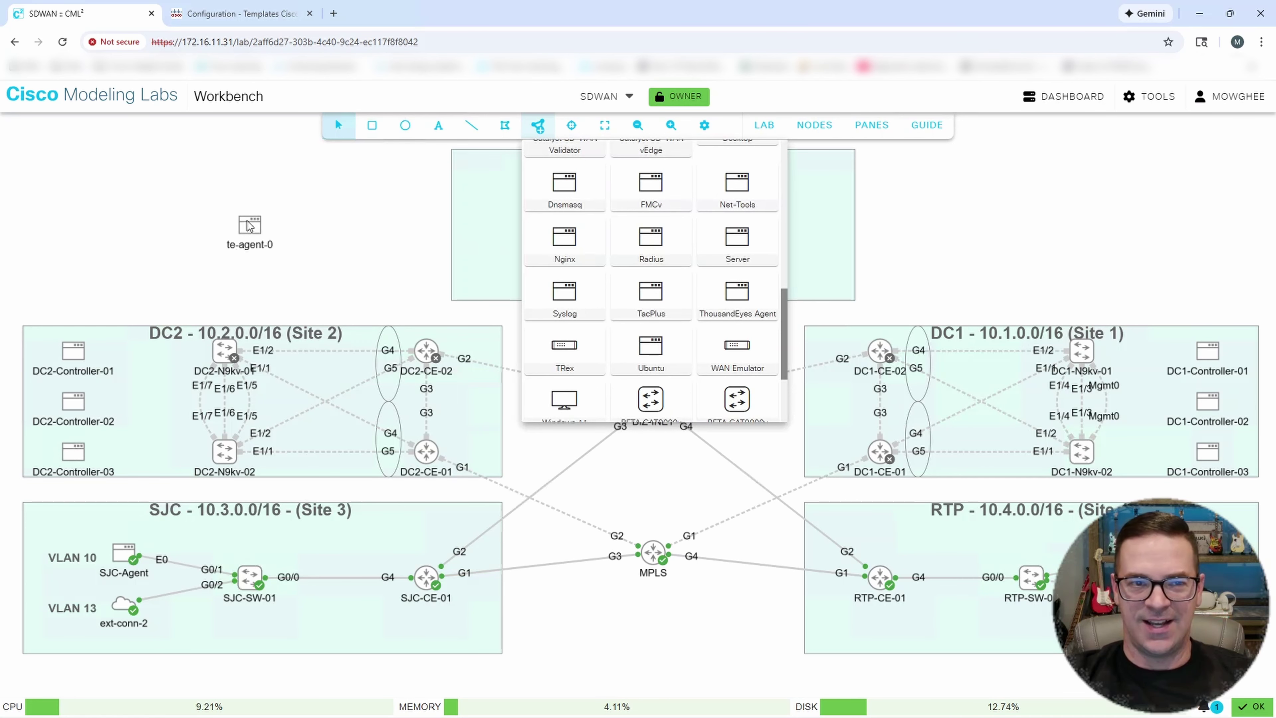
click(372, 183)
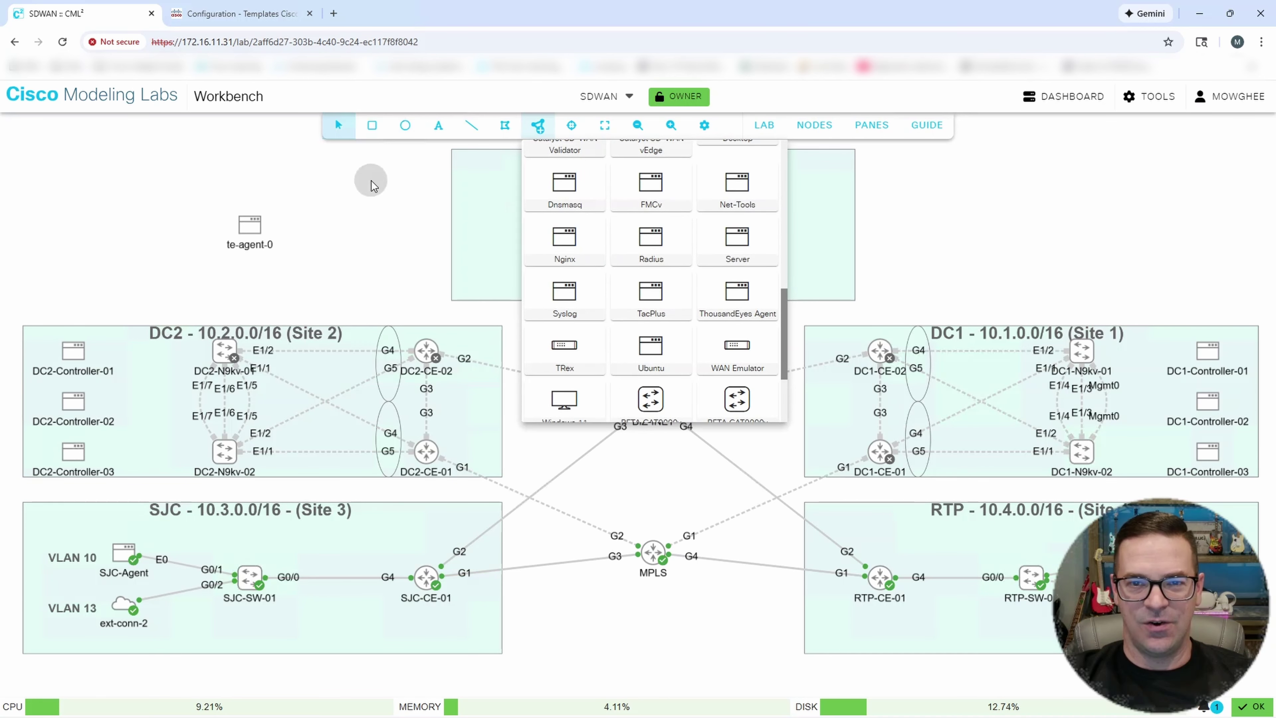
Inspect the new ThousandEyes agent node's environment configuration file, focusing on the TEAGENT_ACCOUNT_TOKEN value, then close the node's details
click(245, 230)
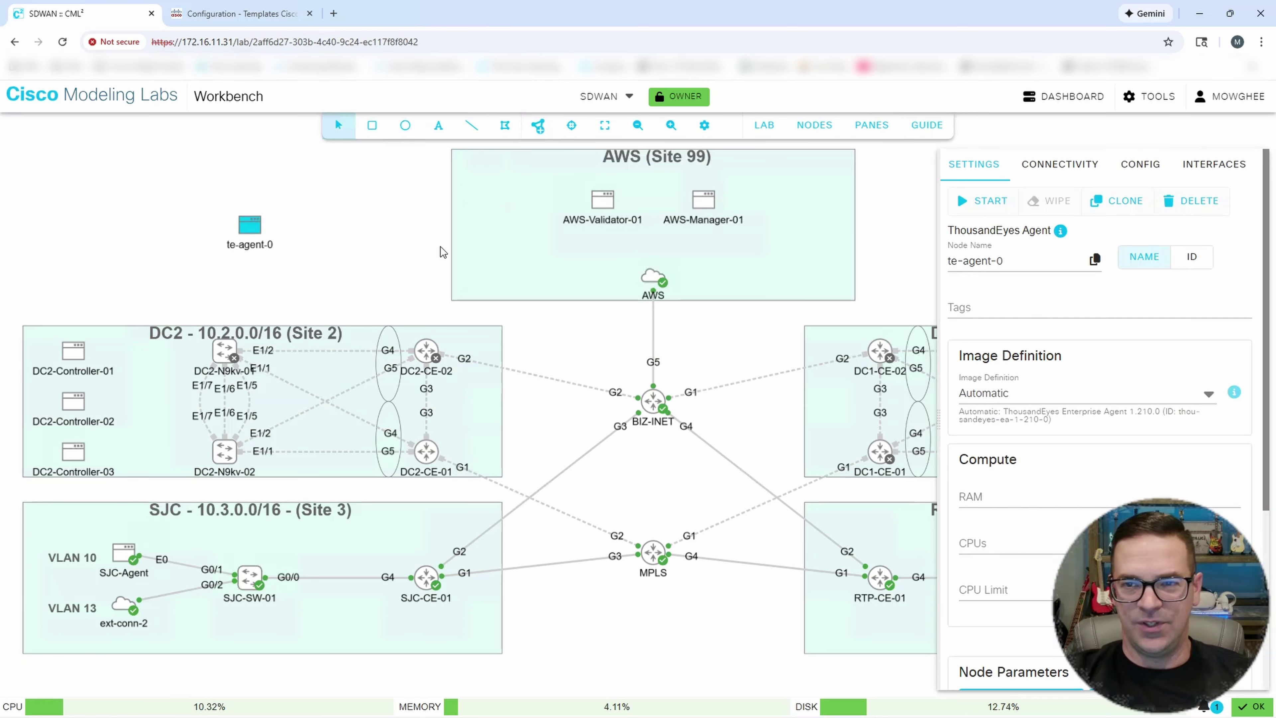
click(1063, 166)
click(1136, 170)
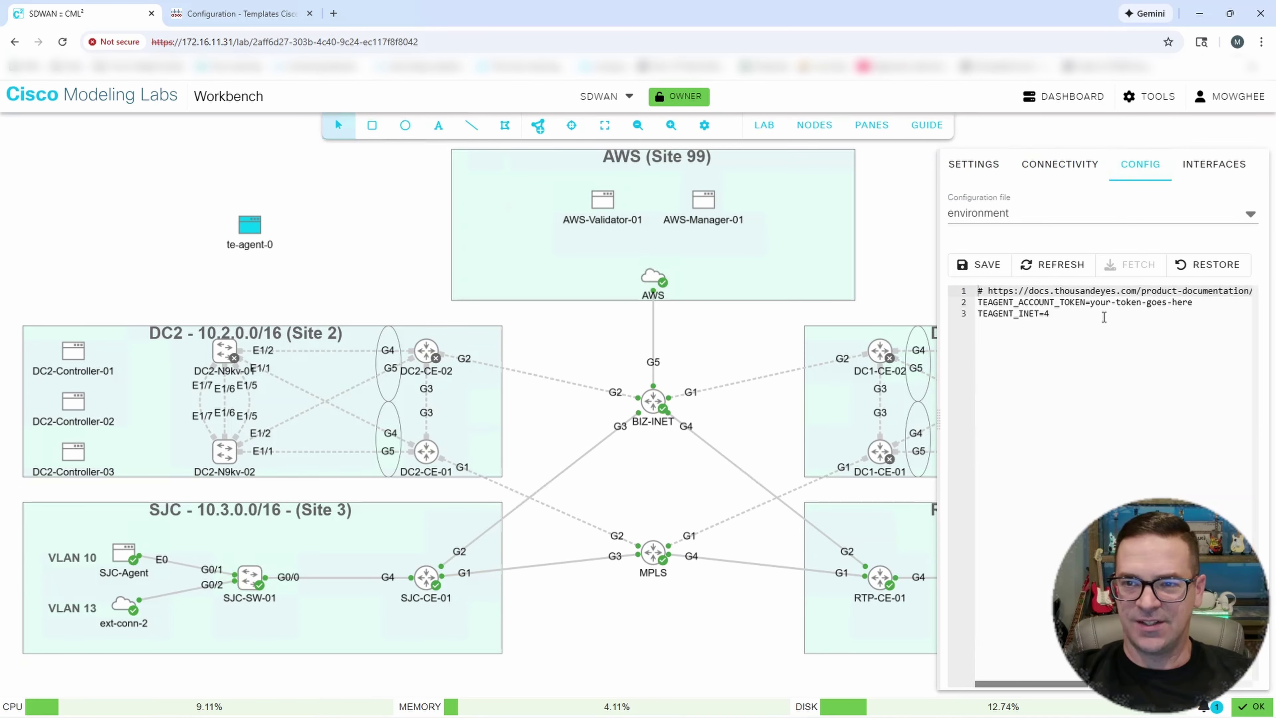
drag(1090, 303, 1196, 303)
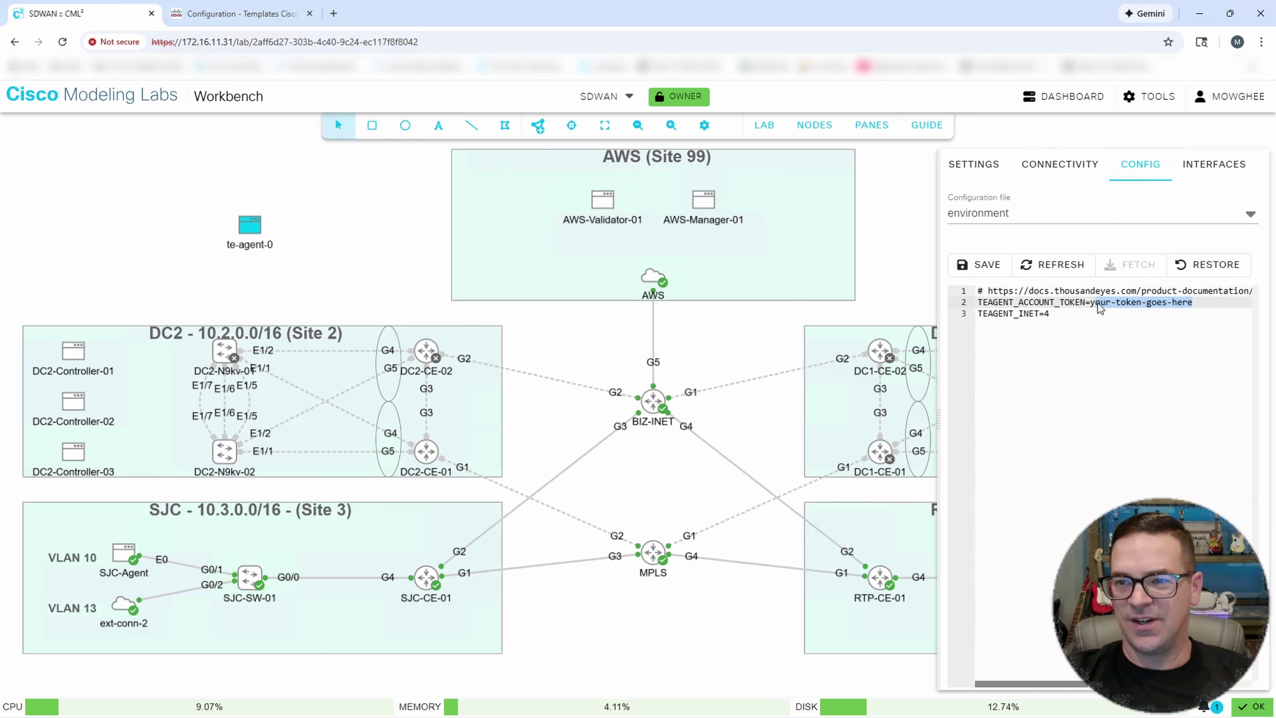
click(1103, 317)
drag(1198, 302, 1091, 303)
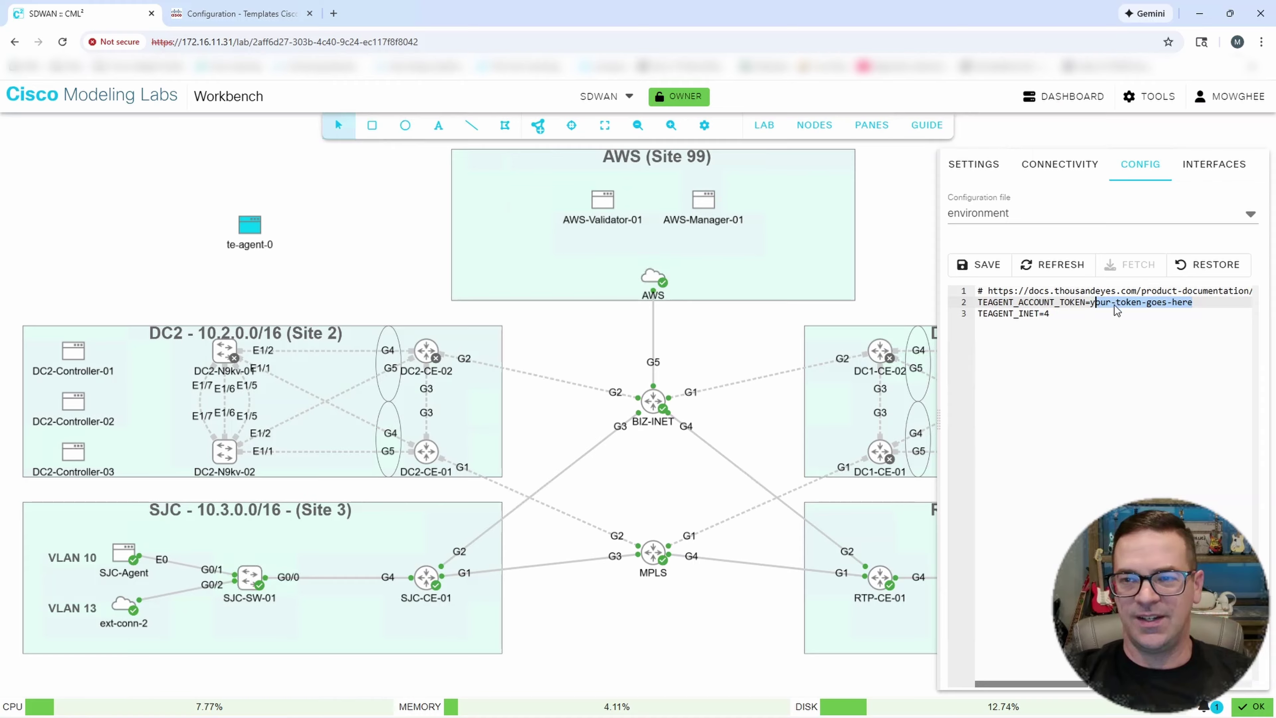
click(1095, 302)
drag(1091, 302, 1222, 303)
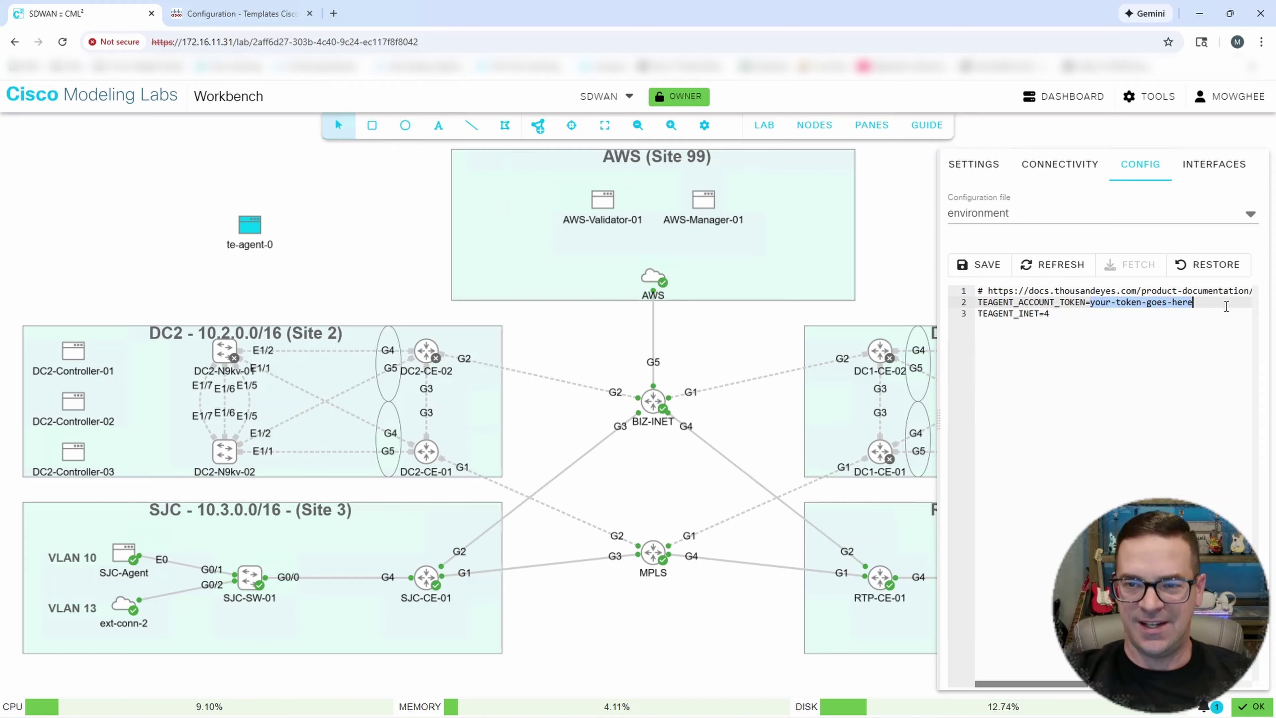
click(1105, 130)
click(253, 245)
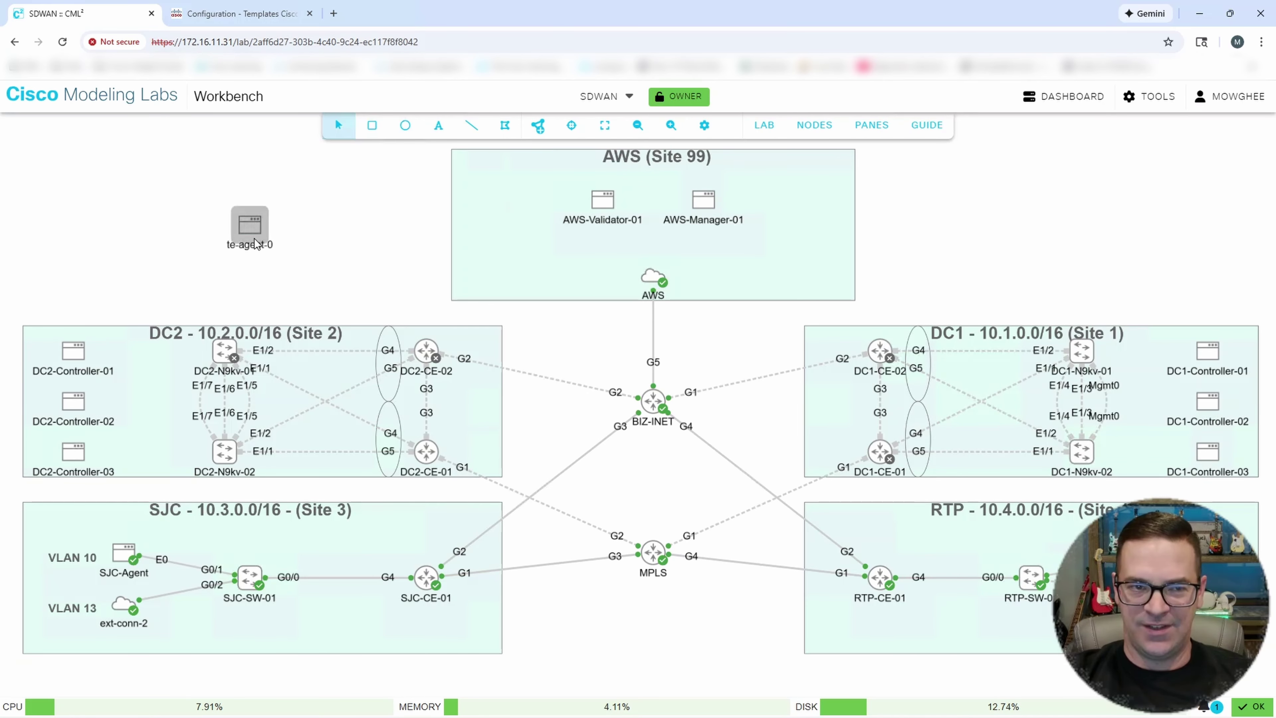
click(1060, 135)
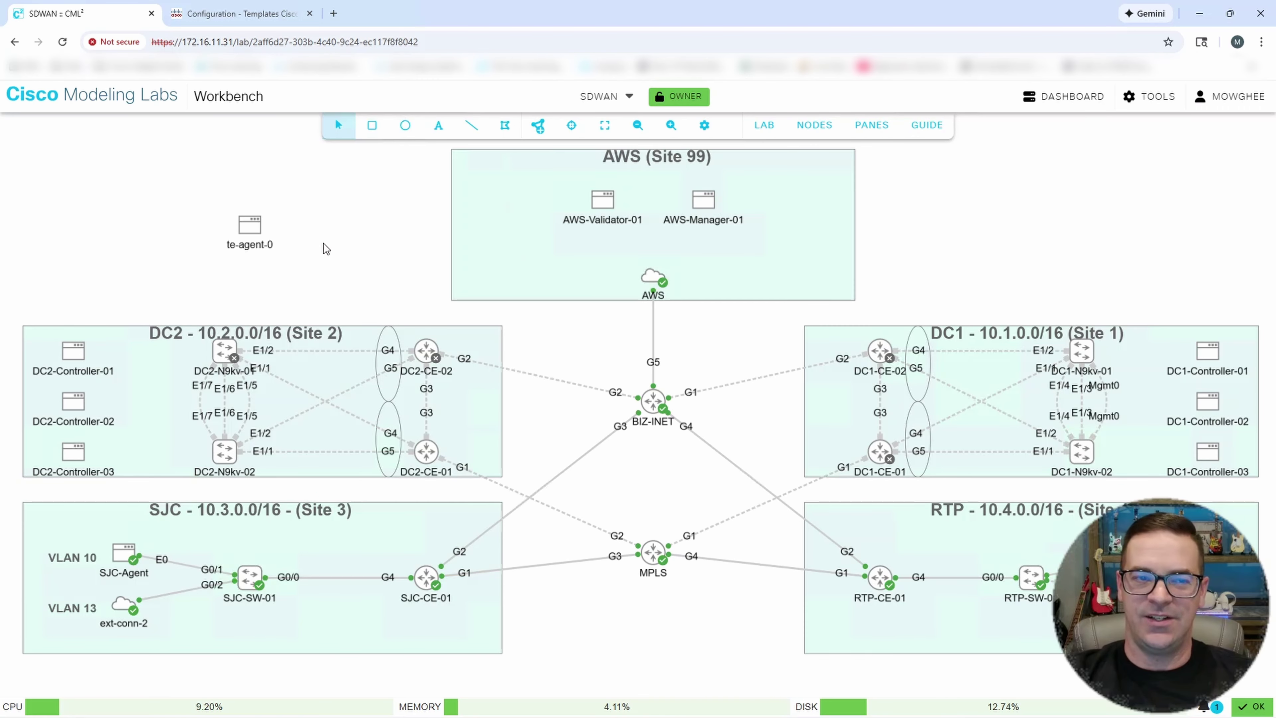
Delete the unconnected ThousandEyes agent node above the DC2 site from the lab
right_click(259, 238)
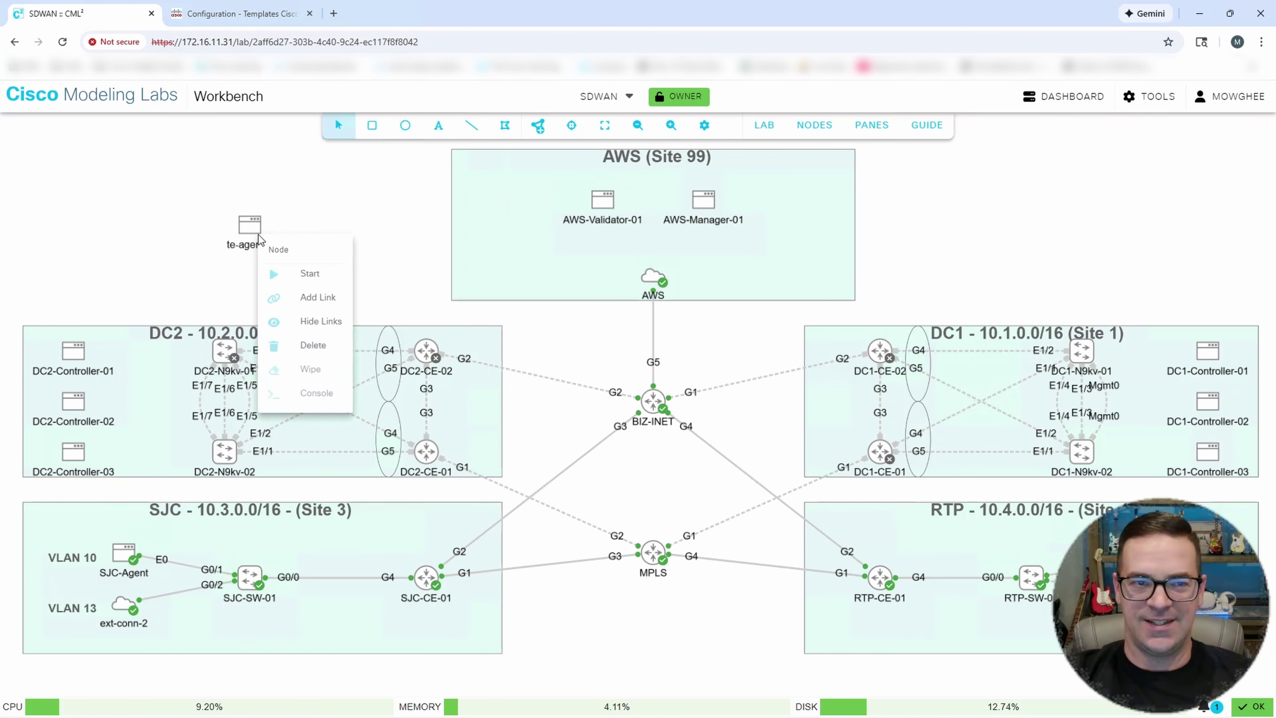
click(315, 353)
click(774, 437)
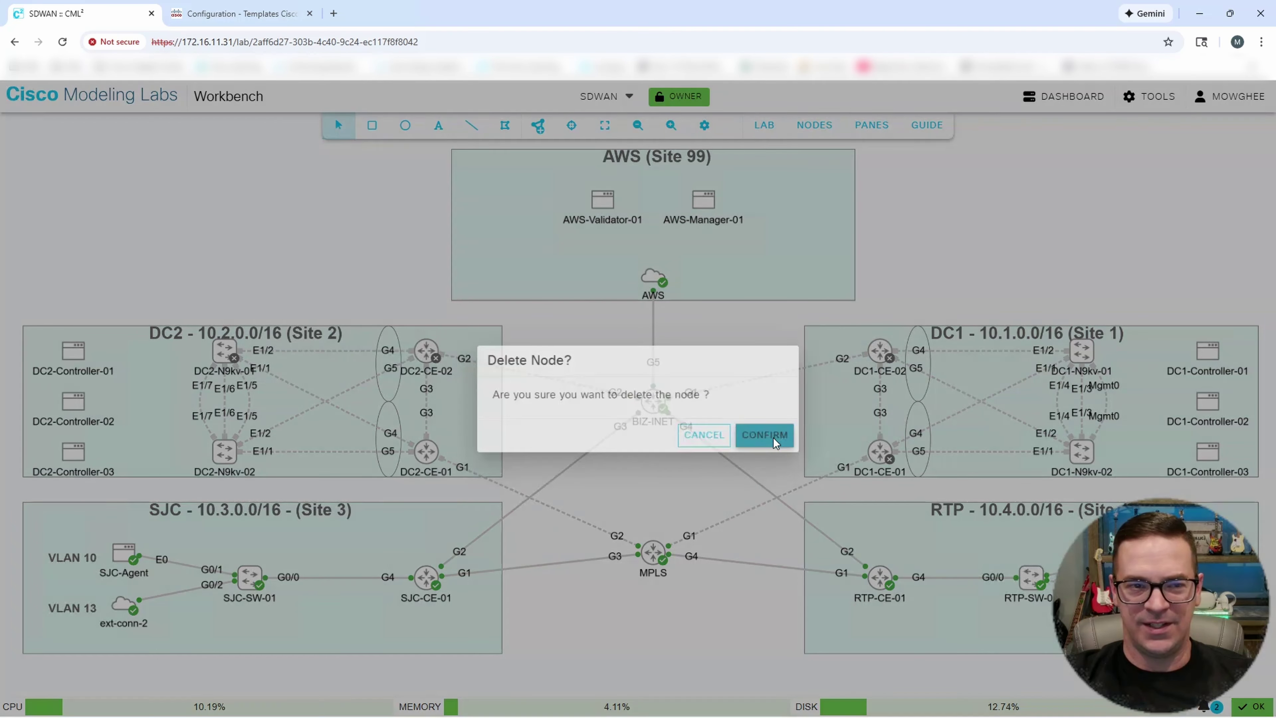
Inspect the SJC-Agent node's settings and environment configuration, focusing on the TEAGENT_ACCOUNT_TOKEN value, then close the node's details
click(122, 555)
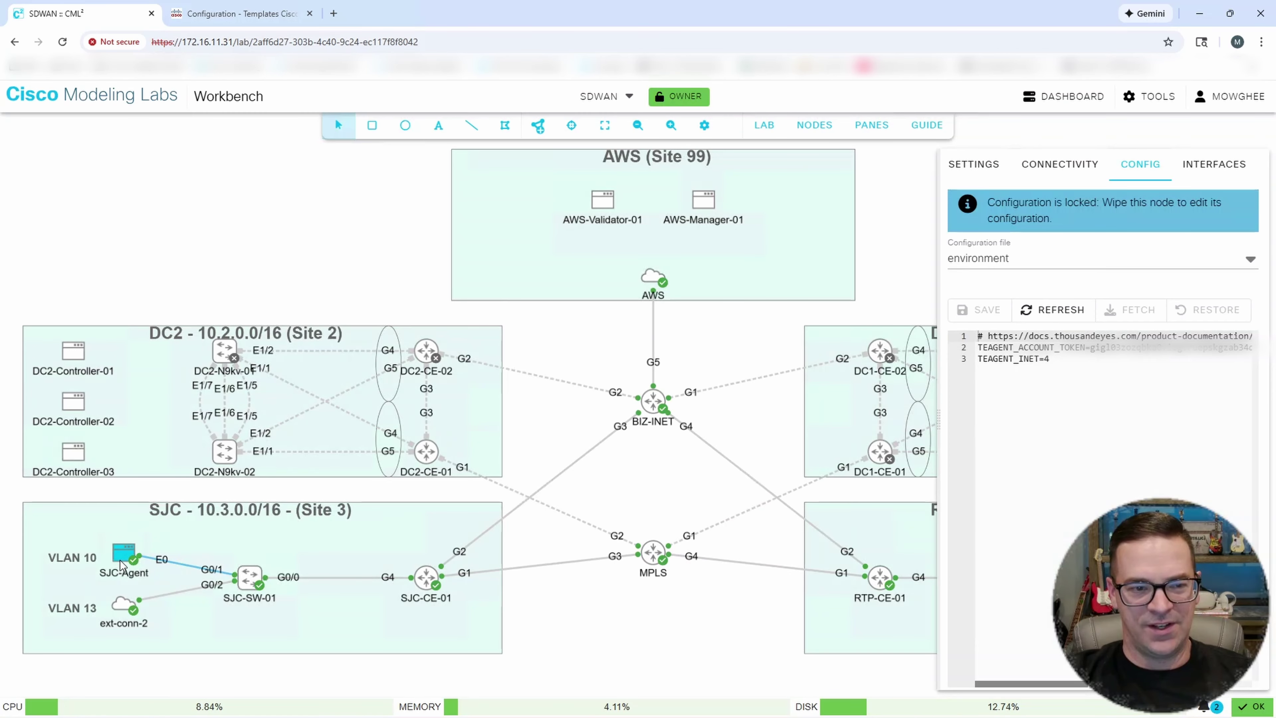
click(1036, 165)
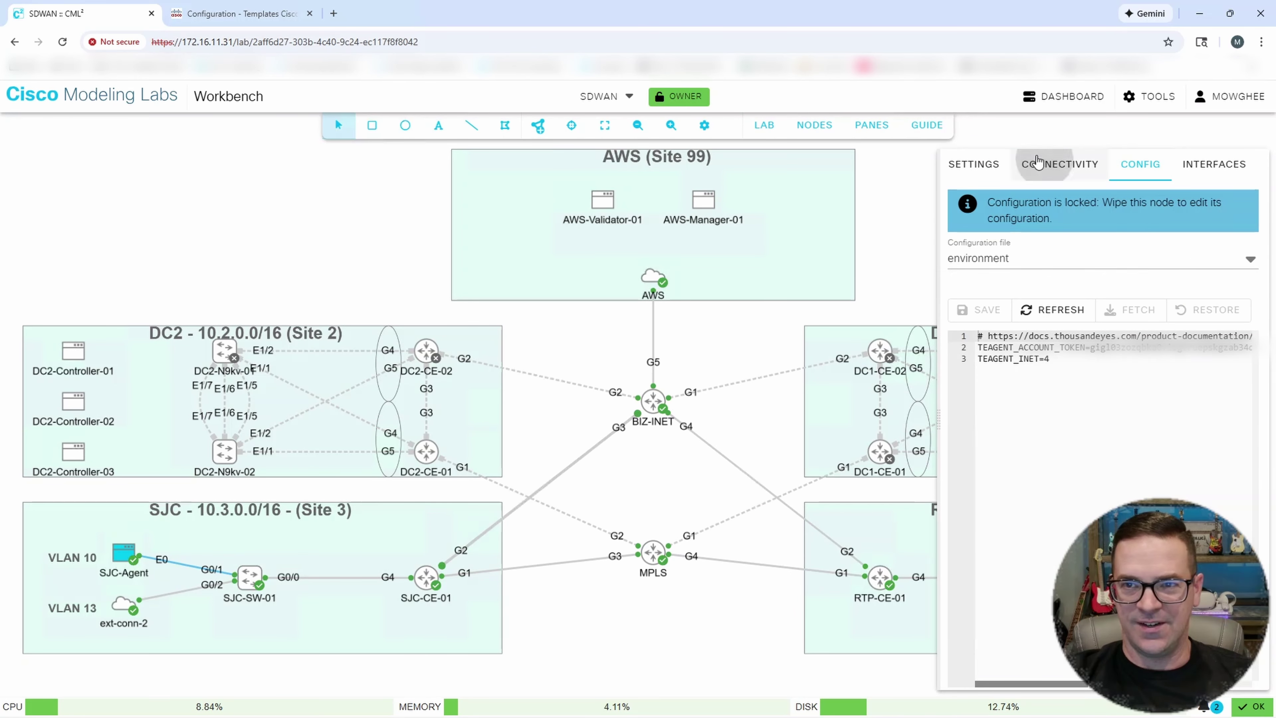
click(987, 167)
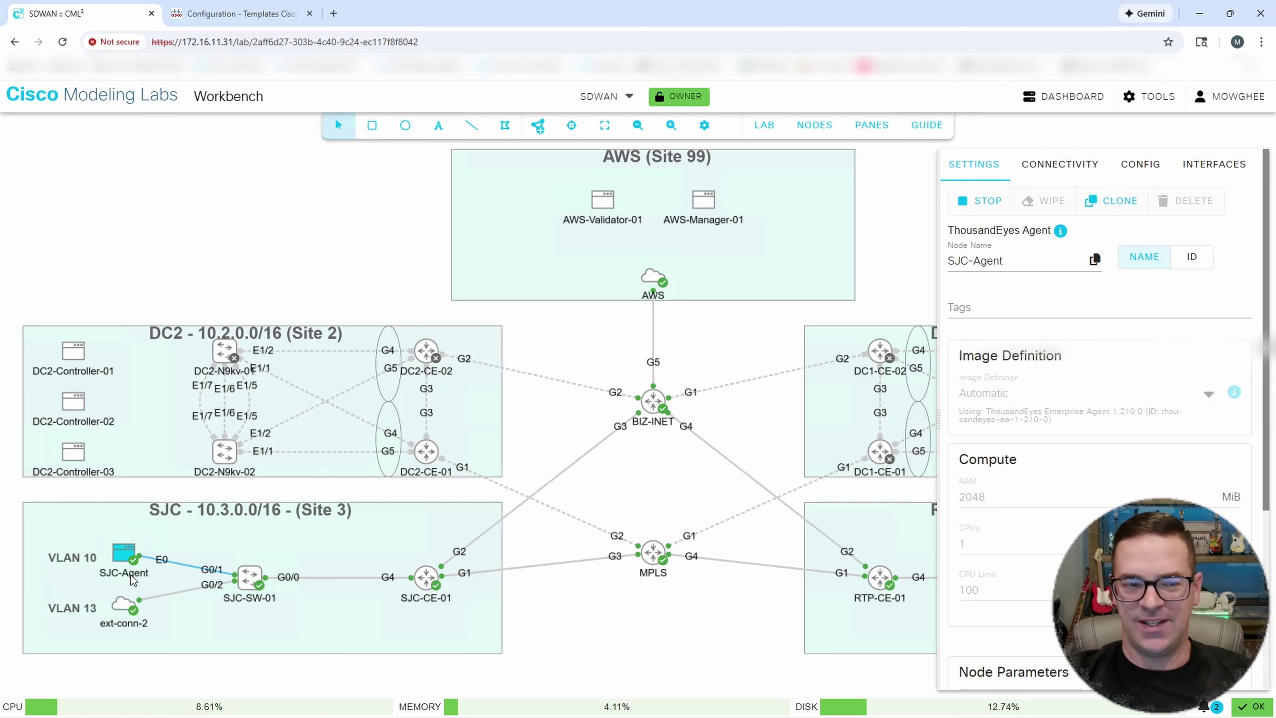
click(1145, 171)
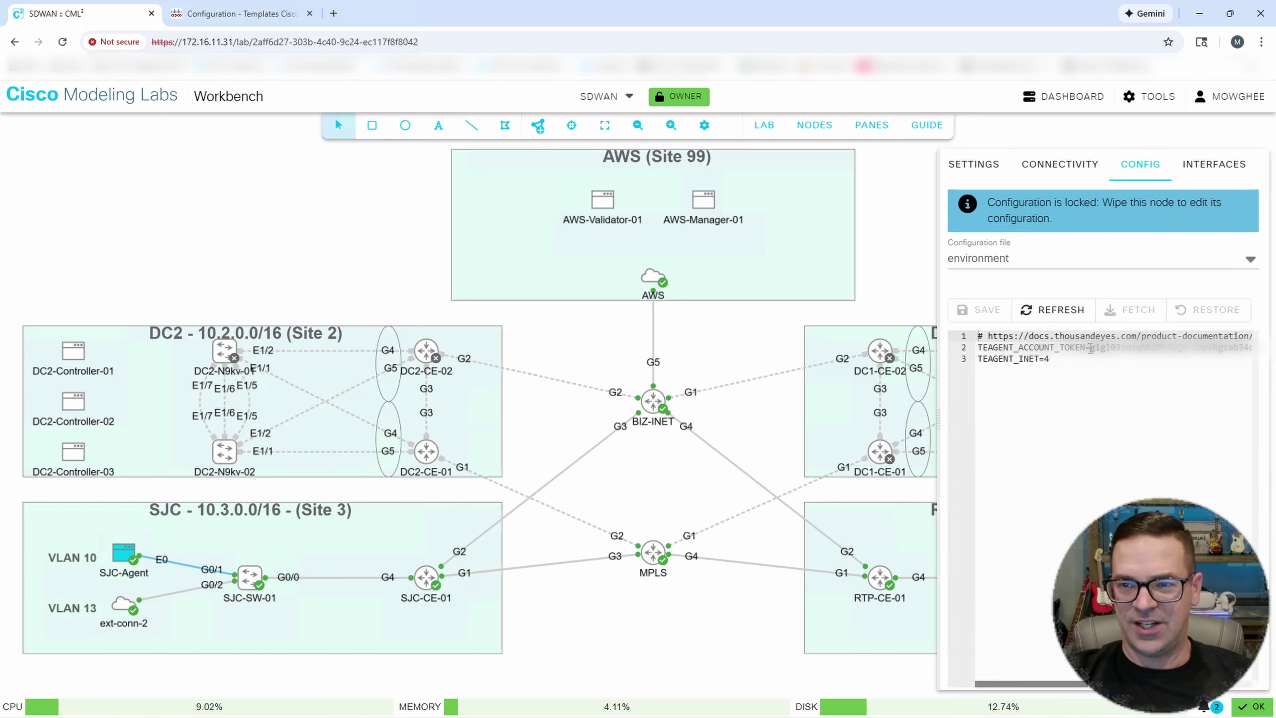
double_click(1091, 348)
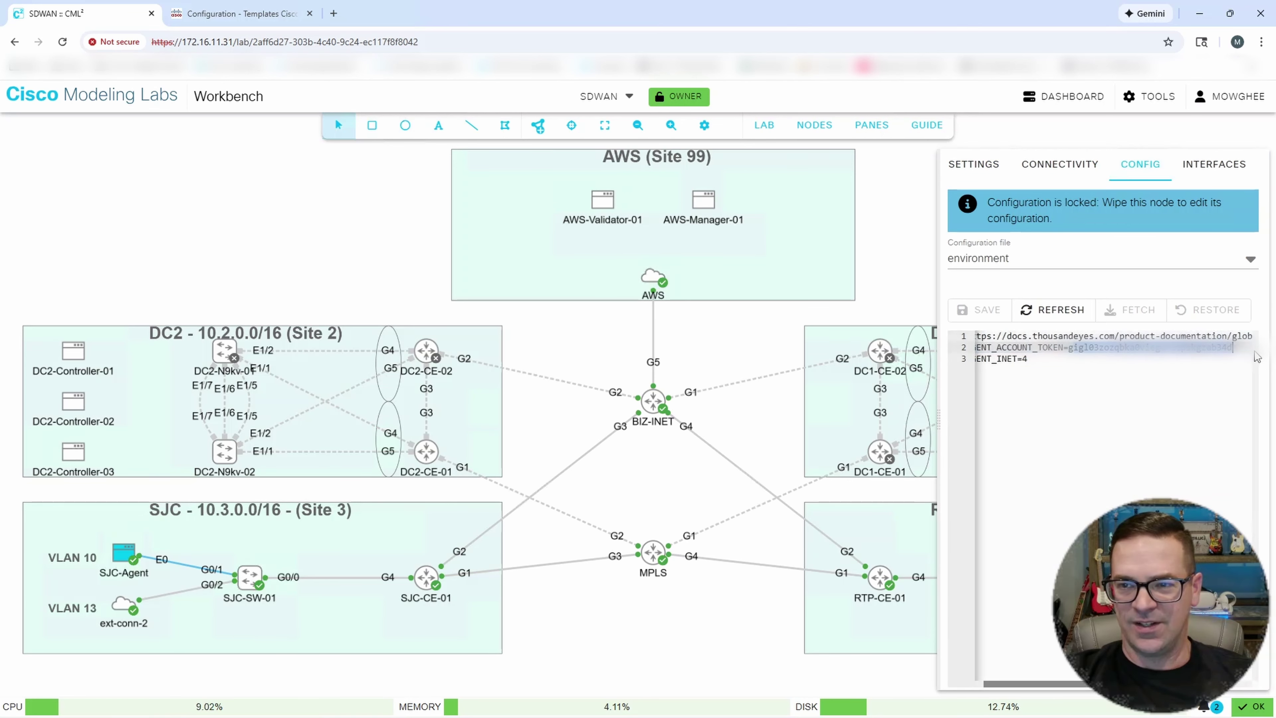
click(1091, 383)
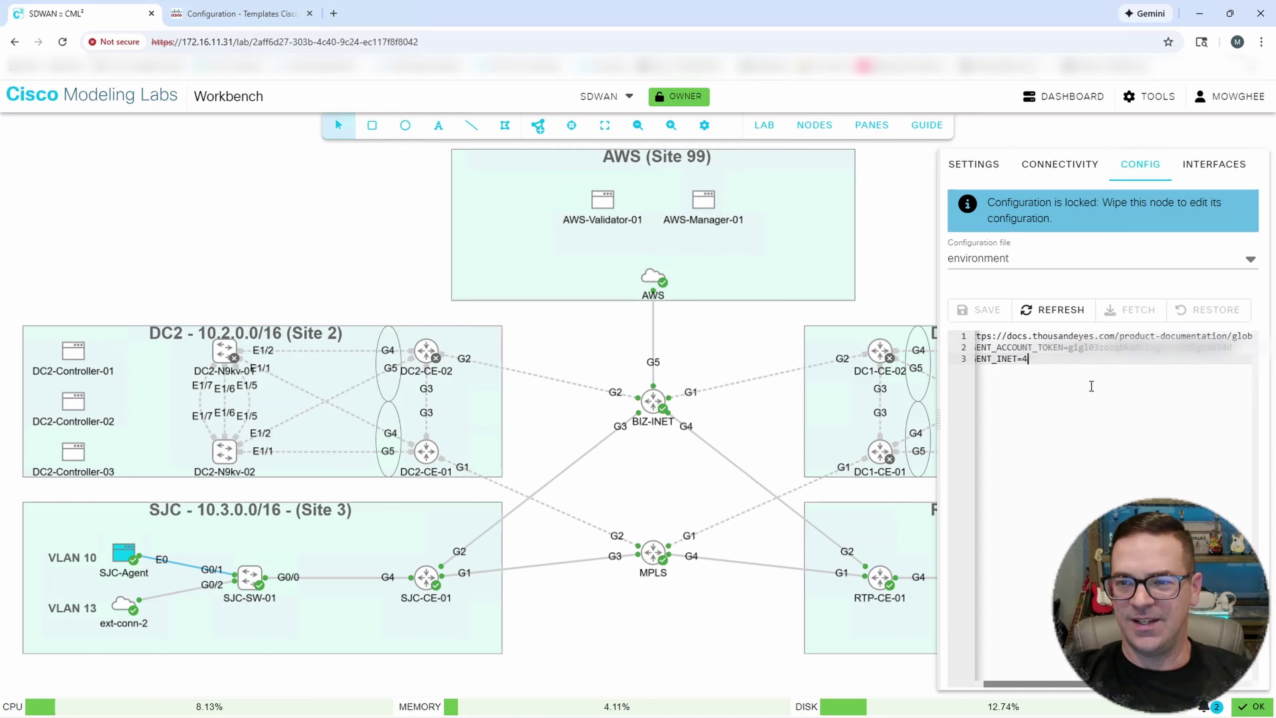
click(979, 164)
click(904, 171)
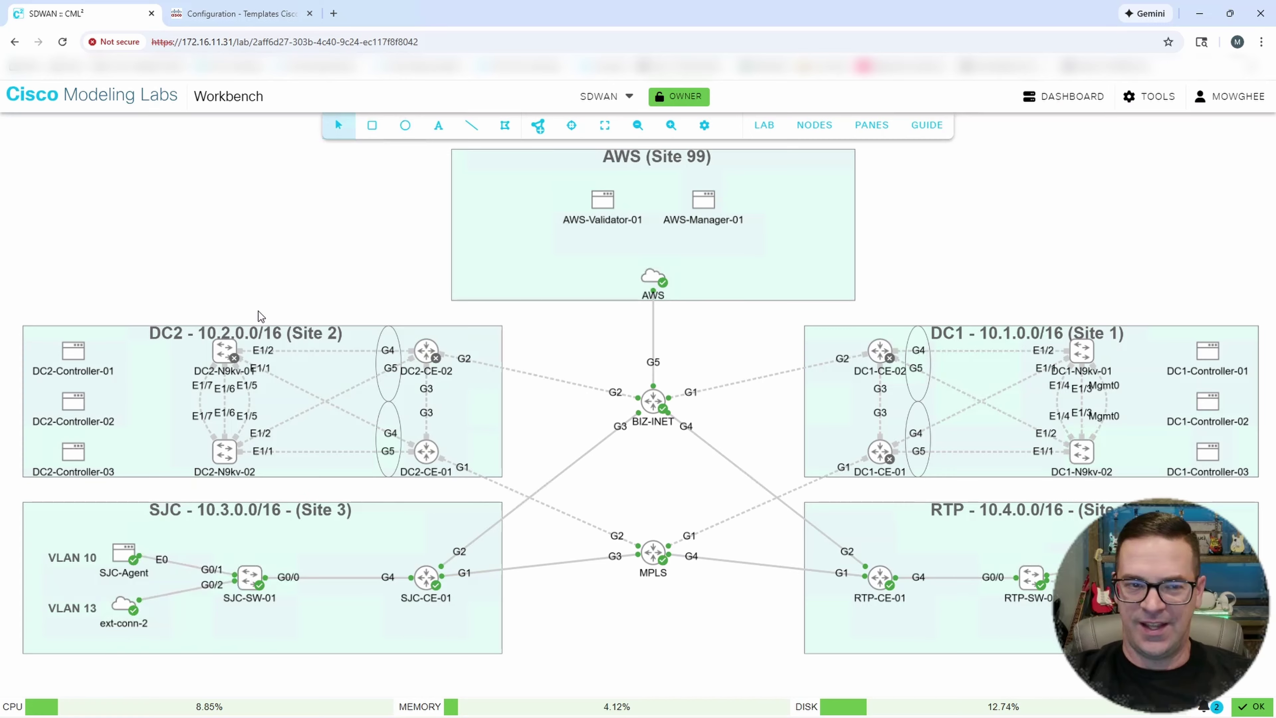
Review the settings of the SJC-Agent node and the ext-conn-2 external connector at the SJC site, then close their details
click(128, 559)
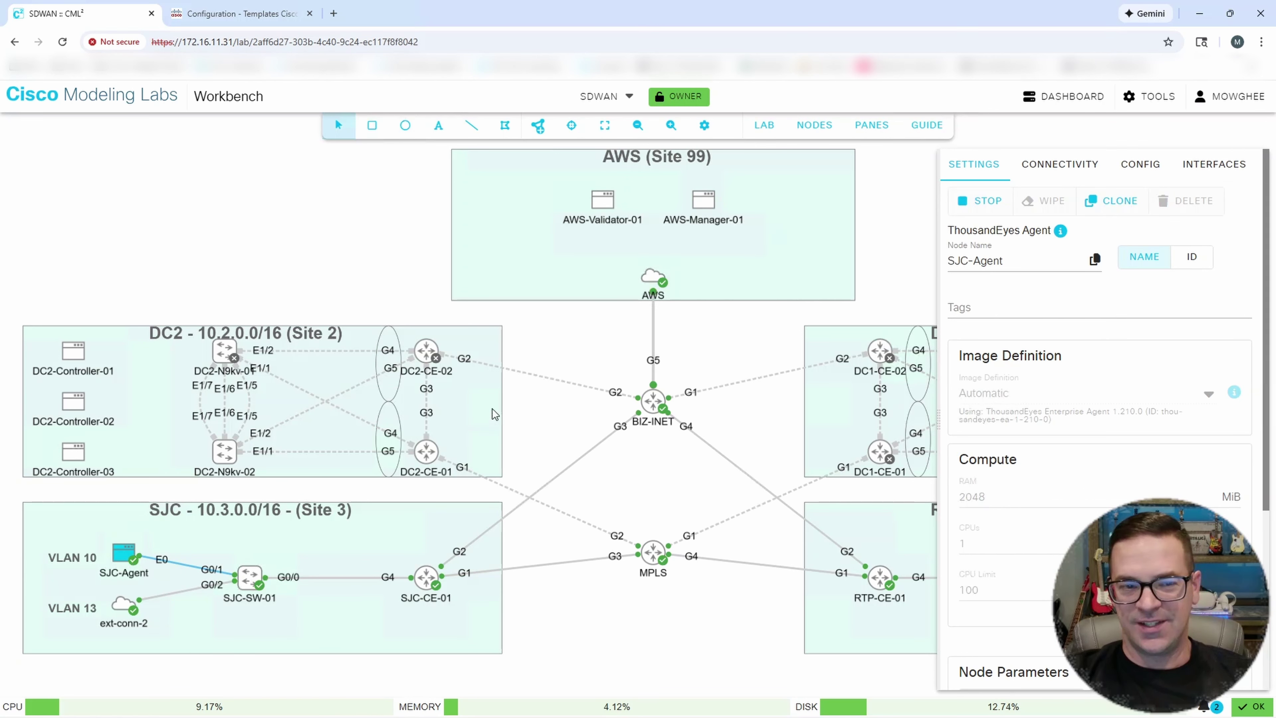
click(889, 229)
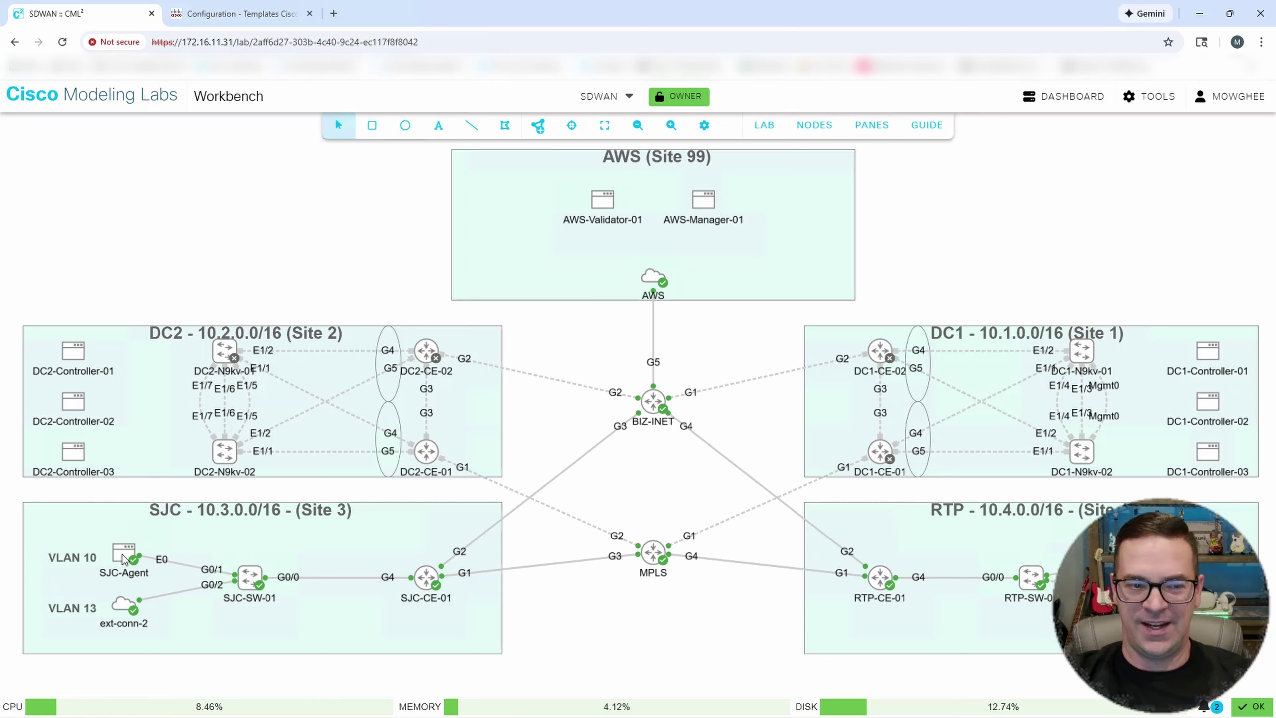
click(121, 614)
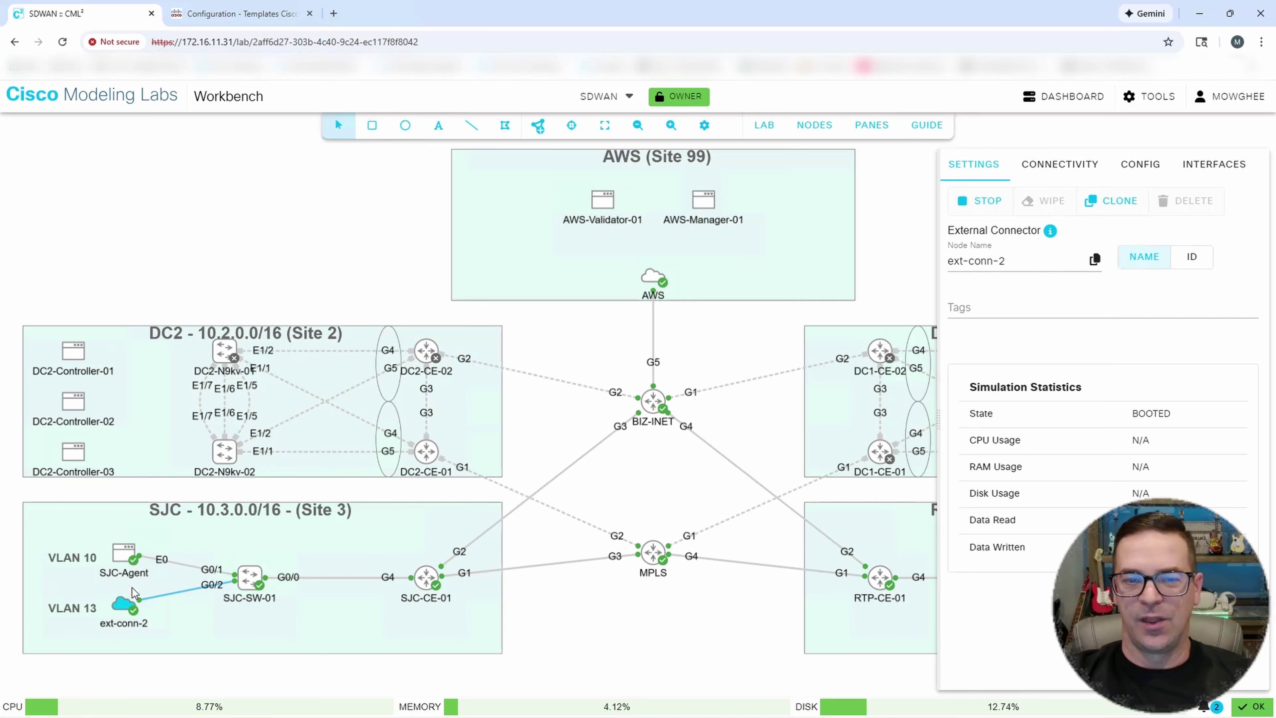
click(400, 214)
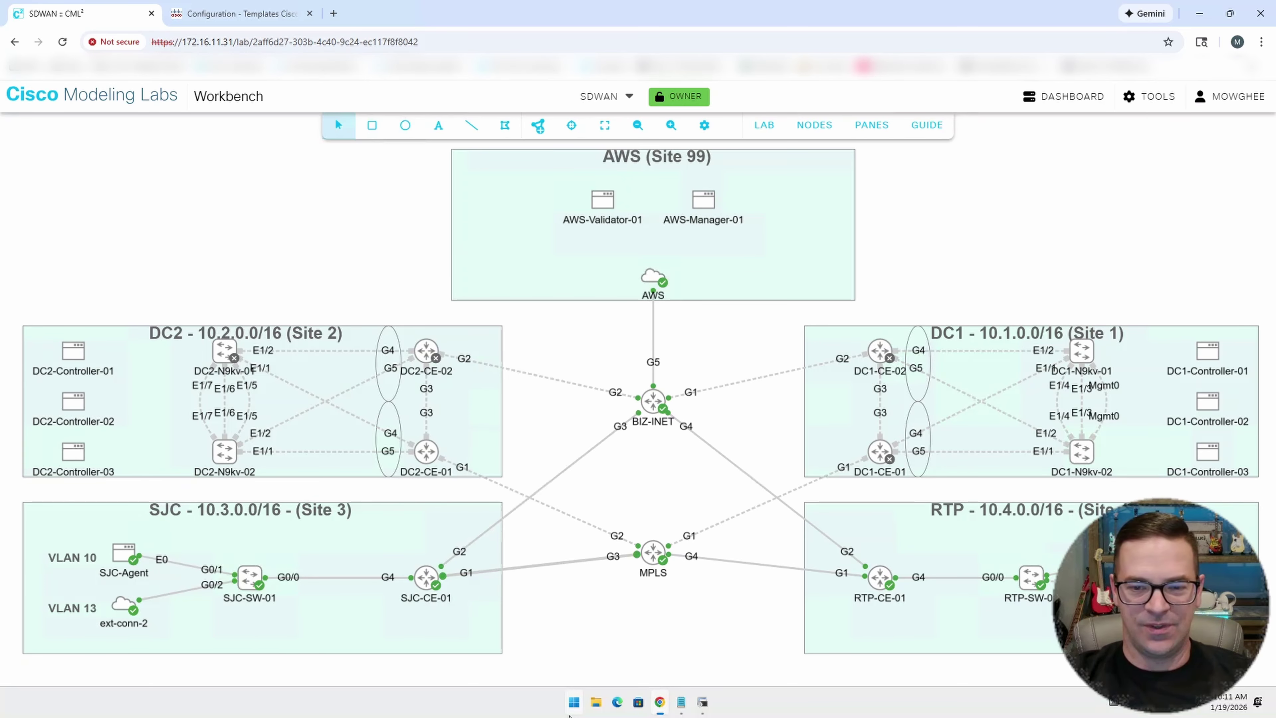
Switch to the ThousandEyes portal and view its list of enterprise agents
mouse_move(834, 7)
click(928, 8)
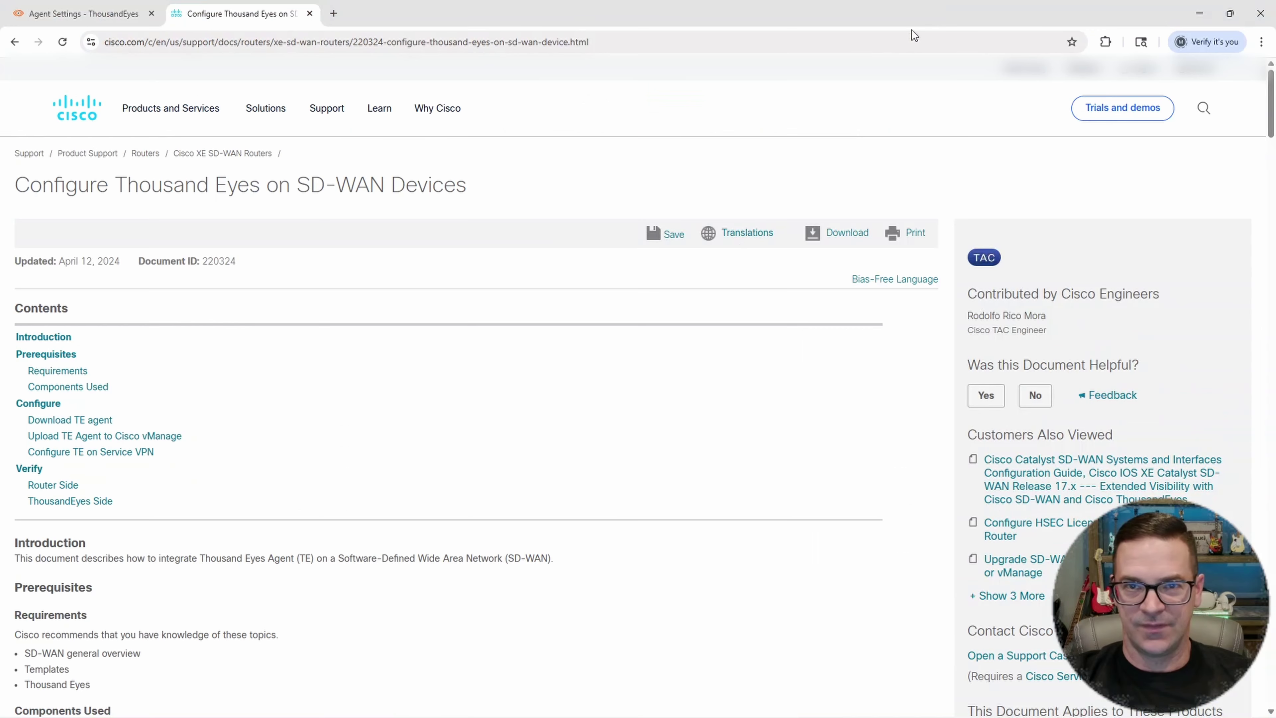
click(114, 15)
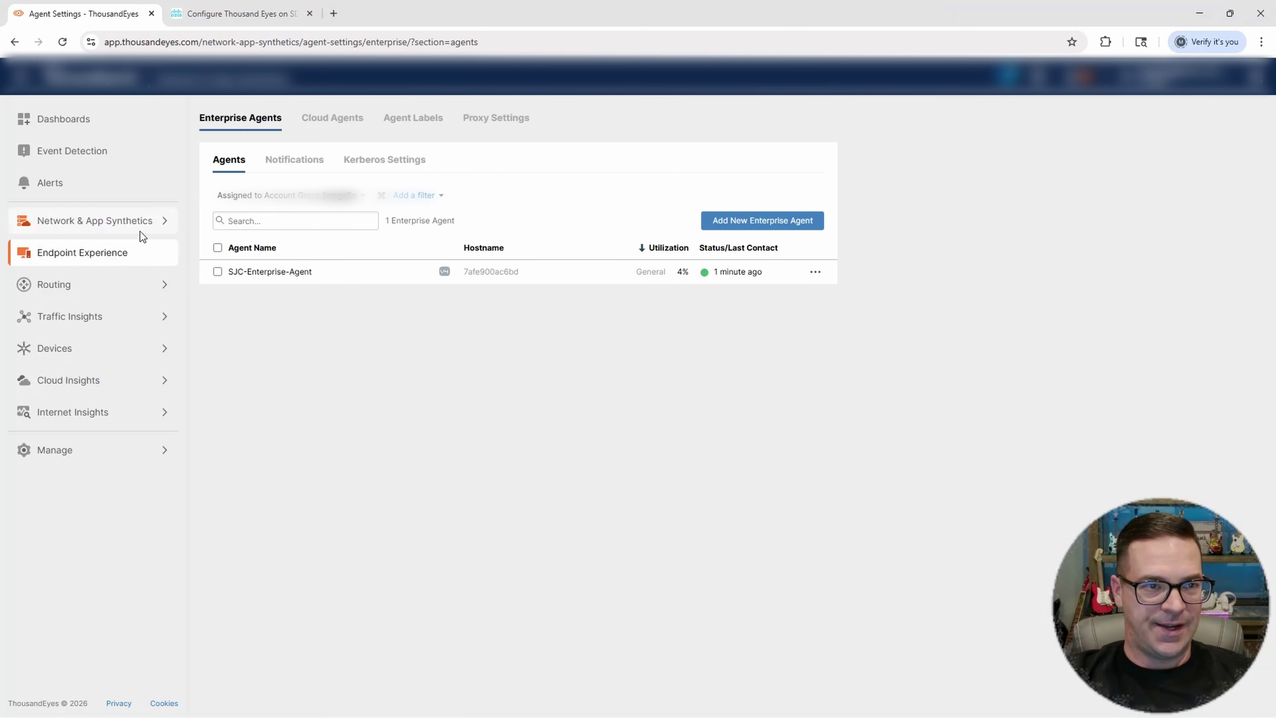
Open the Network & App Synthetics views to examine the google.com:80 path visualization and look over the selectable tests
mouse_move(81, 227)
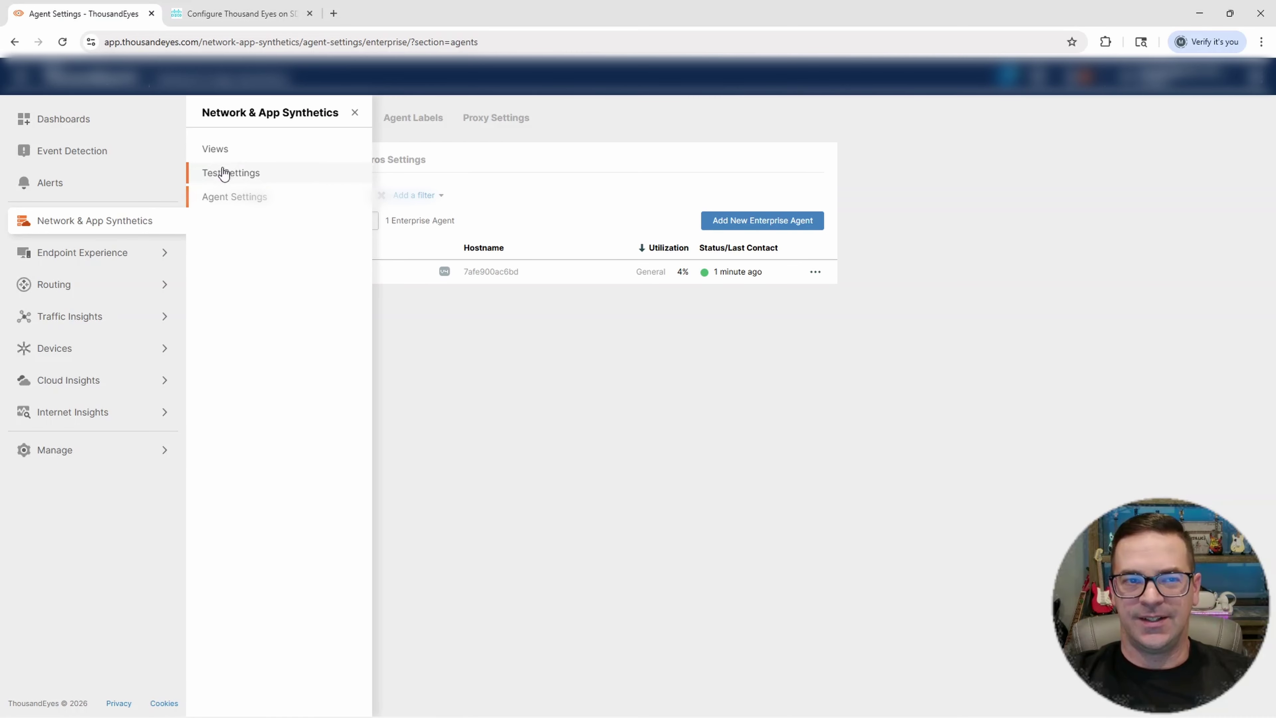
click(219, 151)
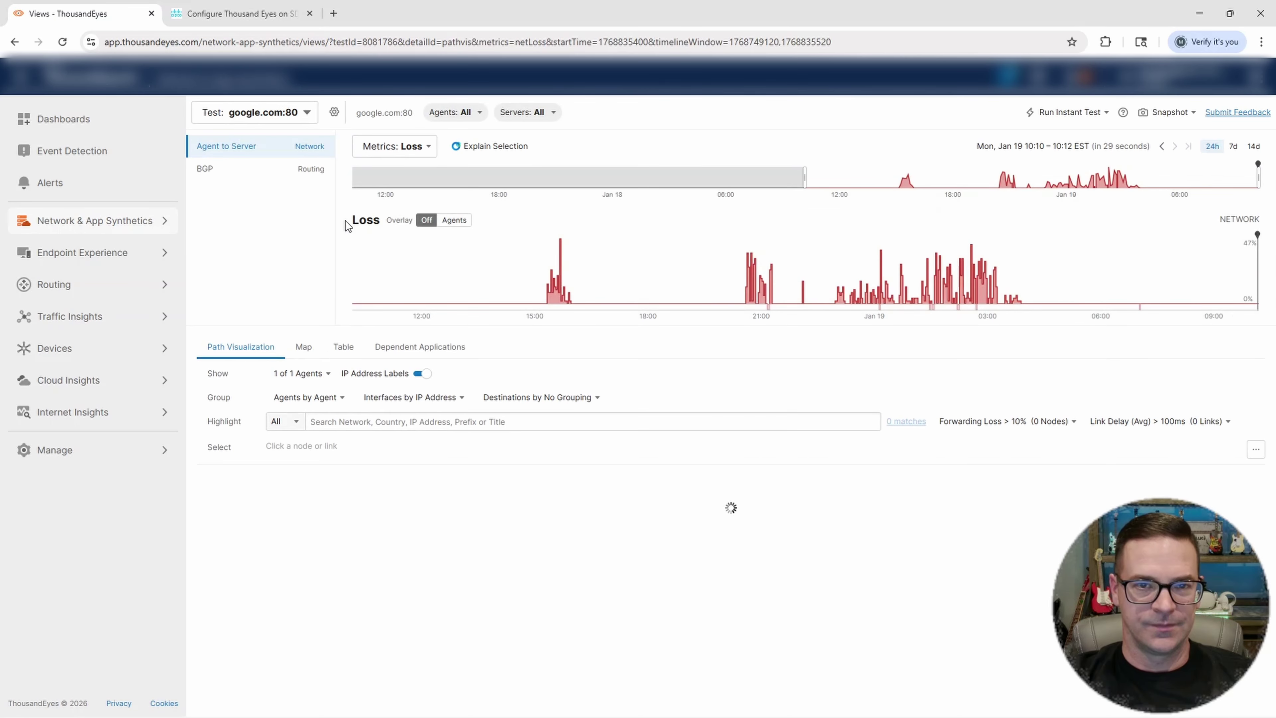
click(305, 115)
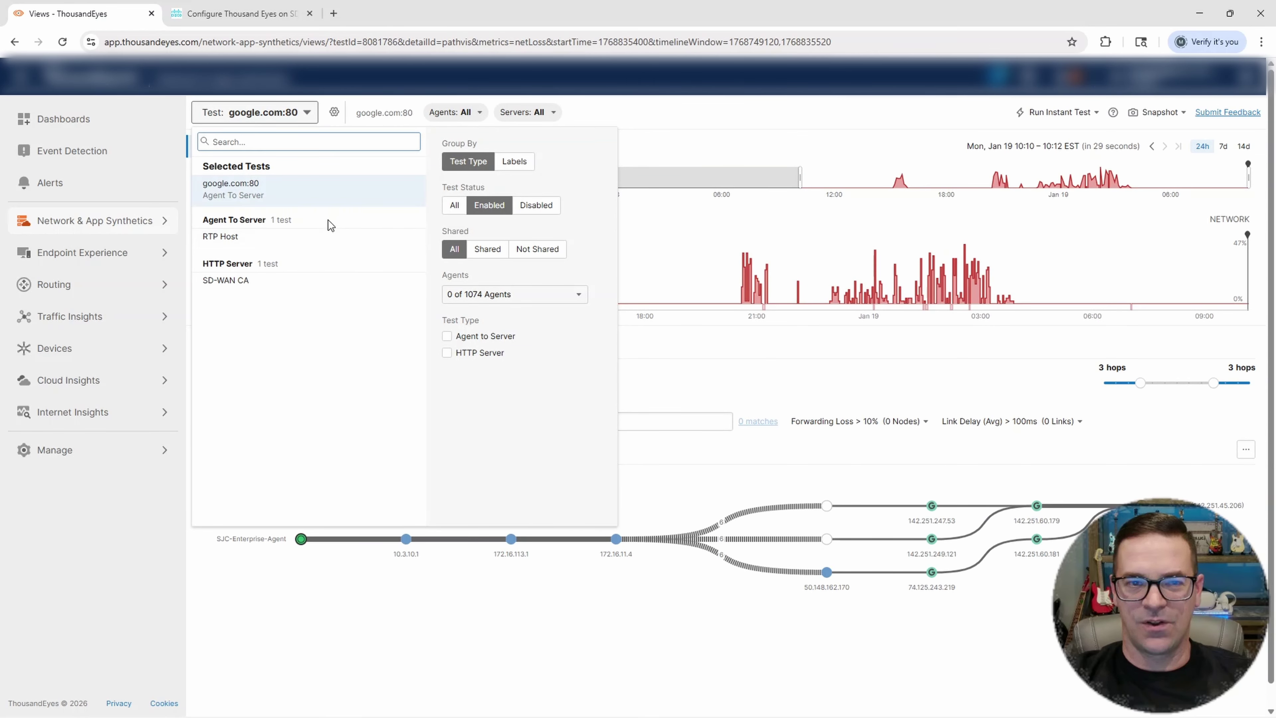
click(654, 113)
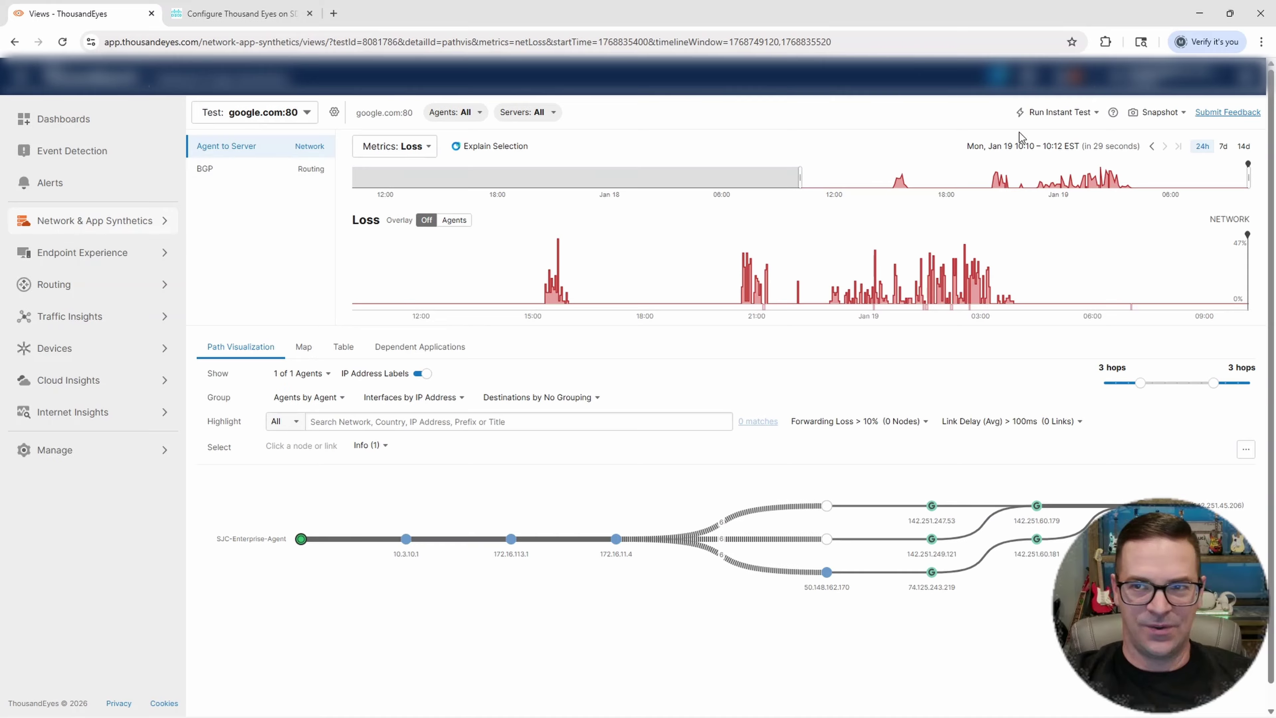
Open the Network & App Synthetics test settings and look over the available new test types without choosing one
click(128, 224)
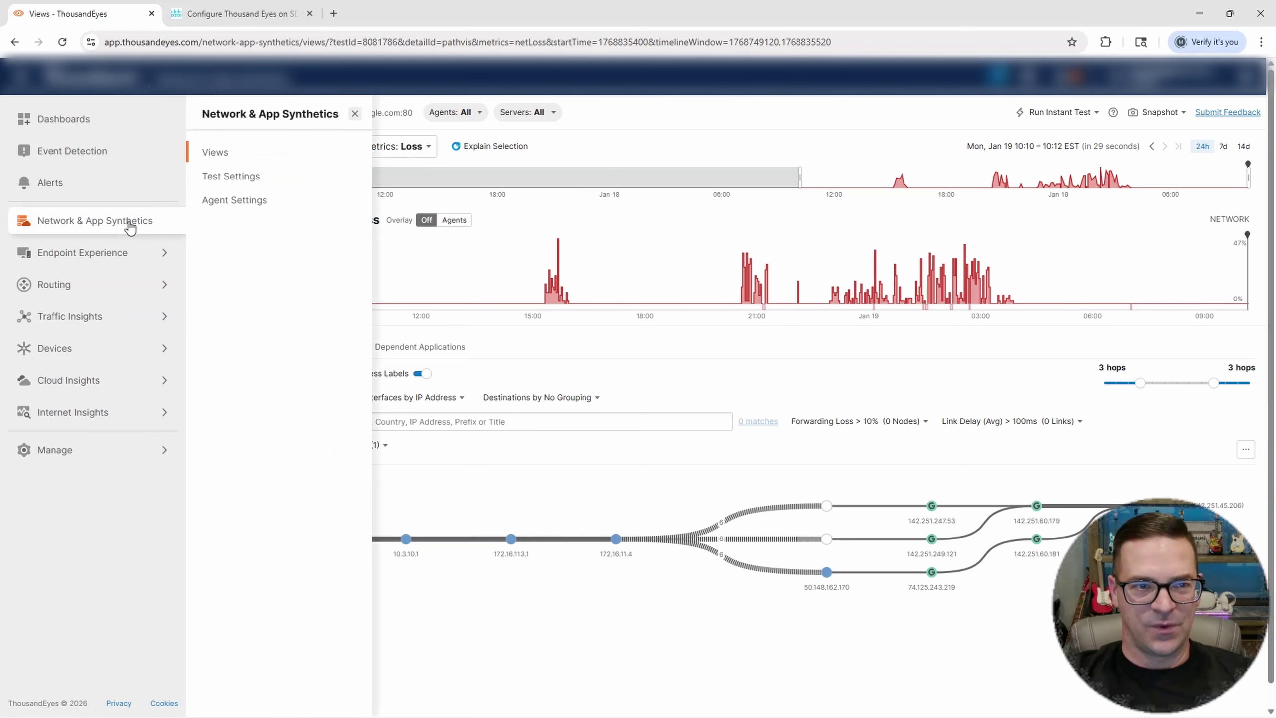
click(238, 178)
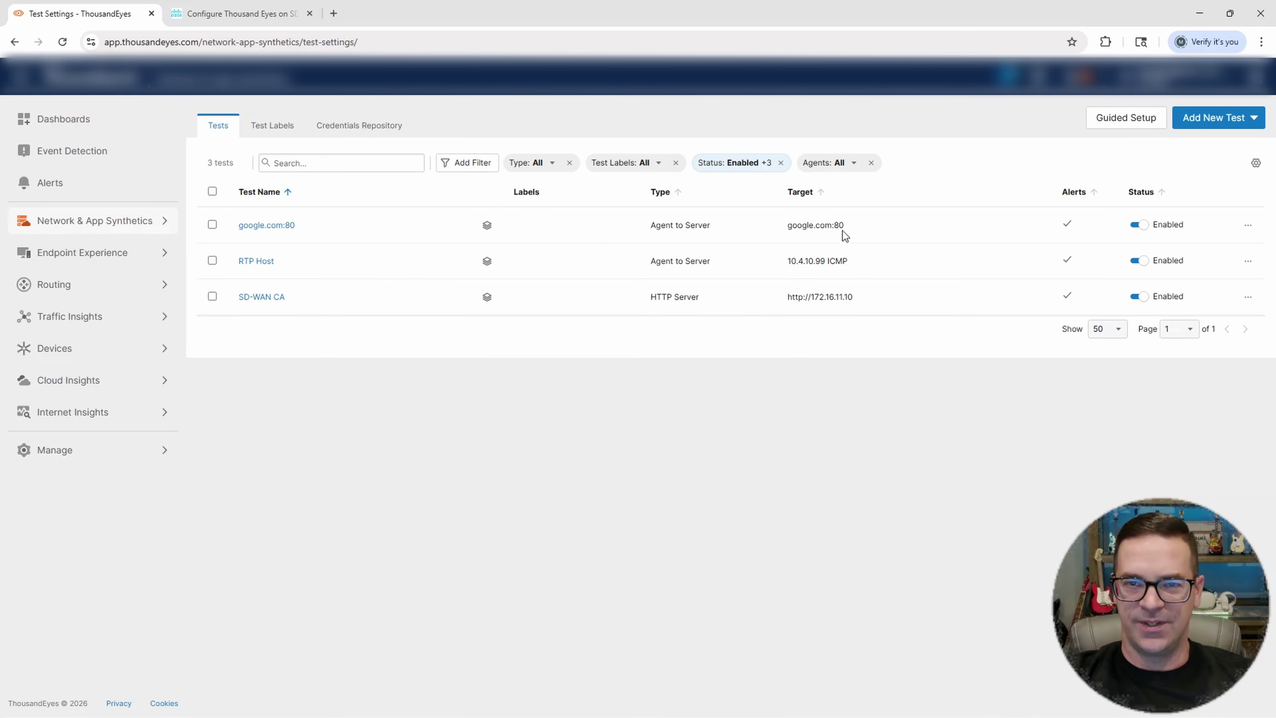
click(1213, 120)
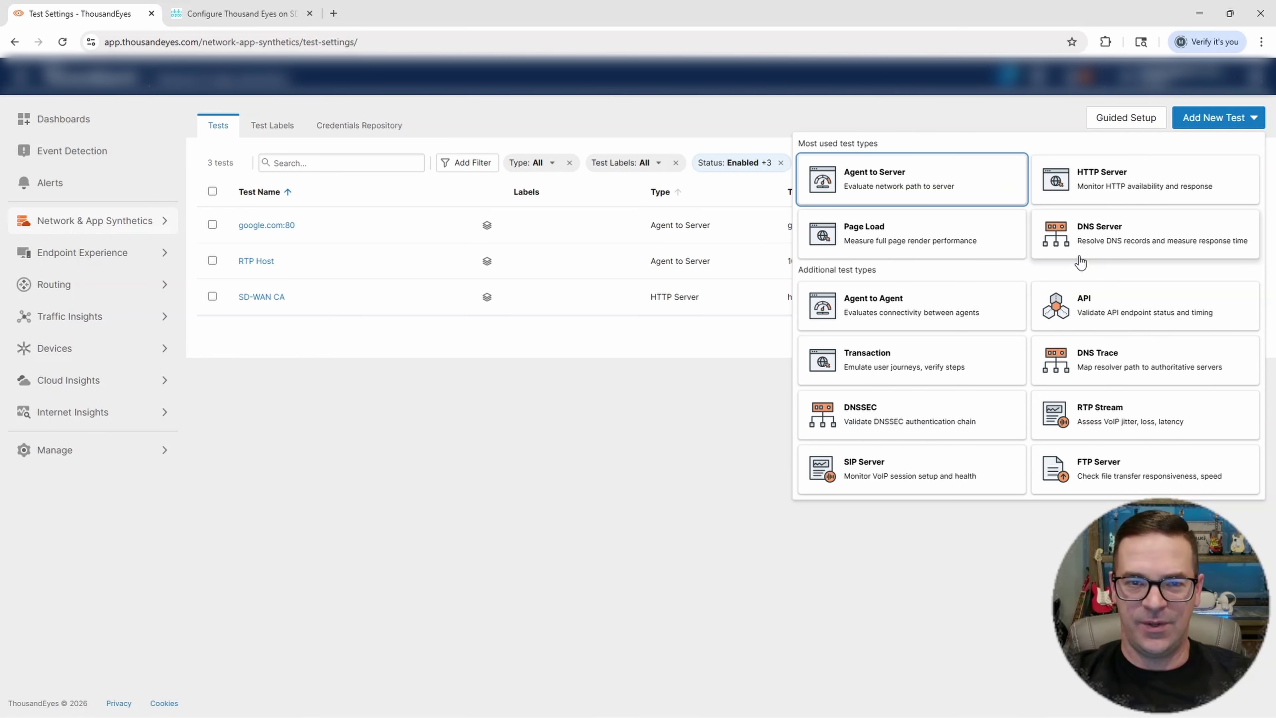
click(735, 320)
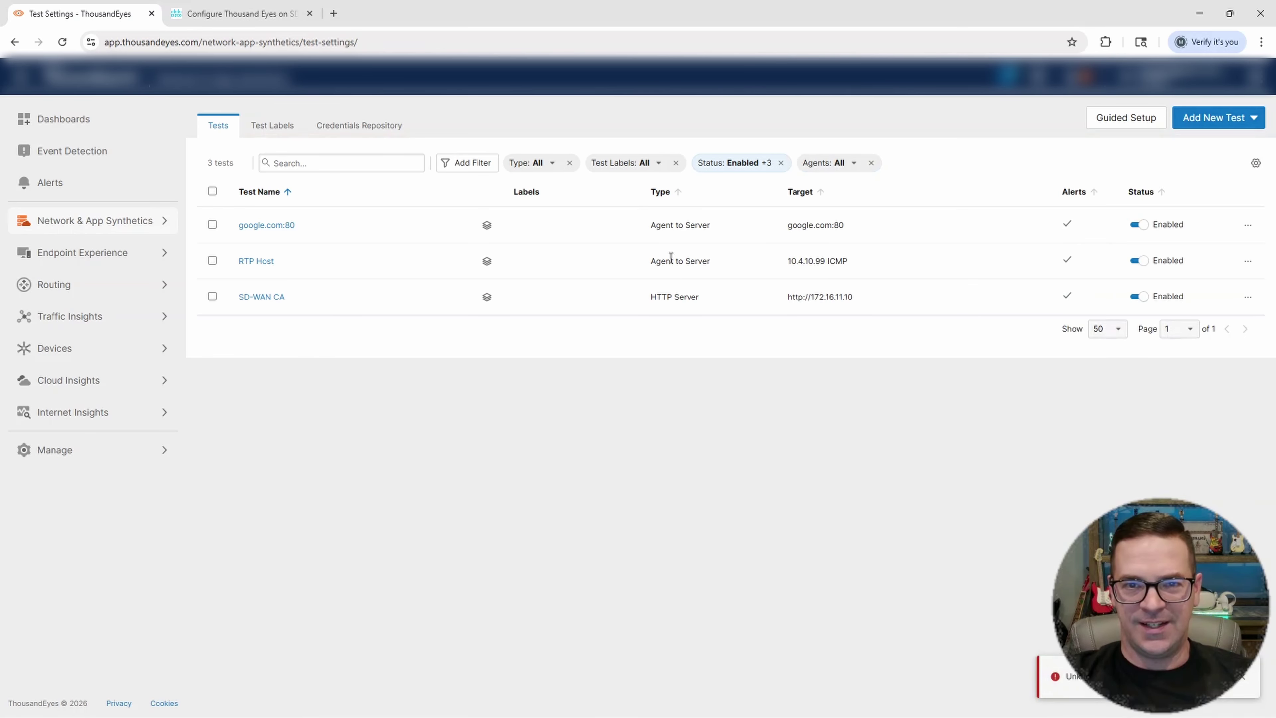
Examine the google.com:80 test's type and the RTP Host test's target in the test list
drag(650, 224, 712, 233)
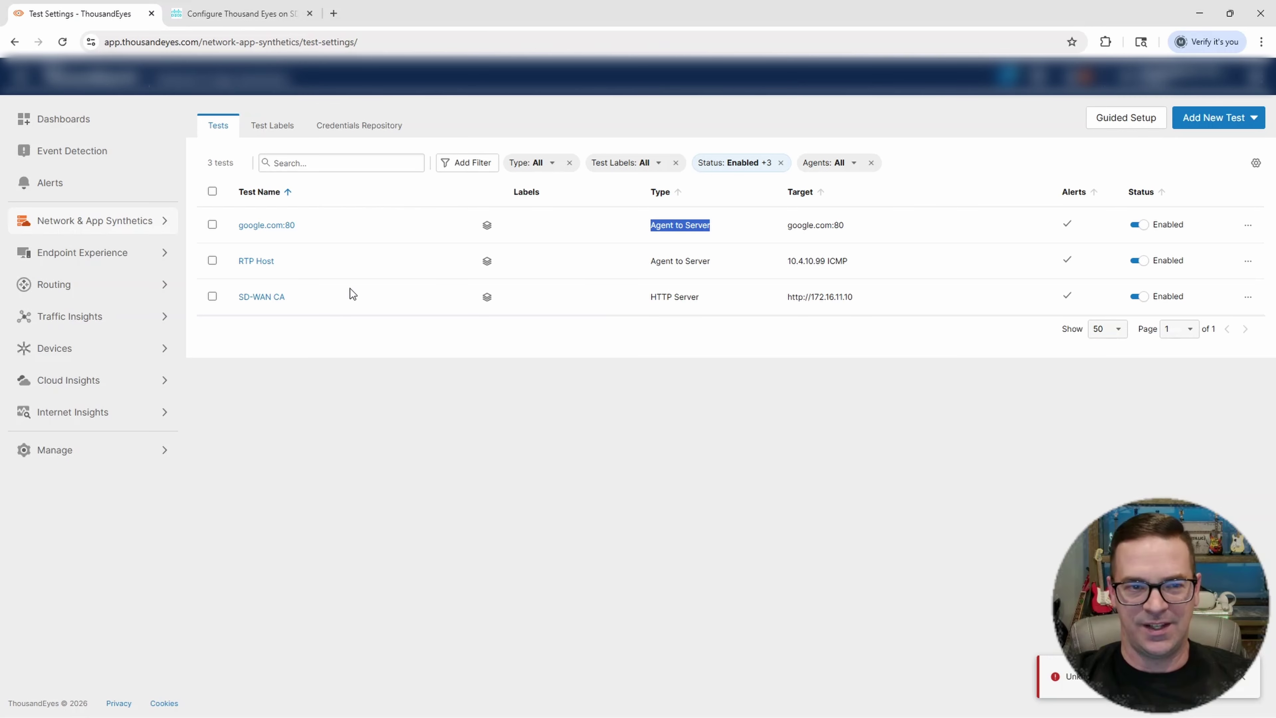
click(619, 263)
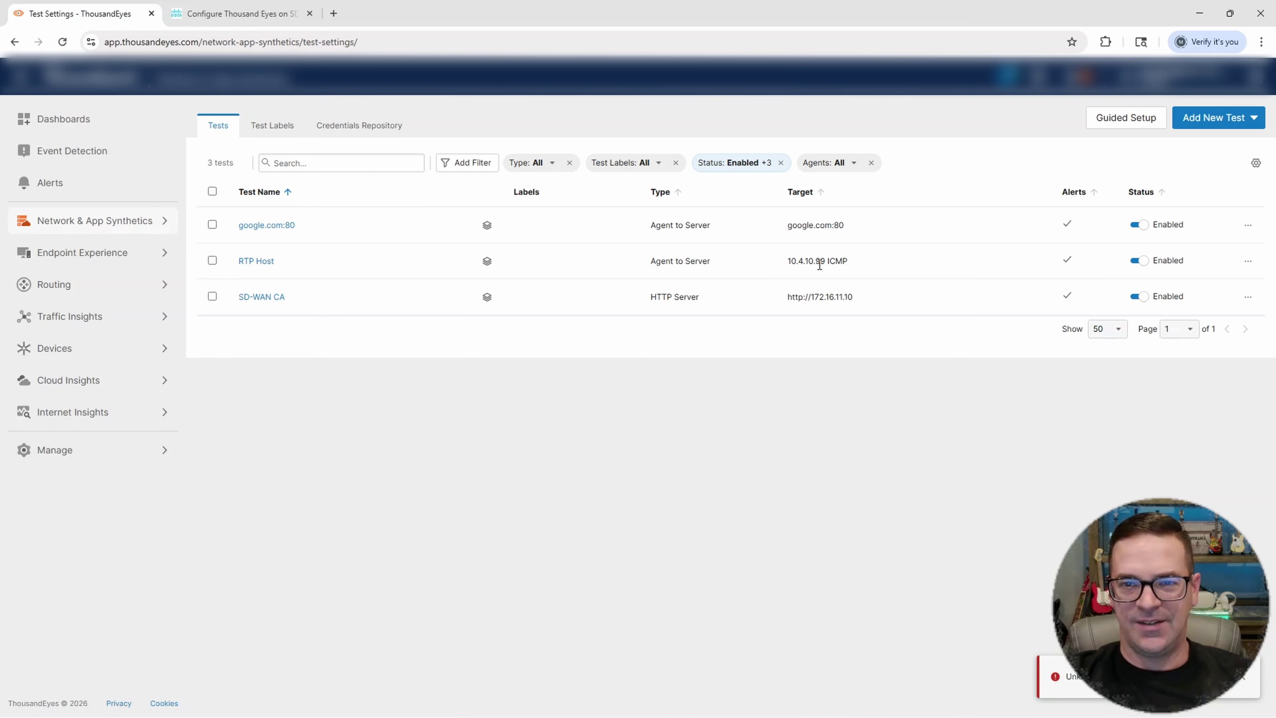
drag(851, 269, 791, 271)
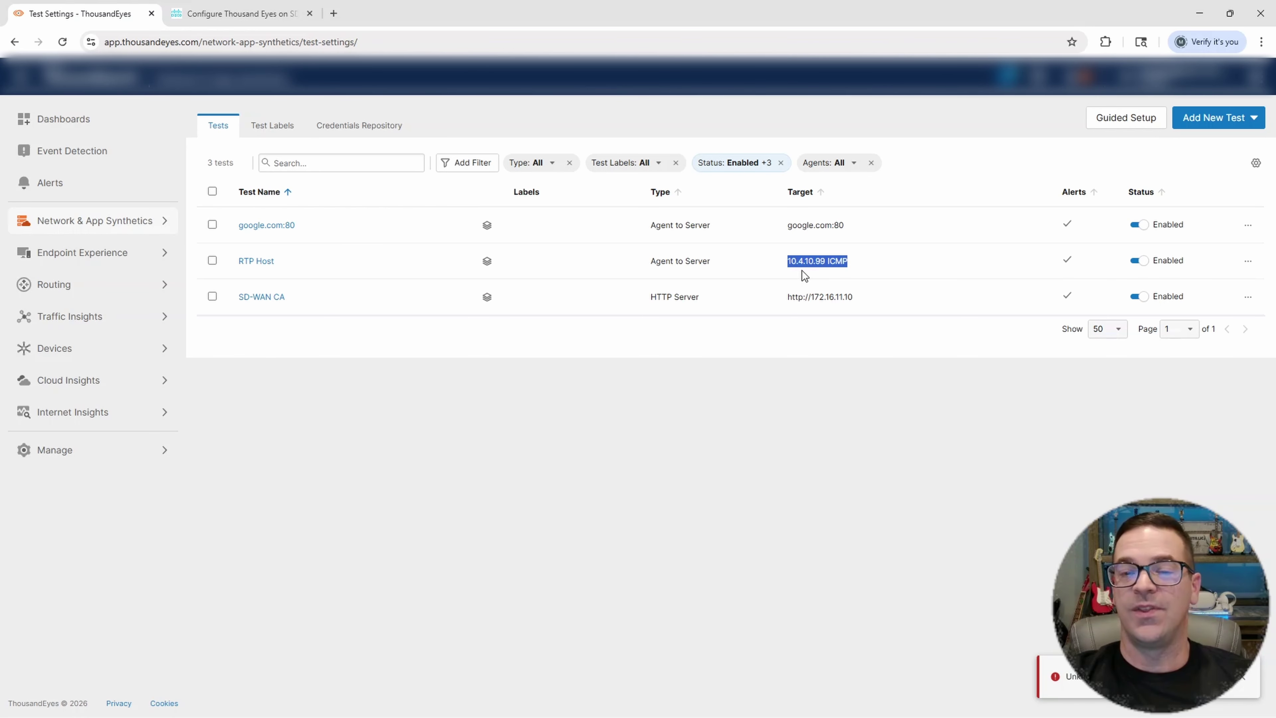
Switch to the SDWAN topology in Cisco Modeling Labs to review it, then return to the ThousandEyes test settings
click(679, 713)
mouse_move(675, 716)
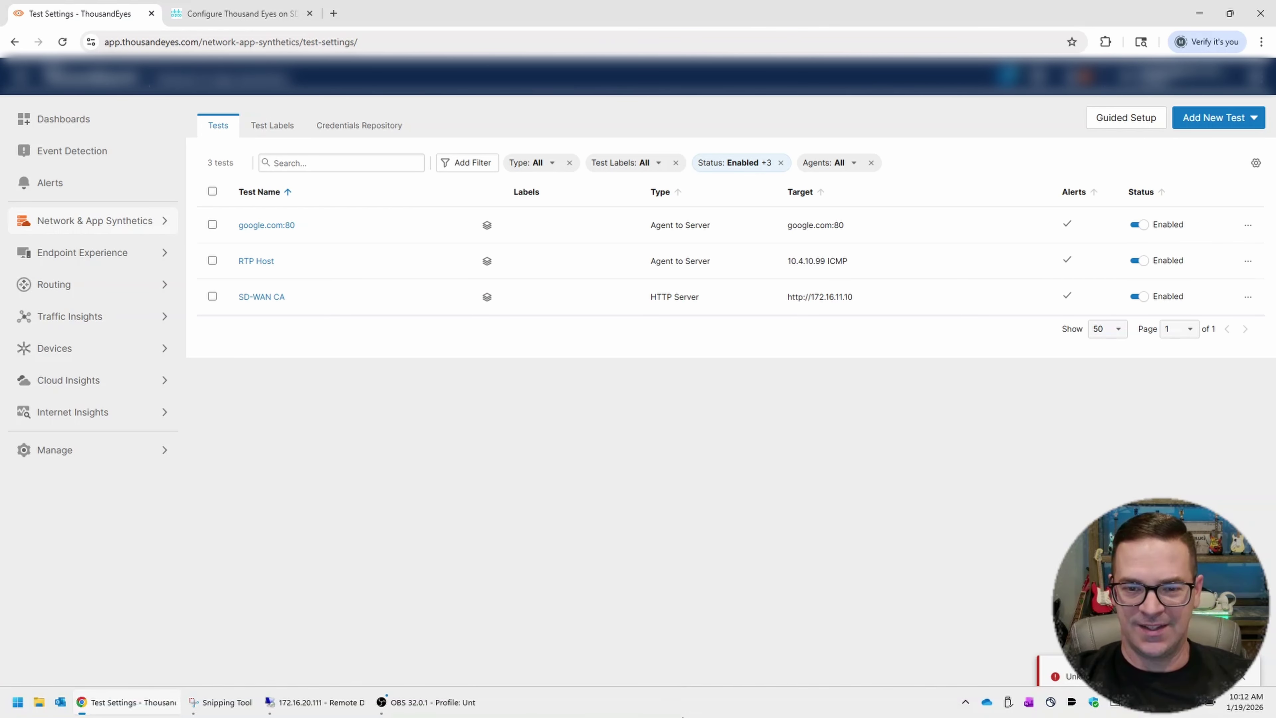
click(314, 702)
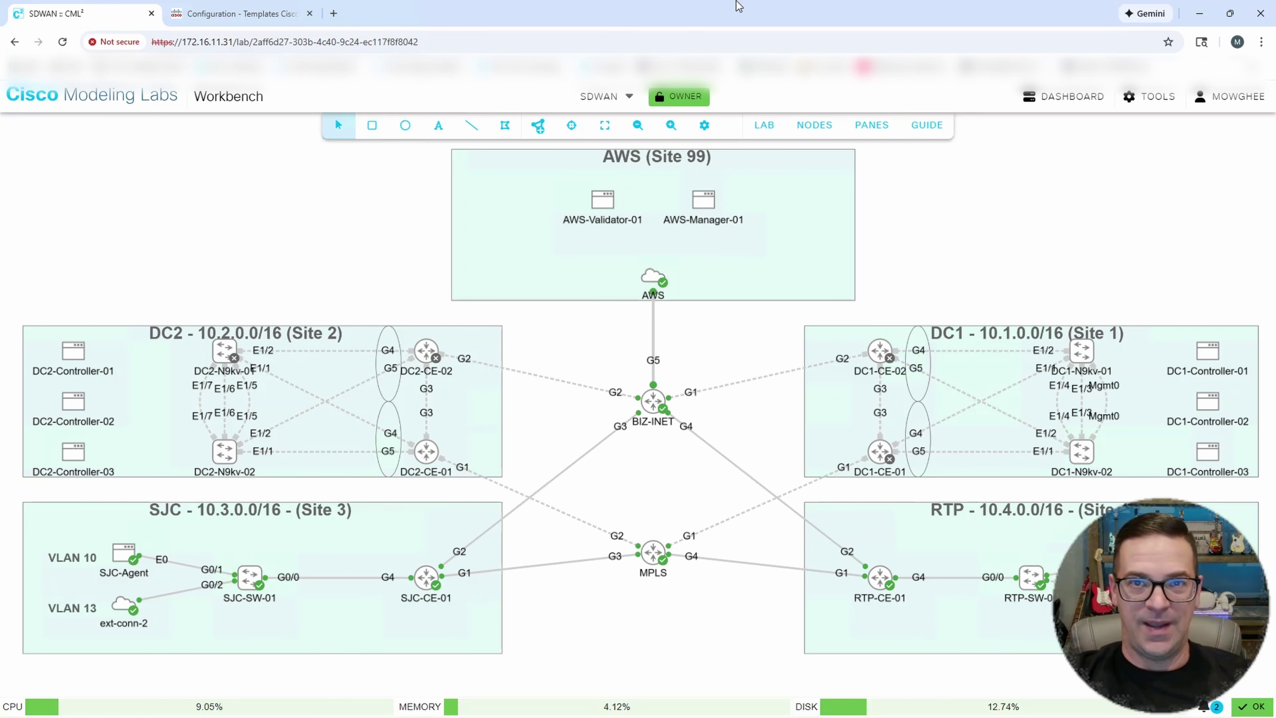
mouse_move(811, 1)
click(932, 8)
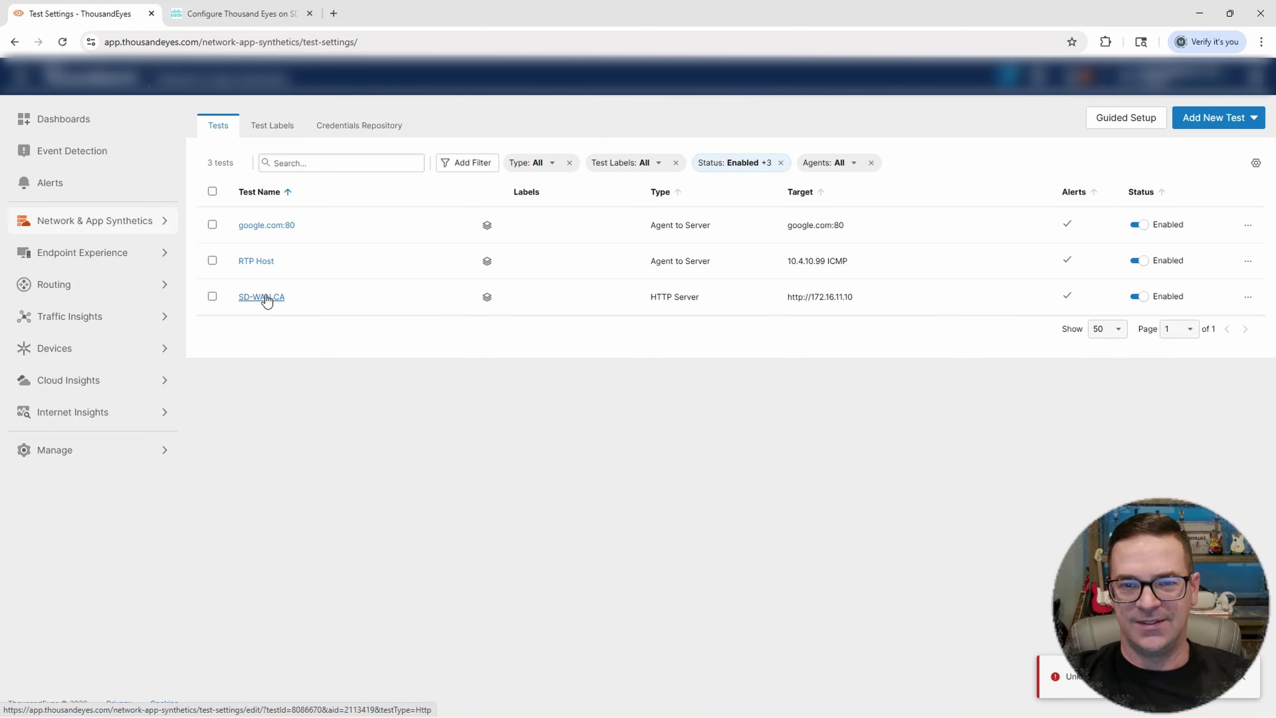
Examine the SD-WAN CA test's type and HTTP target address in the test list
drag(650, 298, 700, 298)
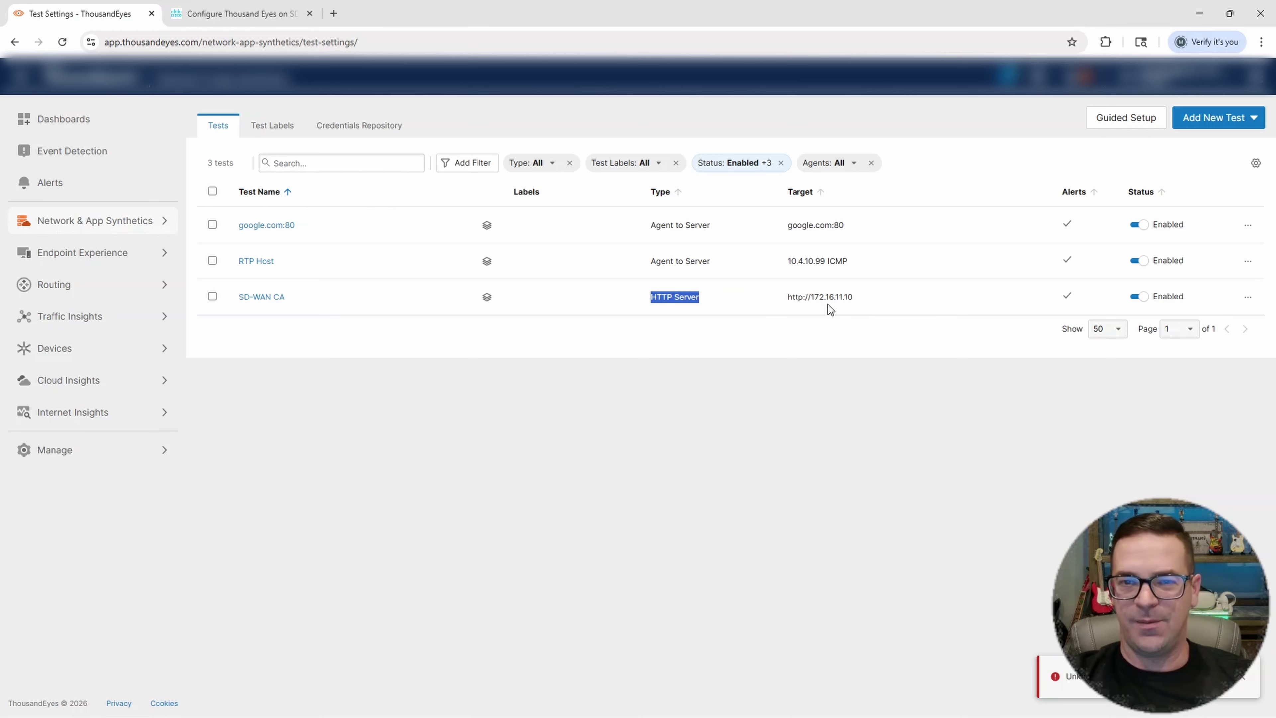
drag(857, 298, 799, 303)
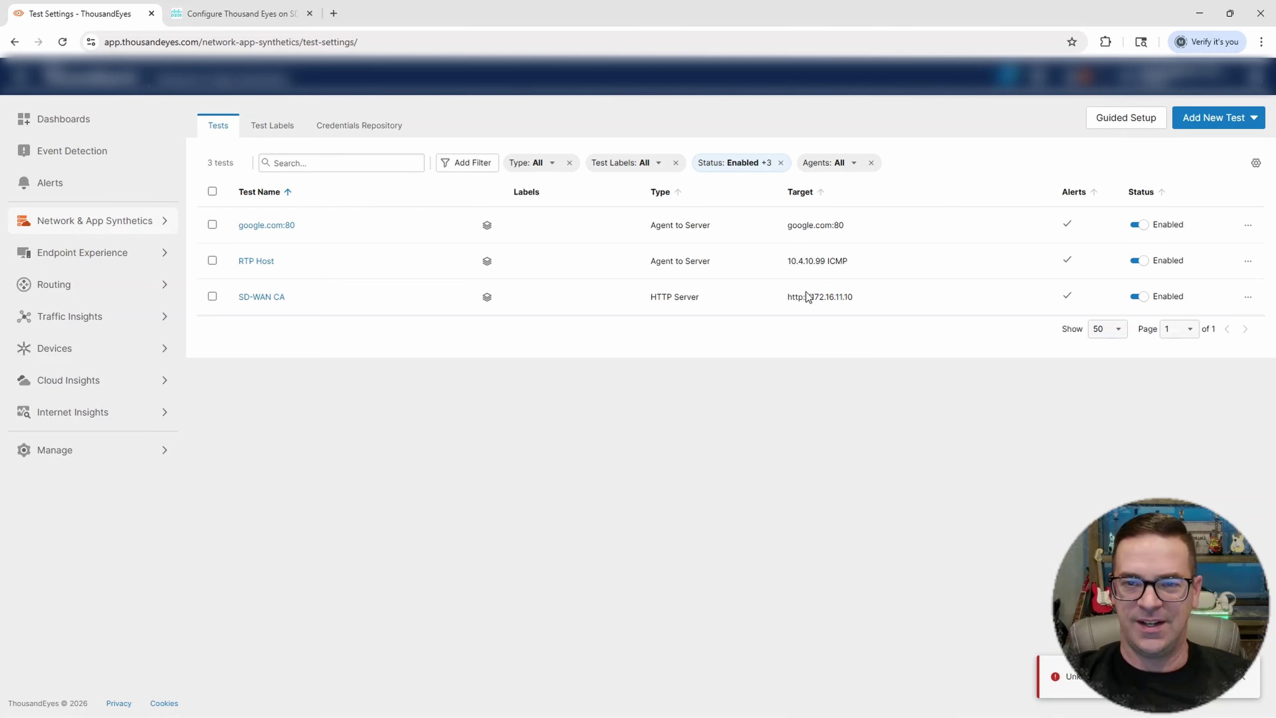
drag(792, 297, 809, 299)
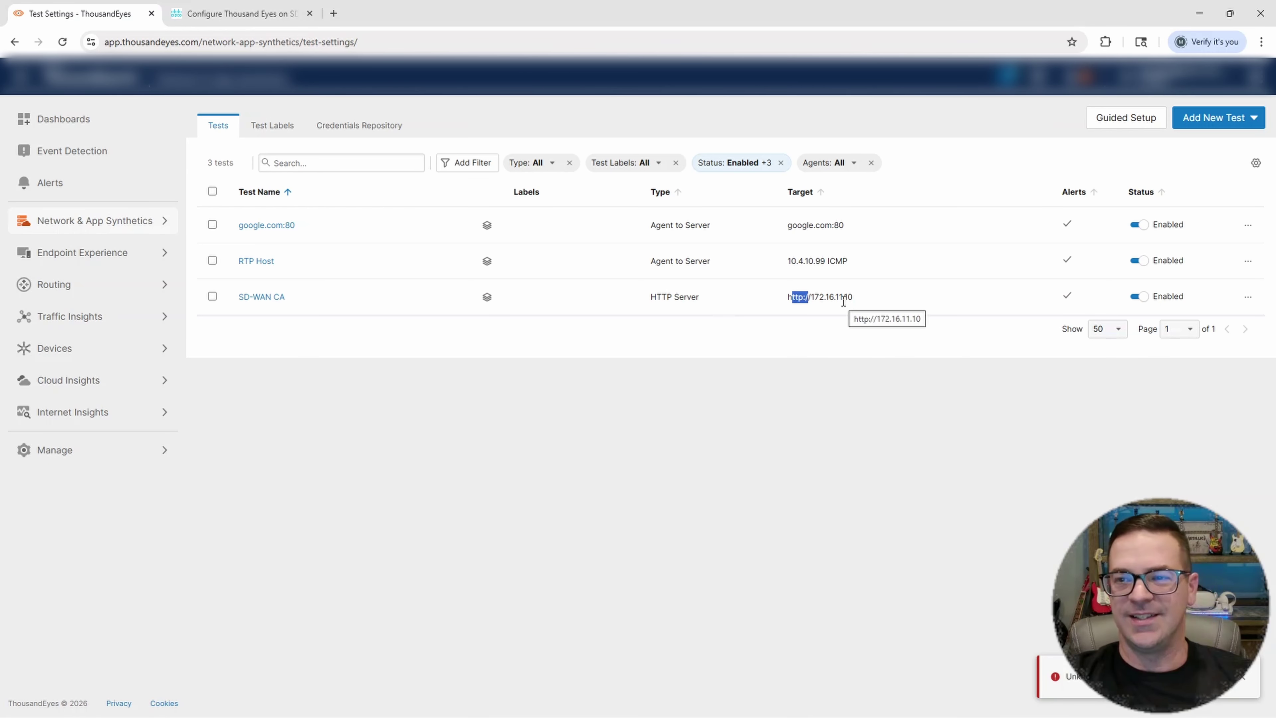
Start a new Agent to Server test and check its Target and Test name fields, leaving both blank
click(1221, 124)
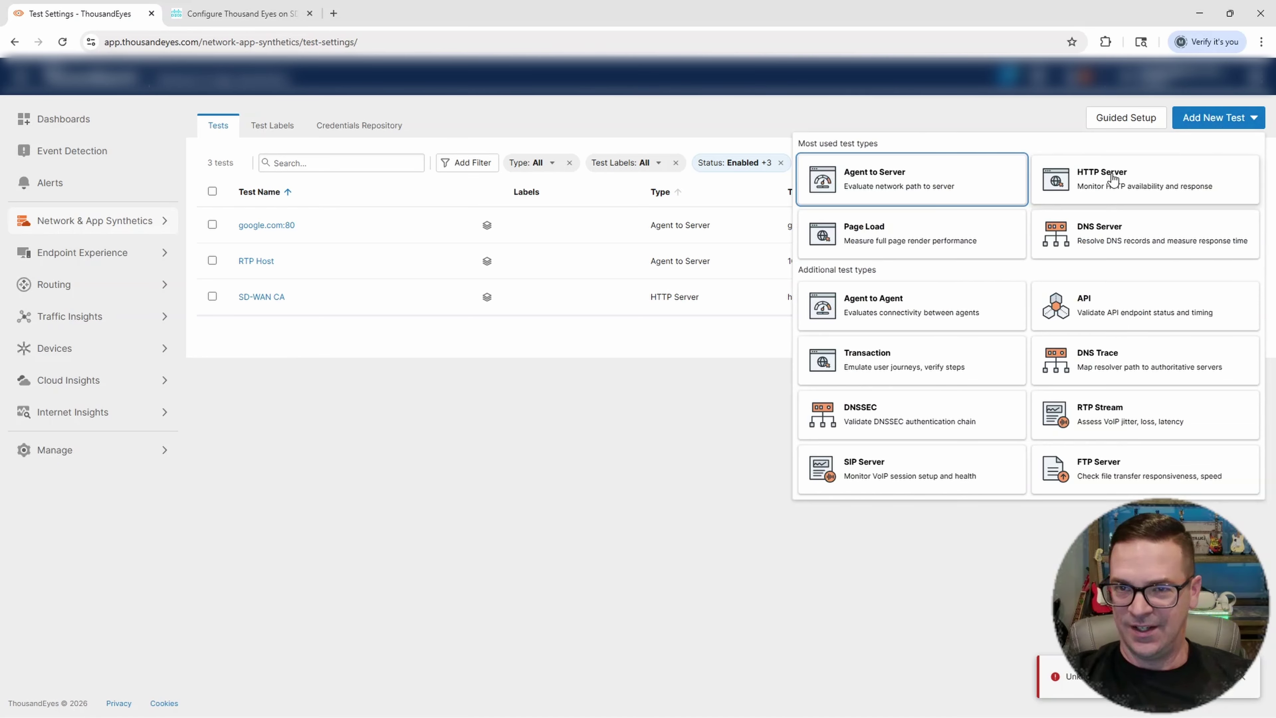
click(917, 182)
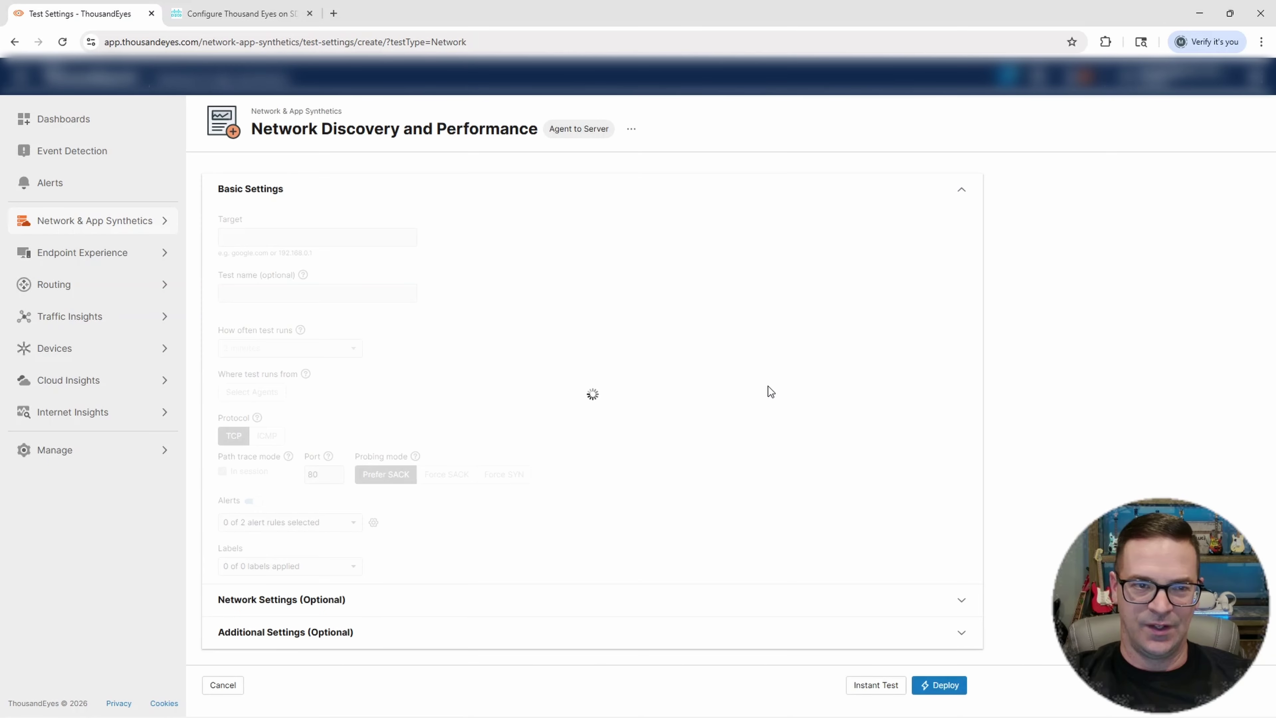
click(275, 236)
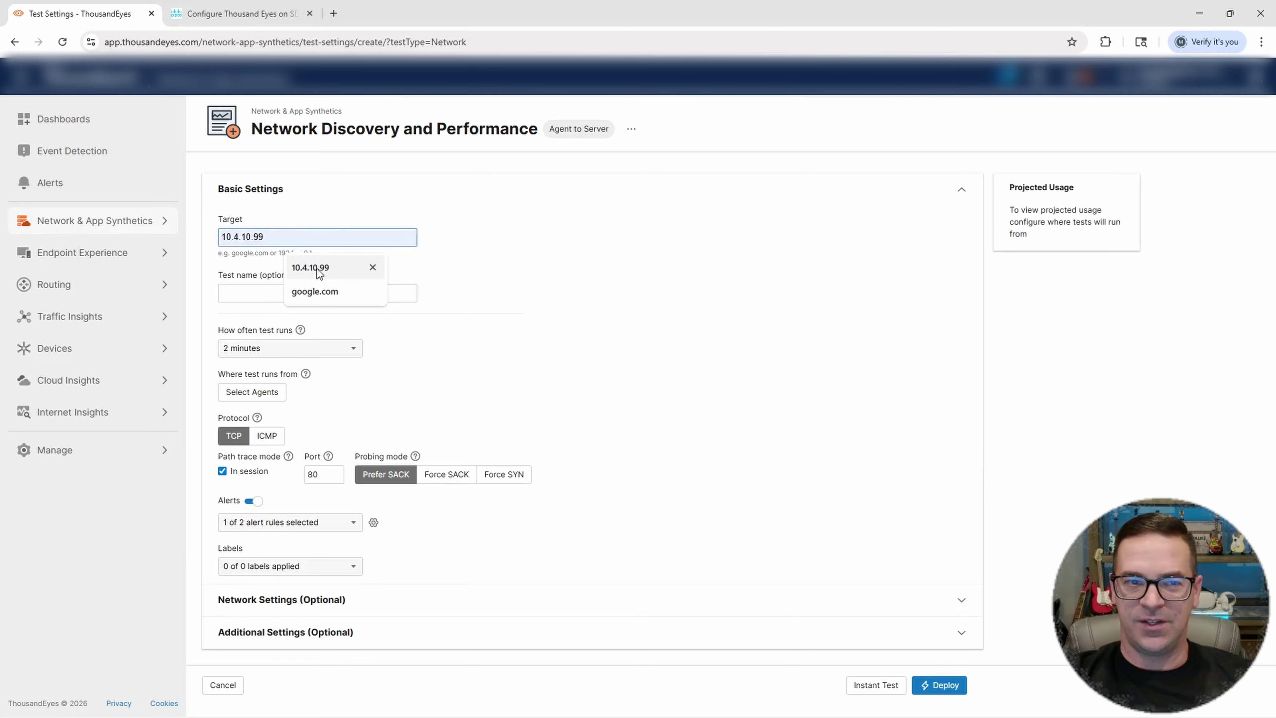
click(273, 292)
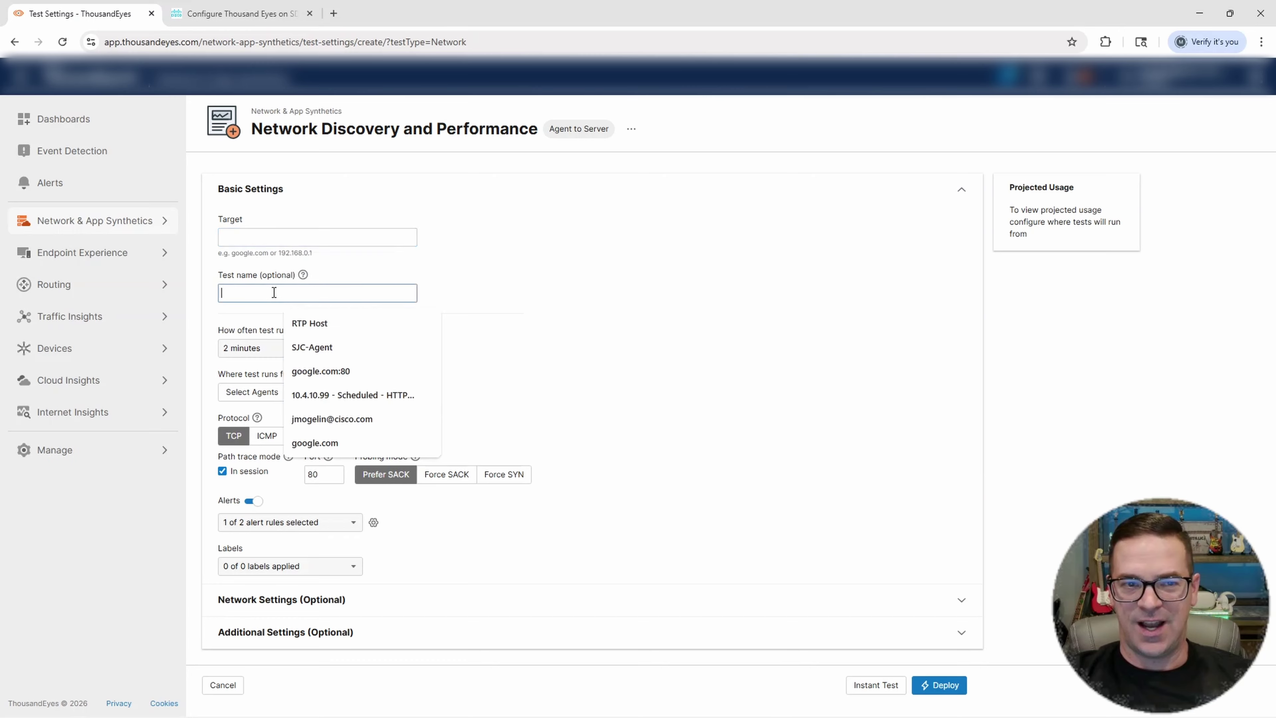
click(598, 312)
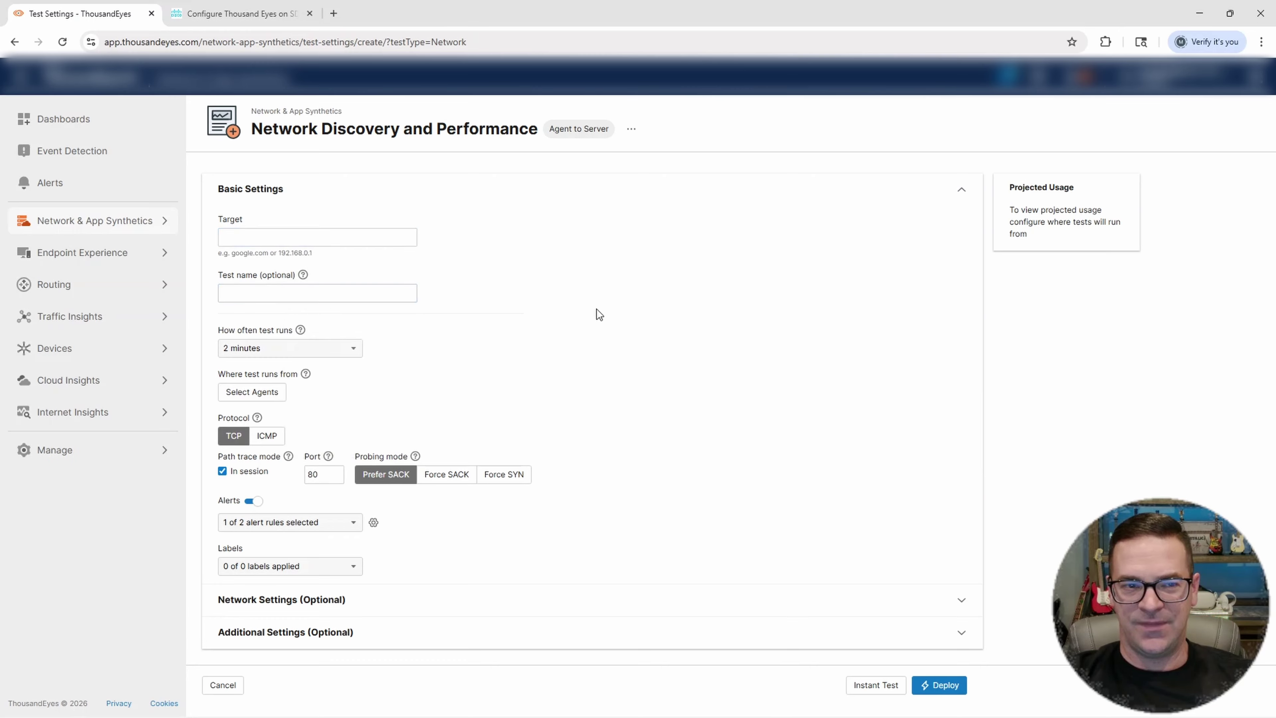
Check the available run intervals for the new Agent to Server test, then cancel it and return to the test list
click(362, 355)
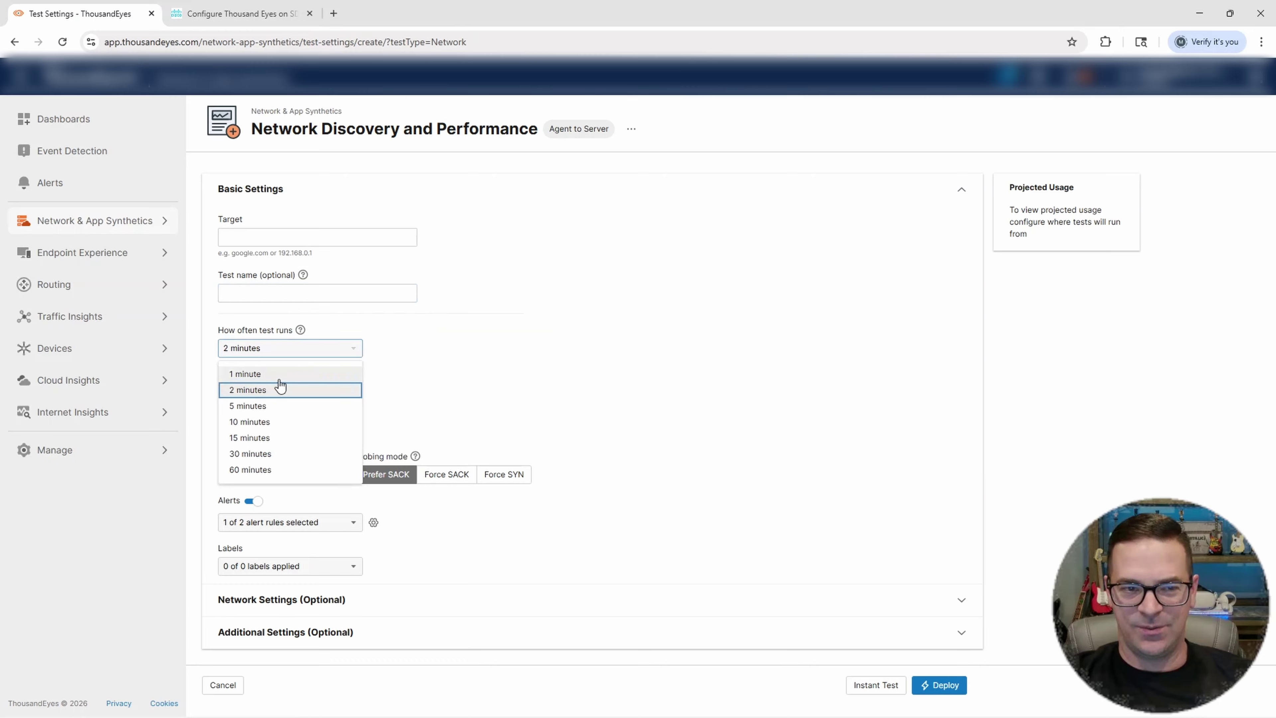
click(750, 307)
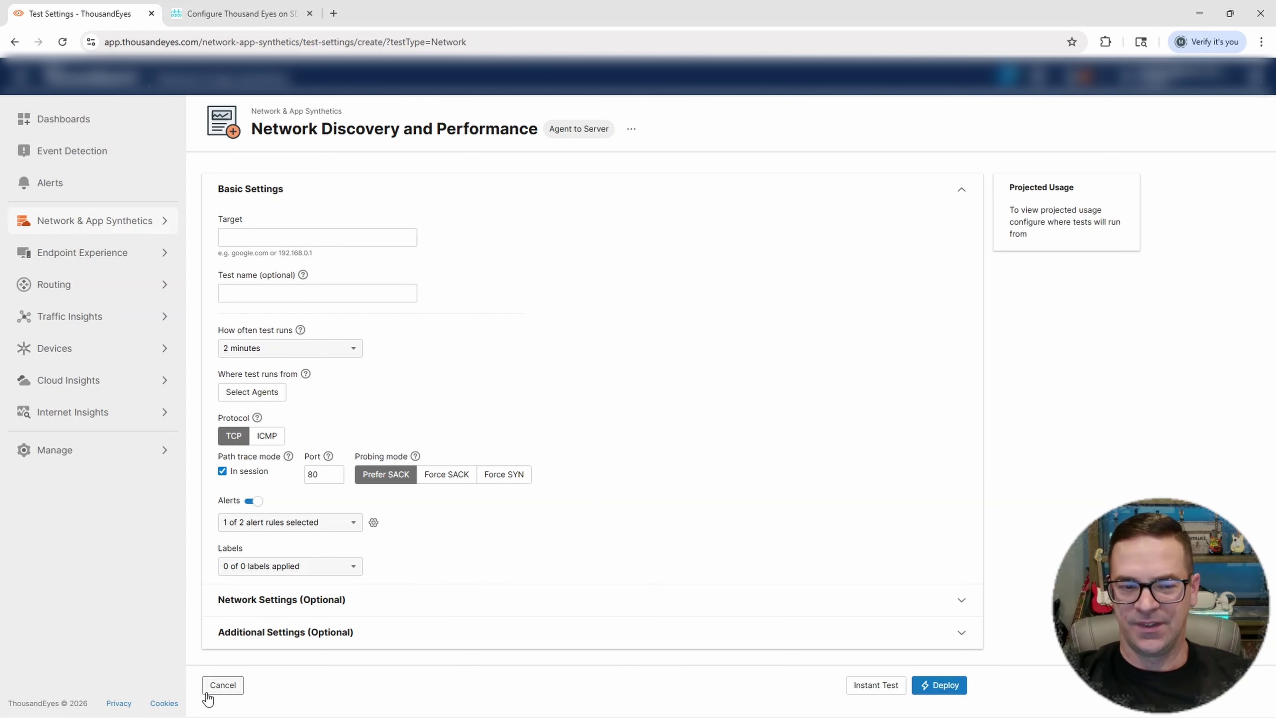
click(231, 692)
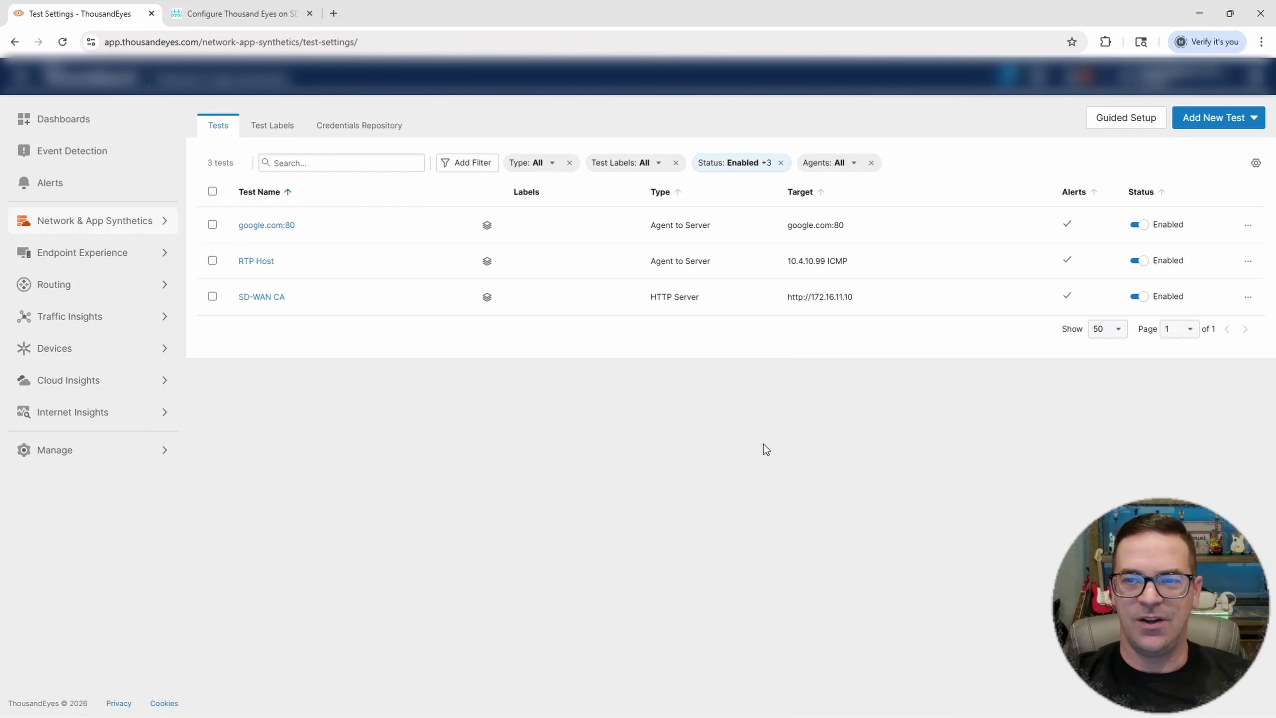
Open the Network & App Synthetics views and choose the google.com:80 Agent to Server test
click(151, 221)
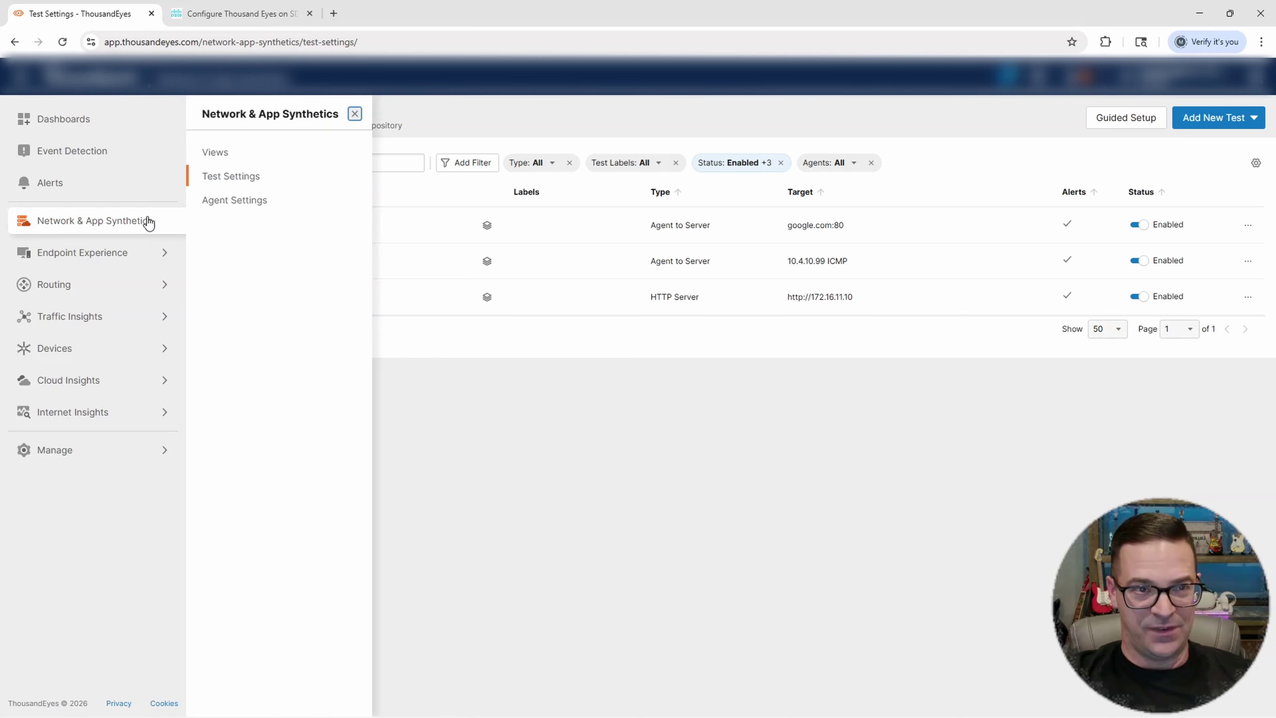
click(223, 157)
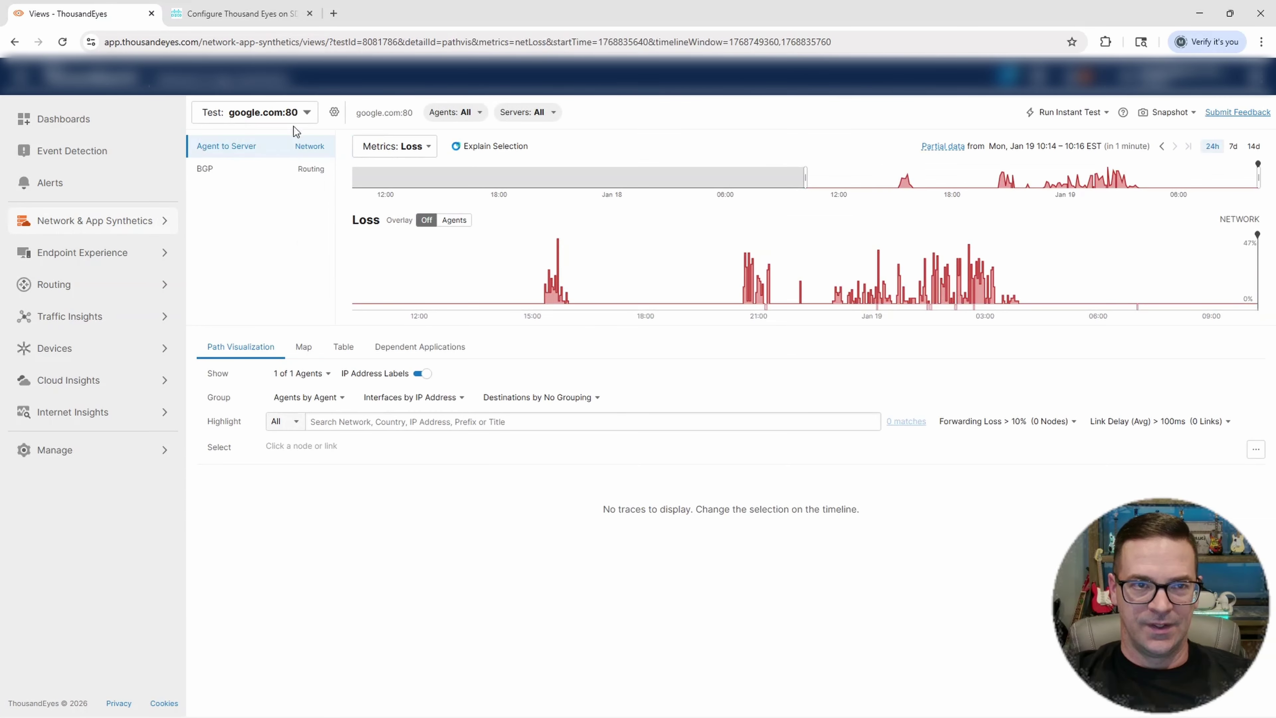
click(305, 116)
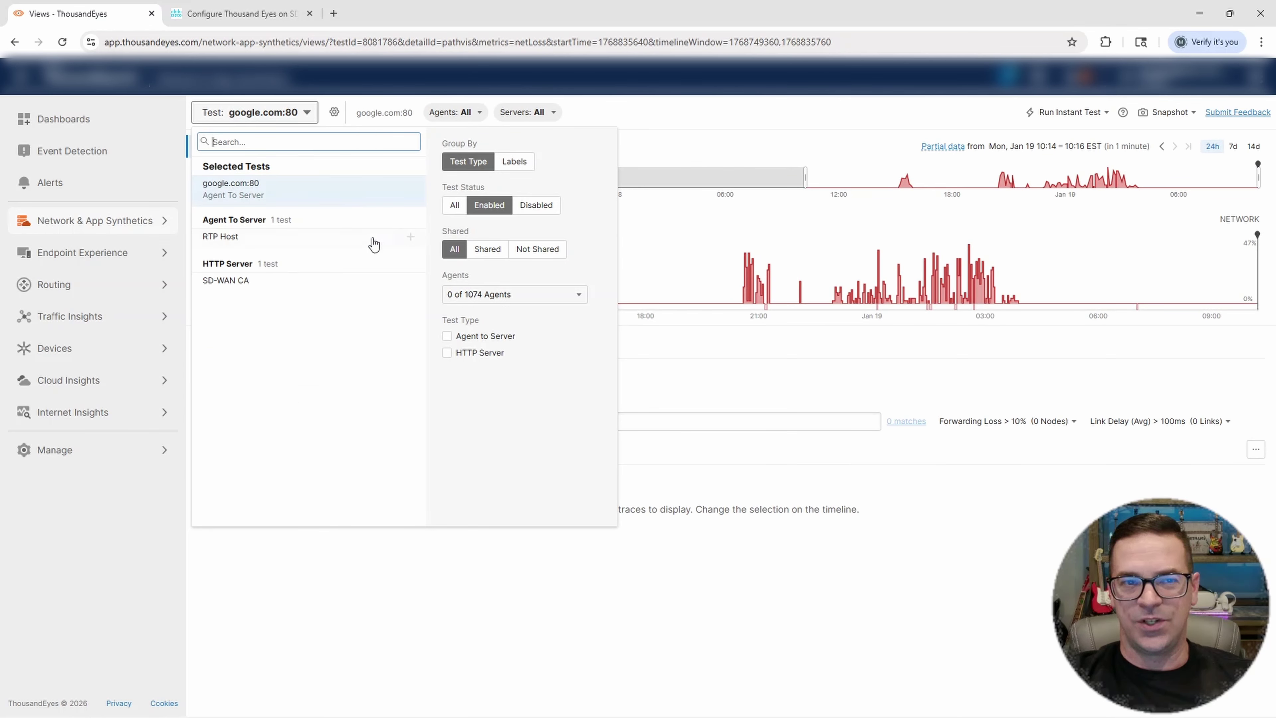
click(263, 194)
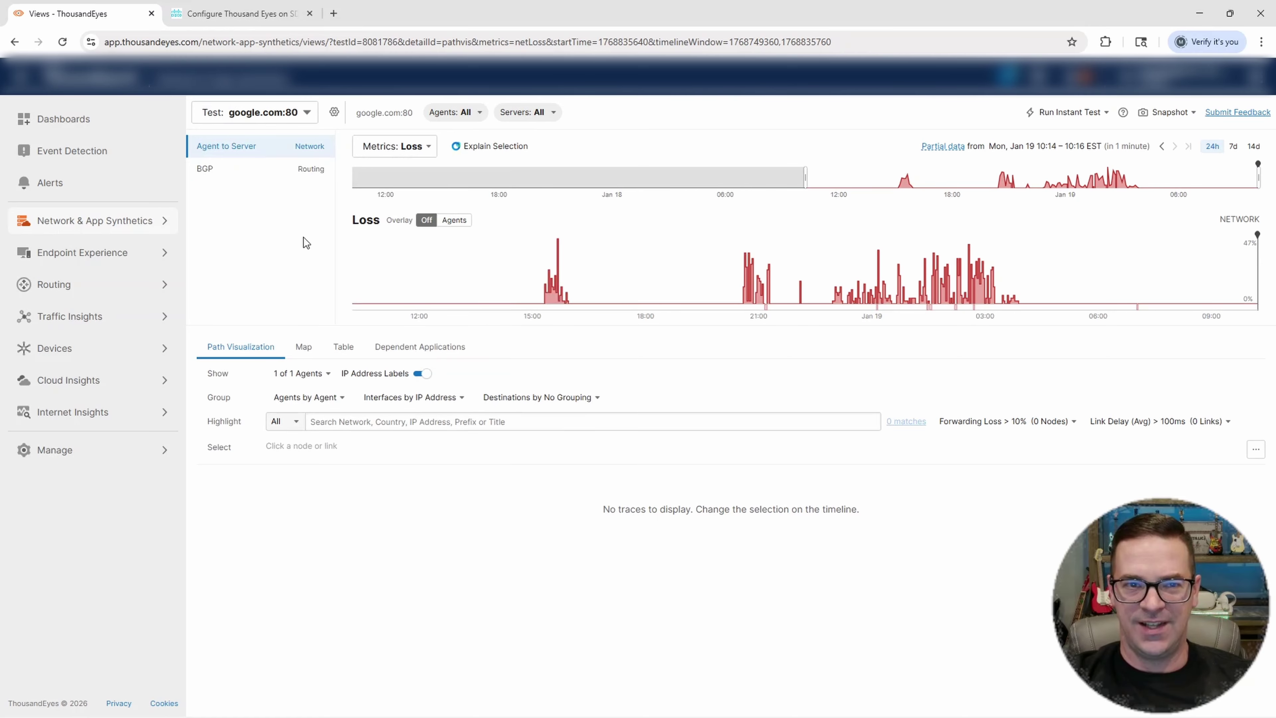
Review the google.com:80 test with Latency as the primary metric, then with Jitter
click(424, 150)
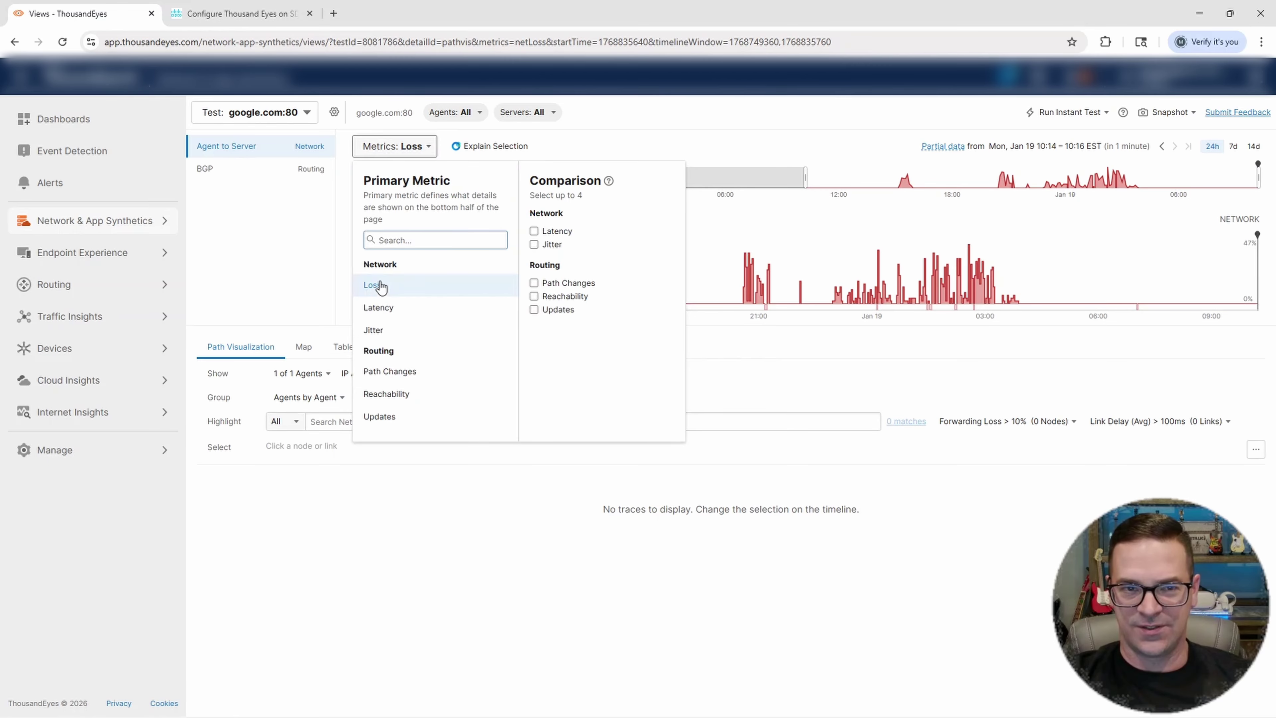
click(395, 308)
click(265, 257)
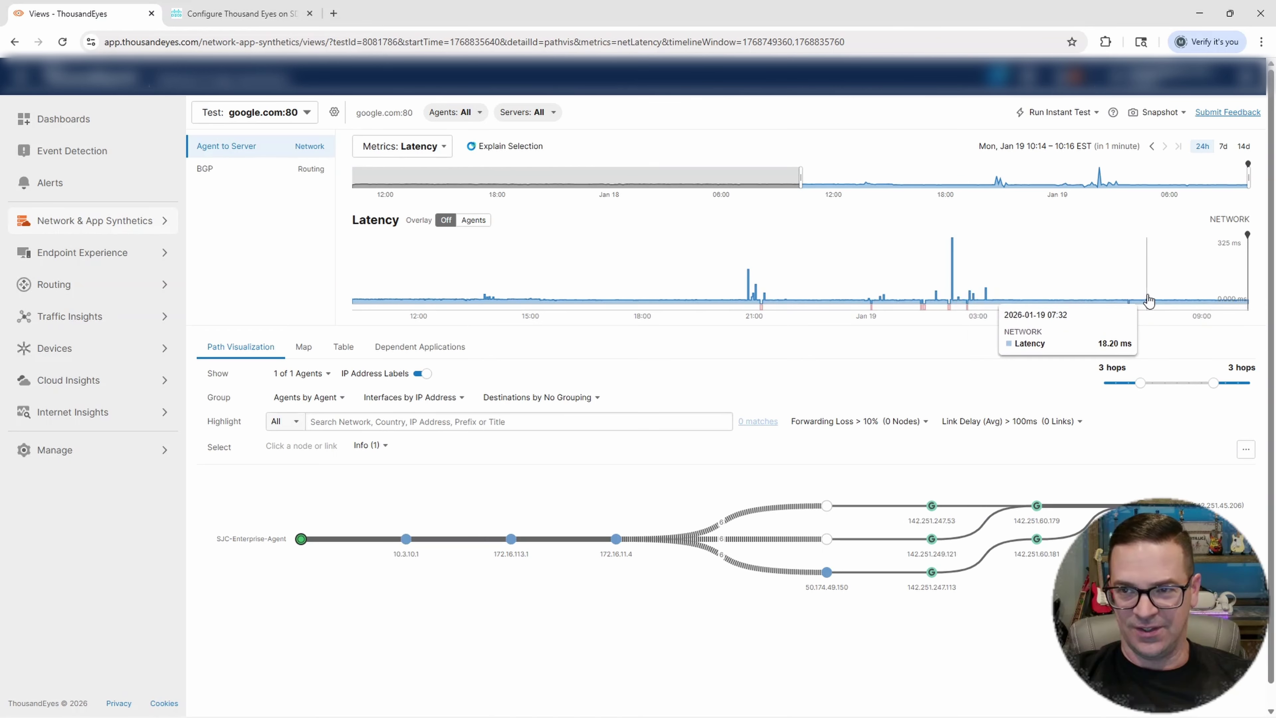
click(422, 147)
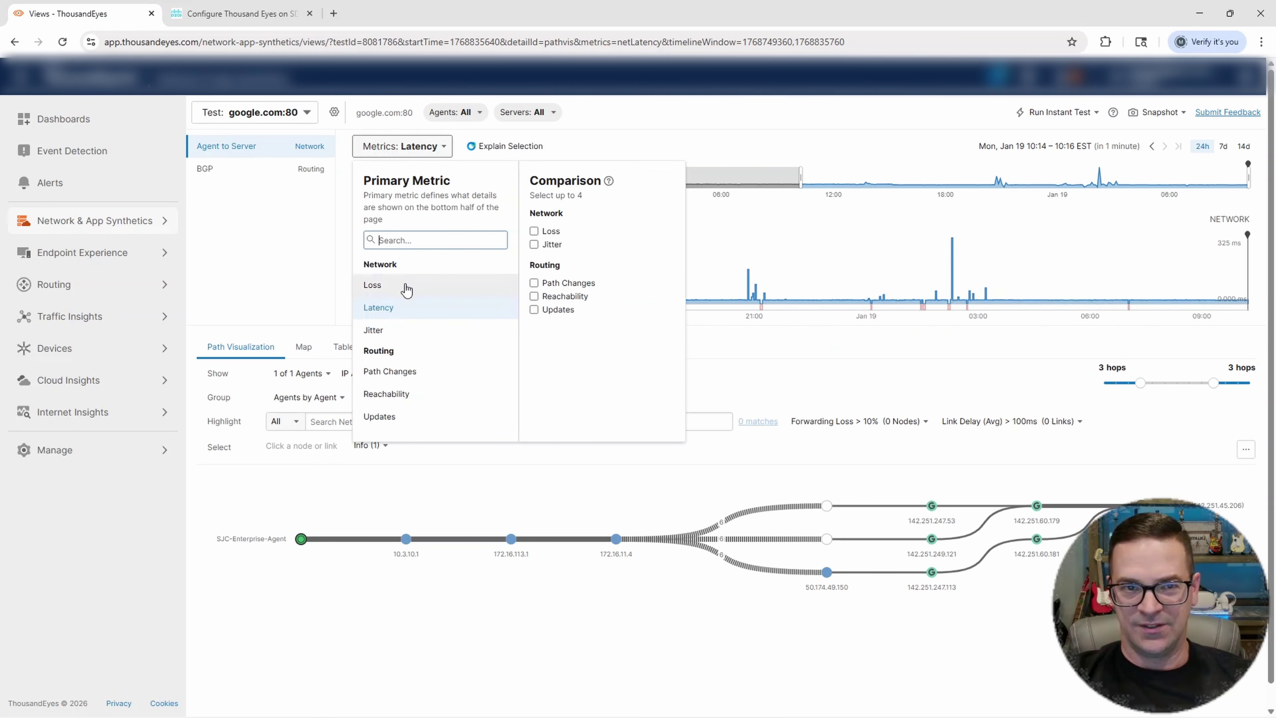
click(395, 330)
click(299, 276)
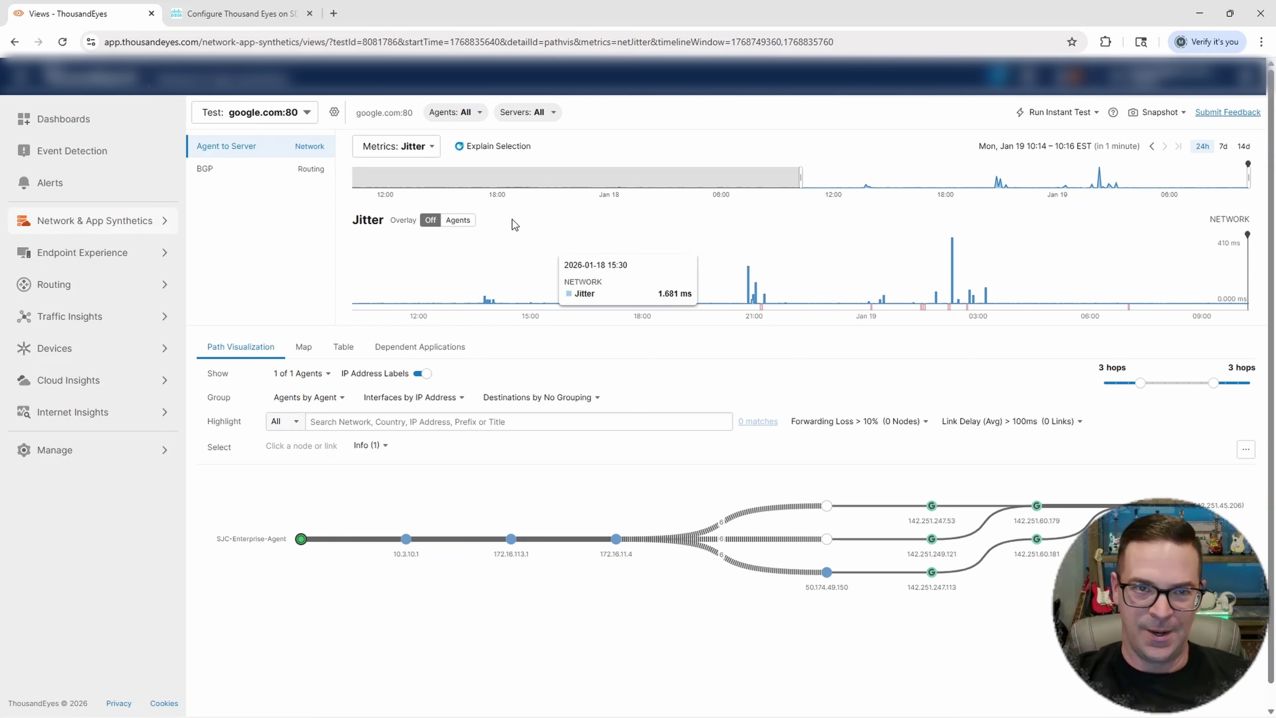
Set the primary metric to Latency and inspect the path from SJC-Enterprise-Agent through nodes 10.3.10.1, 172.16.113.1 and 172.16.11.4
click(433, 147)
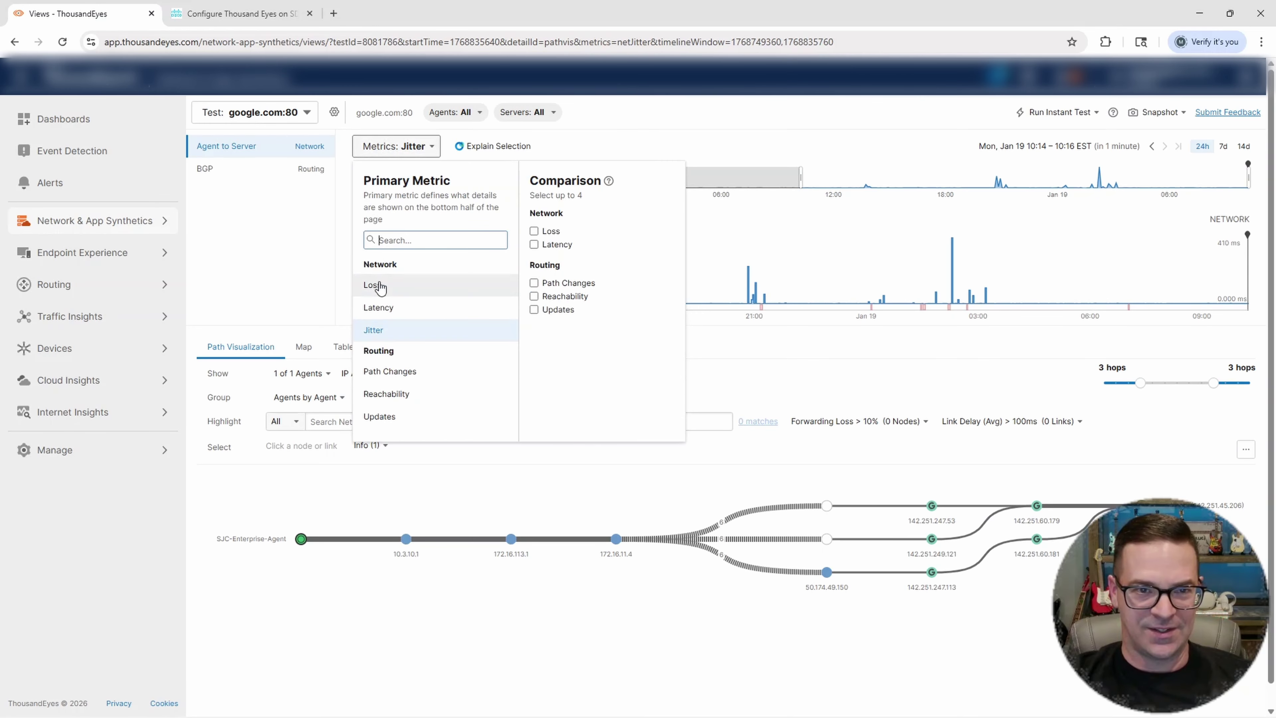
click(379, 307)
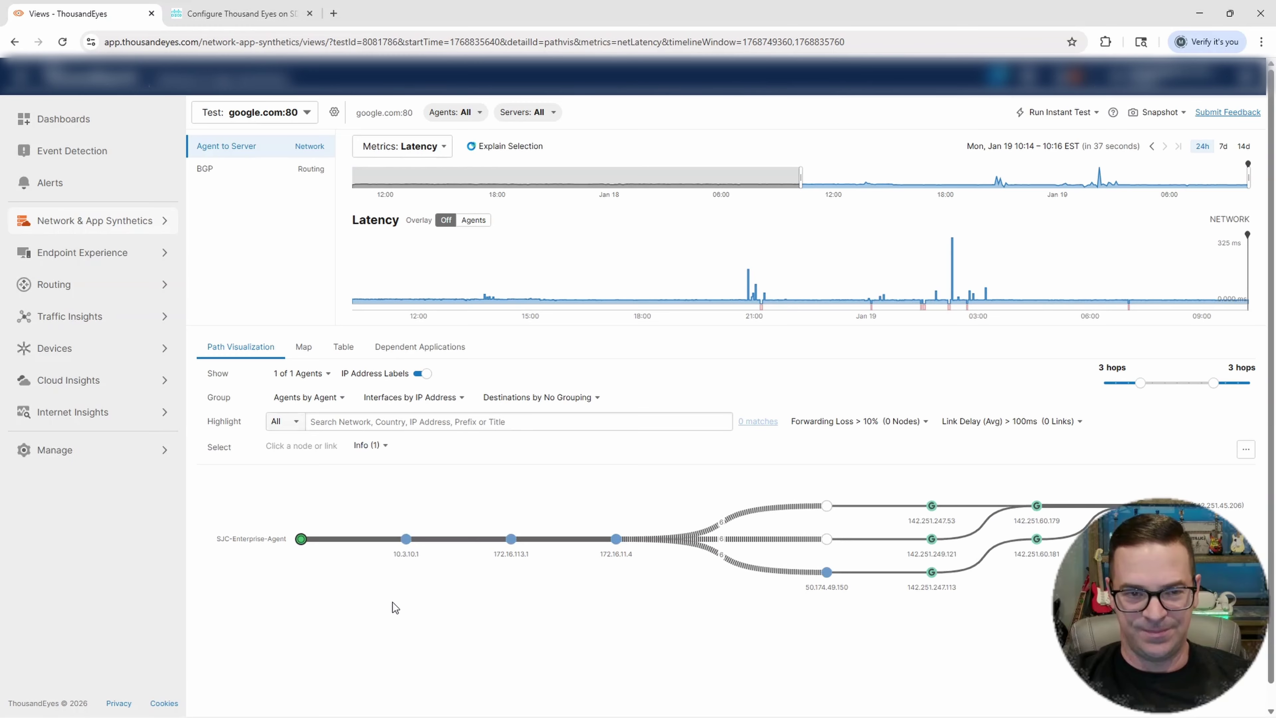
mouse_move(303, 542)
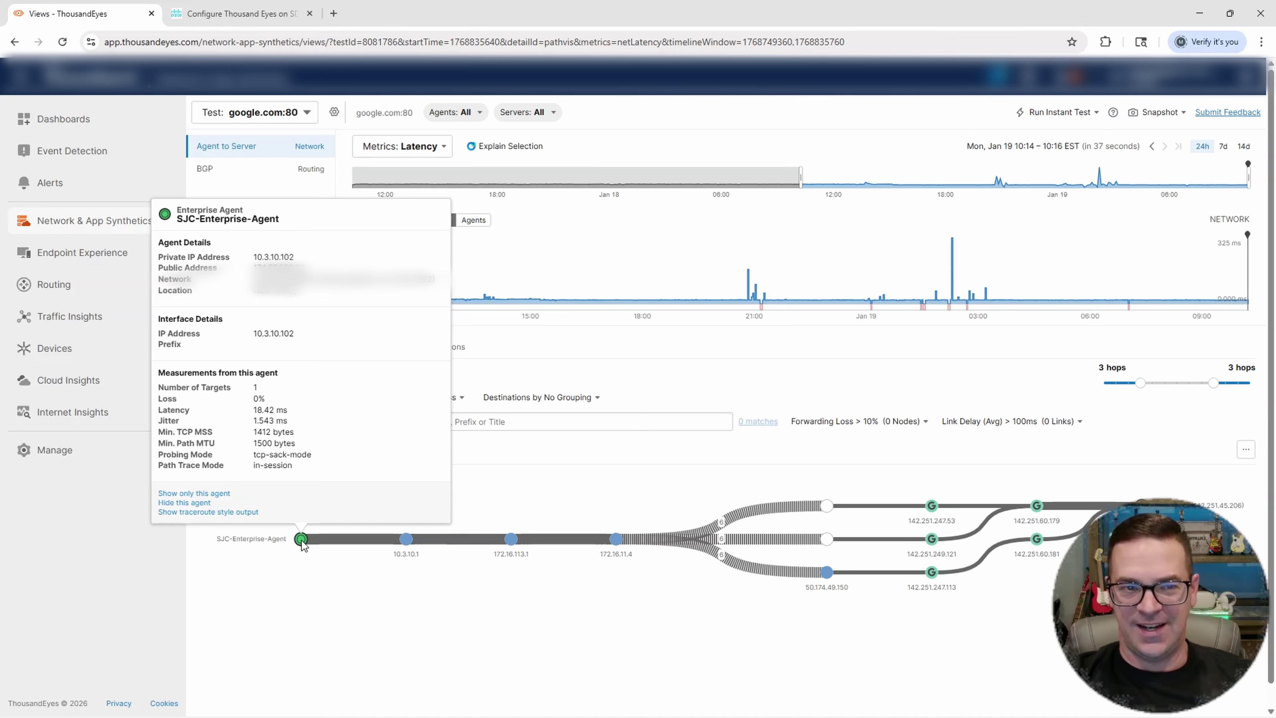
mouse_move(363, 547)
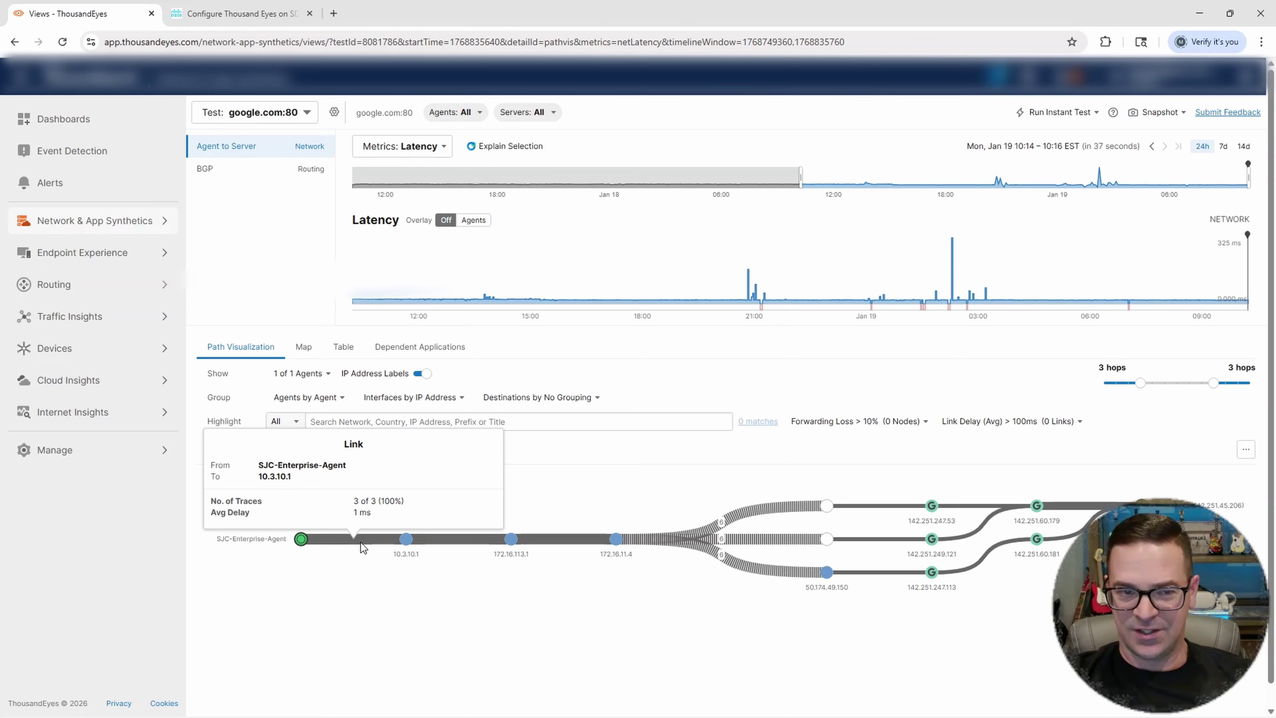
click(407, 541)
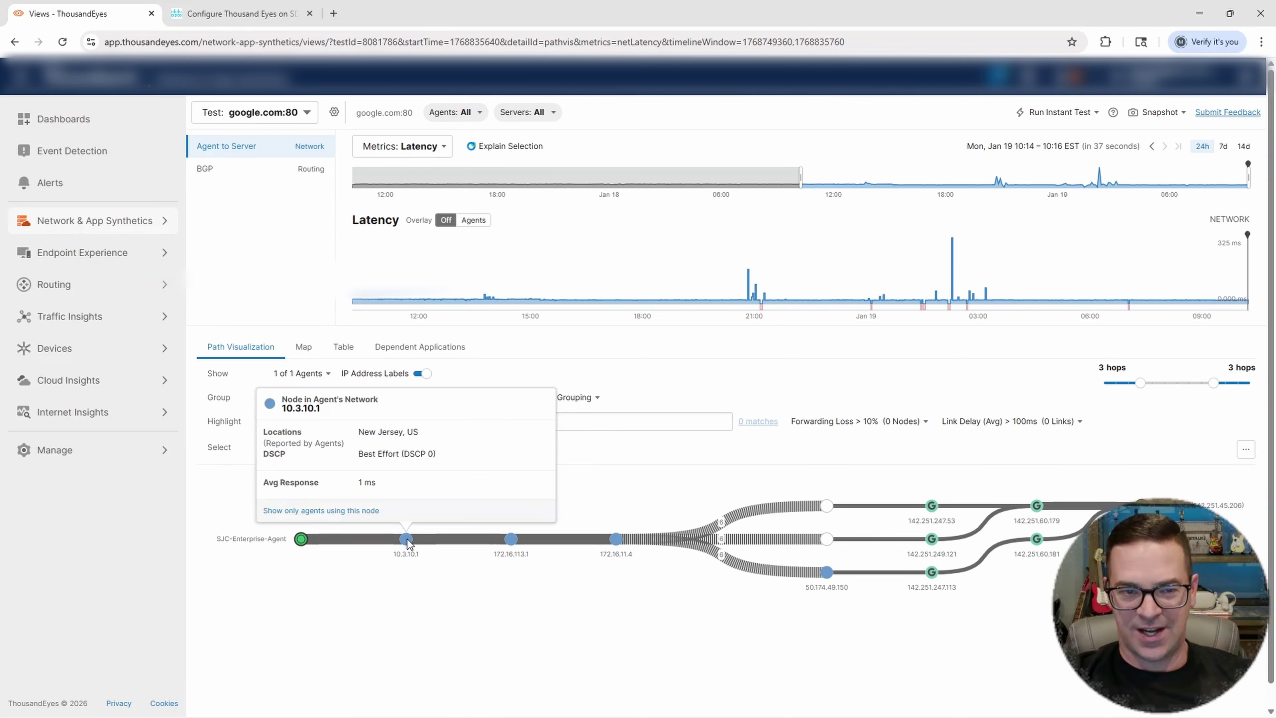
mouse_move(463, 540)
mouse_move(513, 544)
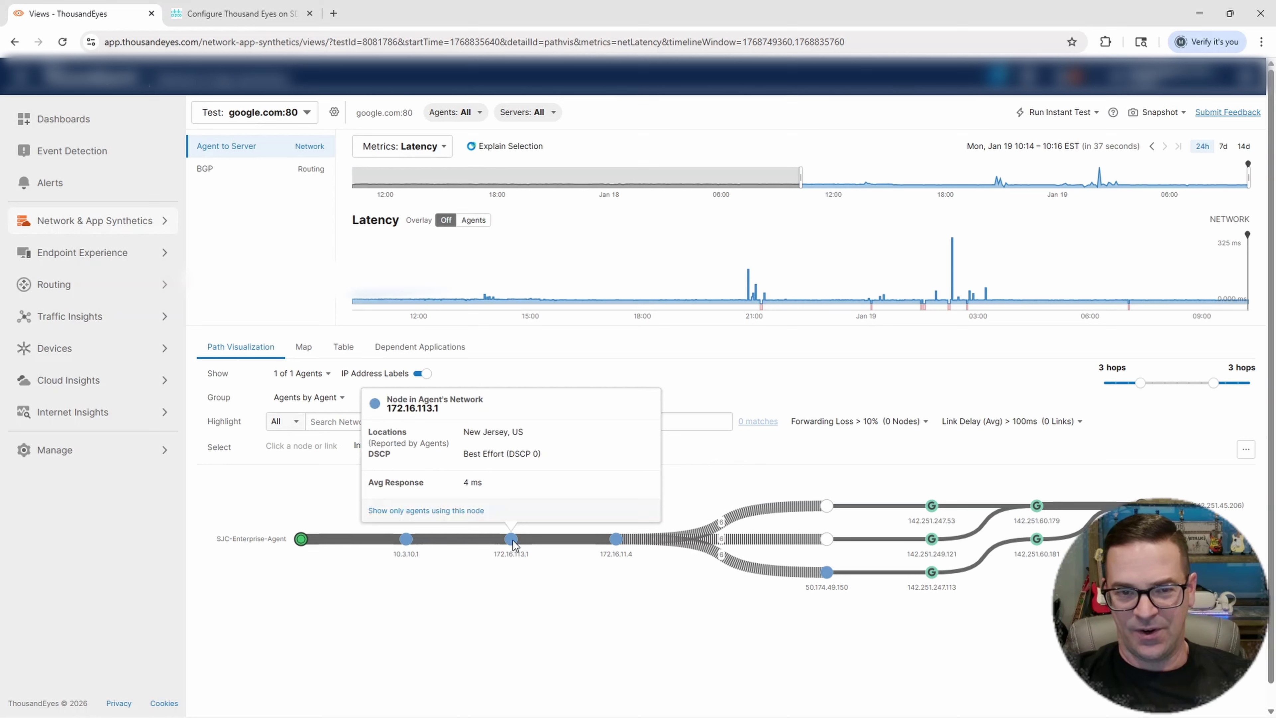
mouse_move(562, 543)
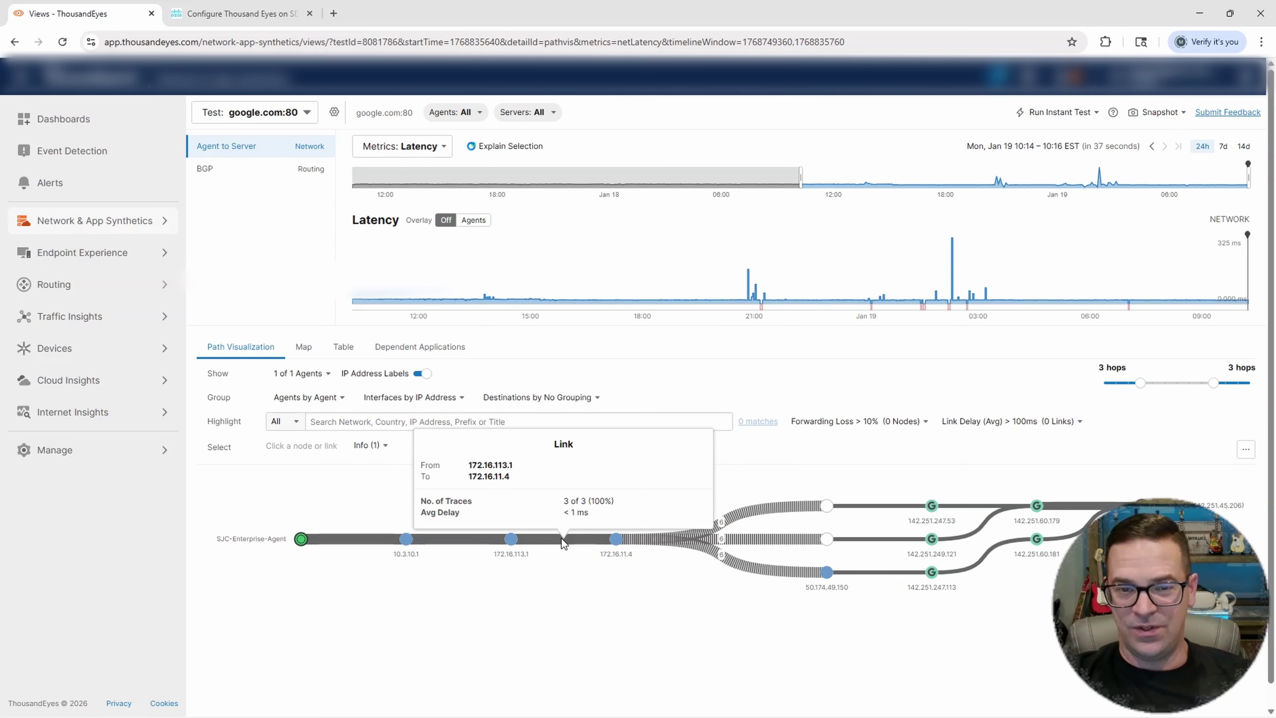
mouse_move(618, 540)
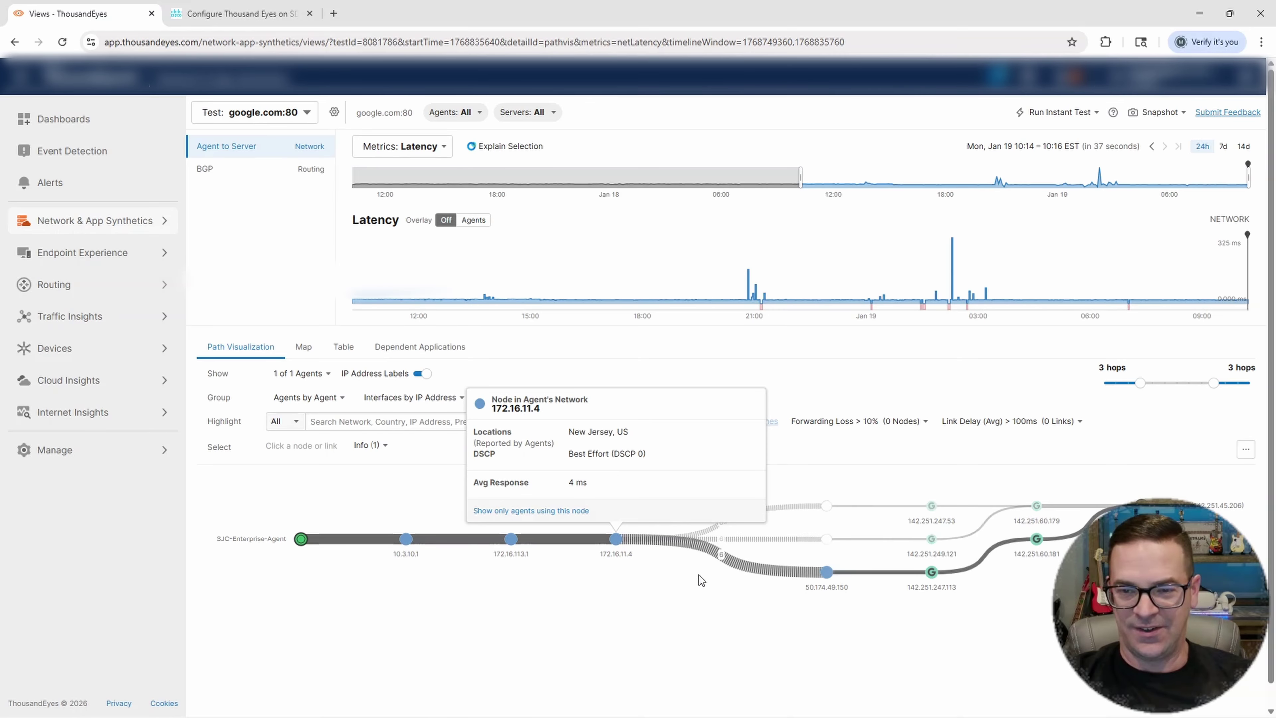
Inspect the Google verified destination node 142.251.45.206 and open the BGP view for its prefix 142.250.0.0/15
mouse_move(932, 573)
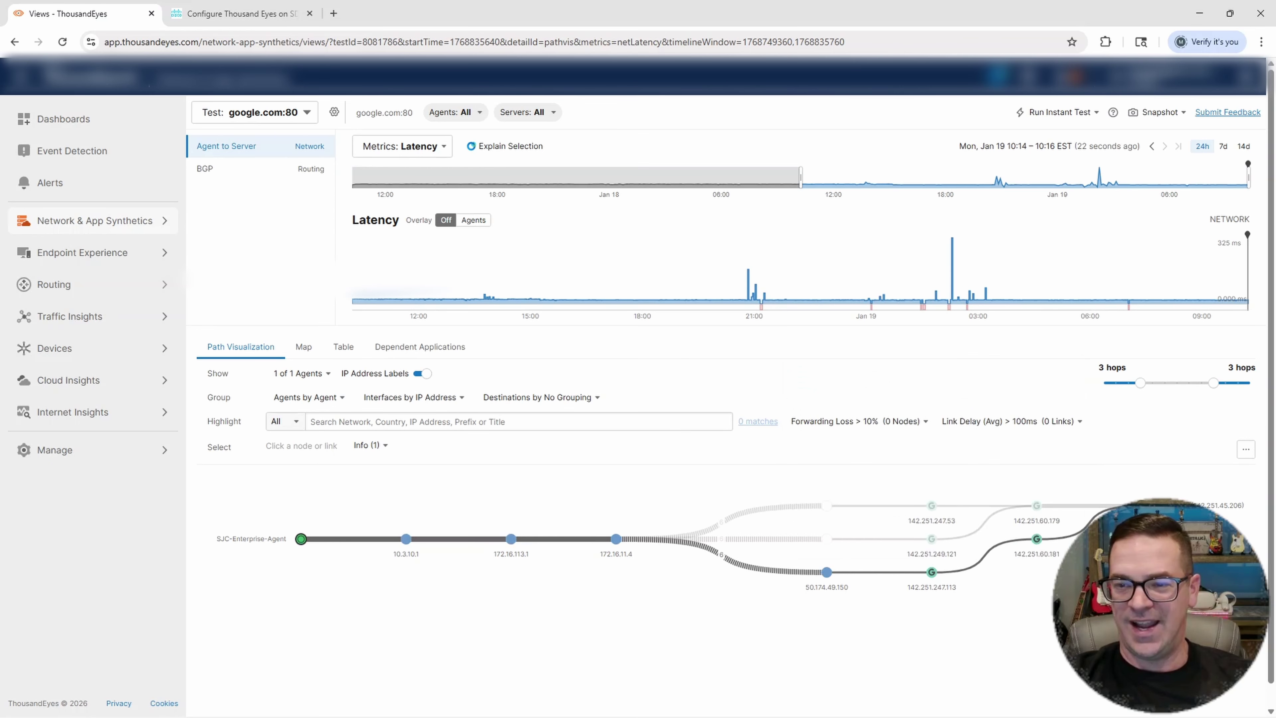
mouse_move(1142, 505)
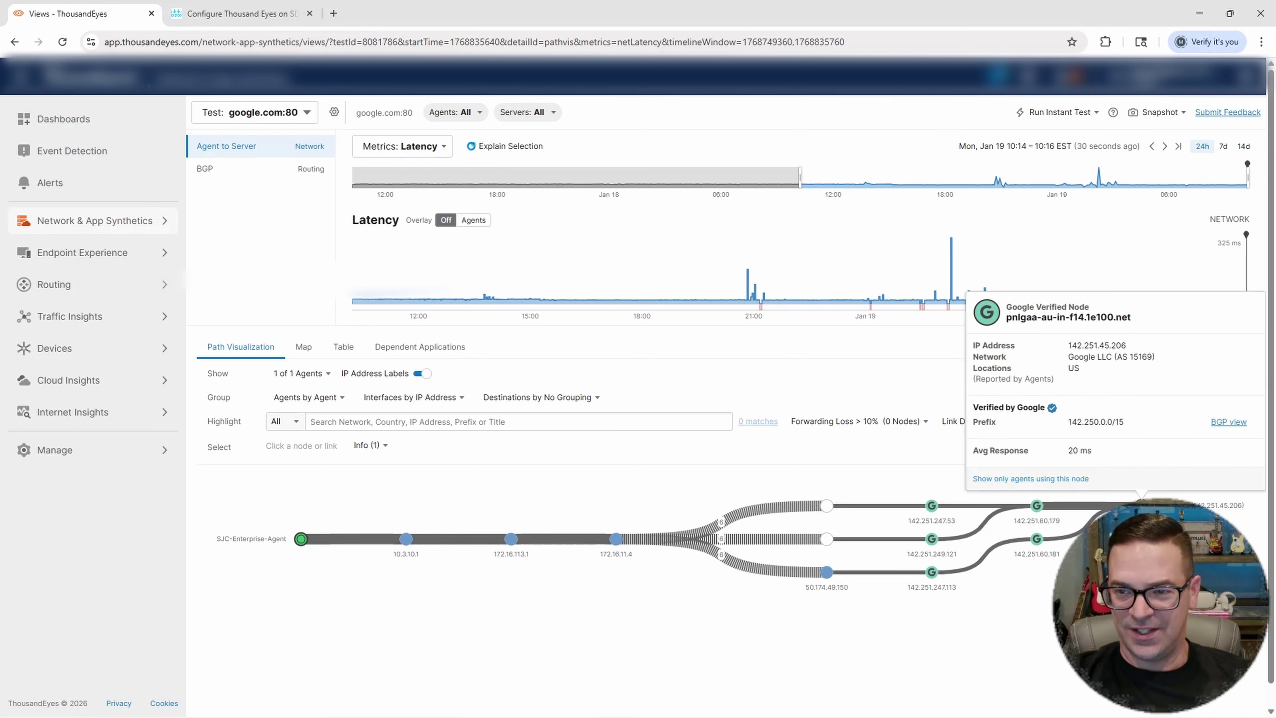
click(1231, 424)
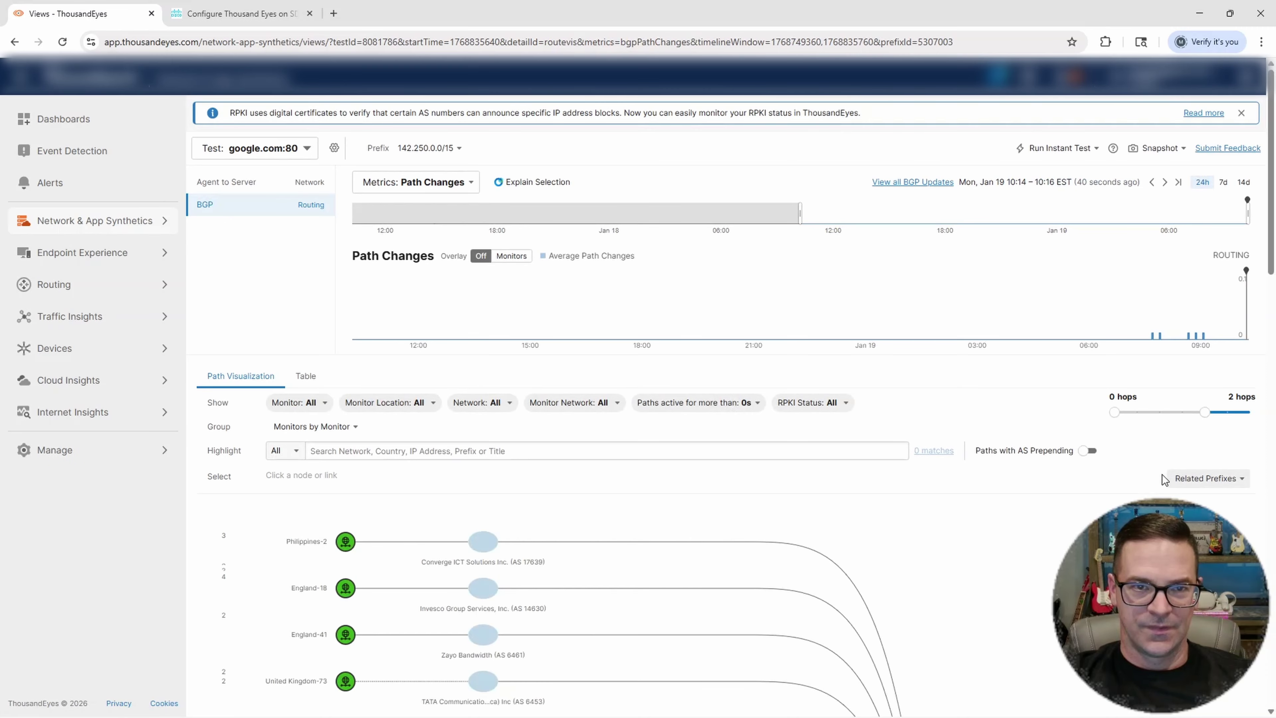
Examine the BGP paths from the monitors to 142.250.0.0/15, including the Google LLC origin AS and the routes through The Constant Company
scroll(1111, 501, down, 5)
scroll(1112, 505, down, 10)
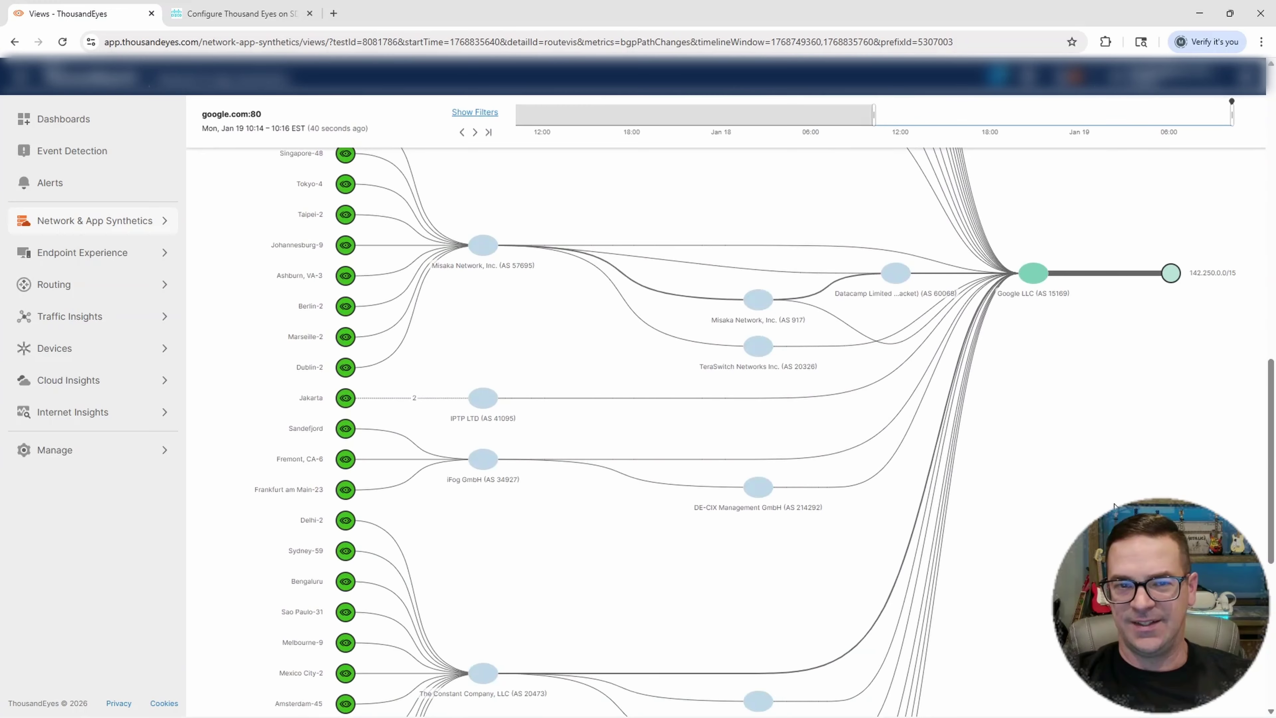
scroll(1114, 506, up, 2)
scroll(1273, 402, up, 3)
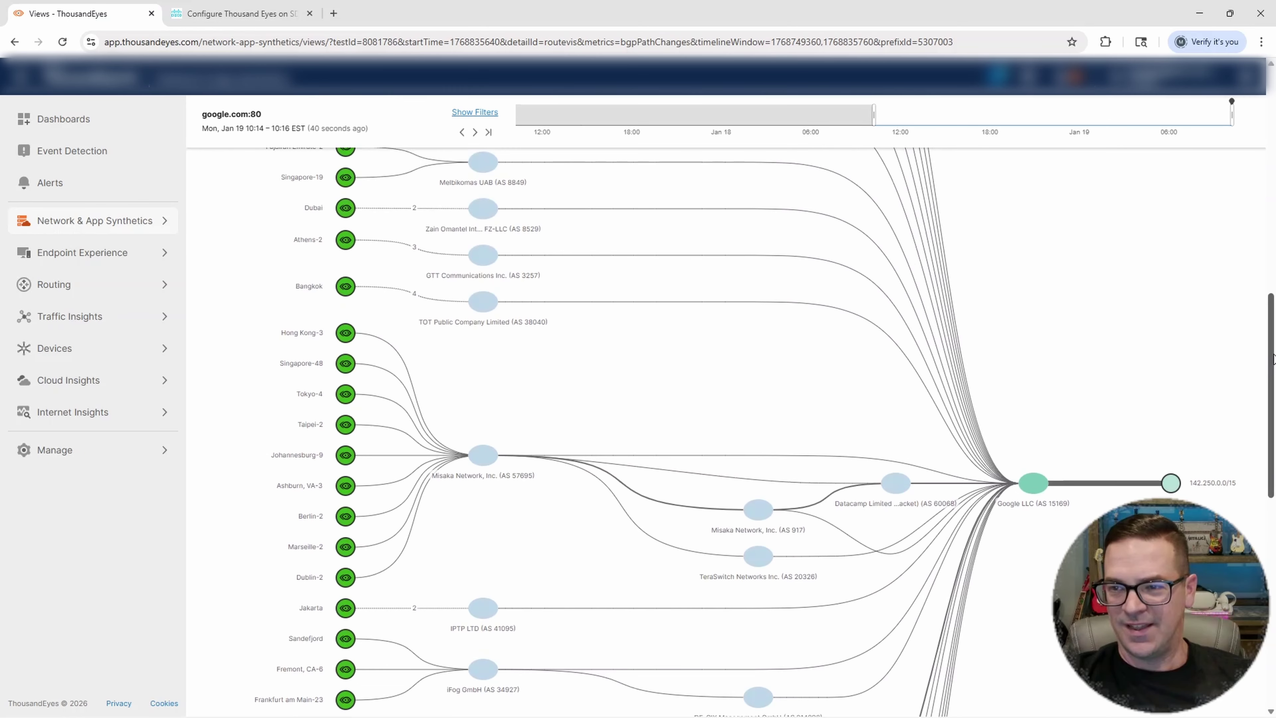
scroll(1093, 409, down, 2)
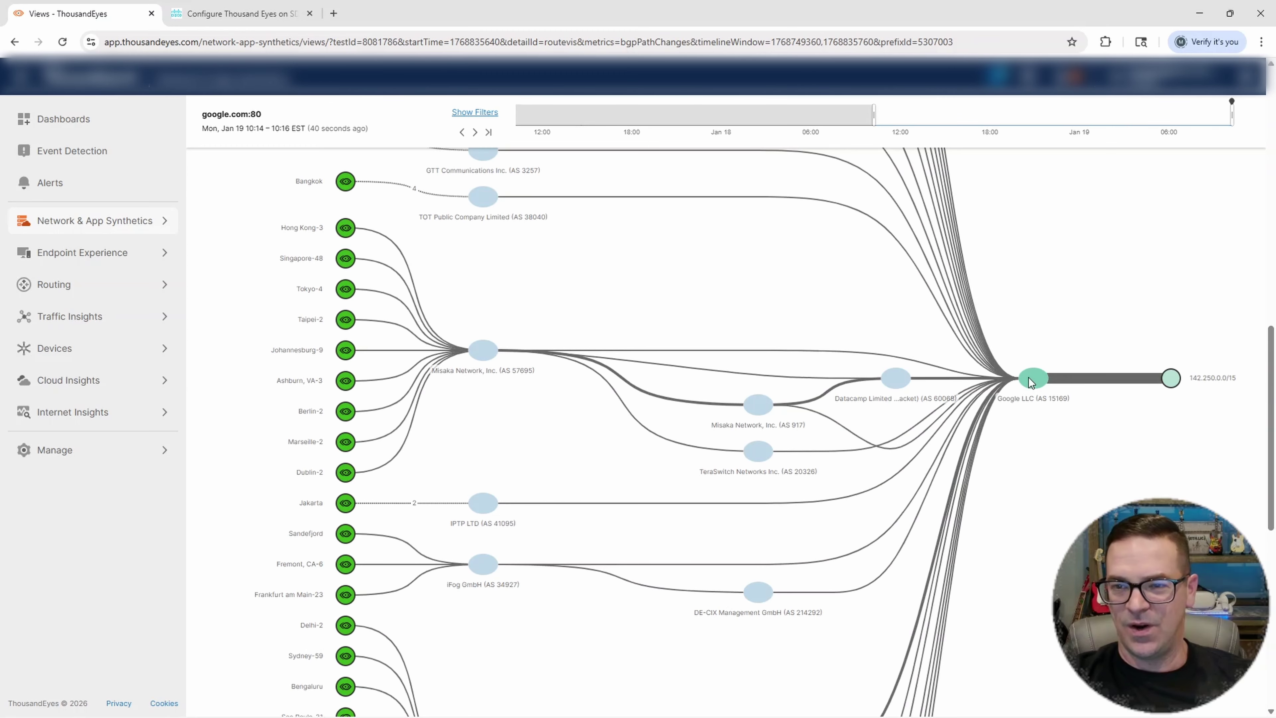
mouse_move(1031, 382)
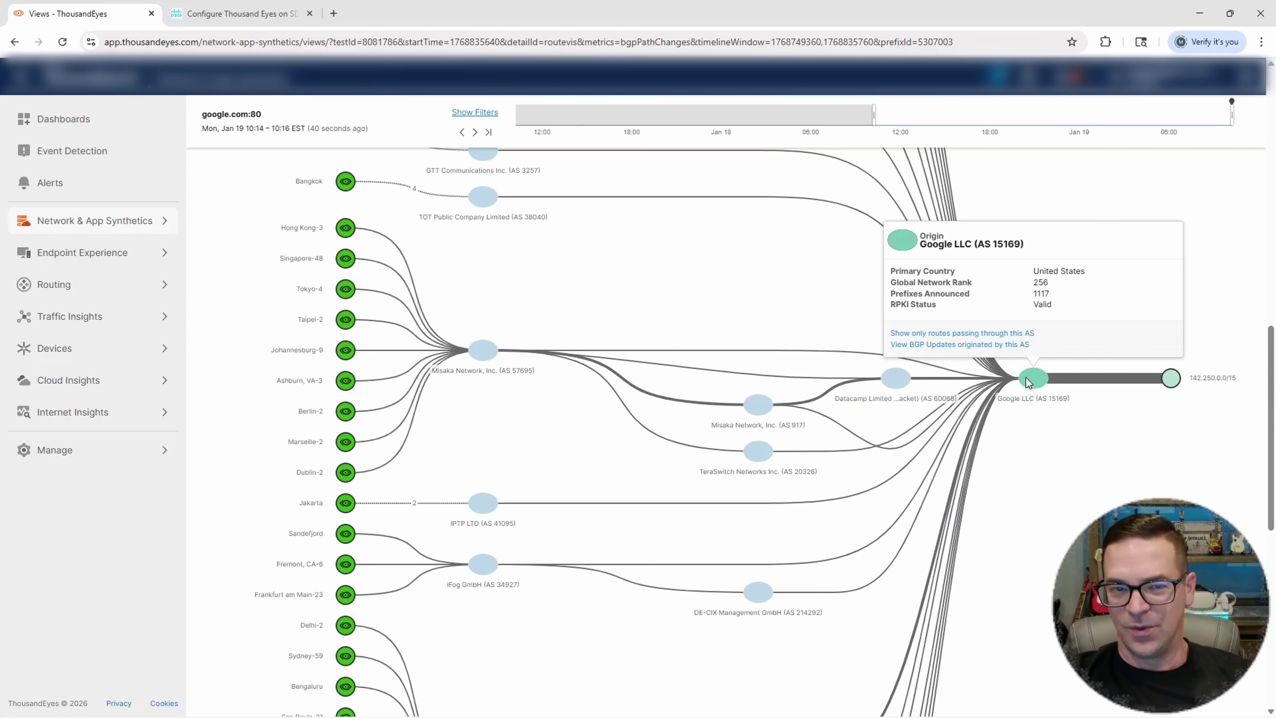
scroll(647, 455, down, 4)
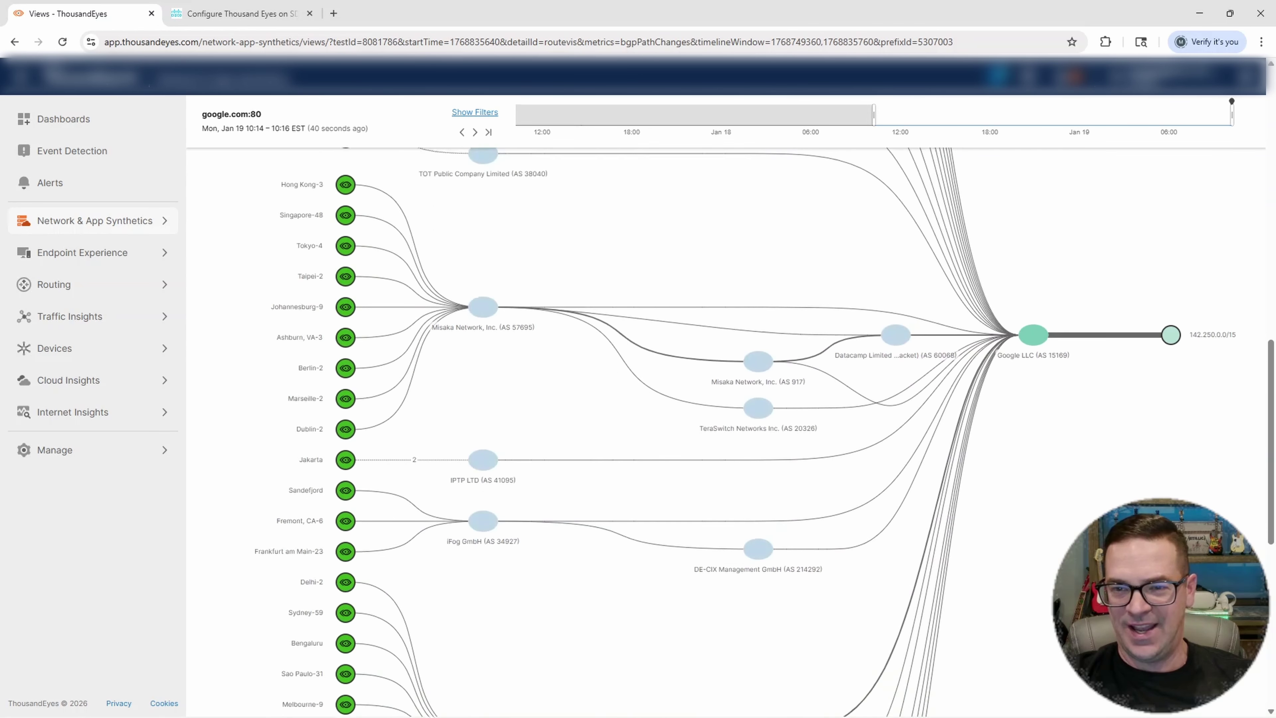
scroll(1050, 556, down, 3)
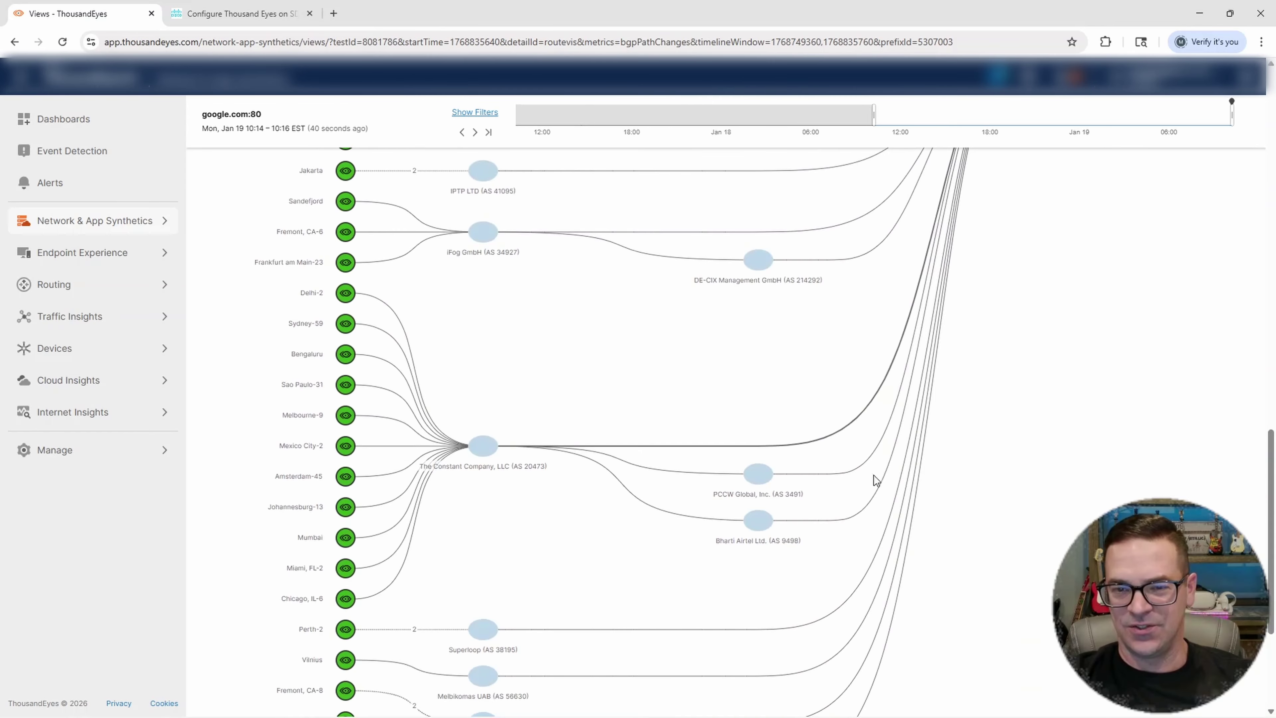
mouse_move(845, 427)
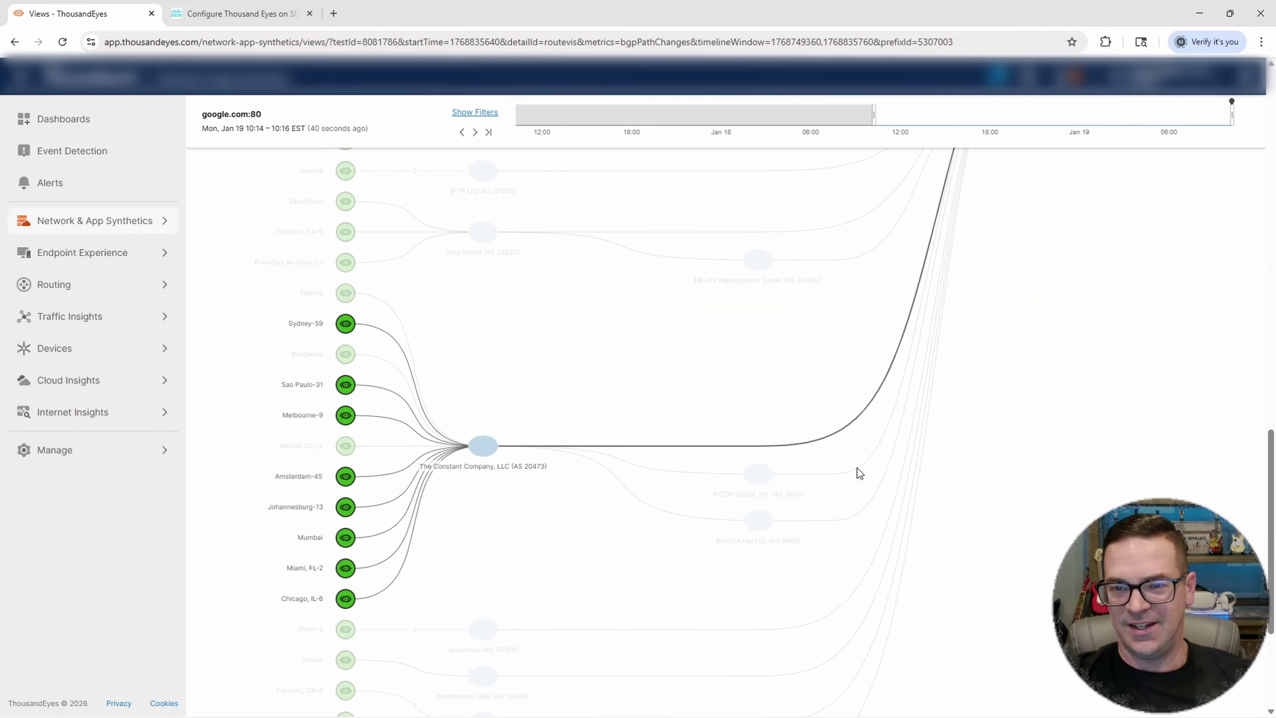
mouse_move(857, 468)
scroll(1012, 496, up, 12)
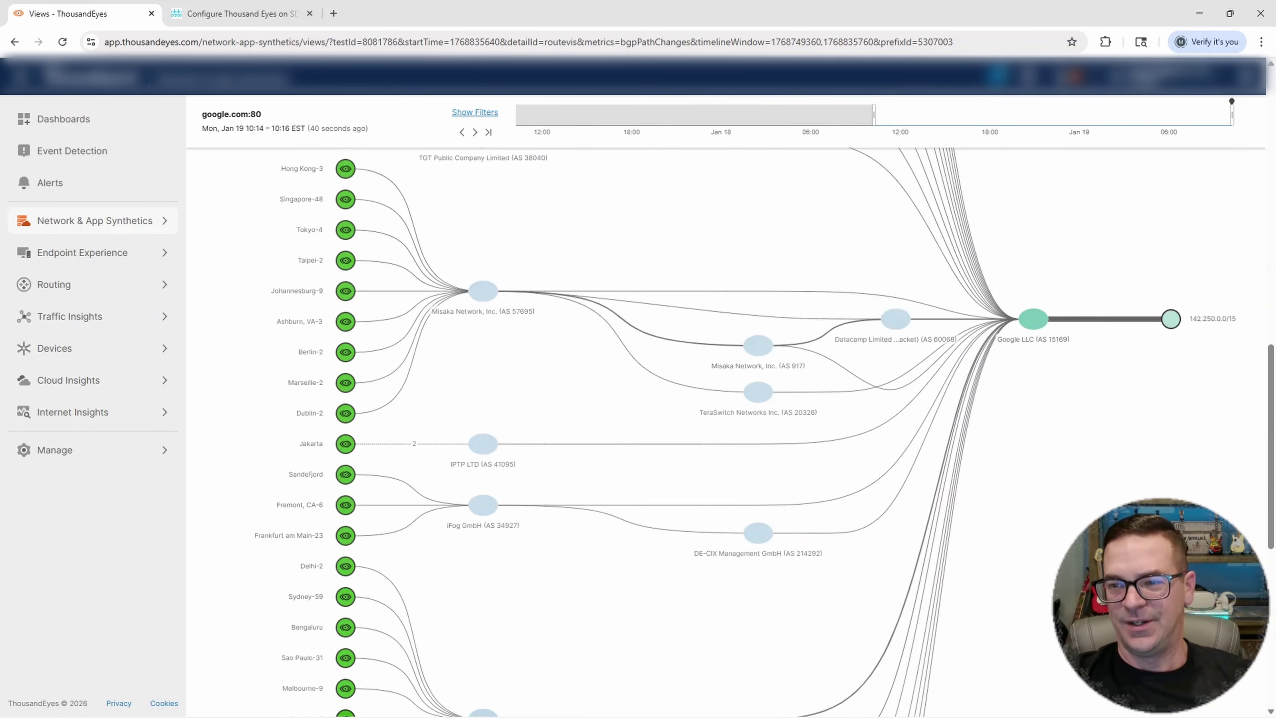
scroll(1019, 522, up, 6)
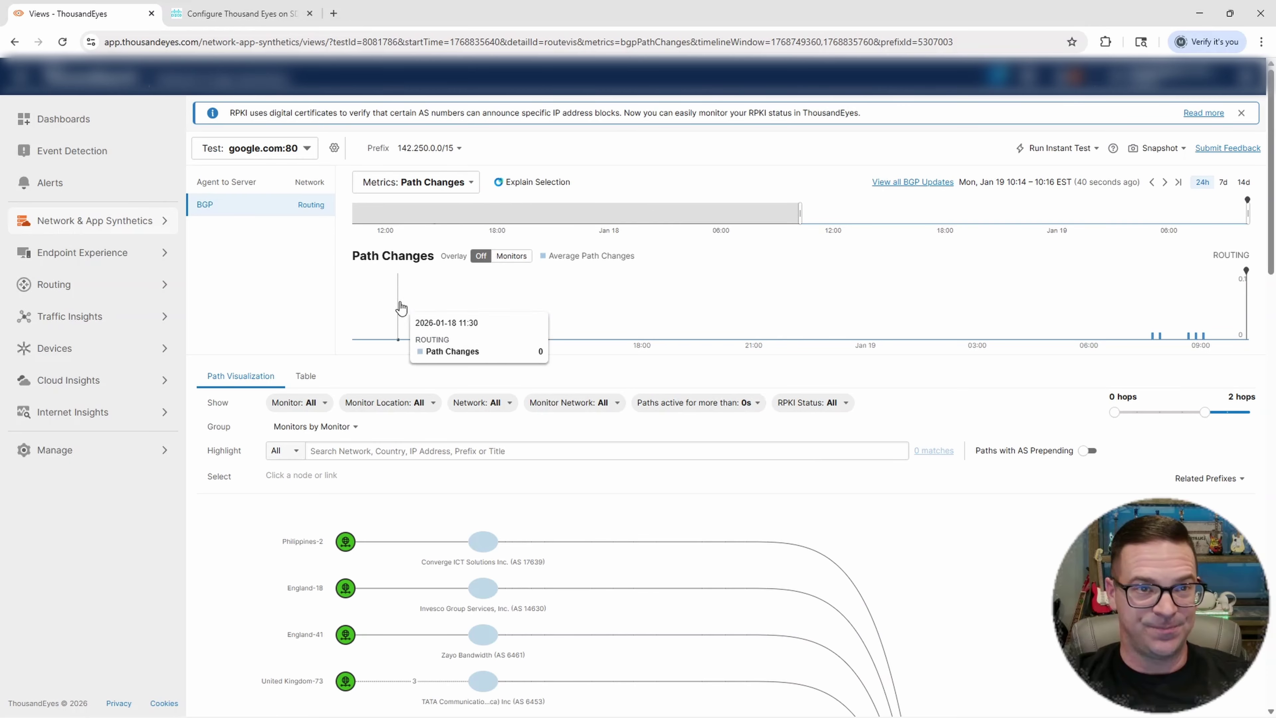
Keep the google.com:80 test selected and change the primary metric to Loss
click(301, 147)
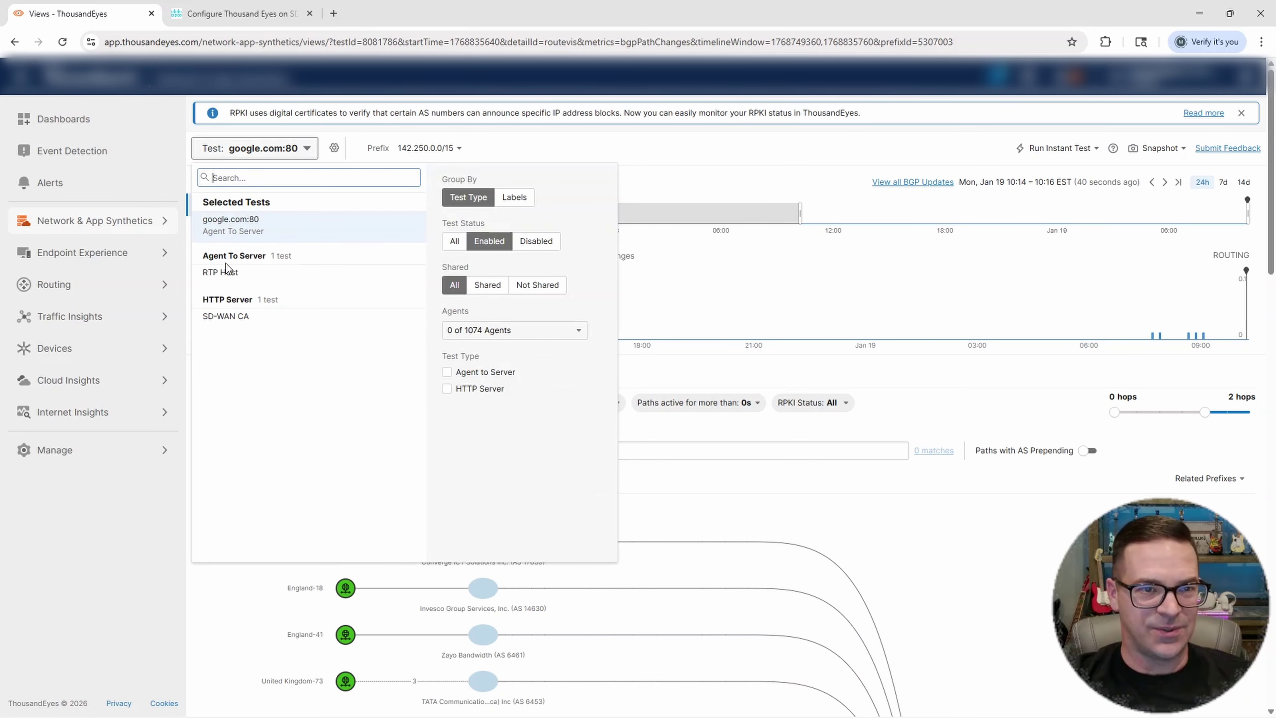
click(239, 225)
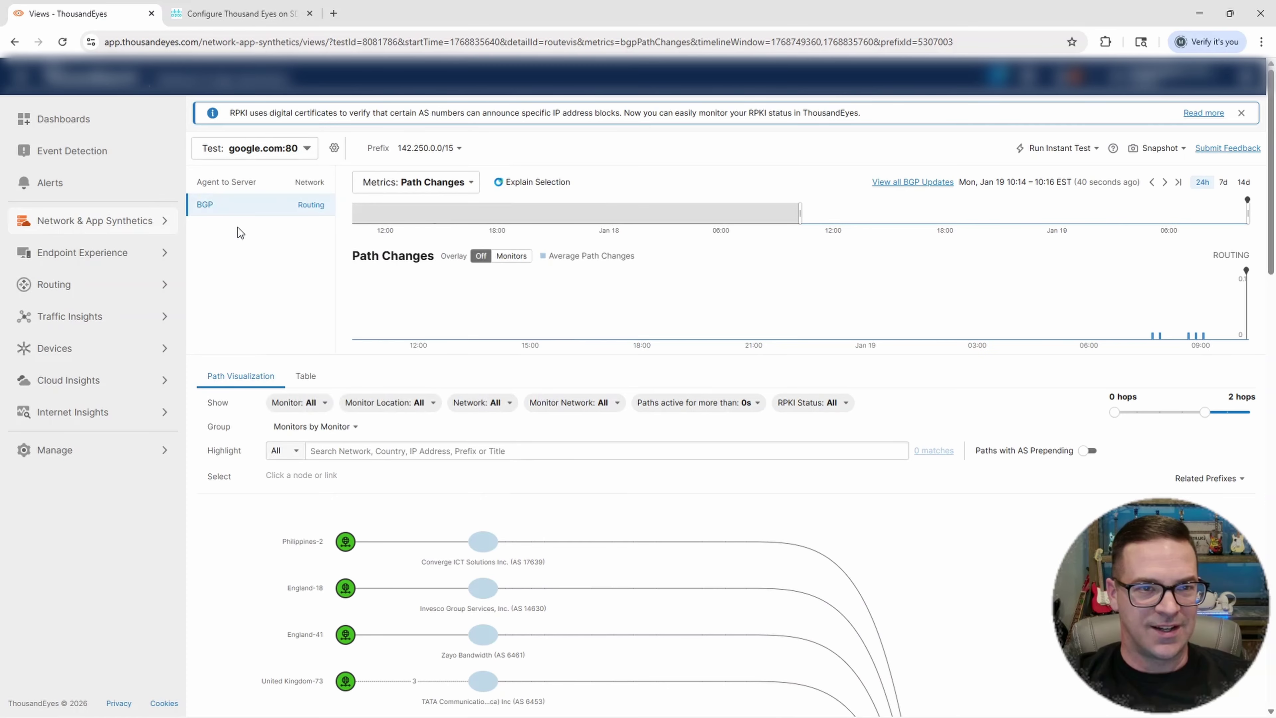
click(434, 187)
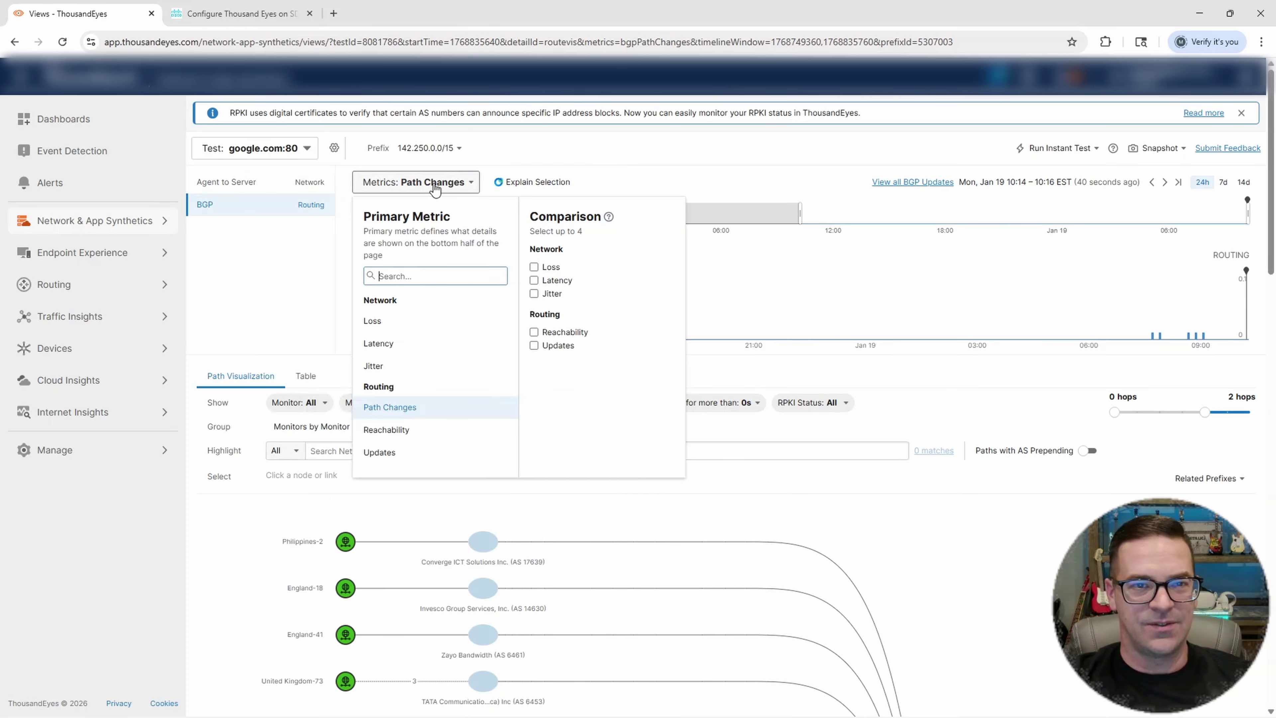
click(376, 321)
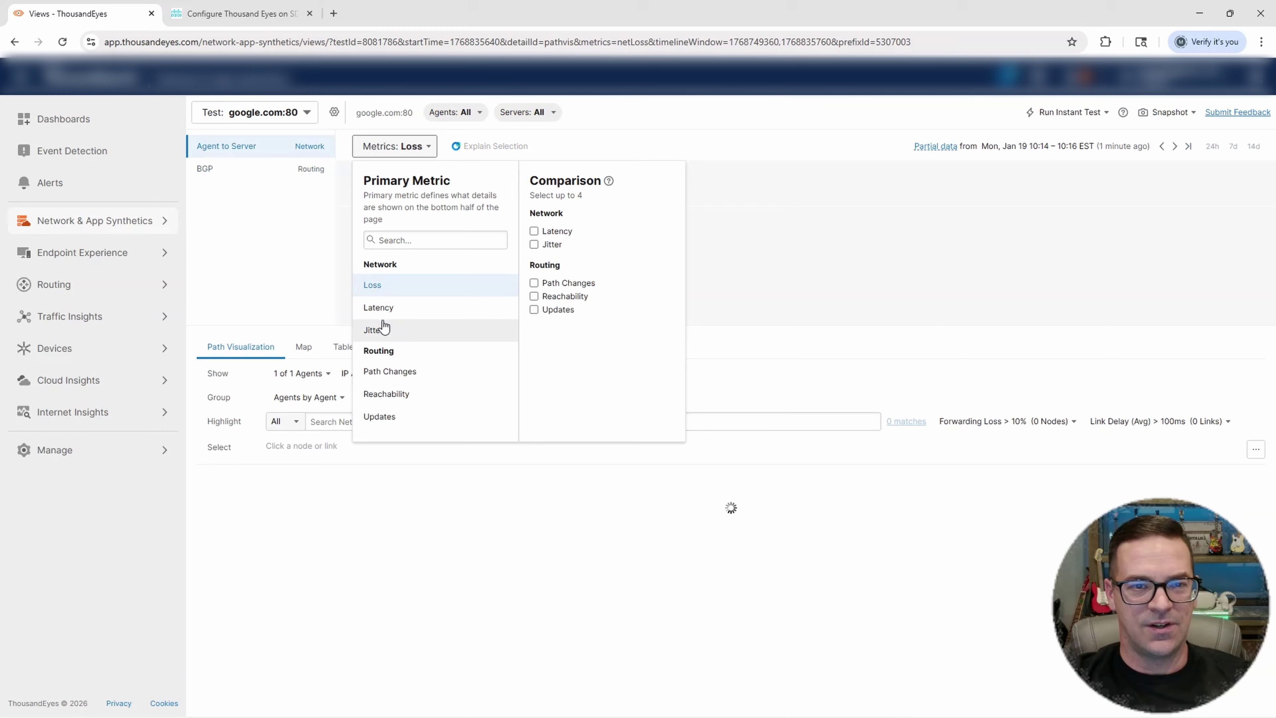
Change the primary metric of the google.com:80 test to Latency
click(414, 151)
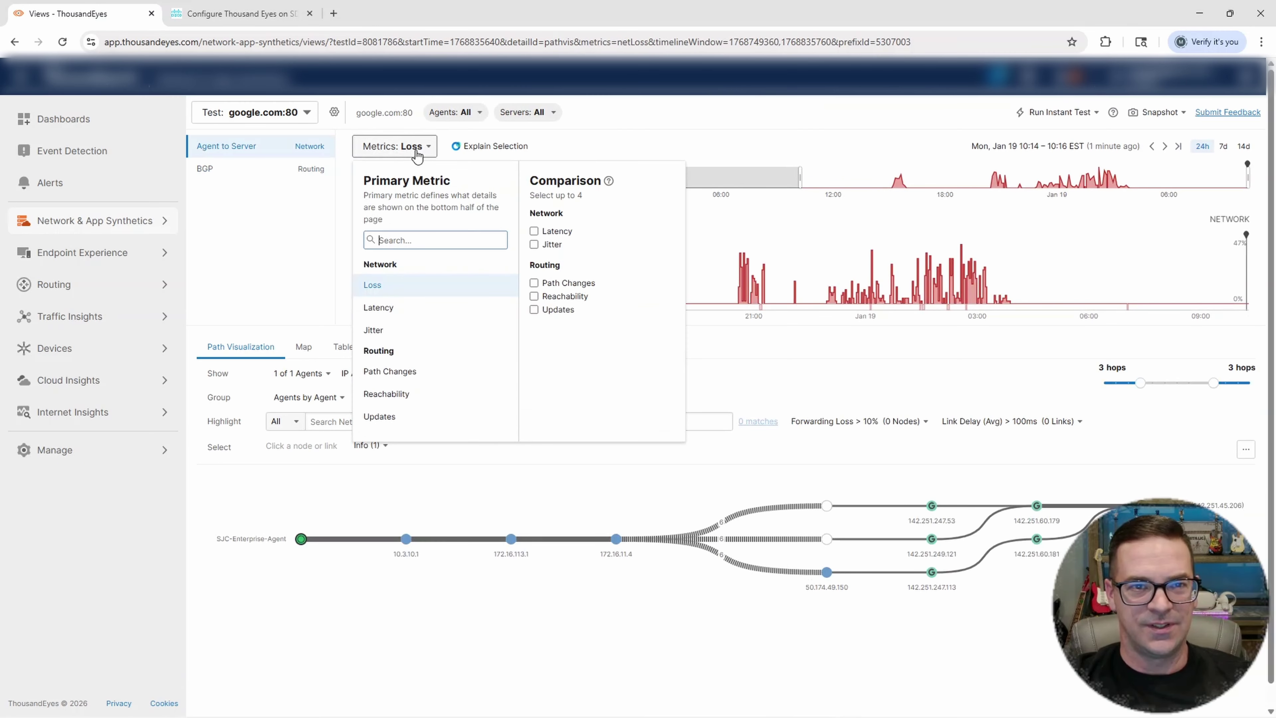
click(393, 310)
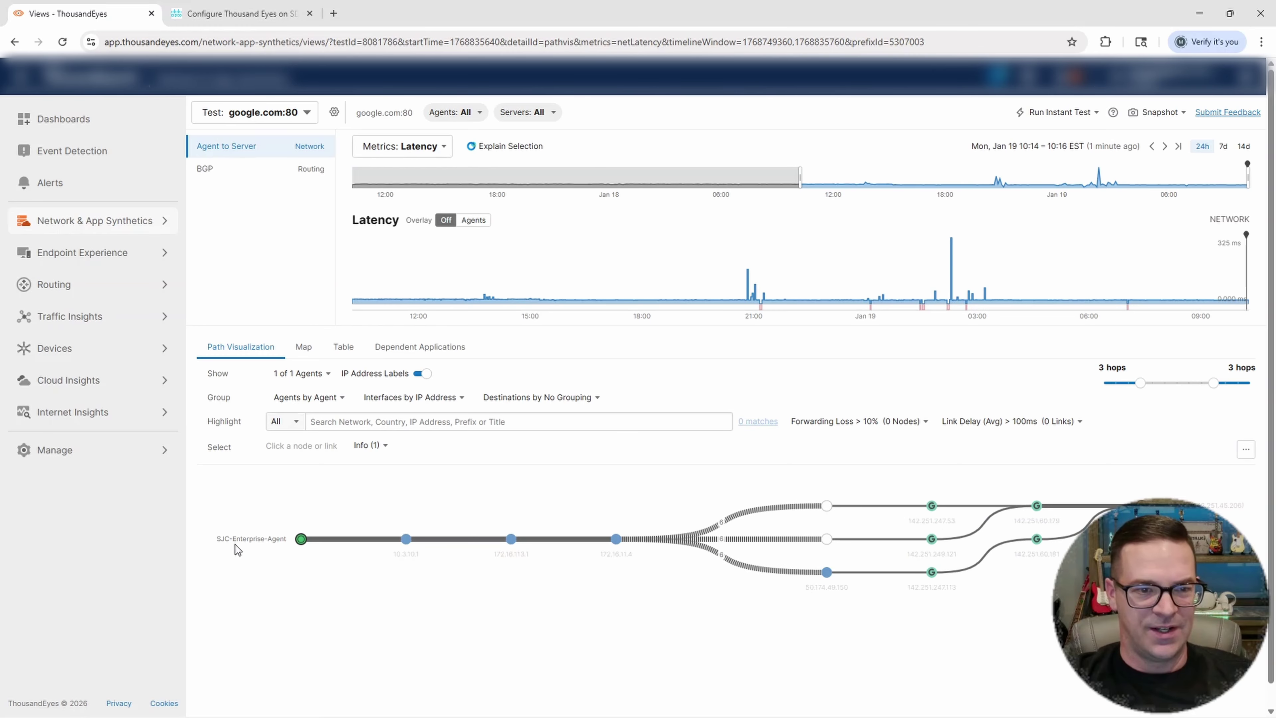
Switch to the SDWAN lab in Cisco Modeling Labs and inspect the settings of the SJC-Agent node
mouse_move(713, 716)
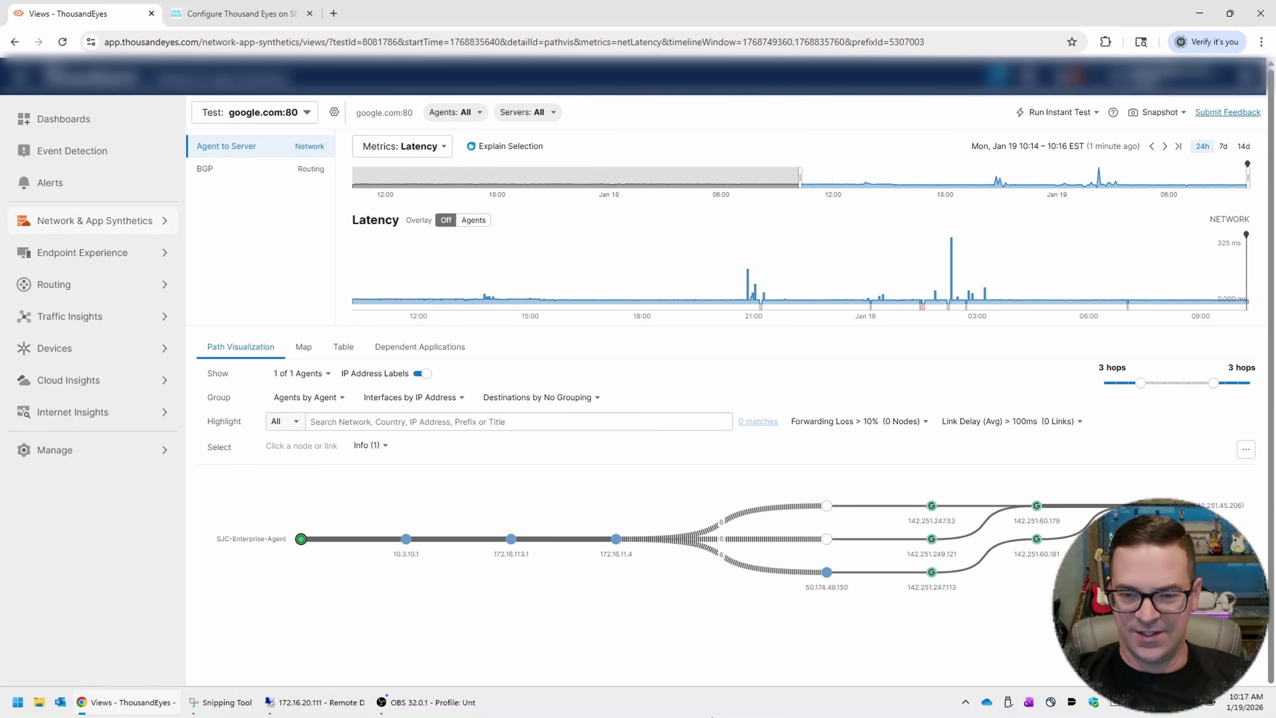
click(329, 710)
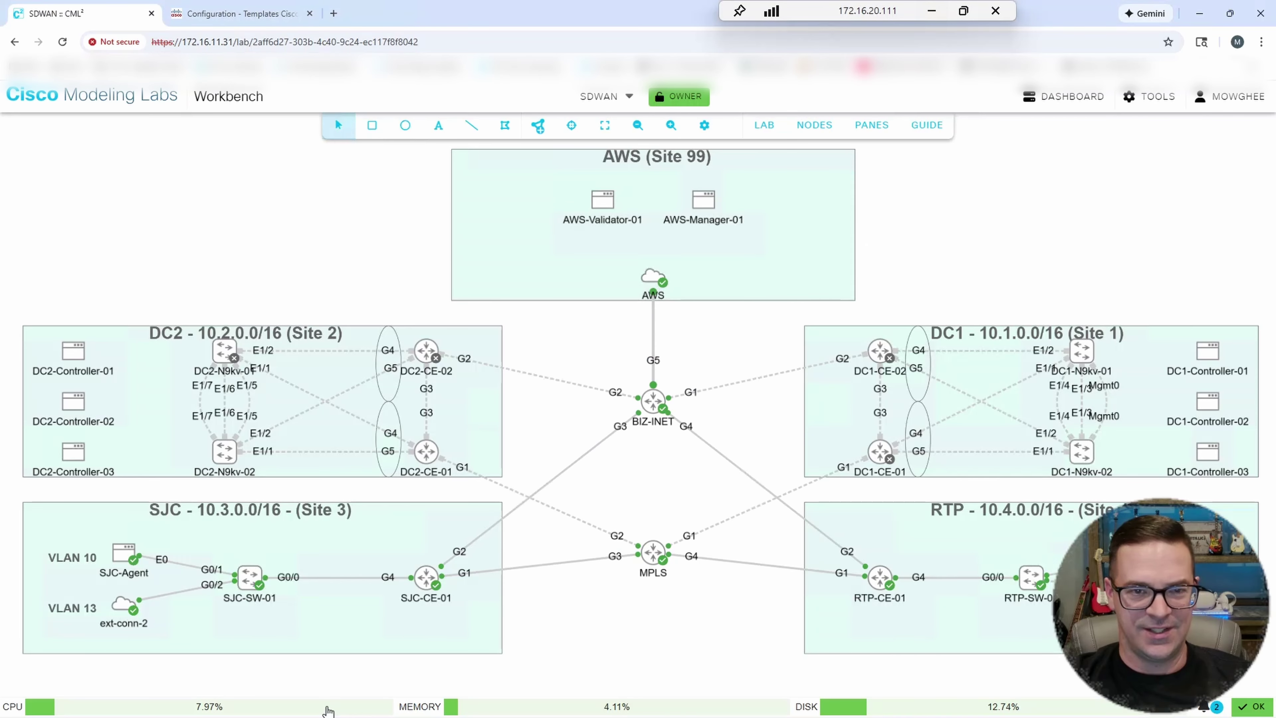
click(121, 559)
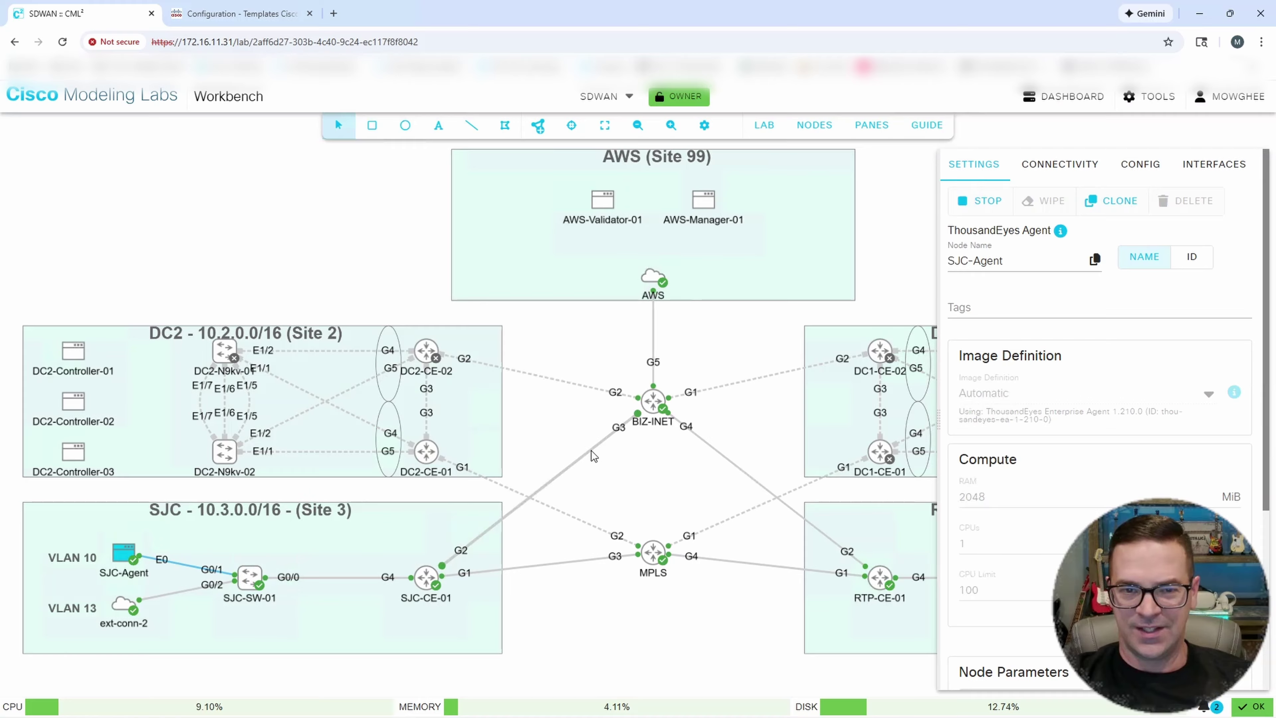
click(912, 197)
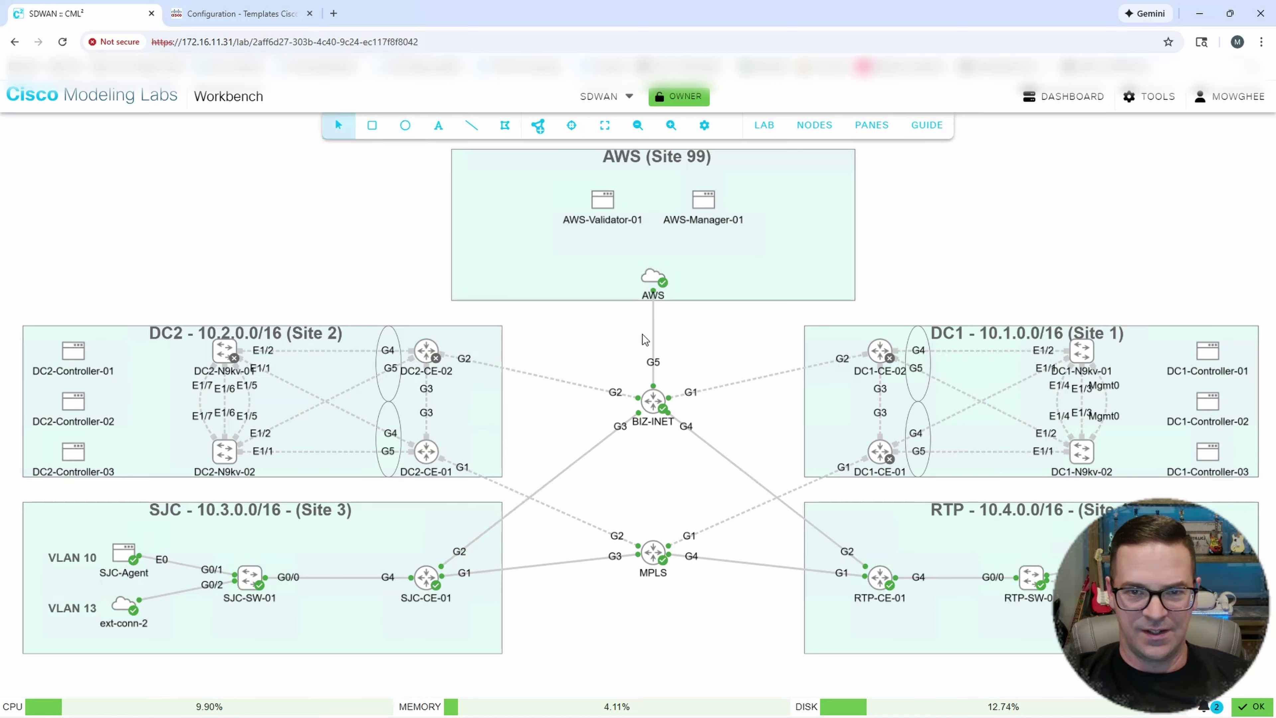
Set the latency of the link between BIZ-INET and SJC-CE-01 to 300 ms, enable the link condition and apply it
click(654, 339)
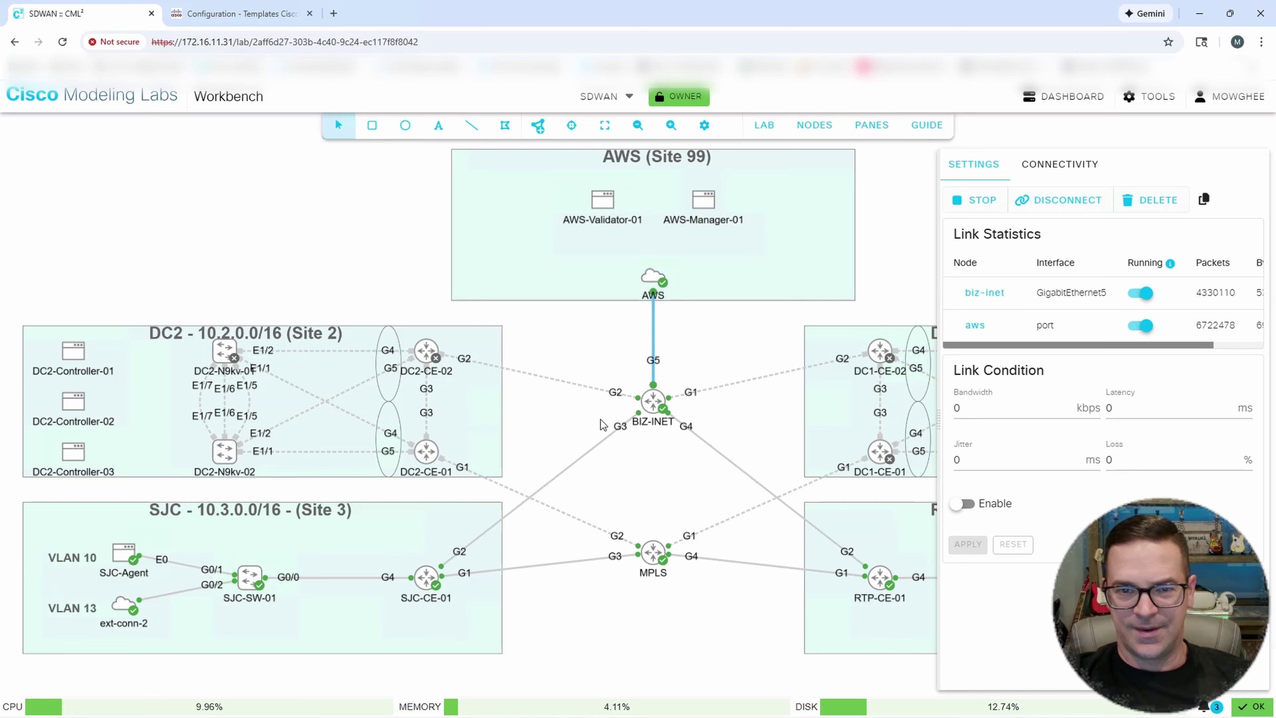
click(597, 445)
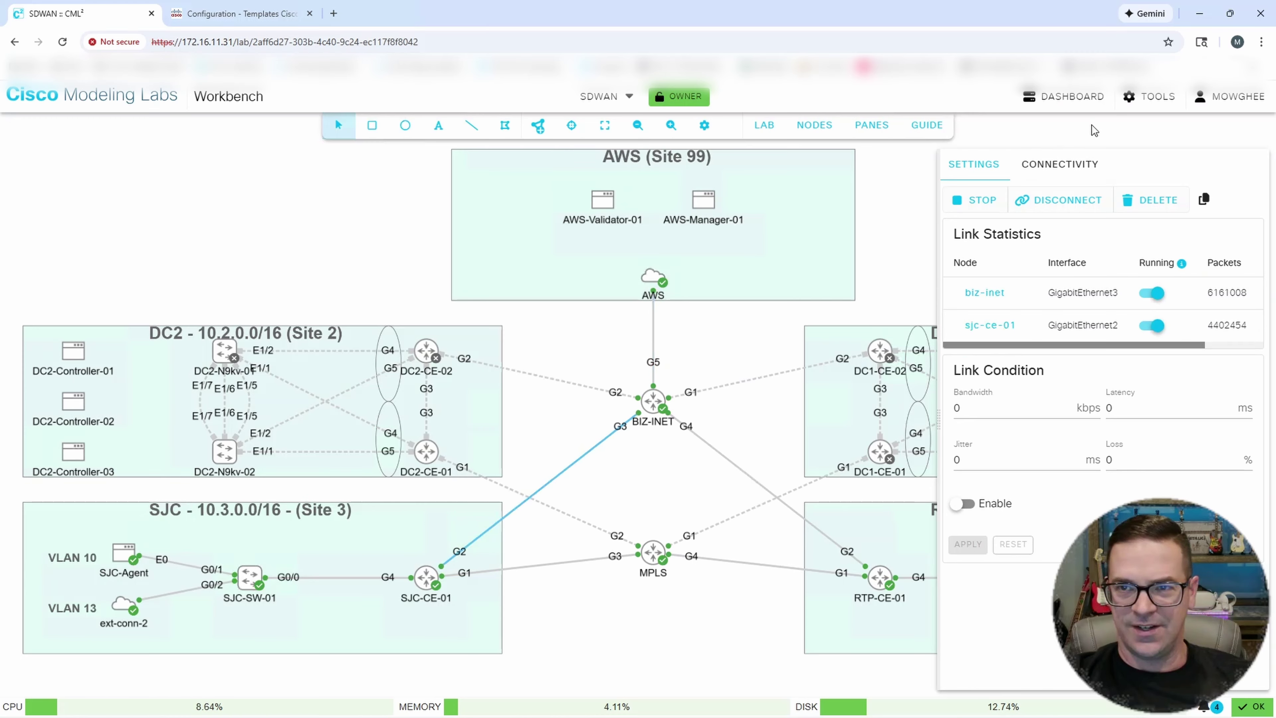
click(1091, 125)
click(587, 451)
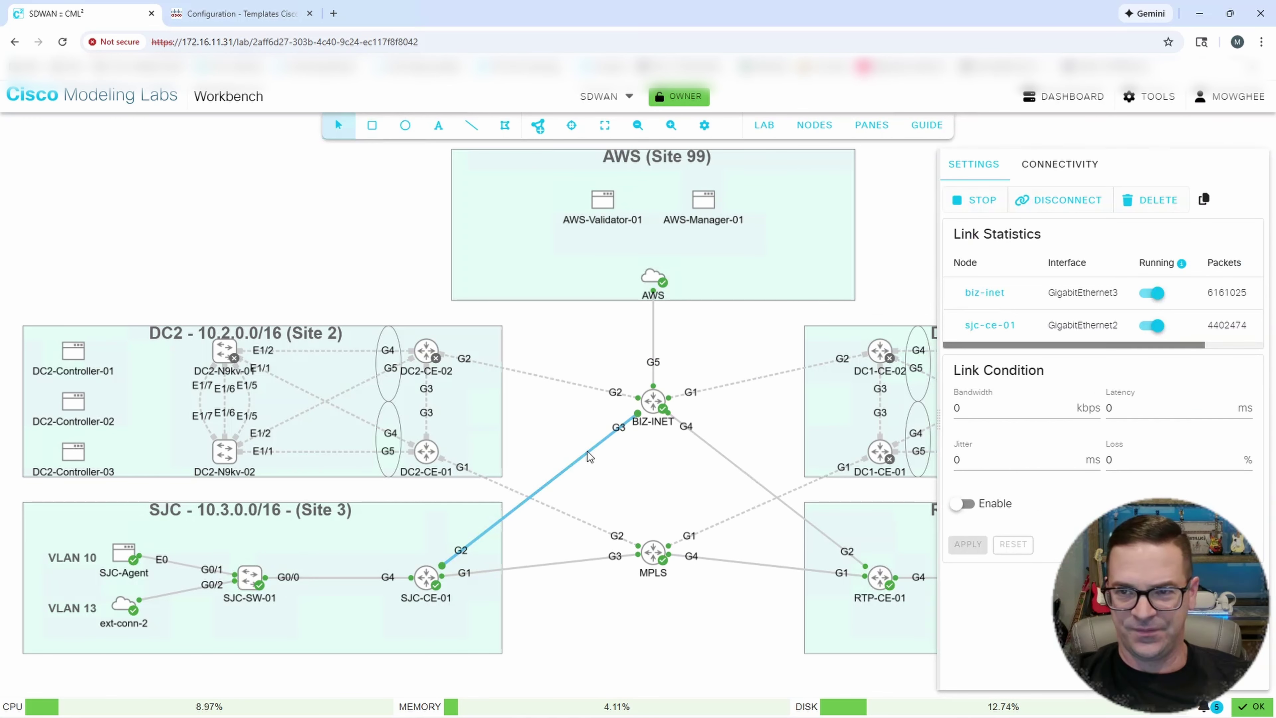
double_click(1123, 410)
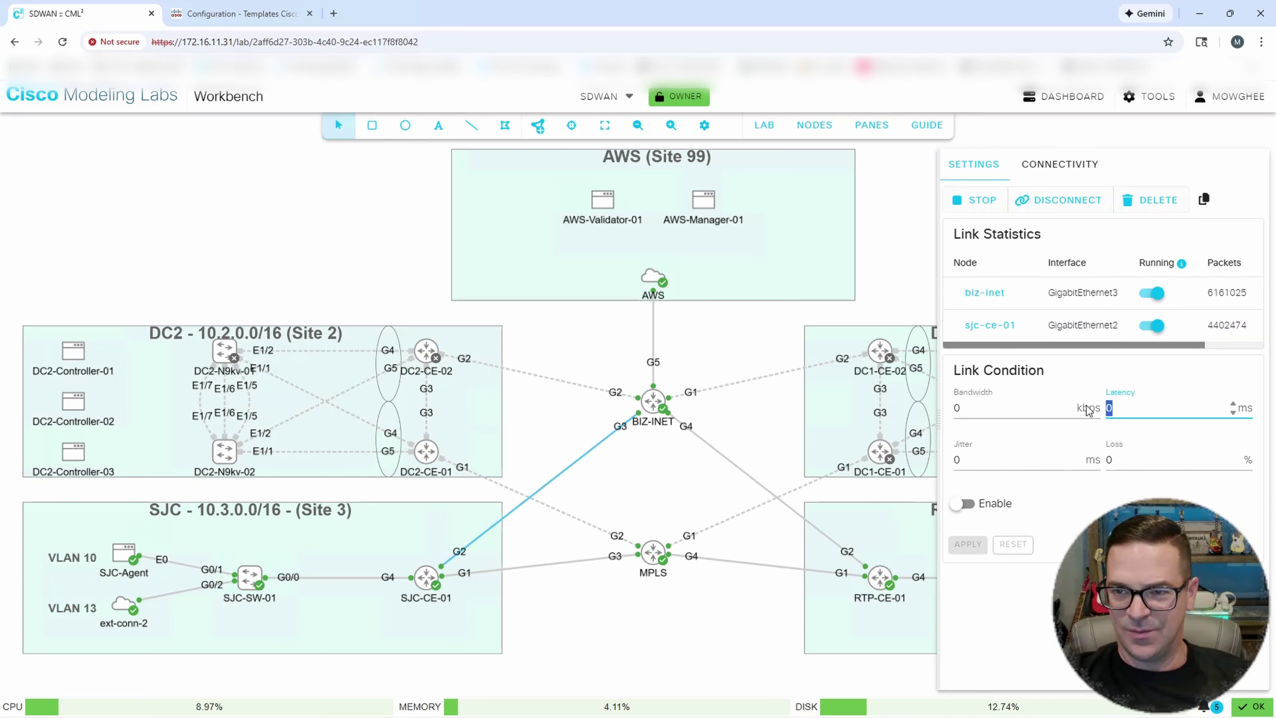
text(30)
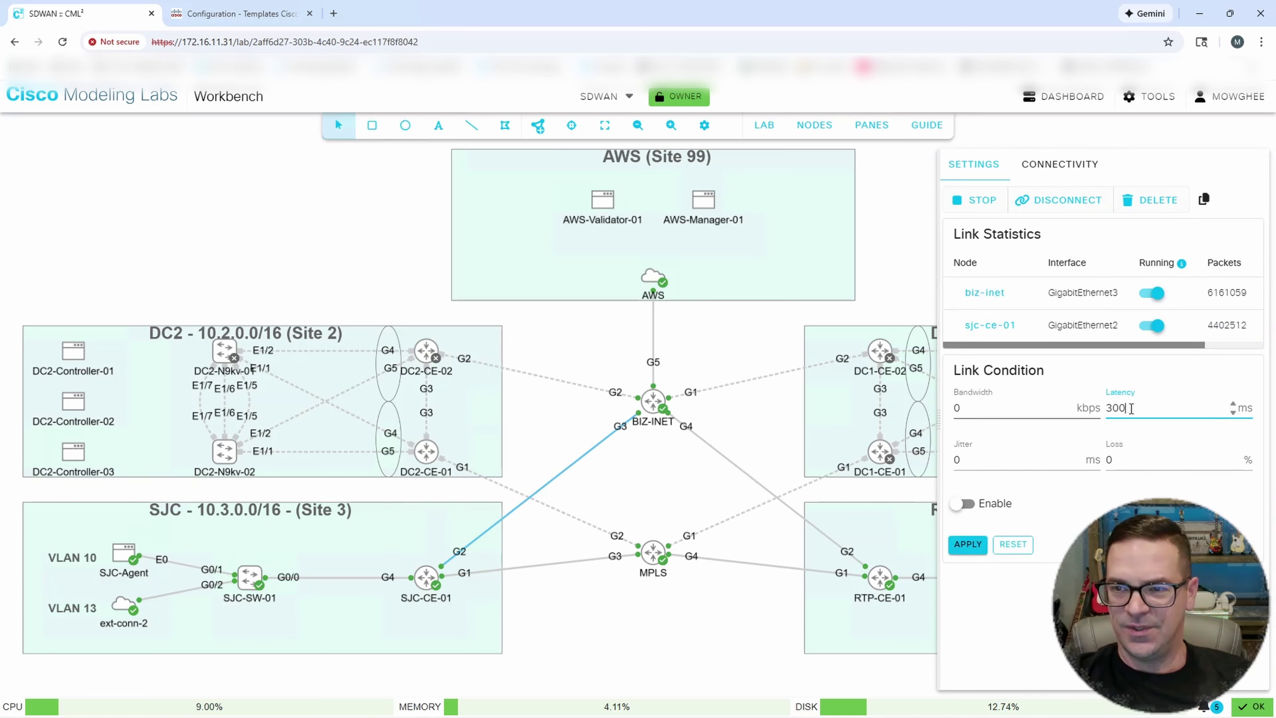
text(0)
click(968, 508)
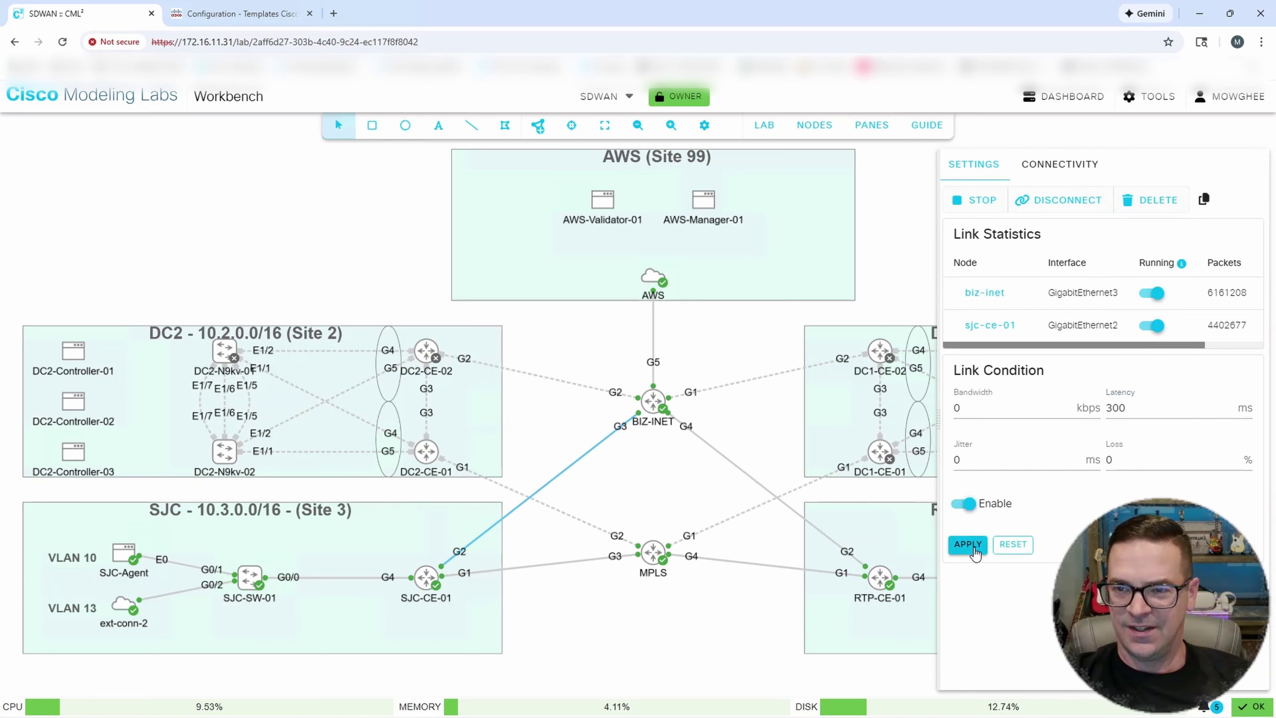
click(968, 544)
click(672, 486)
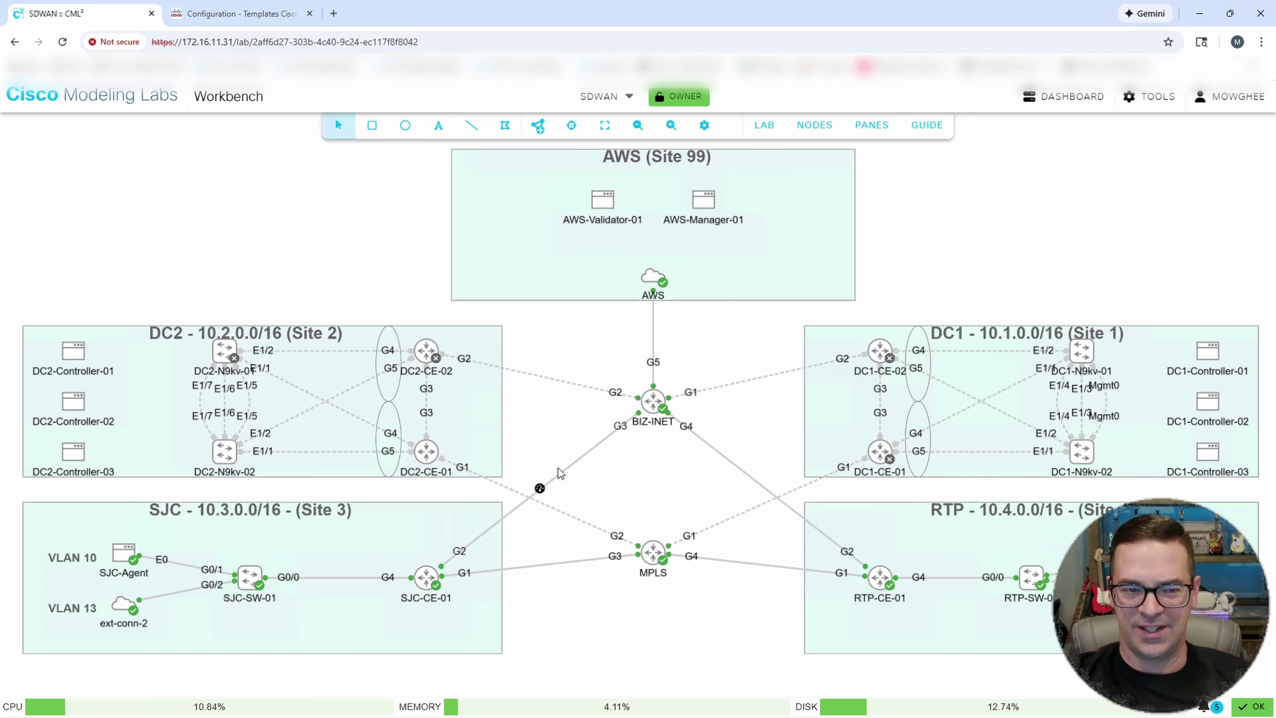
Return to ThousandEyes and reopen the Network & App Synthetics views to load the latest test results
mouse_move(745, 716)
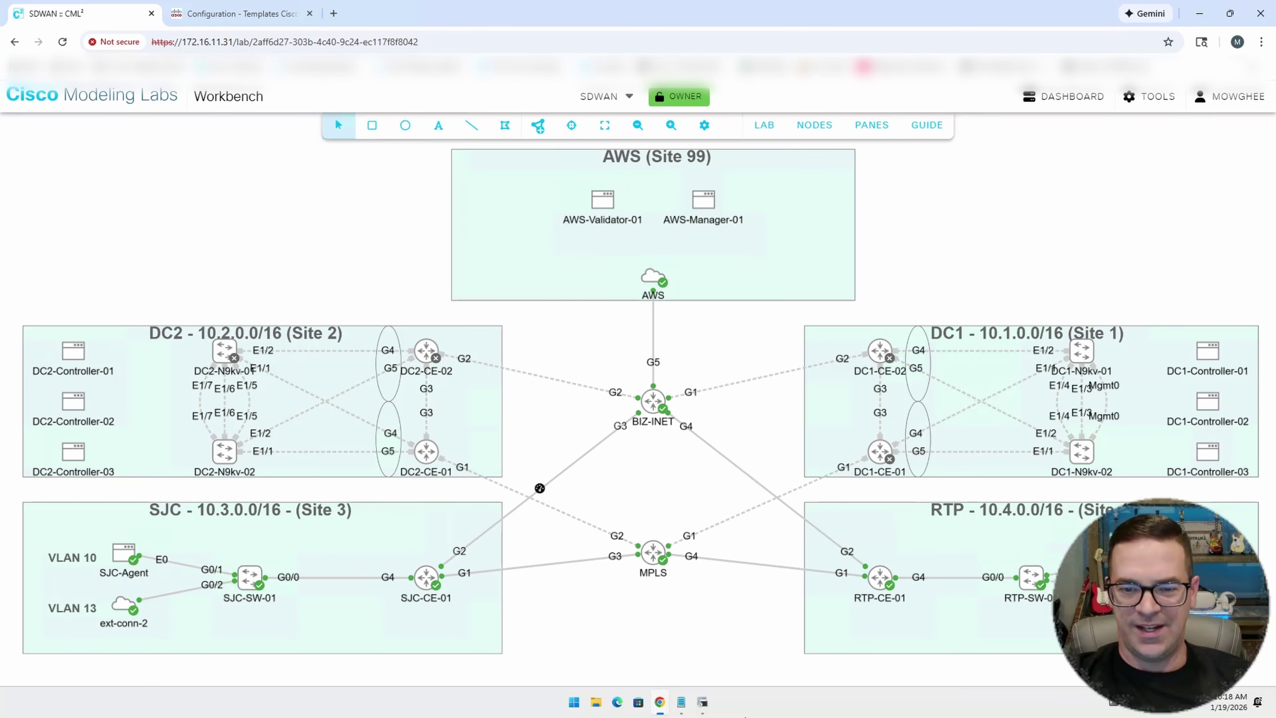
mouse_move(763, 5)
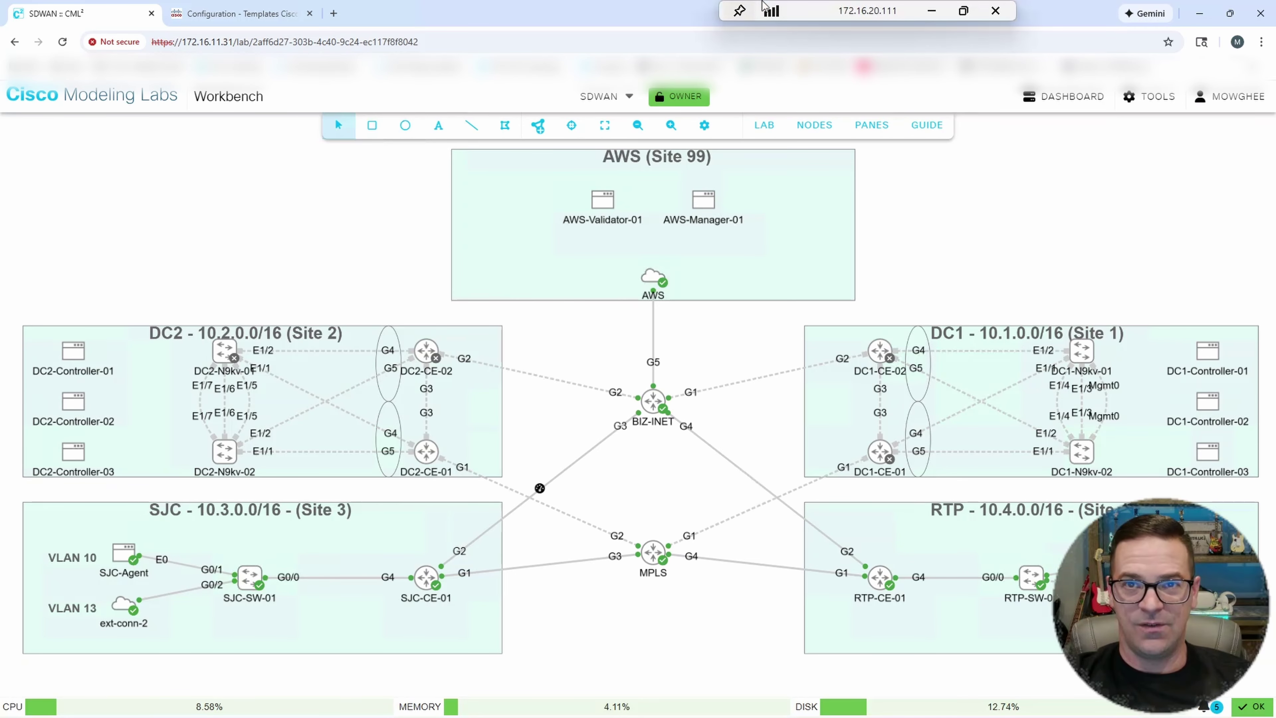
click(926, 11)
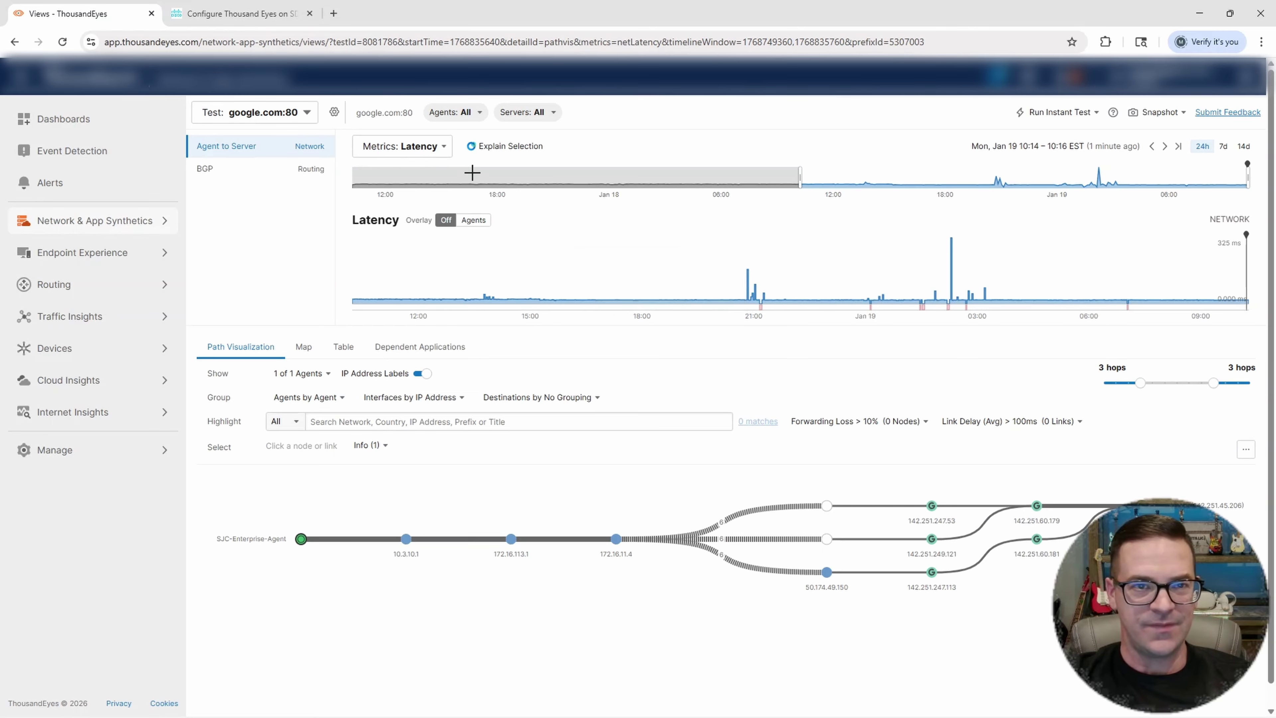
click(440, 149)
click(116, 230)
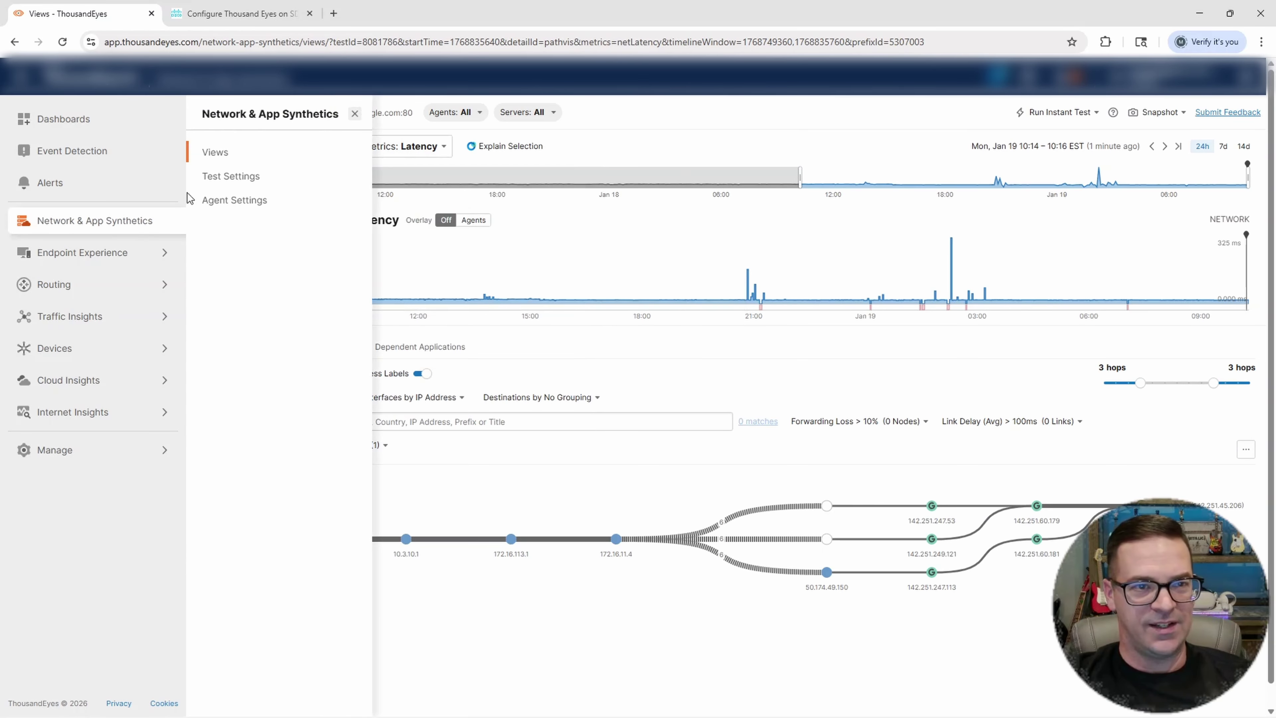
click(214, 152)
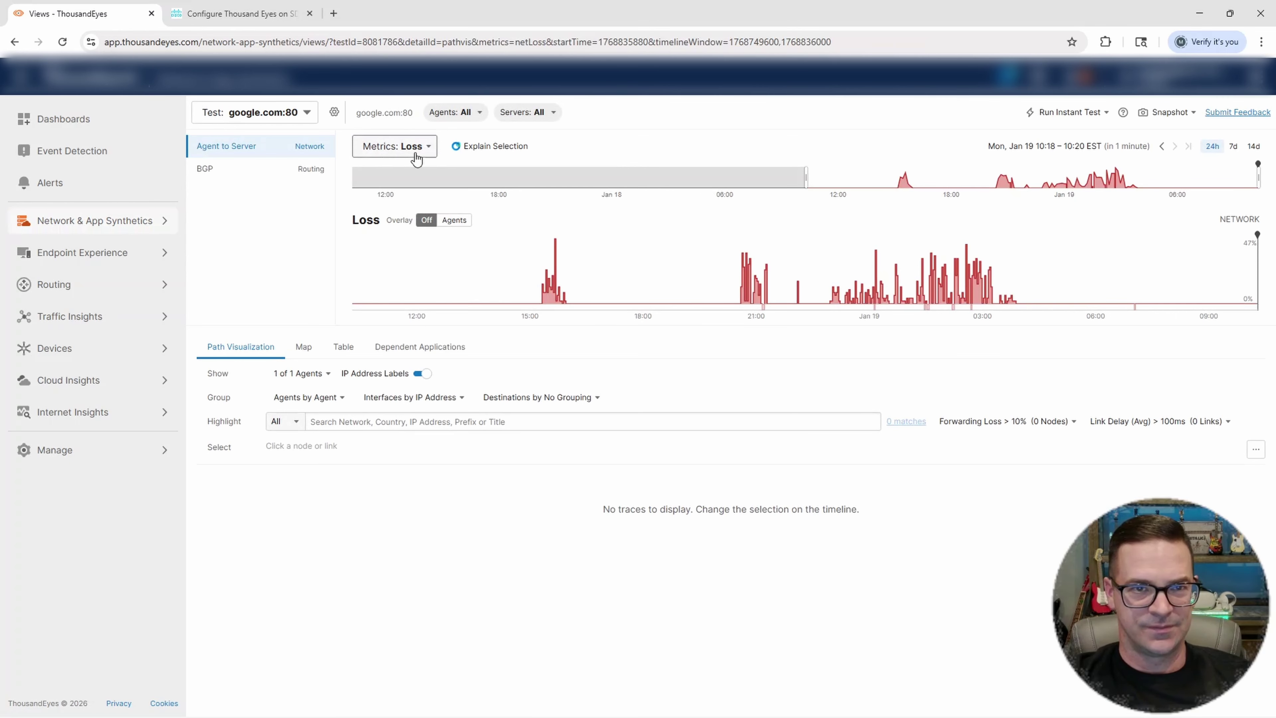
Set the primary metric to Latency and go back one interval to the 10:16 – 10:18 Agent to Server results
click(416, 159)
click(399, 307)
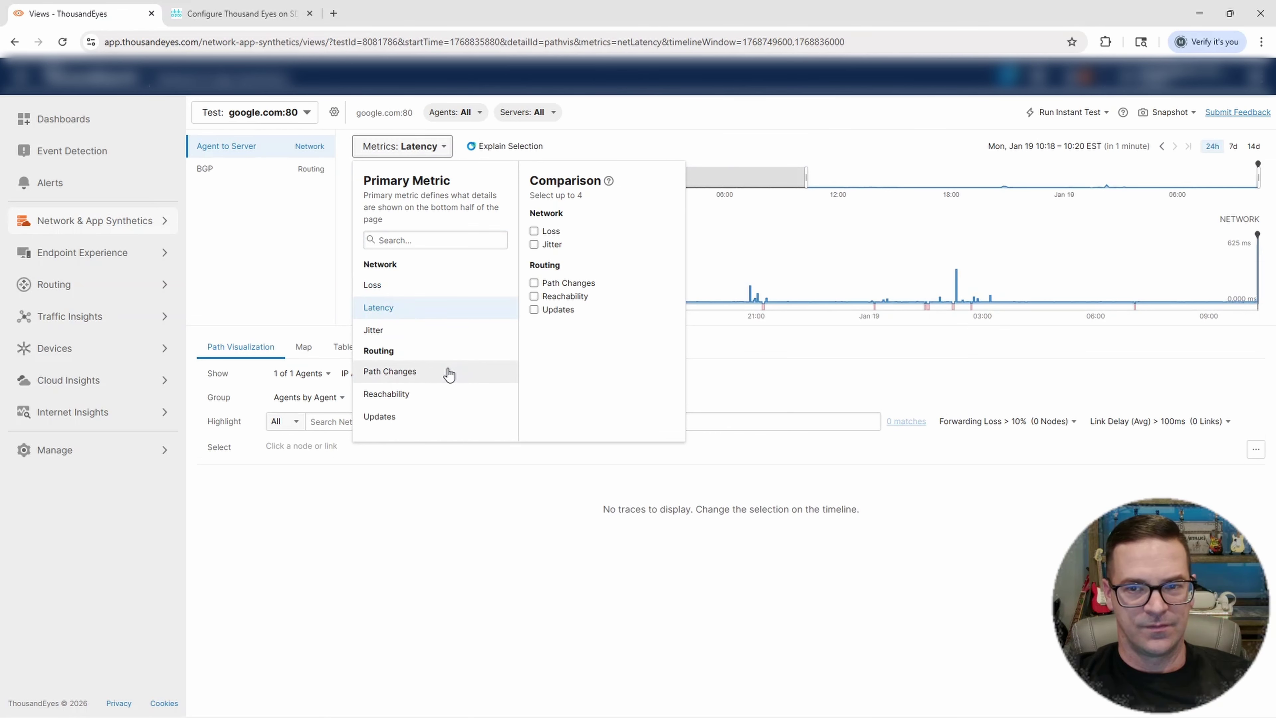
click(606, 529)
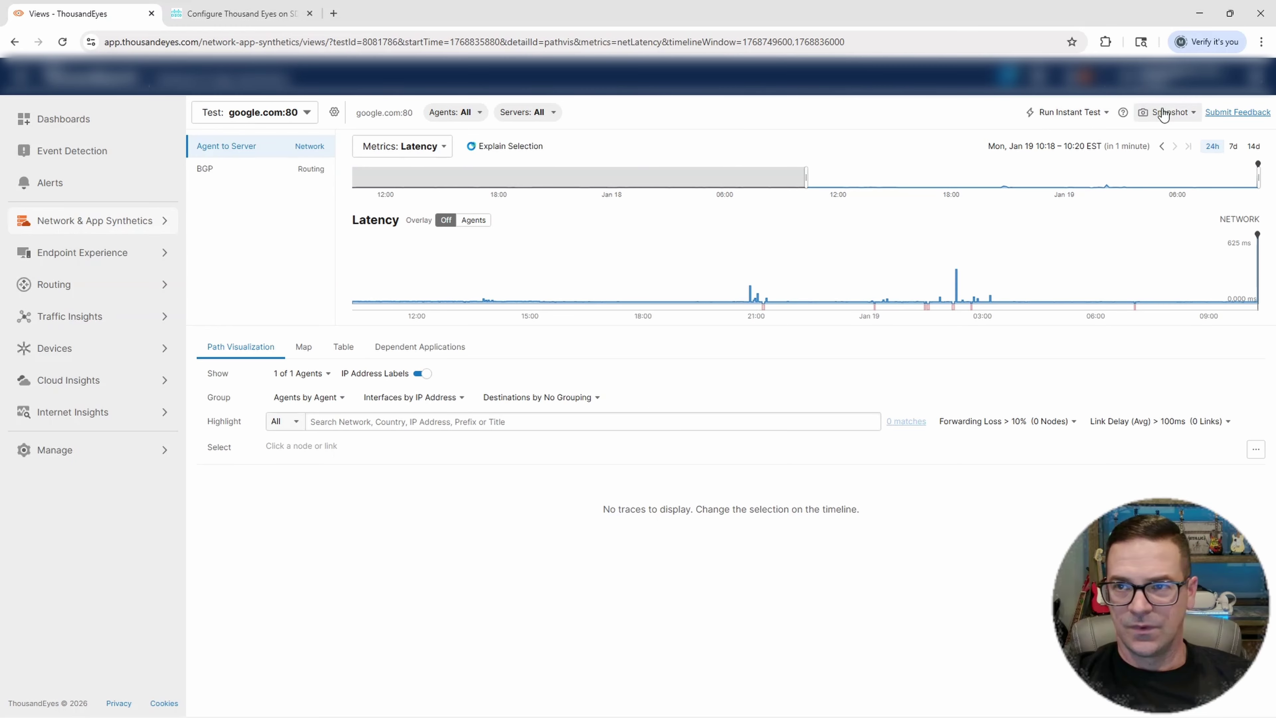
click(1161, 146)
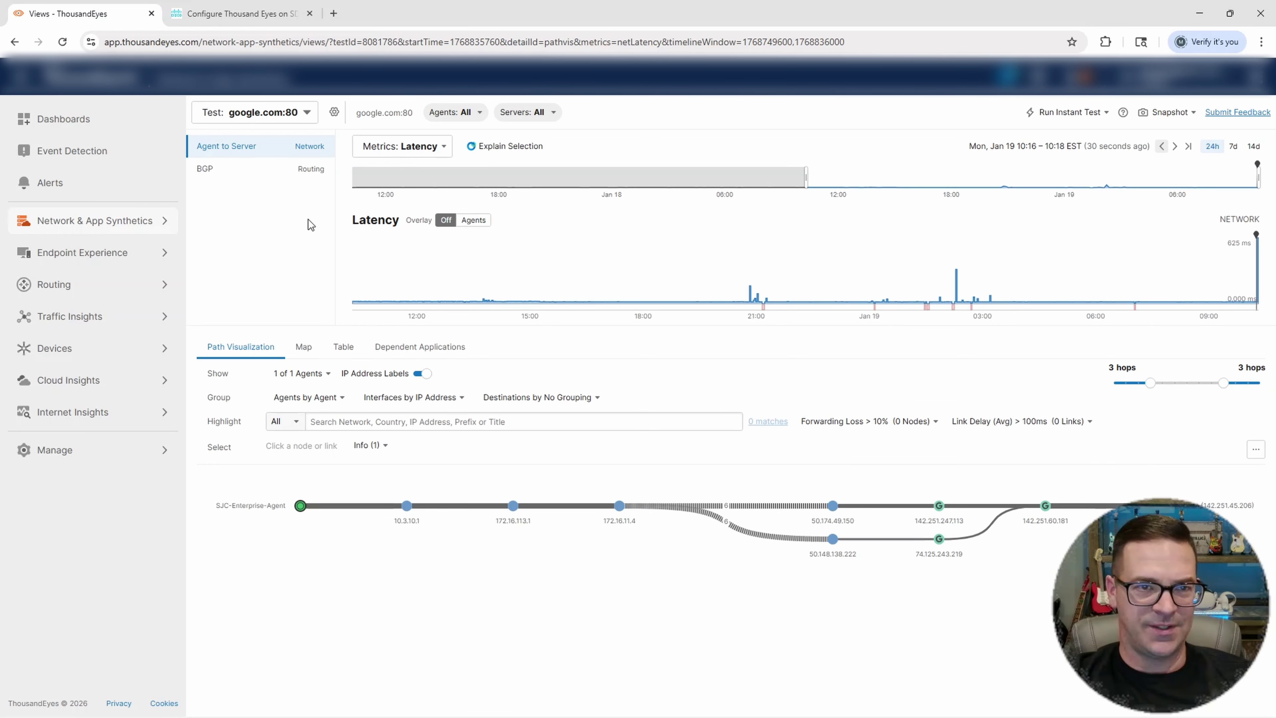
click(255, 156)
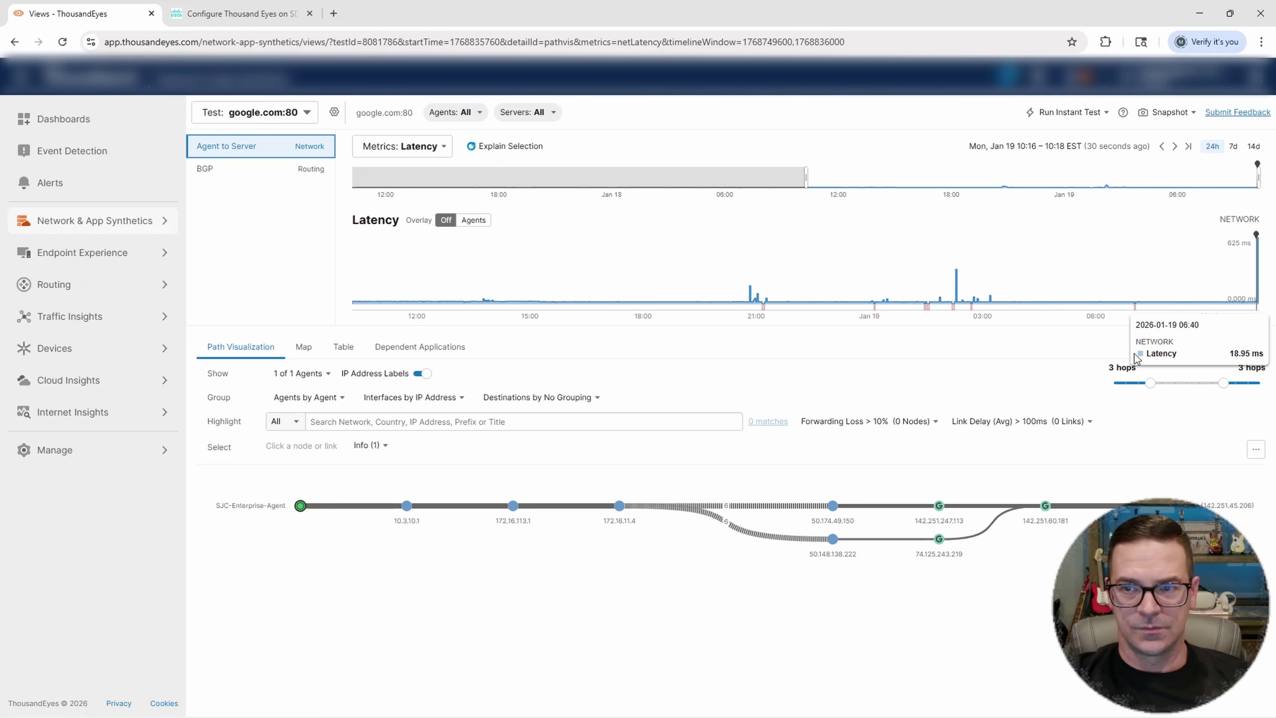
Zoom the latency timeline into about the last hour, inspect the newest spike and select the 10:18 – 10:20 interval
click(1257, 273)
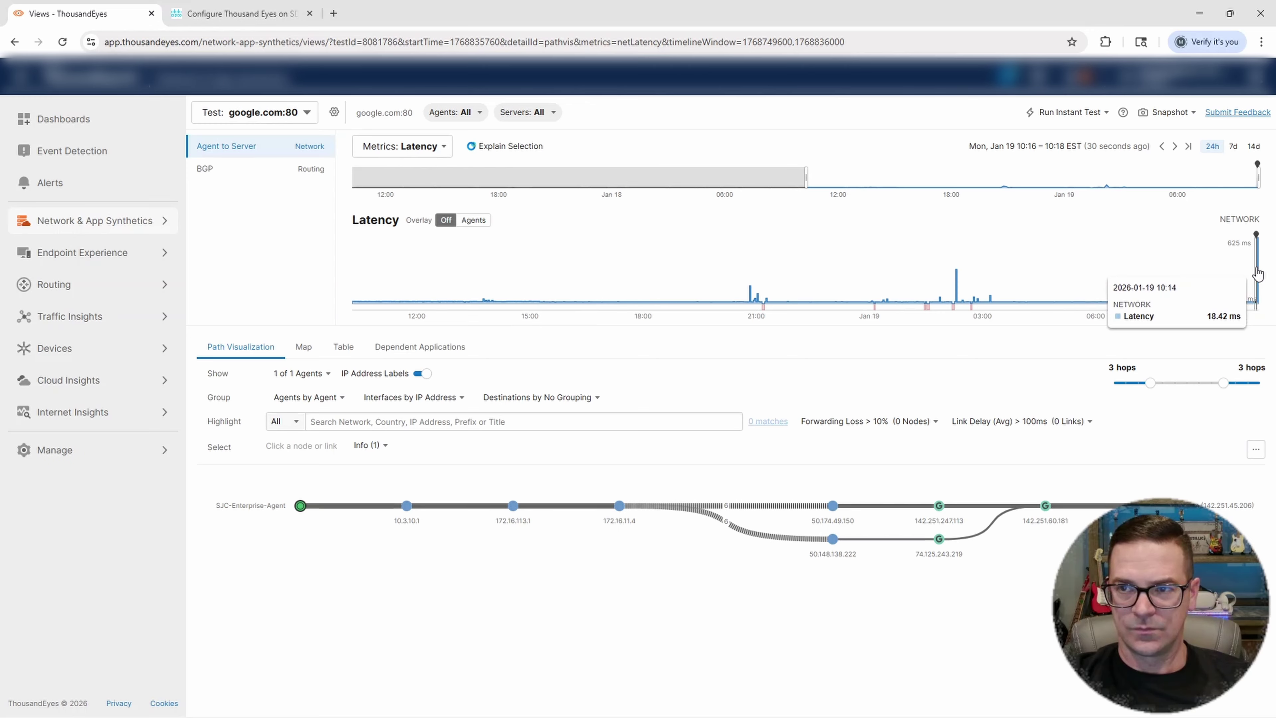
drag(1228, 294, 1252, 301)
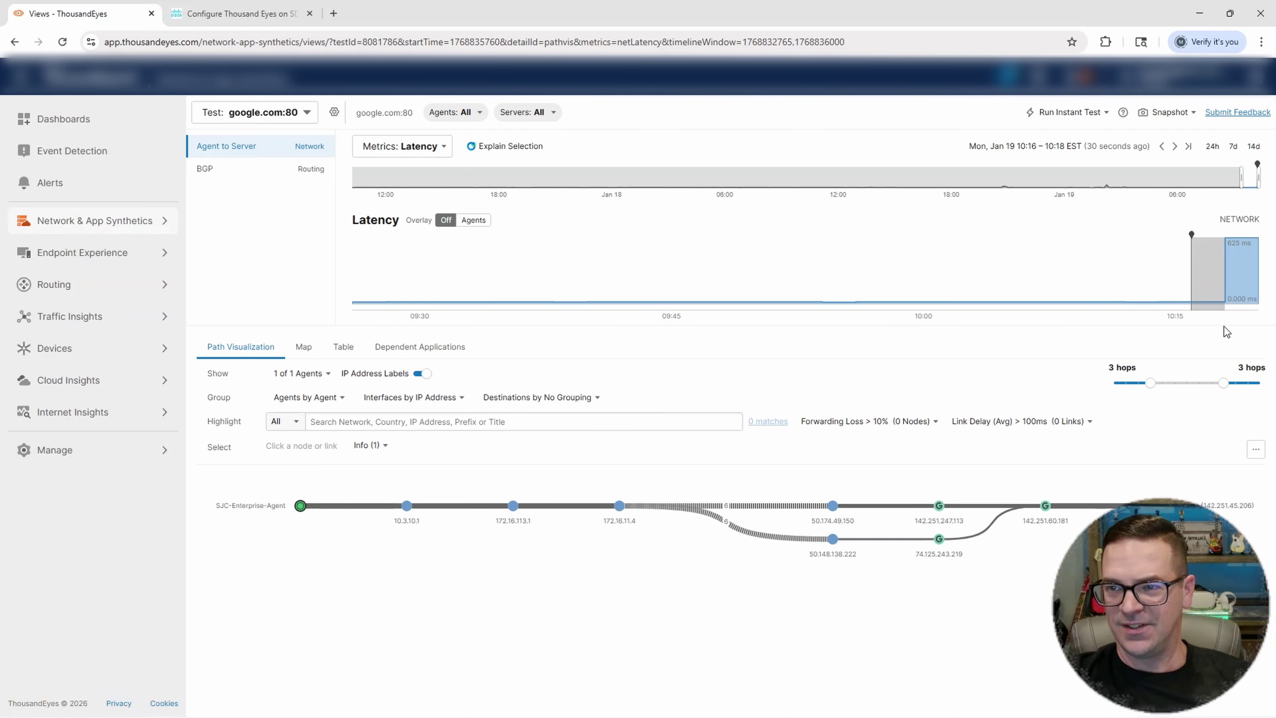
mouse_move(1233, 258)
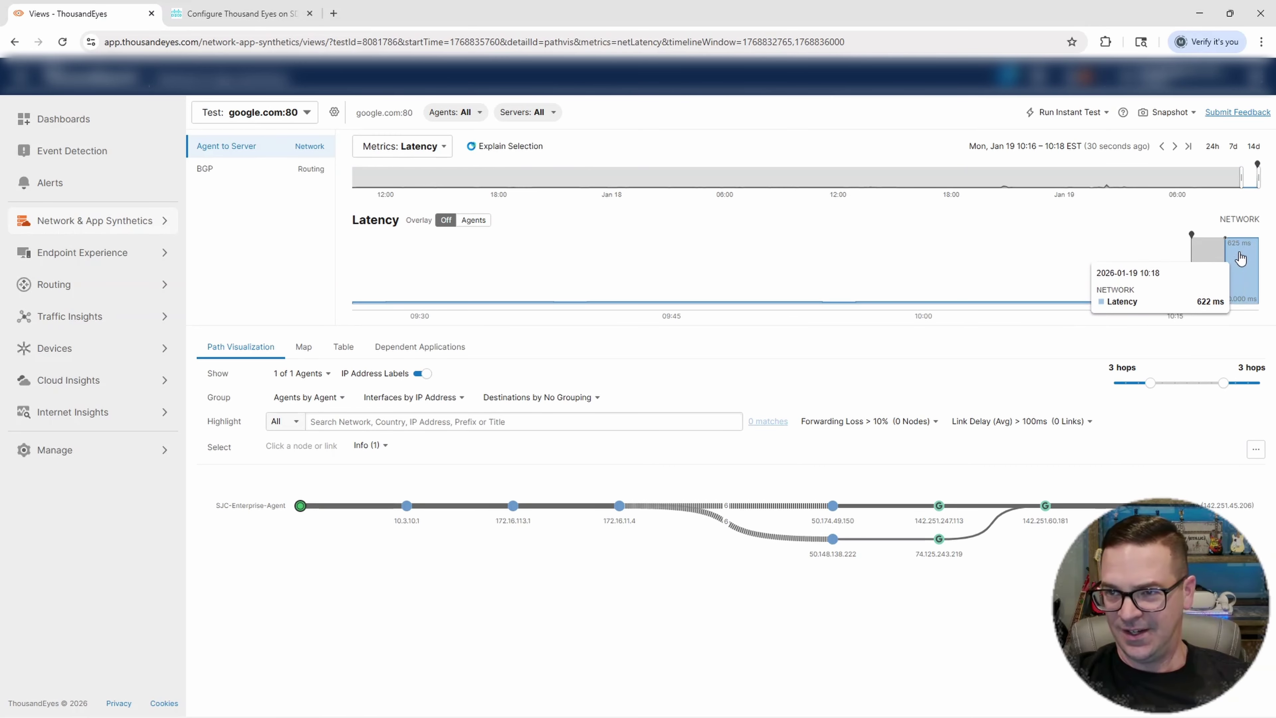
mouse_move(1099, 505)
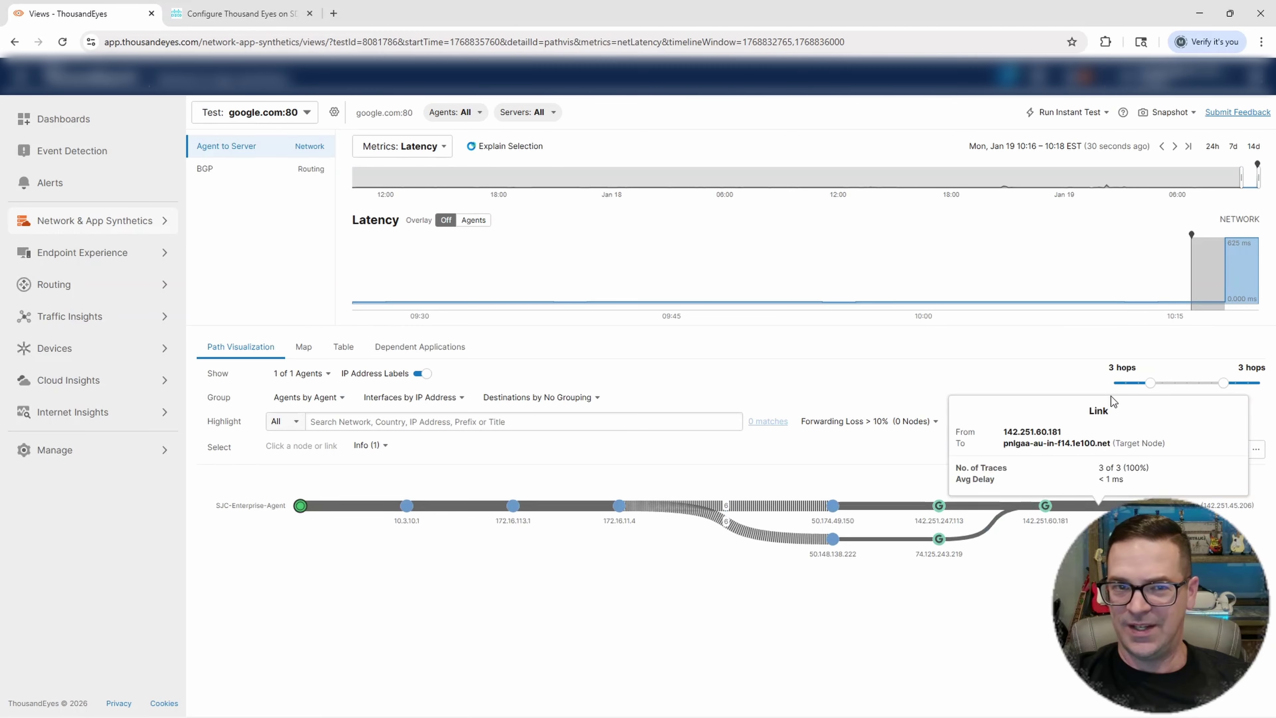
click(1247, 274)
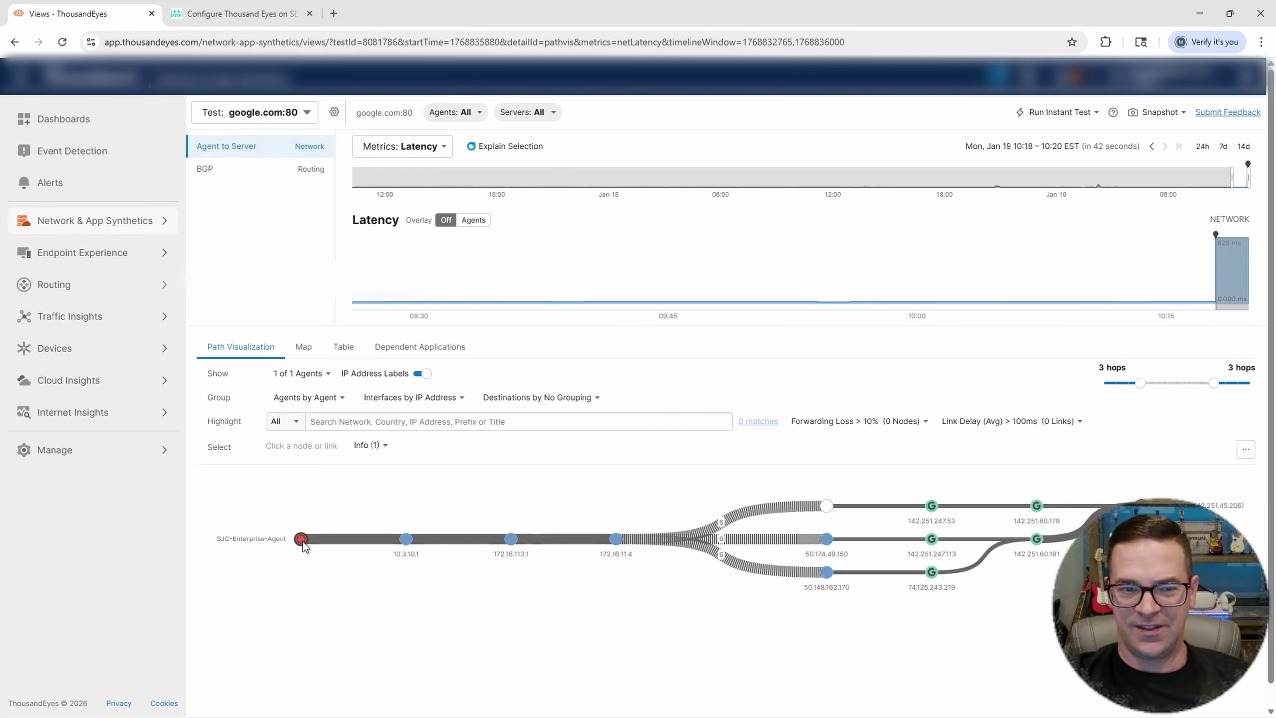
Examine the measurements of SJC-Enterprise-Agent in the path visualization, highlighting its latency value
mouse_move(301, 539)
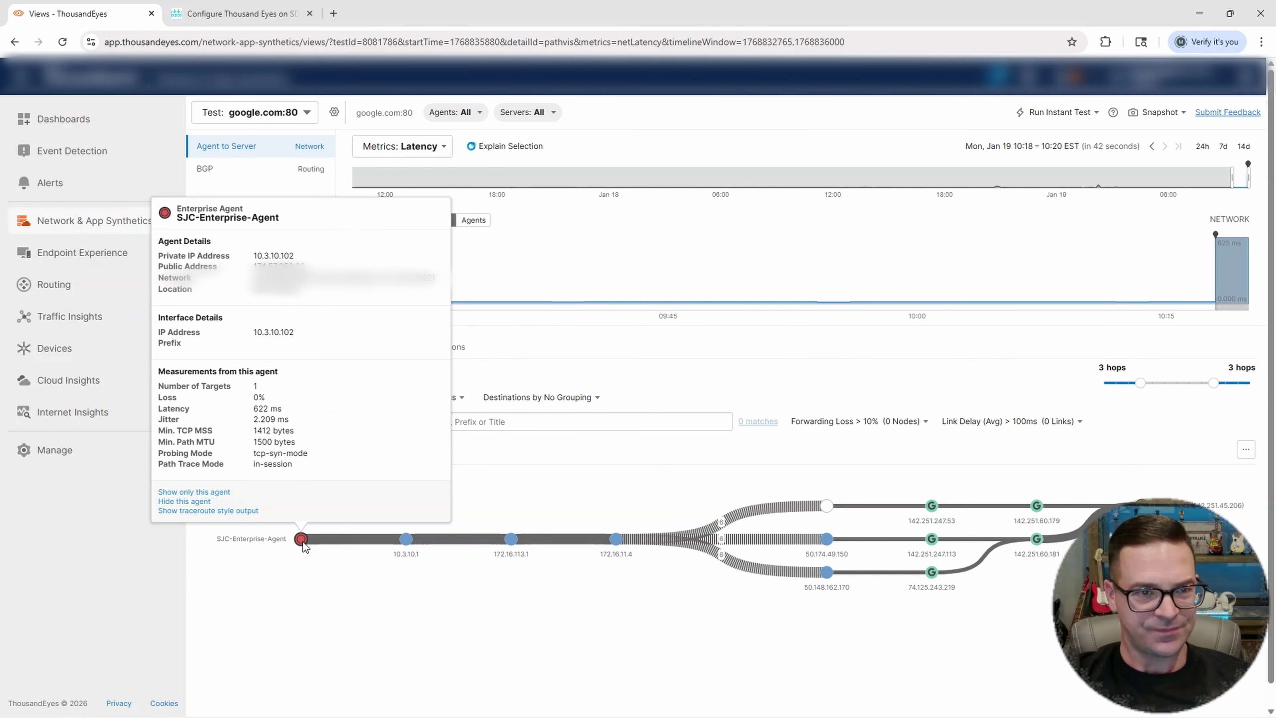
mouse_move(355, 542)
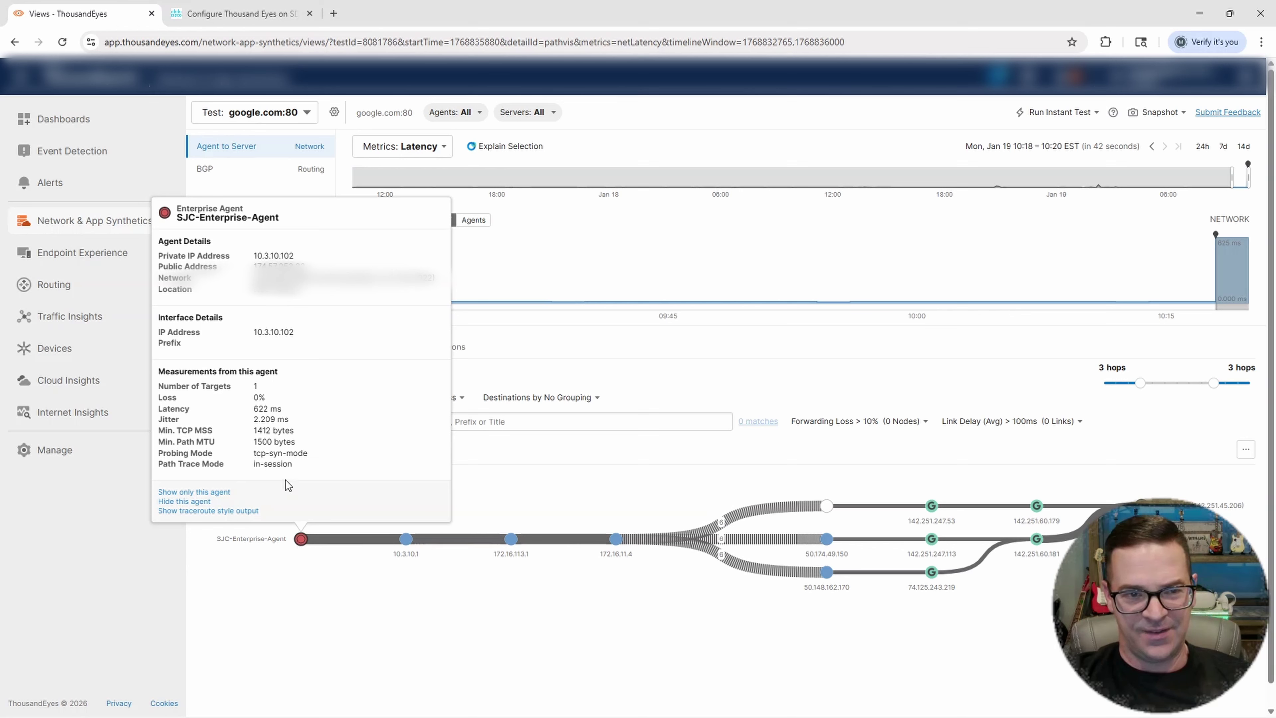
drag(255, 411, 281, 411)
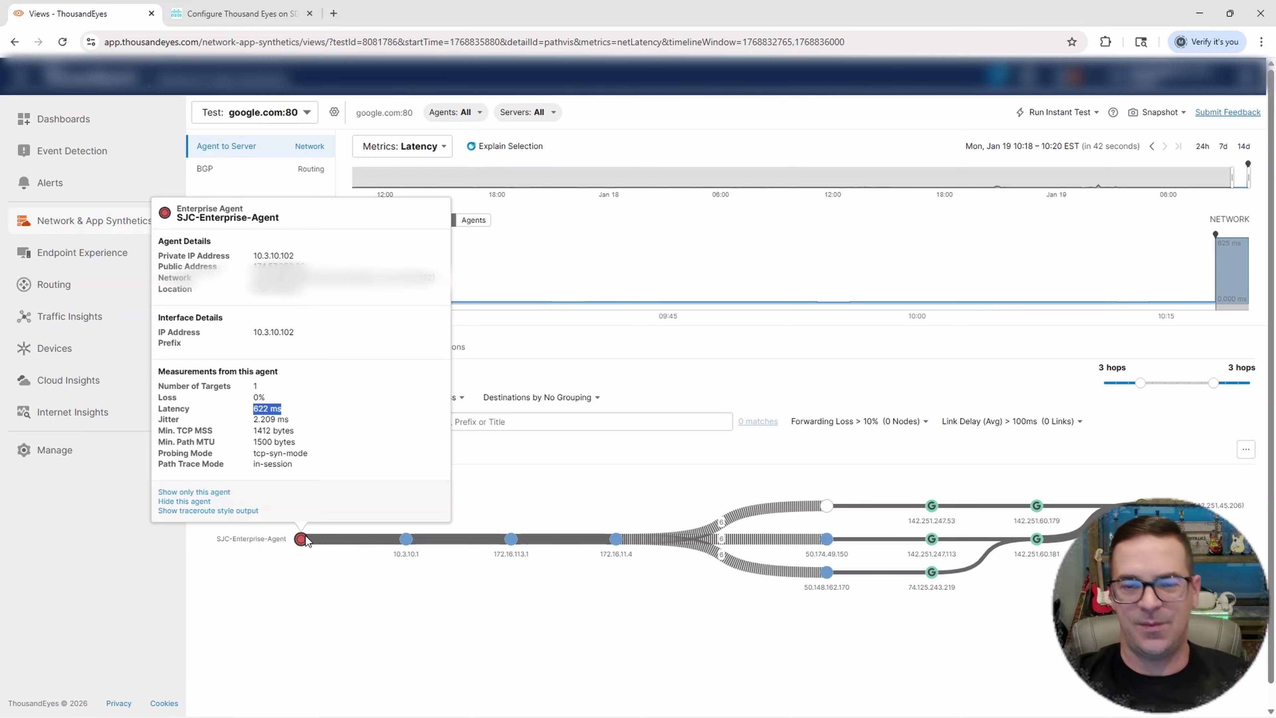
click(333, 564)
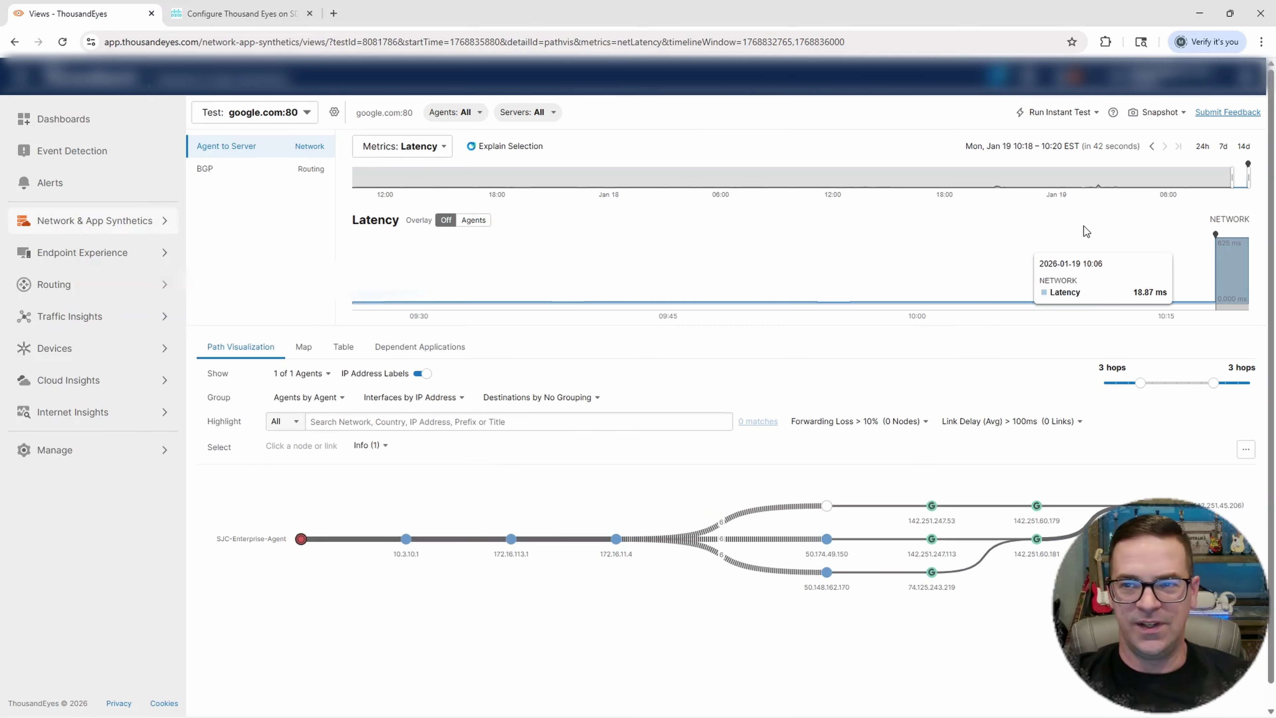
Switch to the Cisco Modeling Labs topology and reset the link condition on the BIZ-INET to SJC-CE-01 link
mouse_move(766, 716)
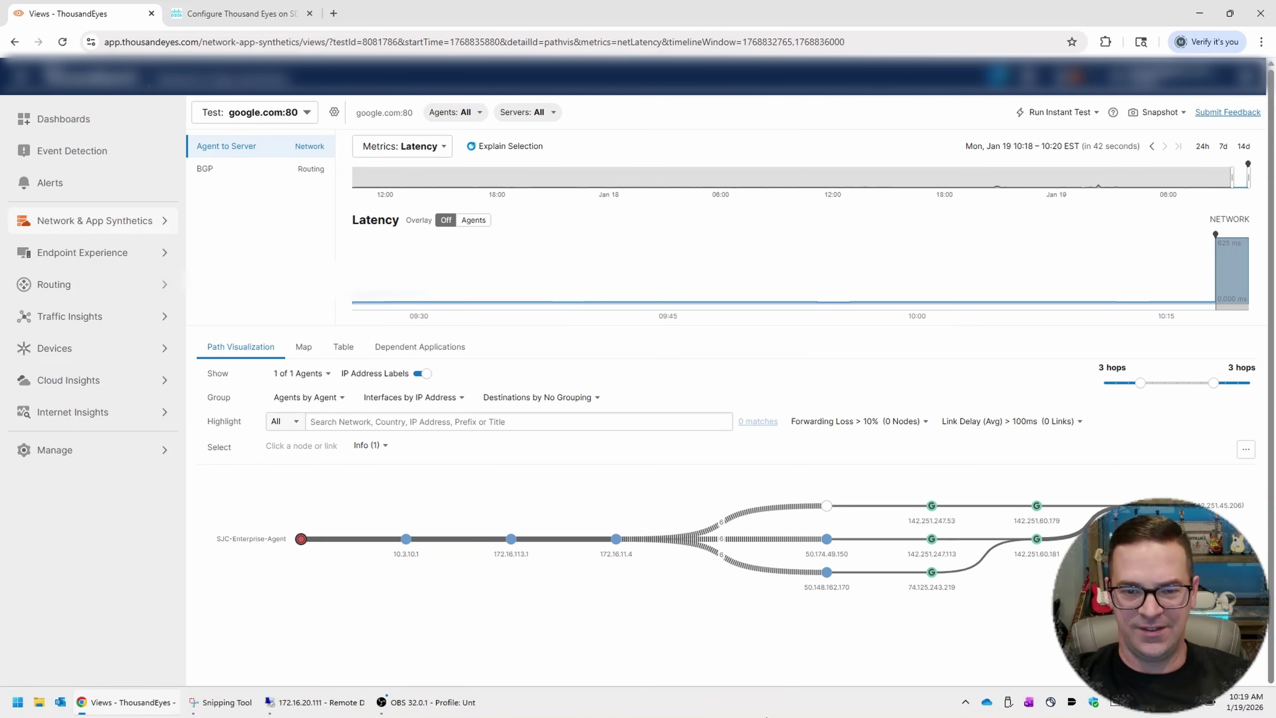
click(315, 702)
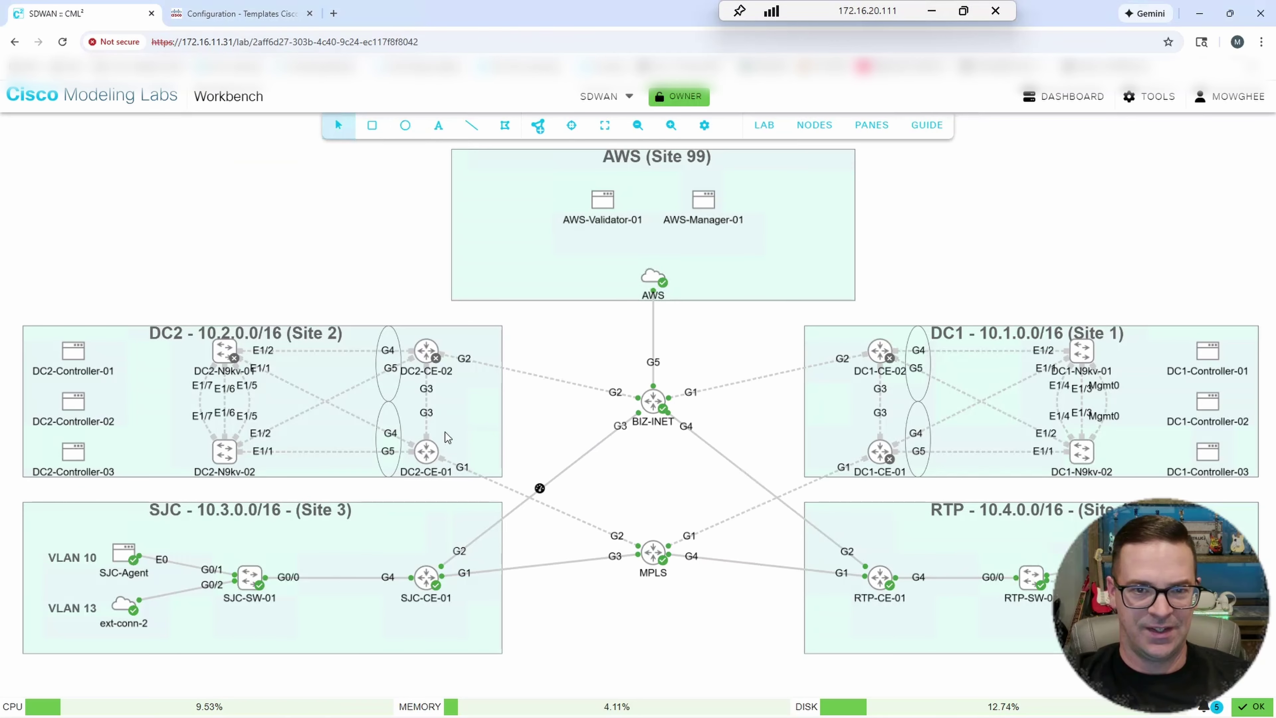
click(540, 488)
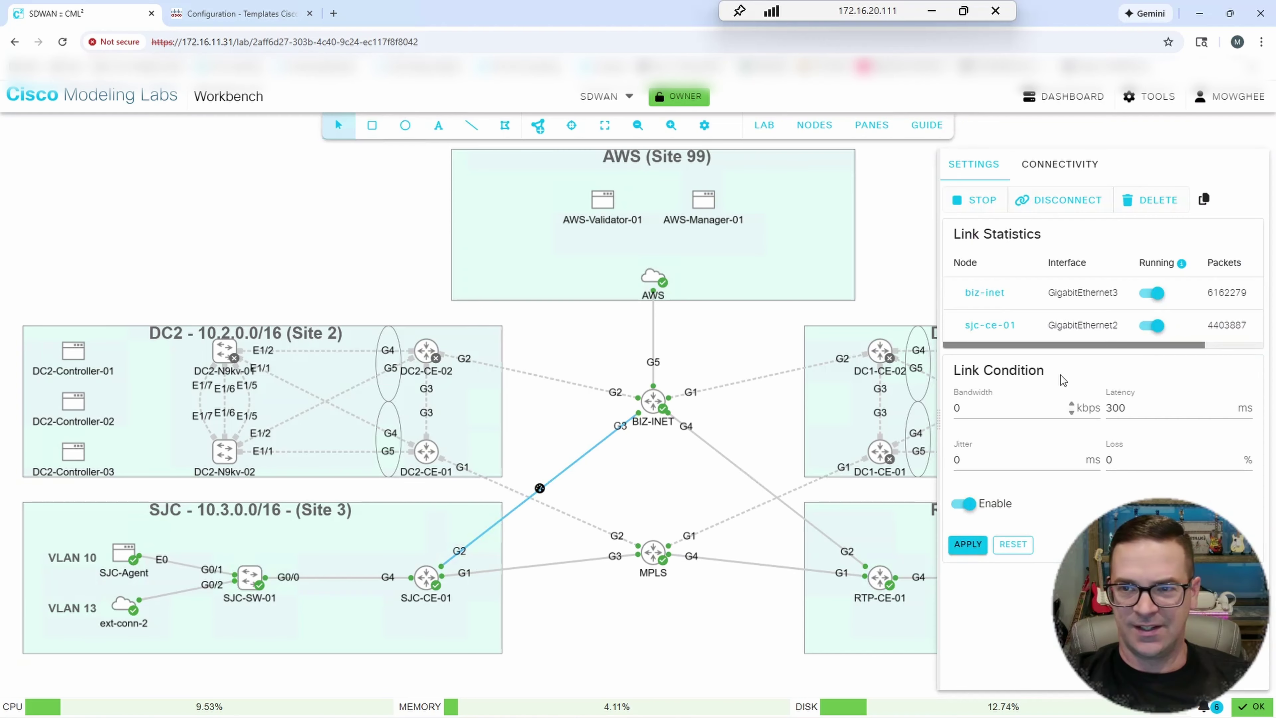
click(975, 545)
click(1011, 548)
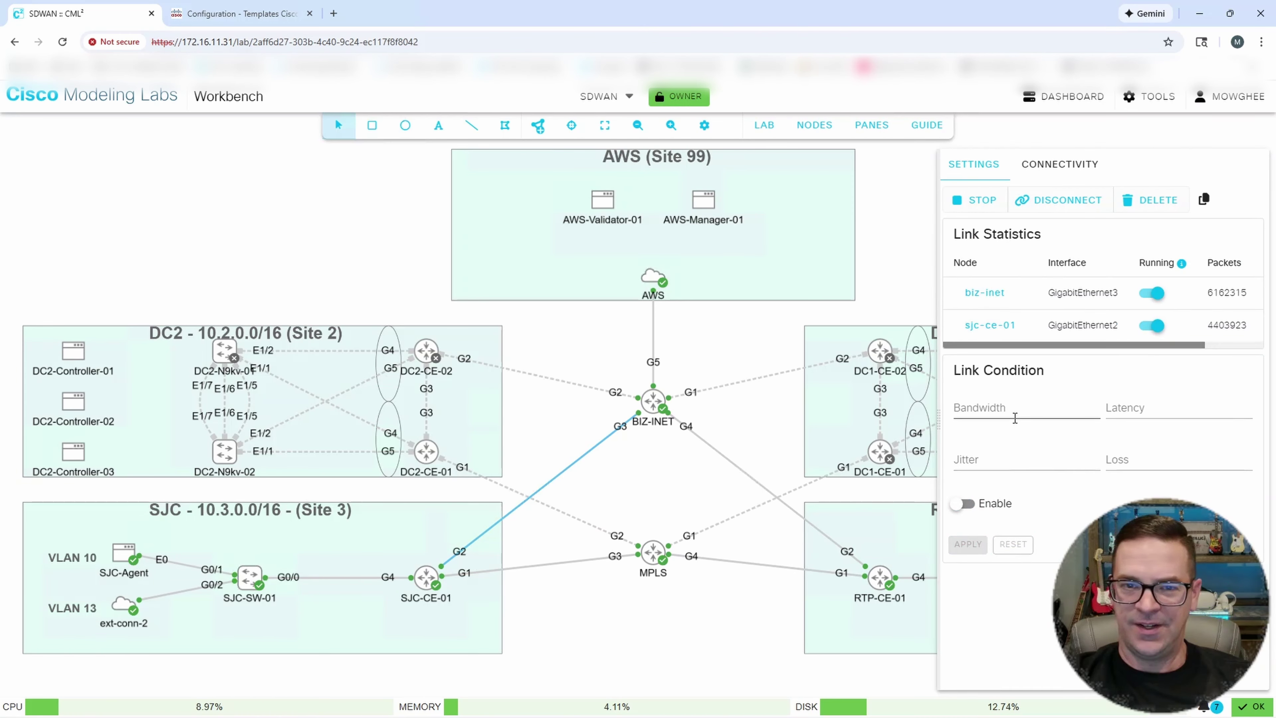
Apply and enable a link condition with 300 ms latency on the link between AWS and BIZ-INET
click(738, 332)
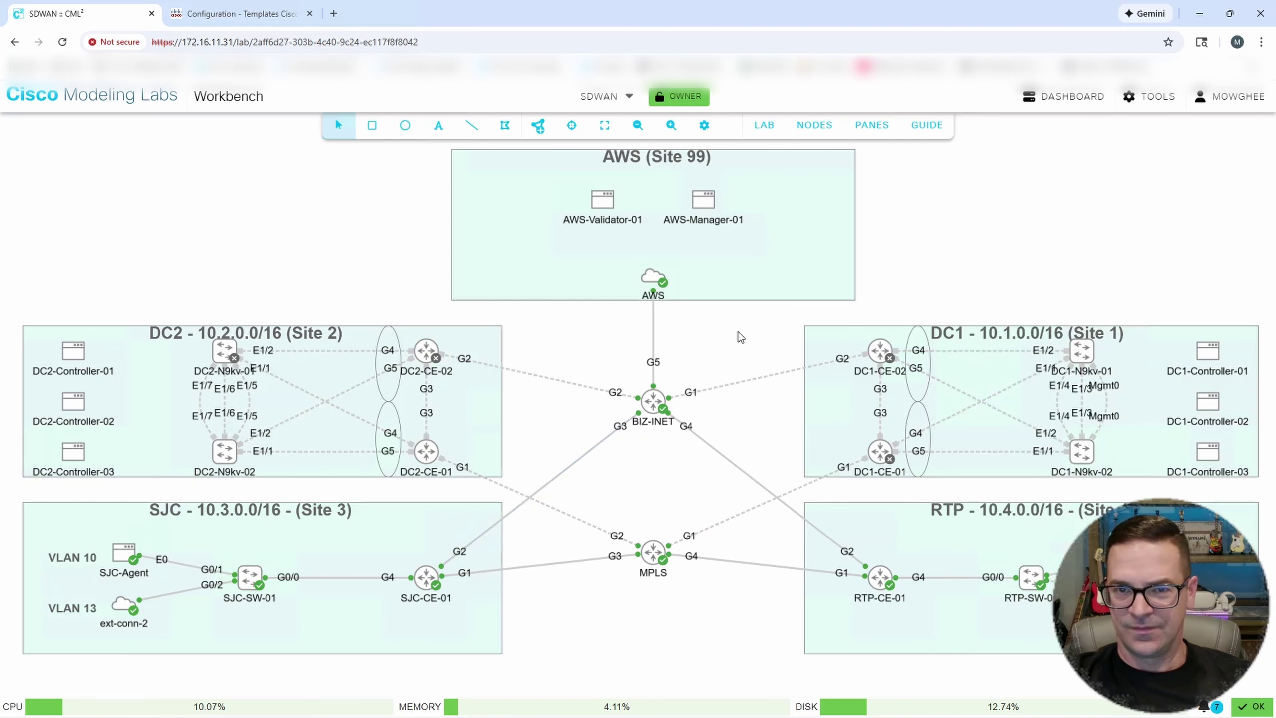
click(654, 303)
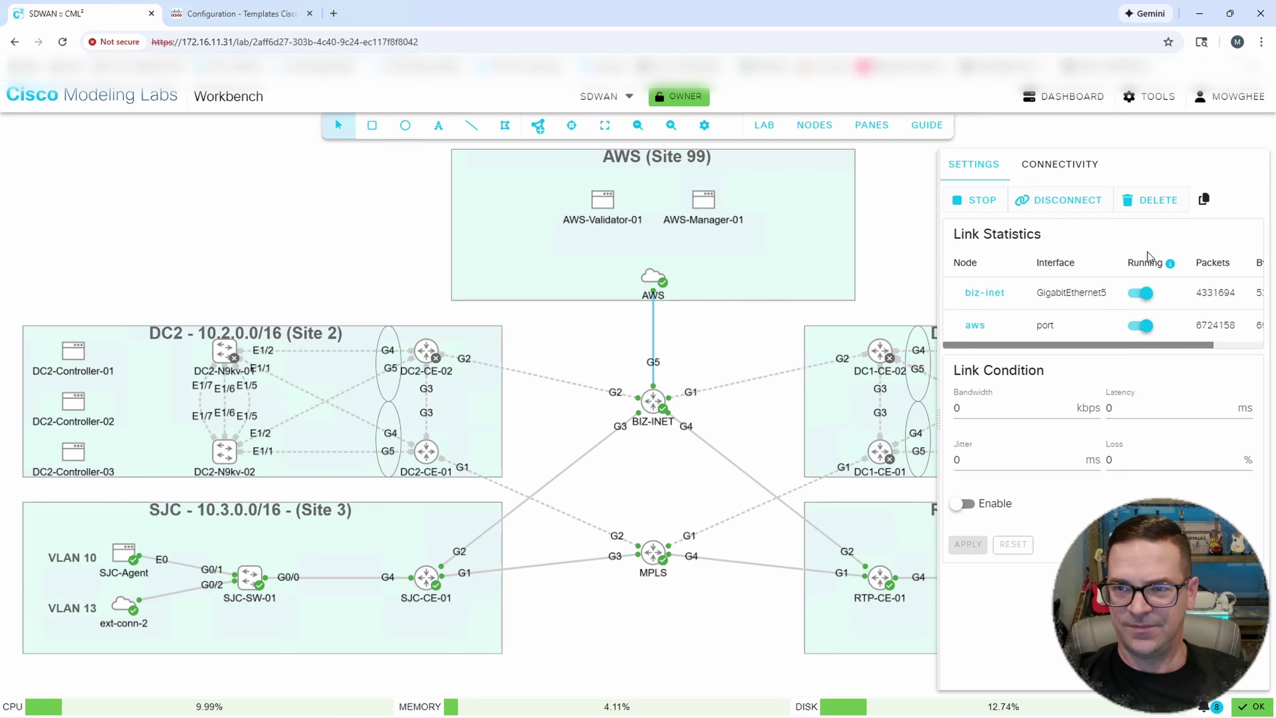
click(1134, 412)
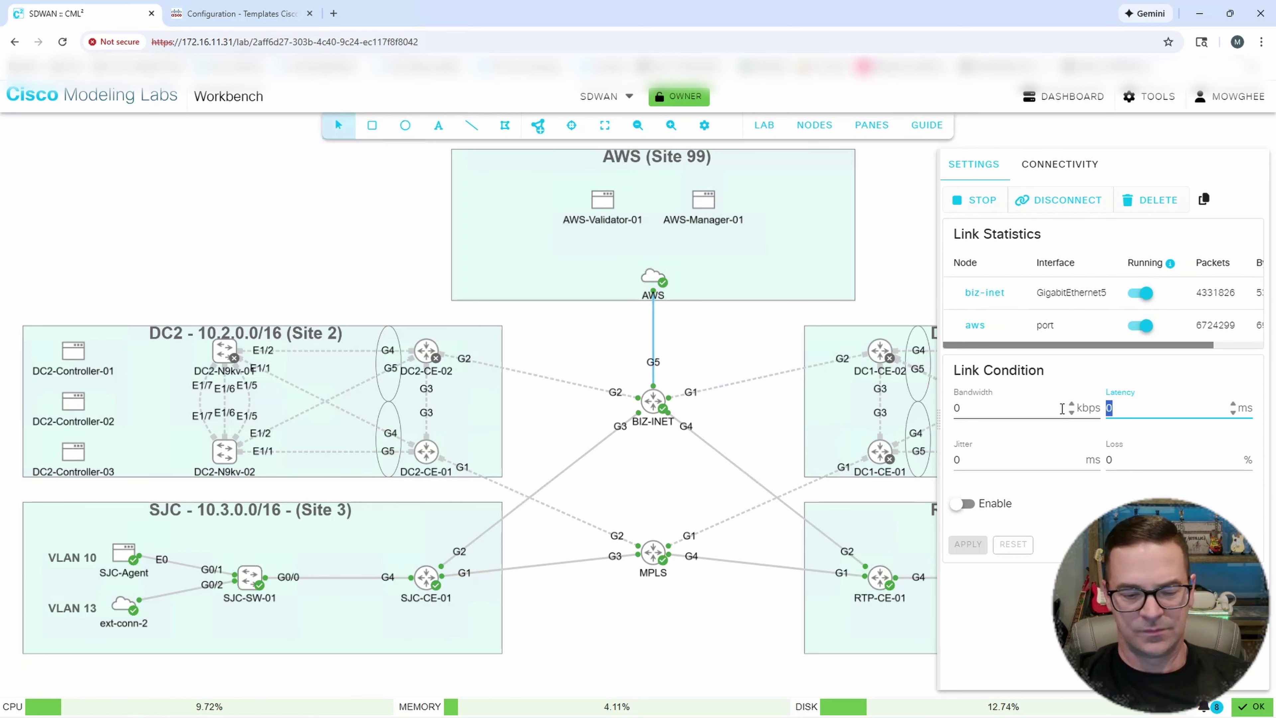
text(300)
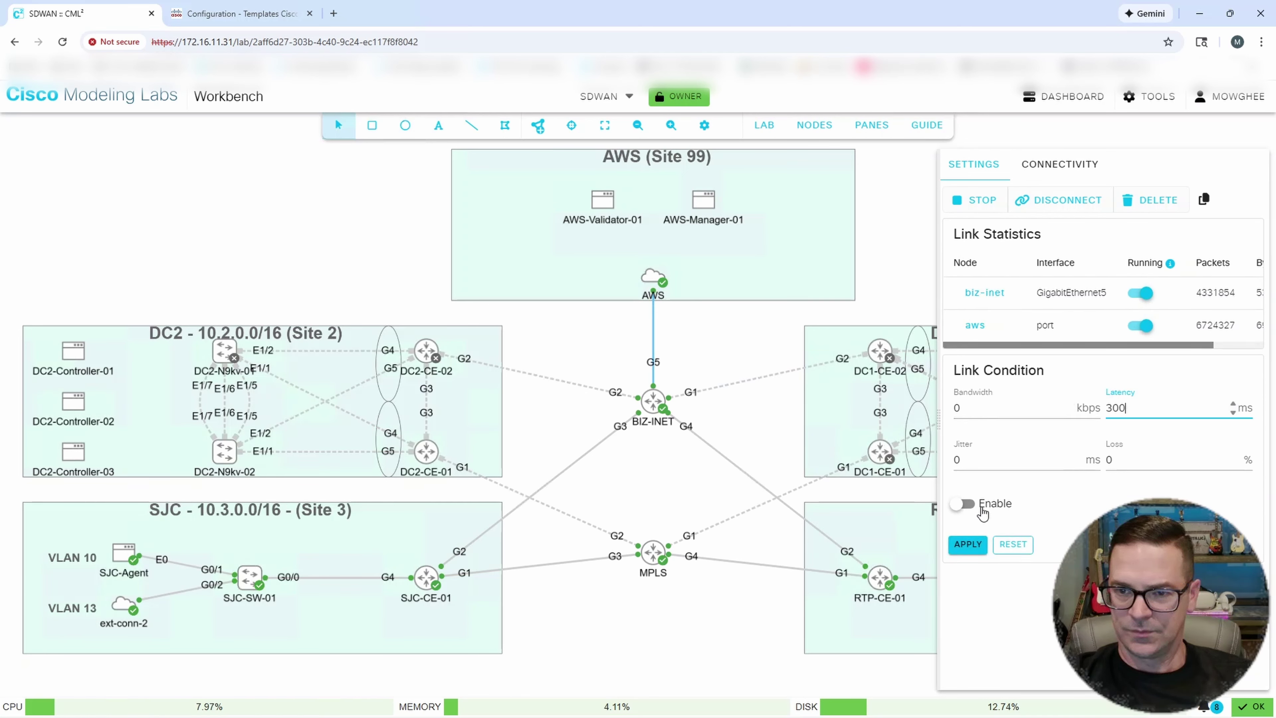
click(963, 503)
click(968, 545)
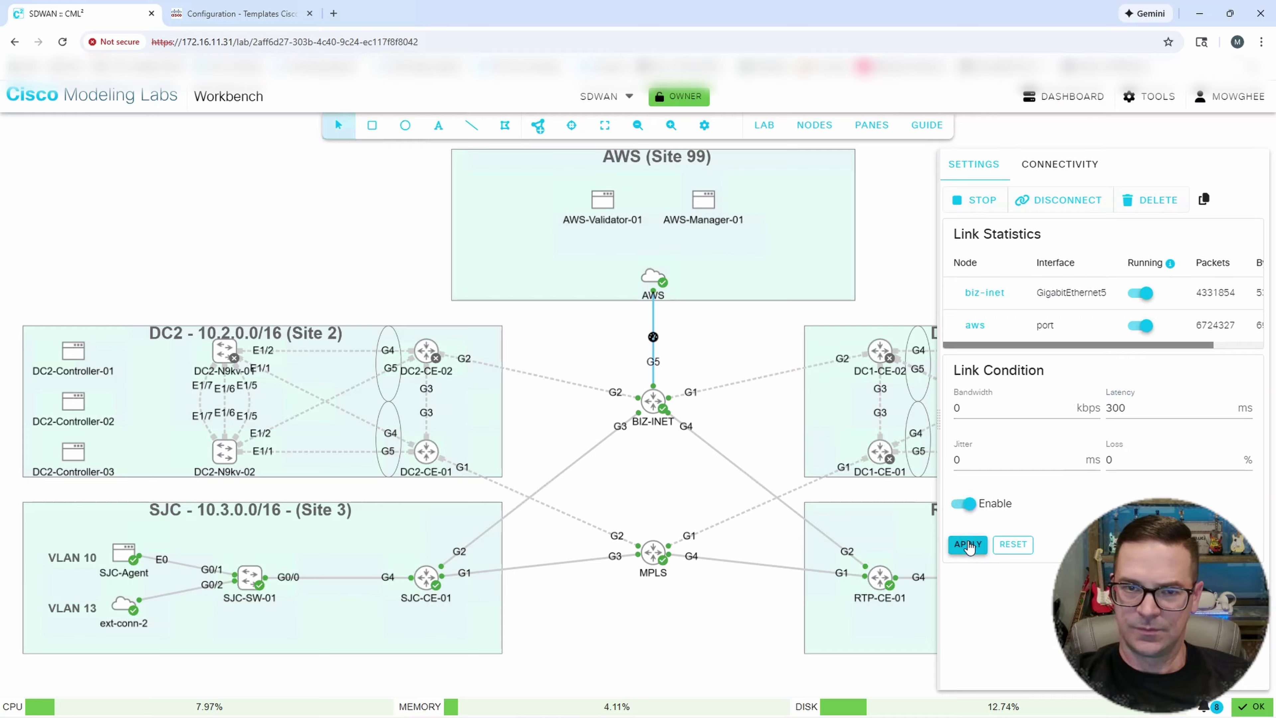
click(704, 333)
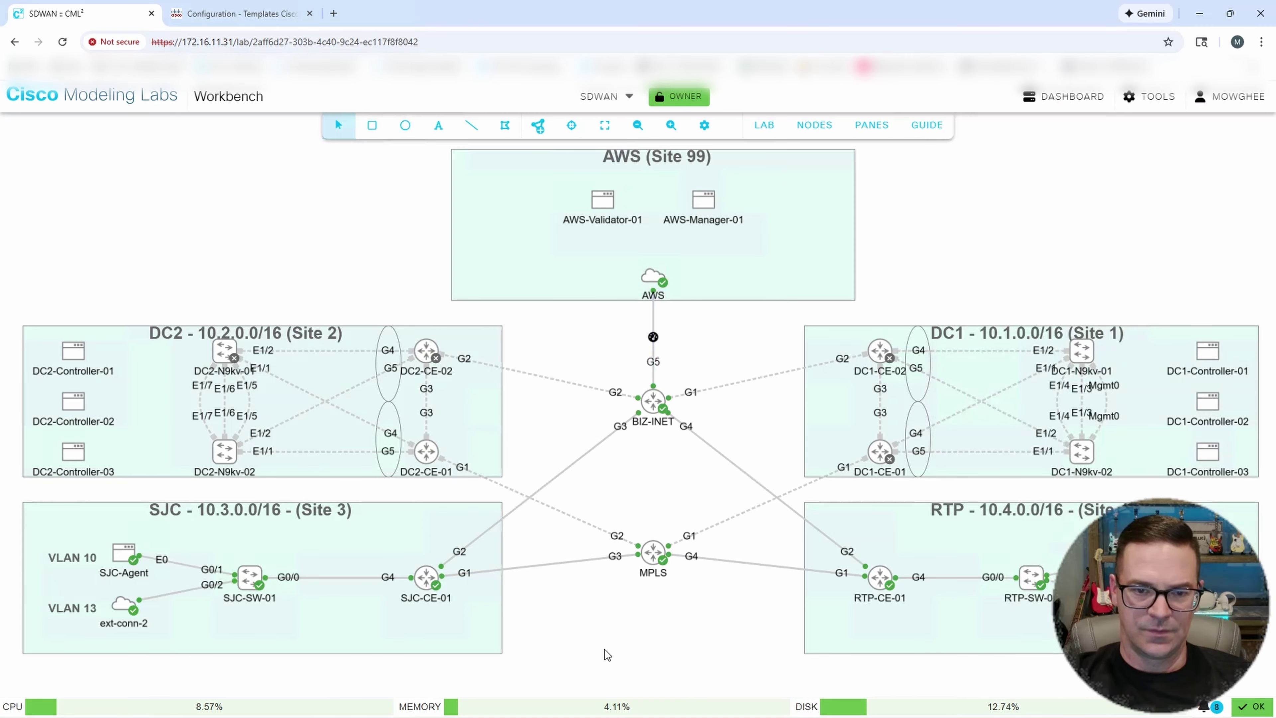
Switch to ThousandEyes, reopen the google.com:80 test's Views page and set the primary metric to Latency
mouse_move(739, 703)
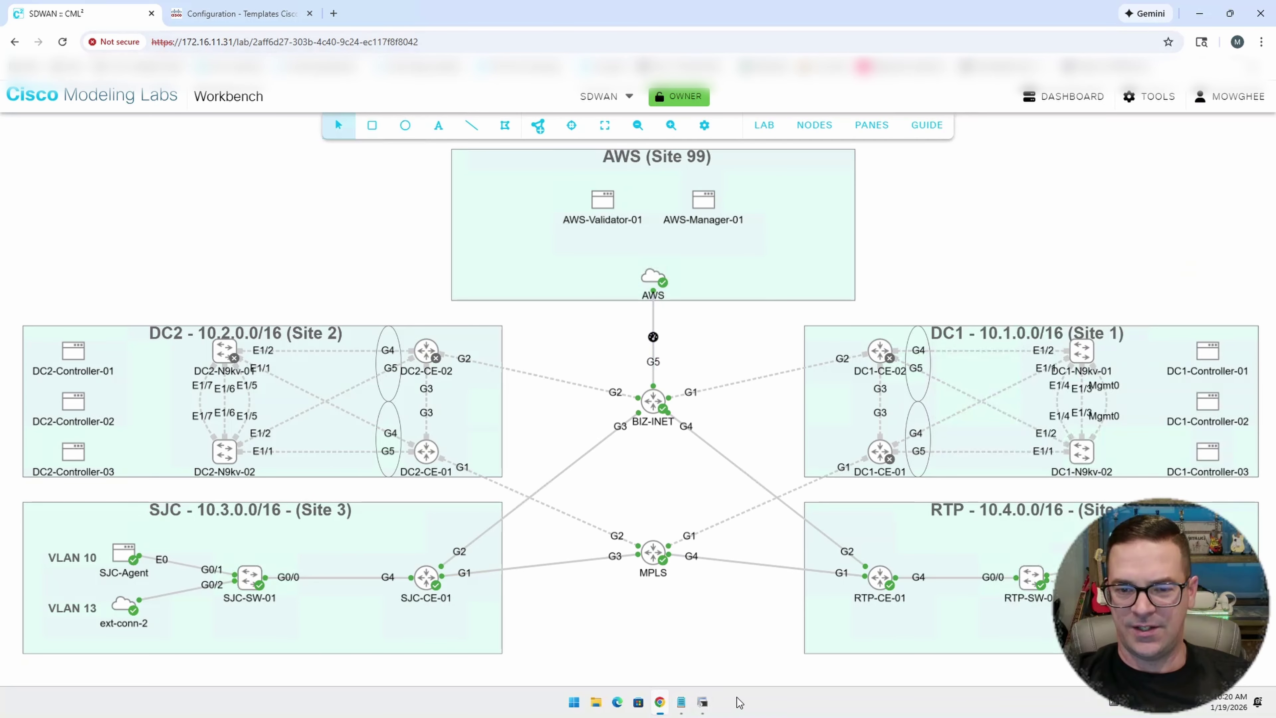
click(932, 16)
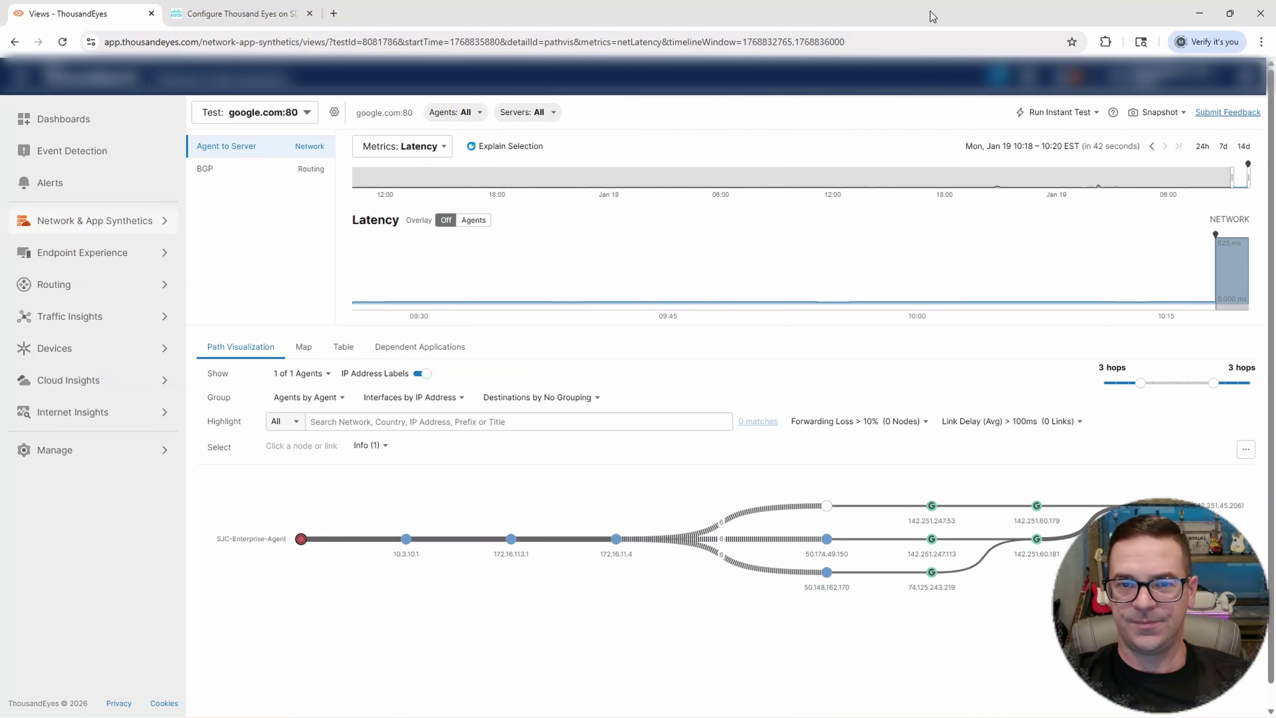
click(125, 221)
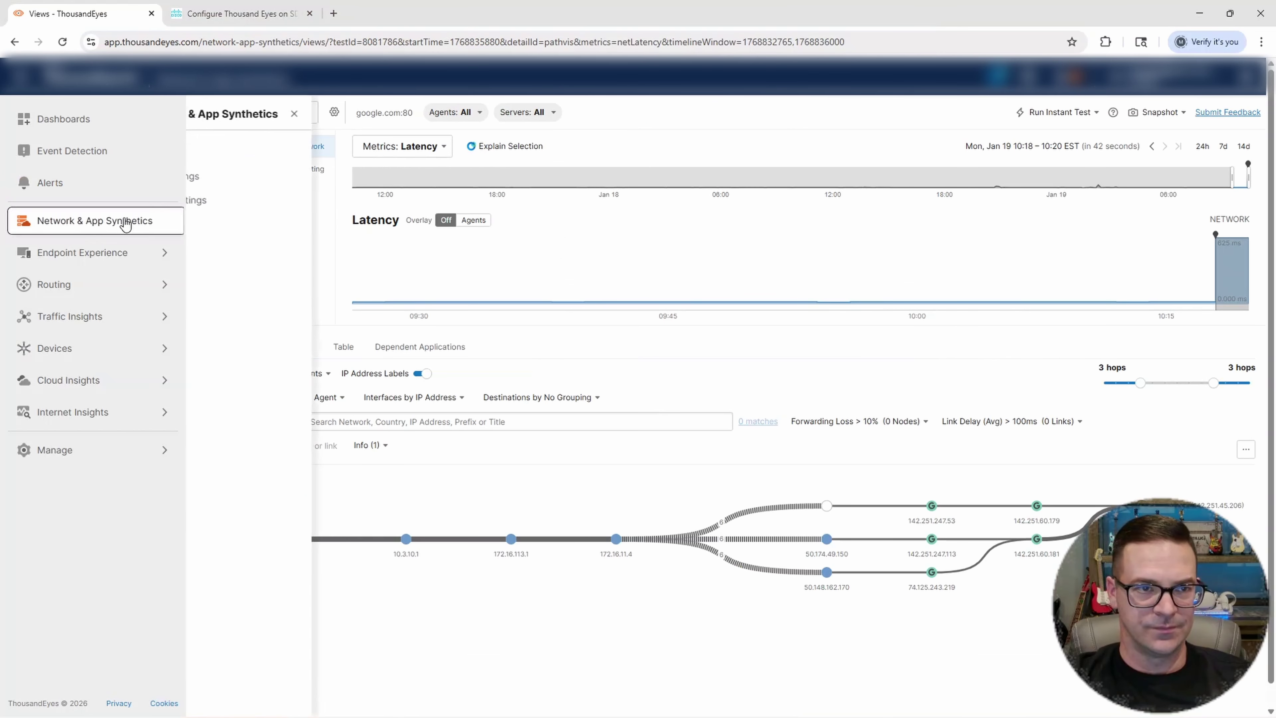
click(229, 162)
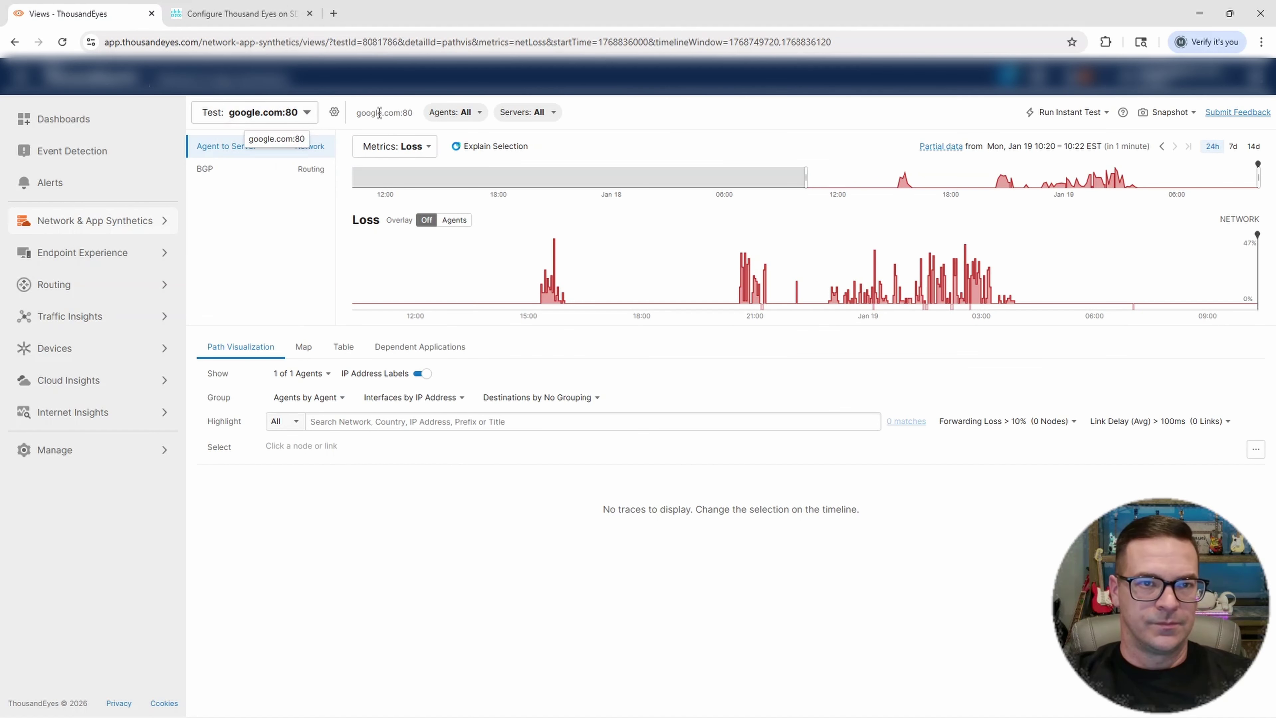
click(420, 147)
click(392, 315)
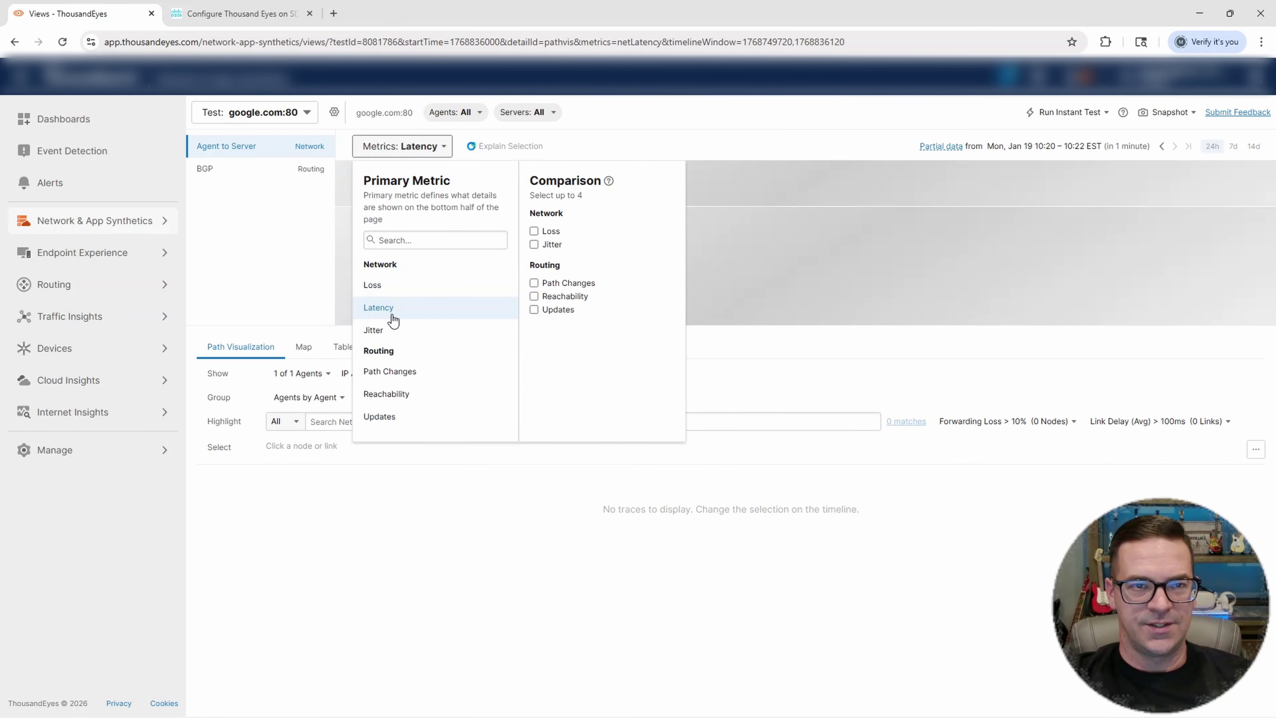
click(763, 626)
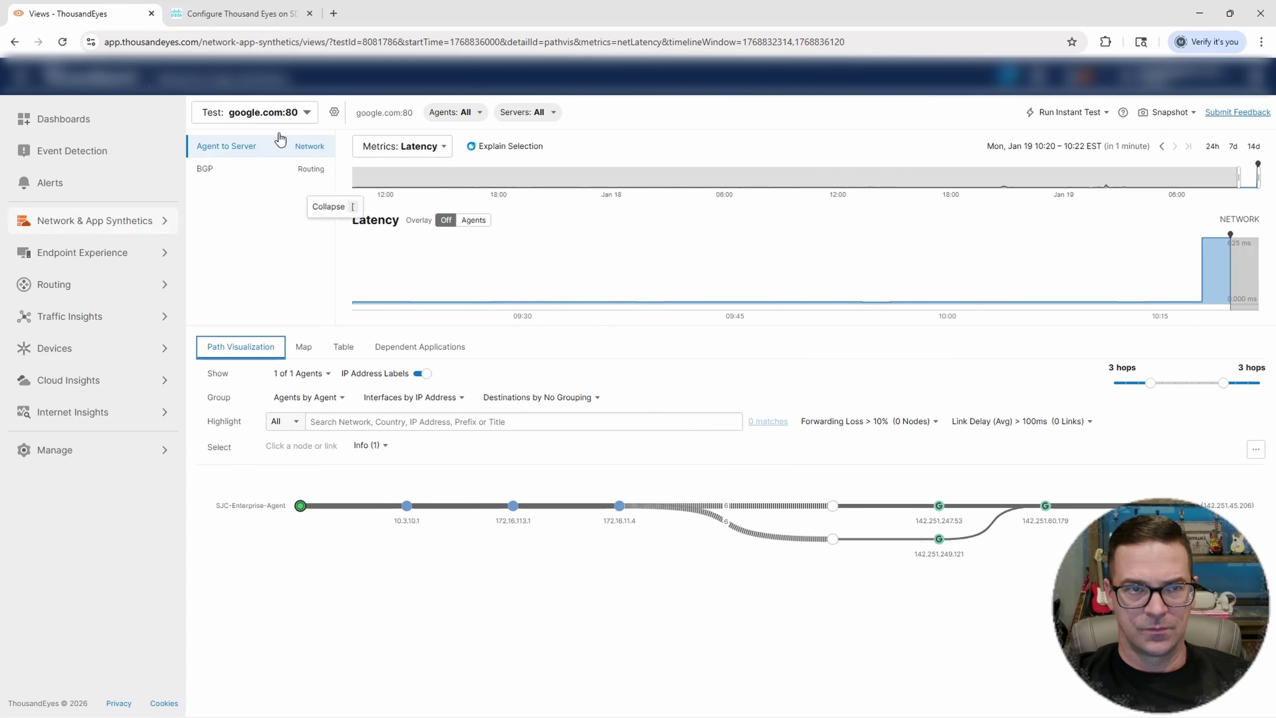
Narrow the latency timeline to start at 10:10 and select the 10:22 – 10:24 interval
click(69, 43)
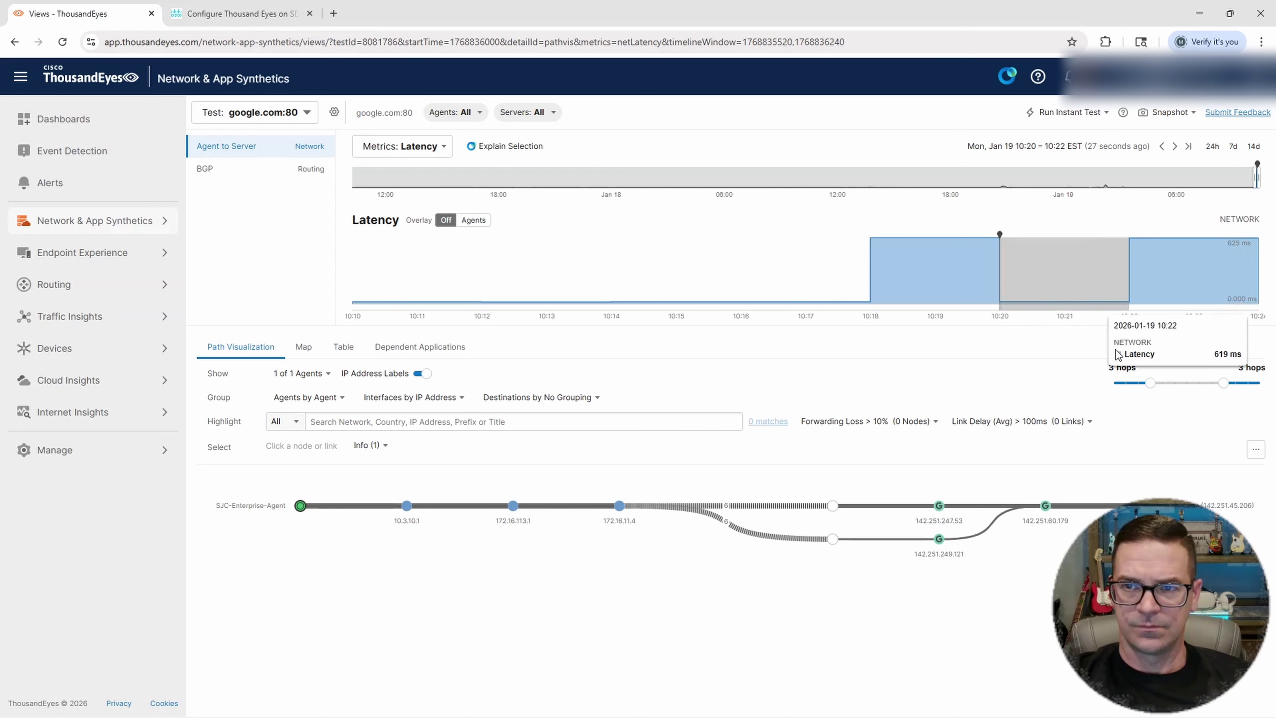
click(1163, 281)
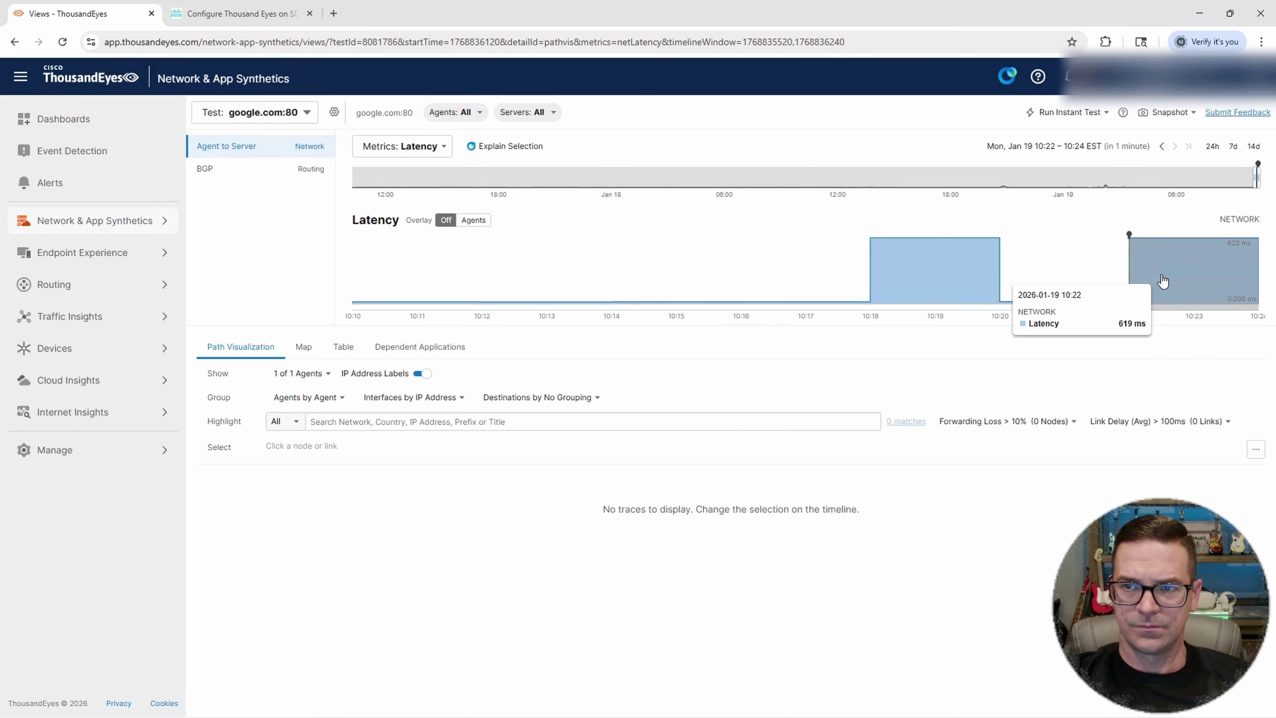
click(1068, 281)
click(1179, 282)
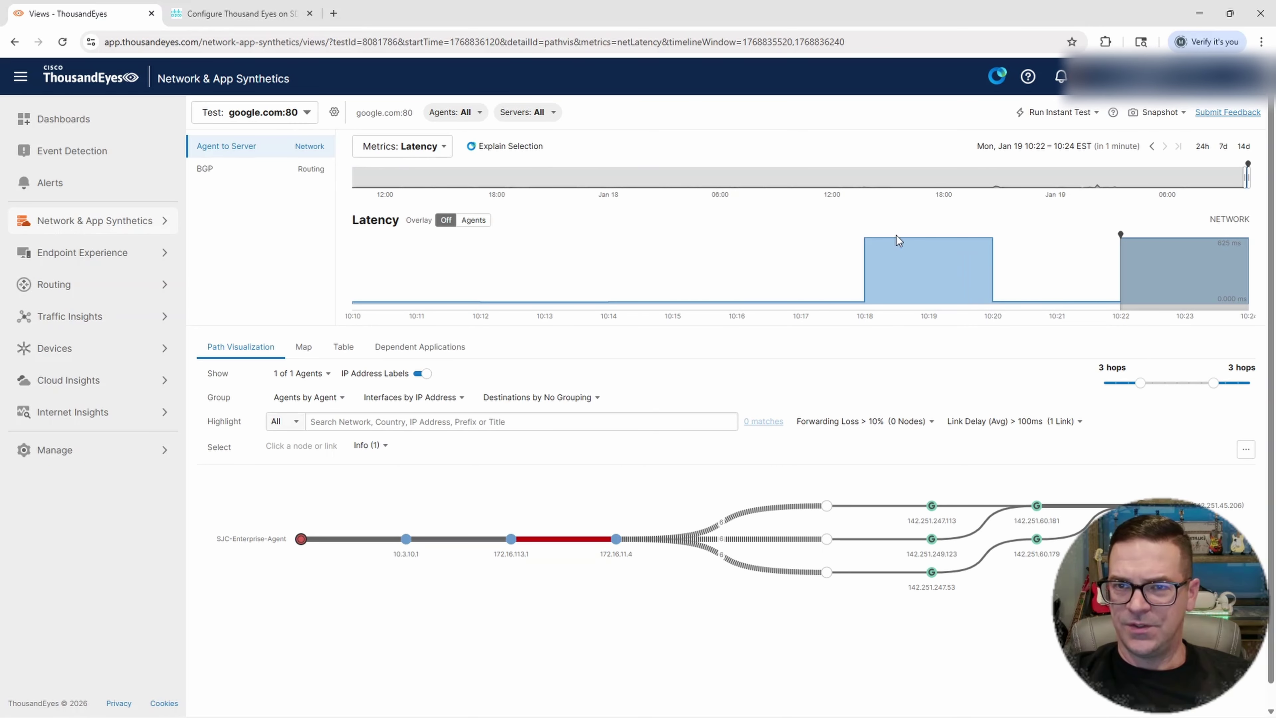
drag(896, 235, 1176, 292)
click(1158, 271)
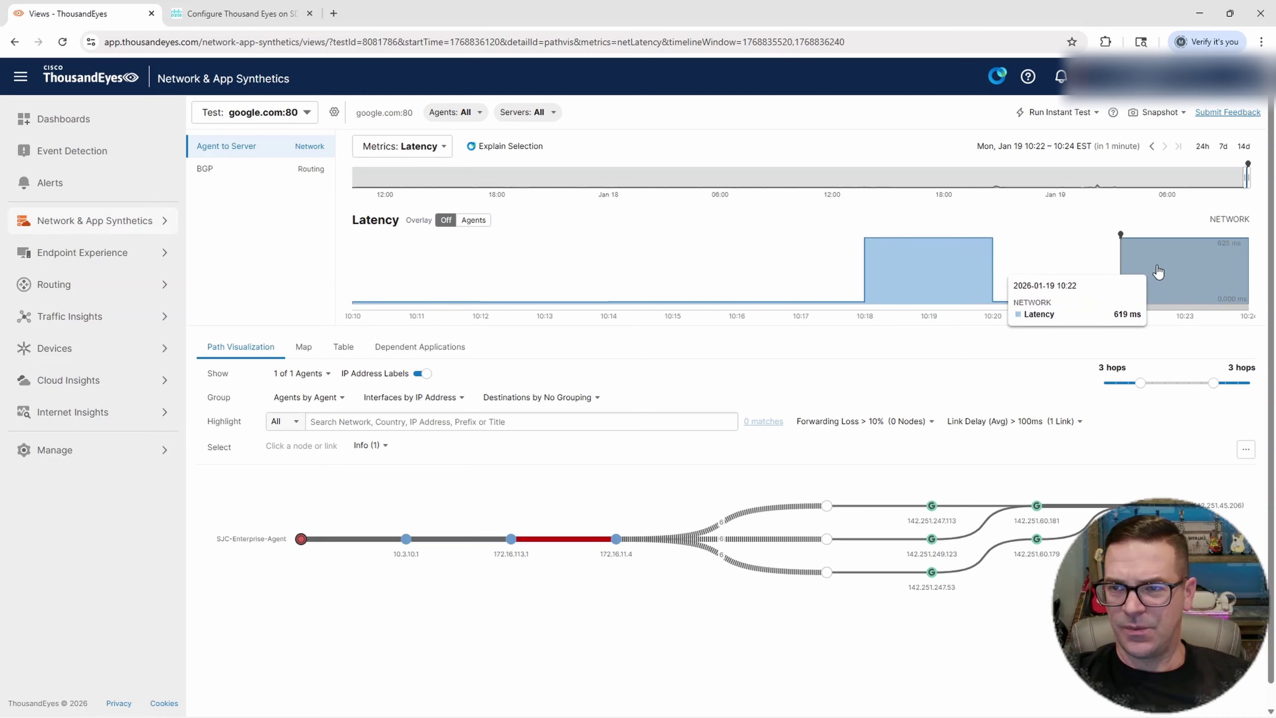
Compare SJC-Enterprise-Agent's 10:18 – 10:20 measurements with the 172.16.113.1 to 172.16.11.4 link delay in the 10:22 – 10:24 interval
click(947, 265)
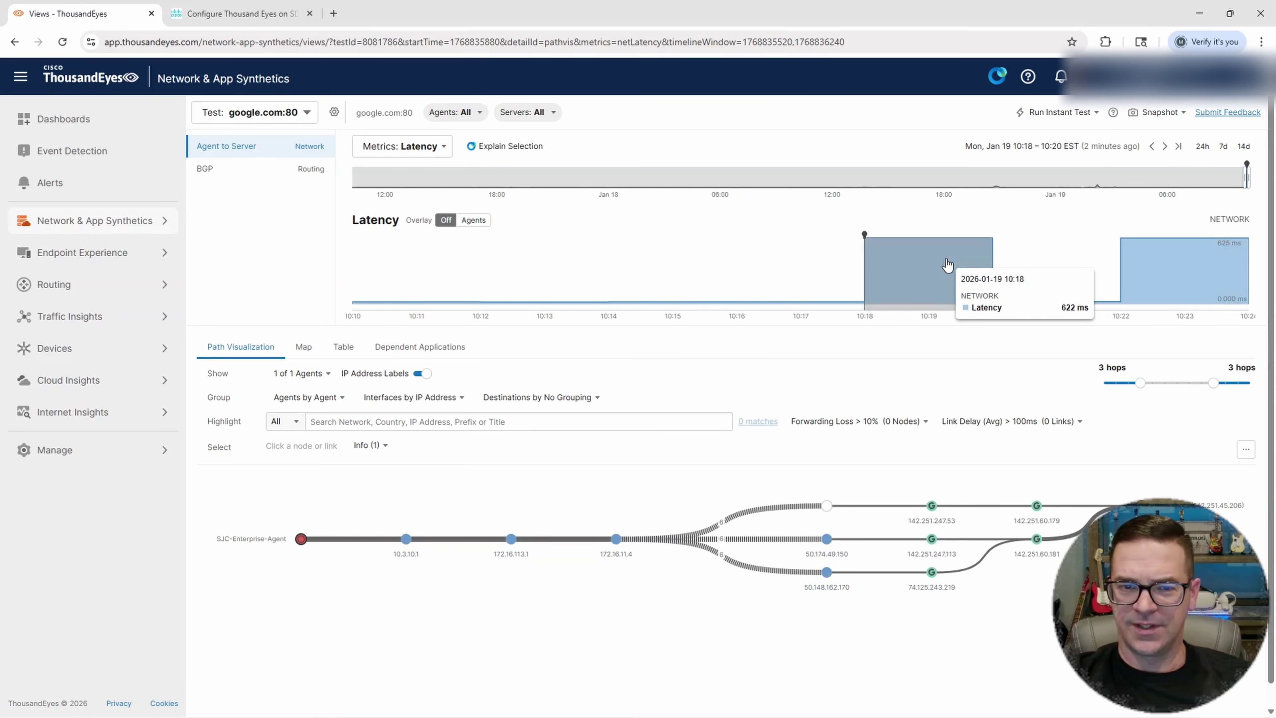
mouse_move(301, 539)
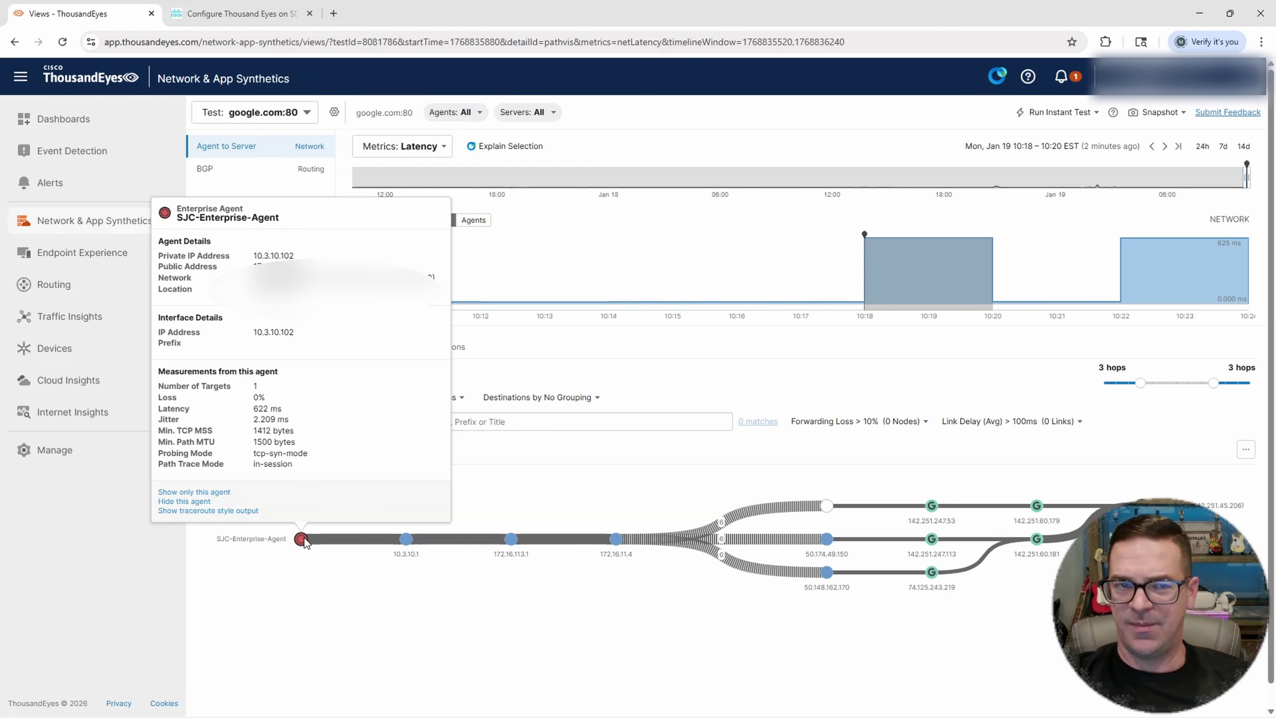
click(1171, 274)
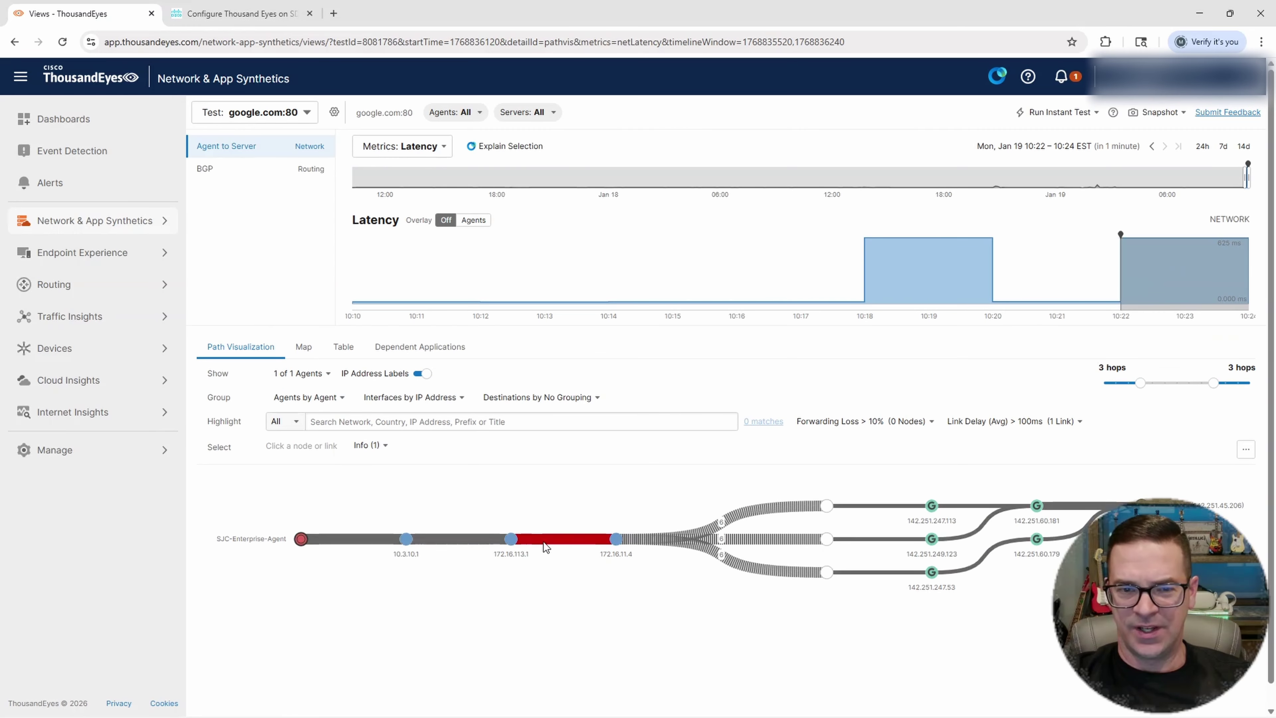
mouse_move(548, 548)
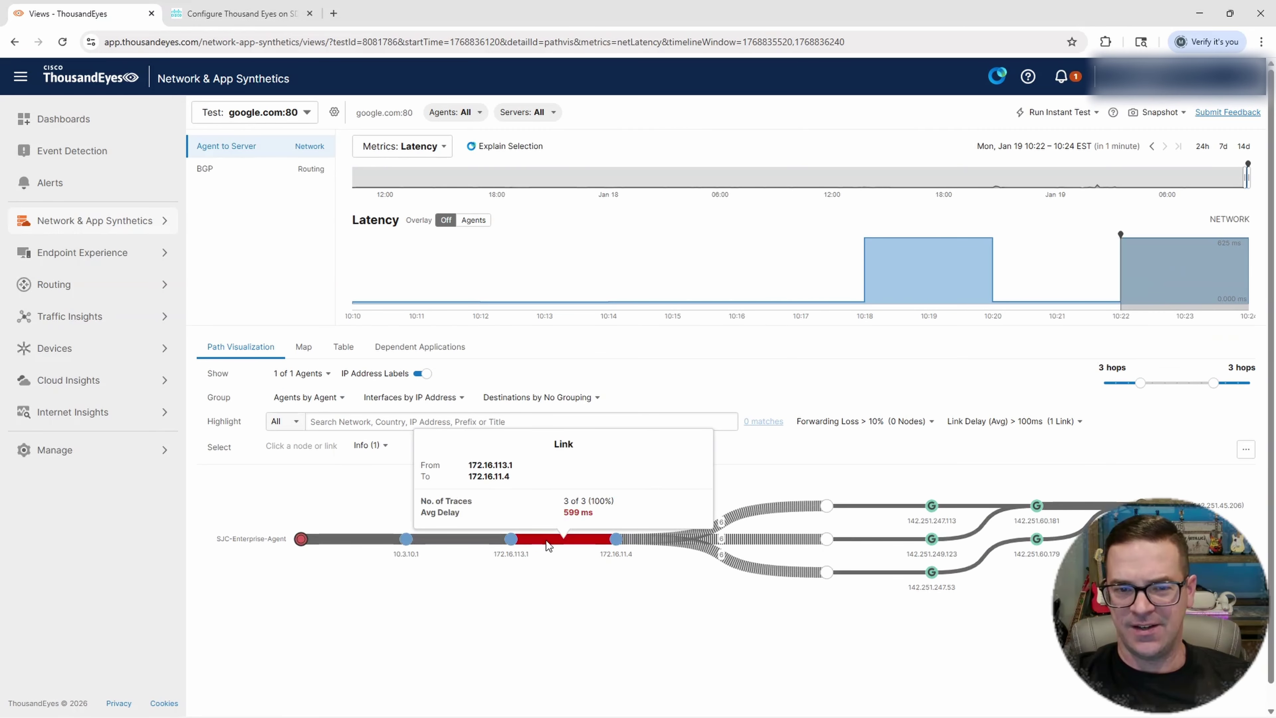
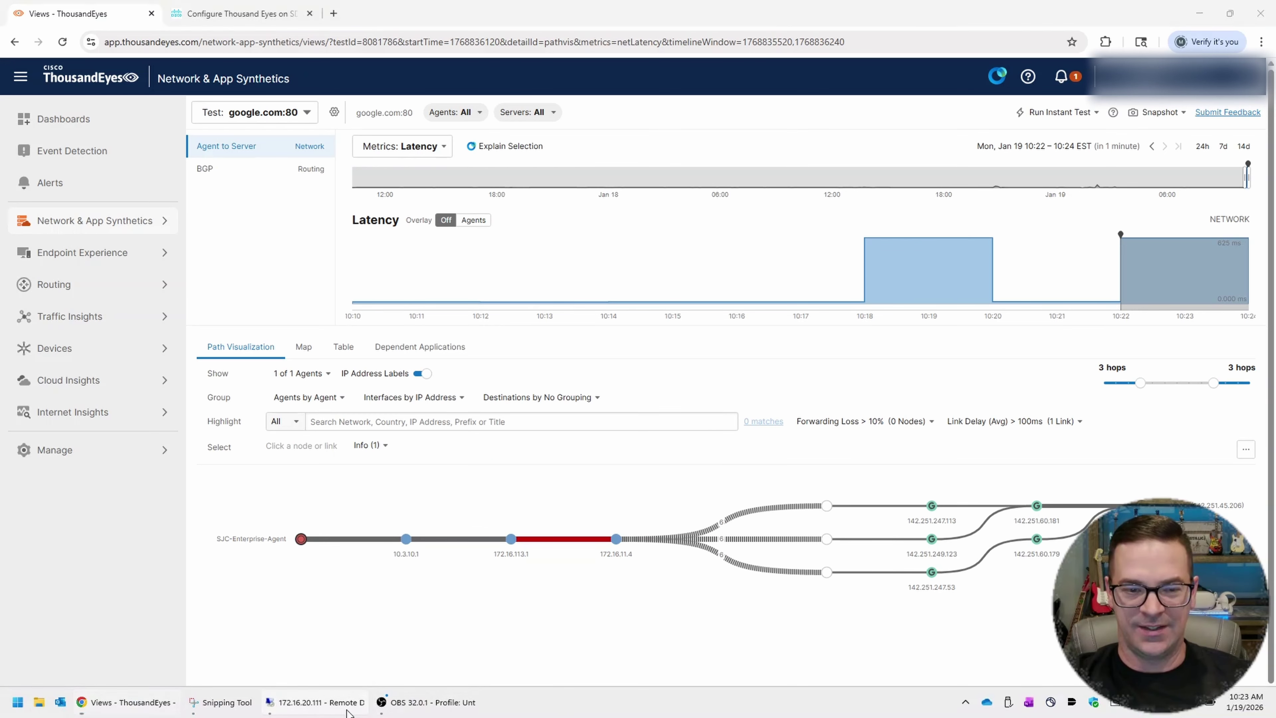
Switch to the Cisco Modeling Labs topology and reset the link condition on the AWS to BIZ-INET link
click(360, 703)
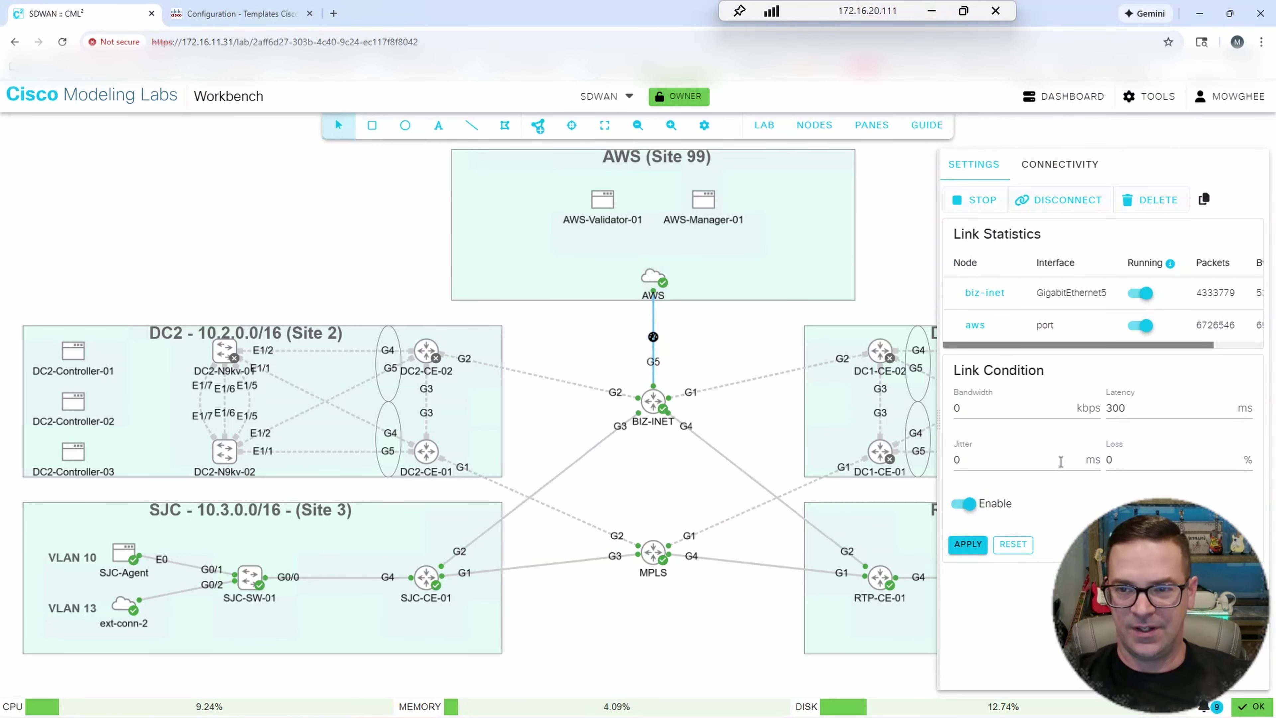
click(1013, 546)
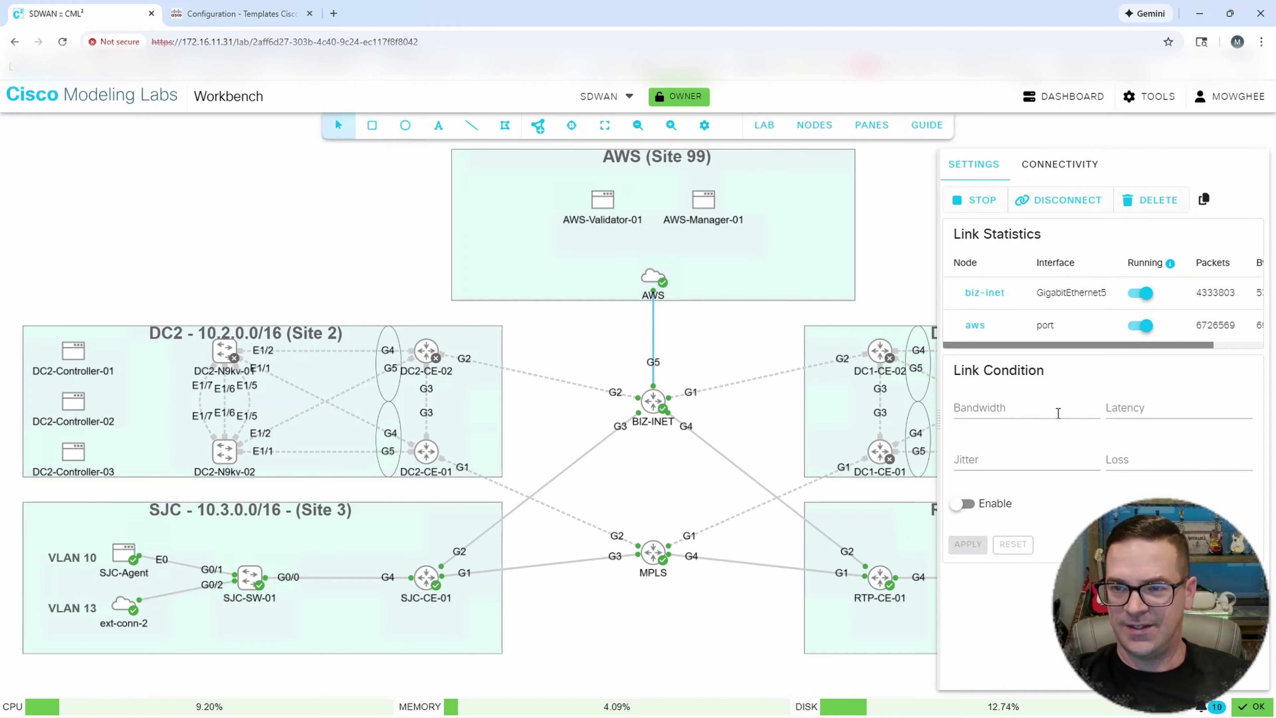
click(863, 273)
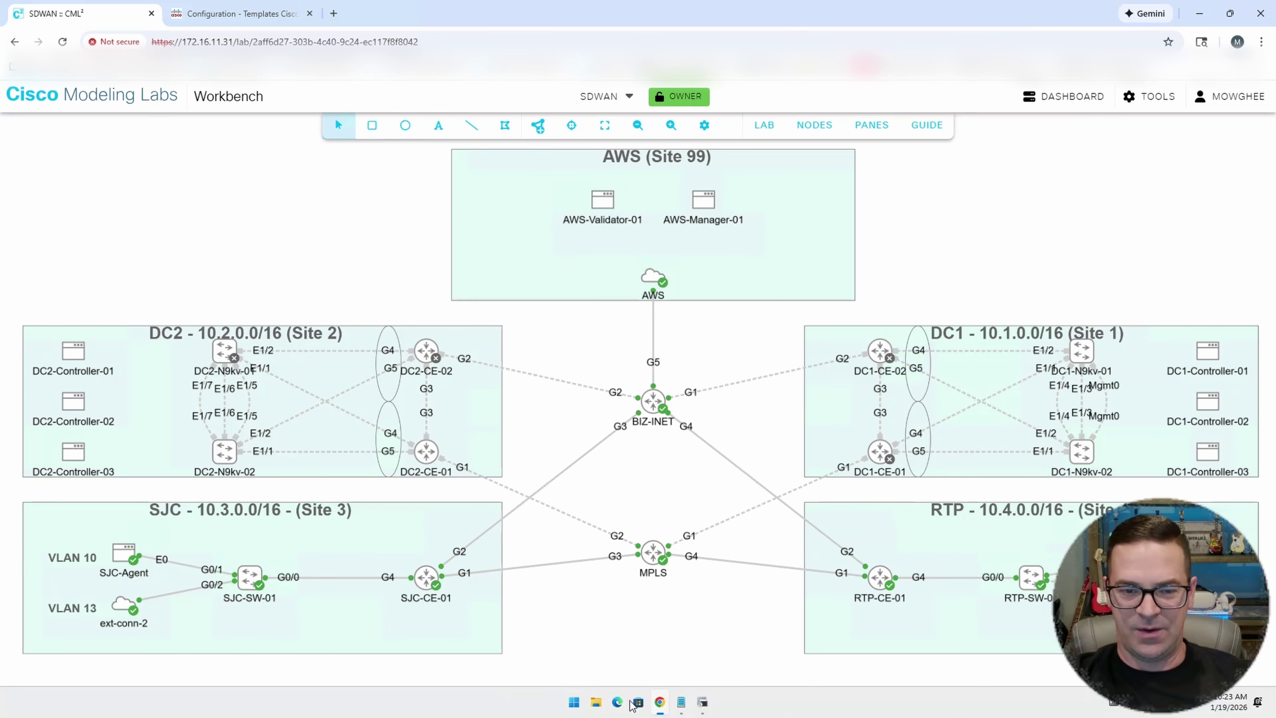
Switch back to ThousandEyes, reopen the Network & App Synthetics Views and display the RTP Host test
mouse_move(636, 6)
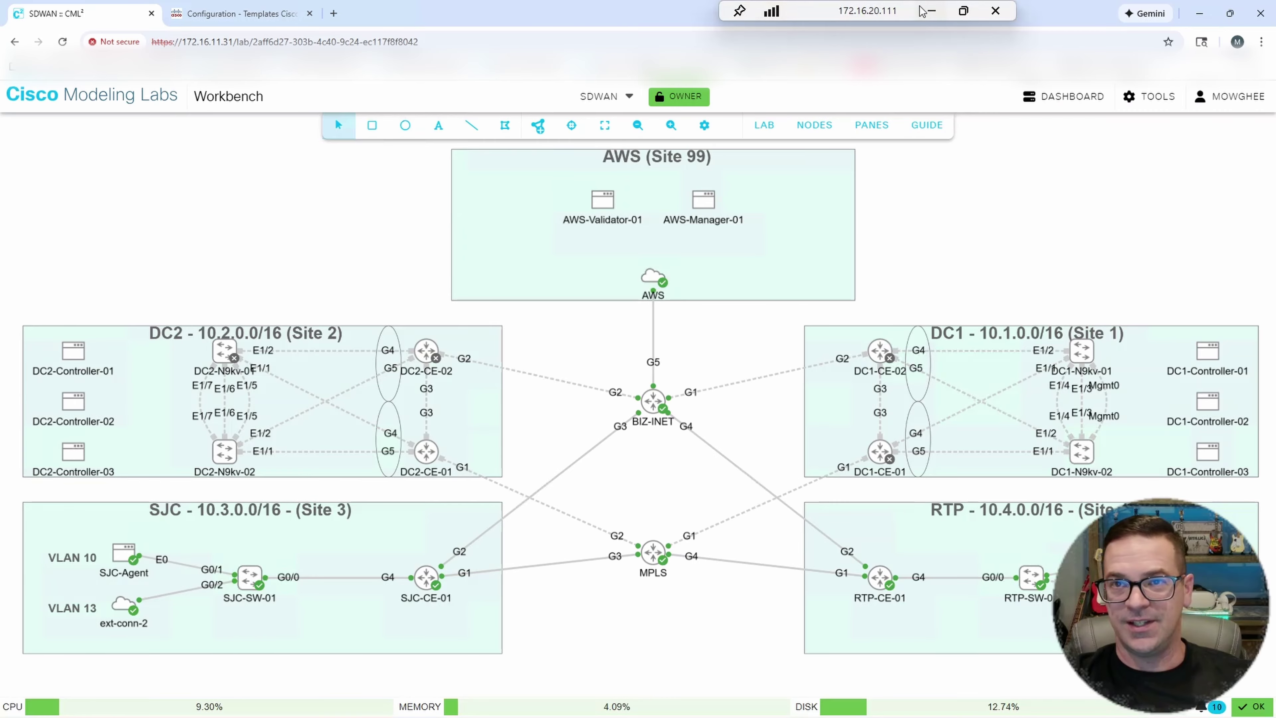
click(932, 11)
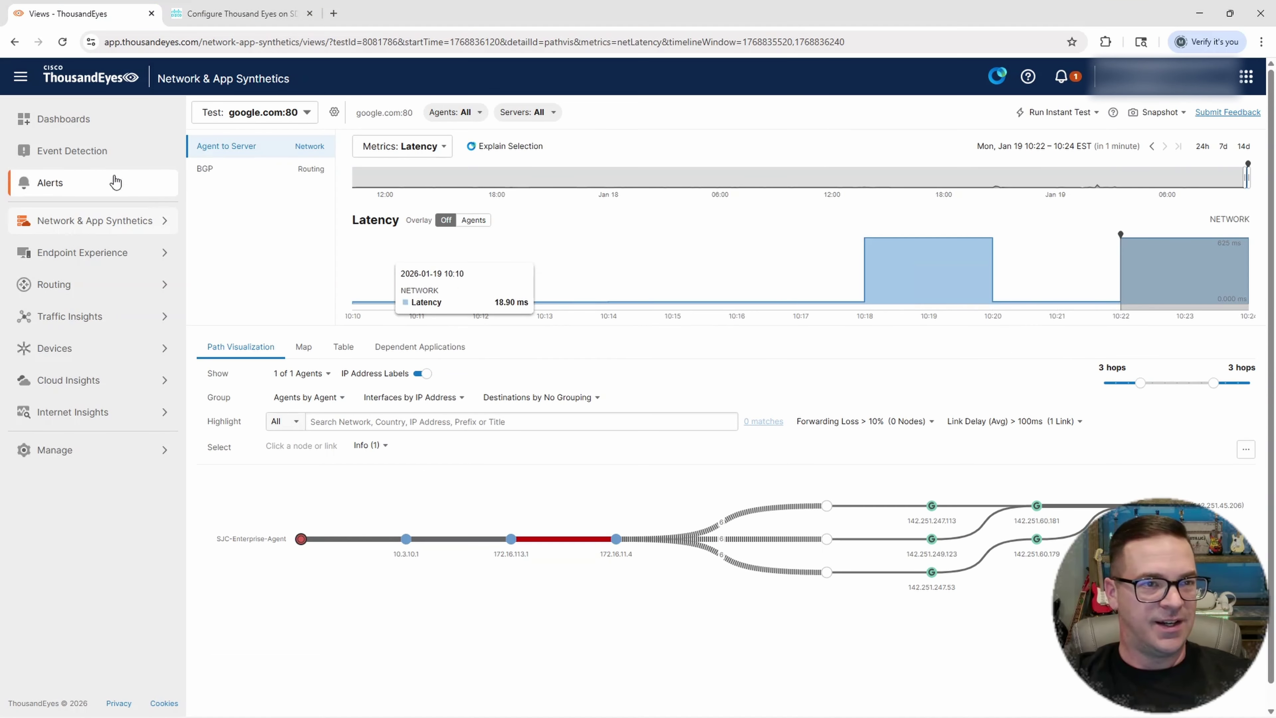
click(95, 221)
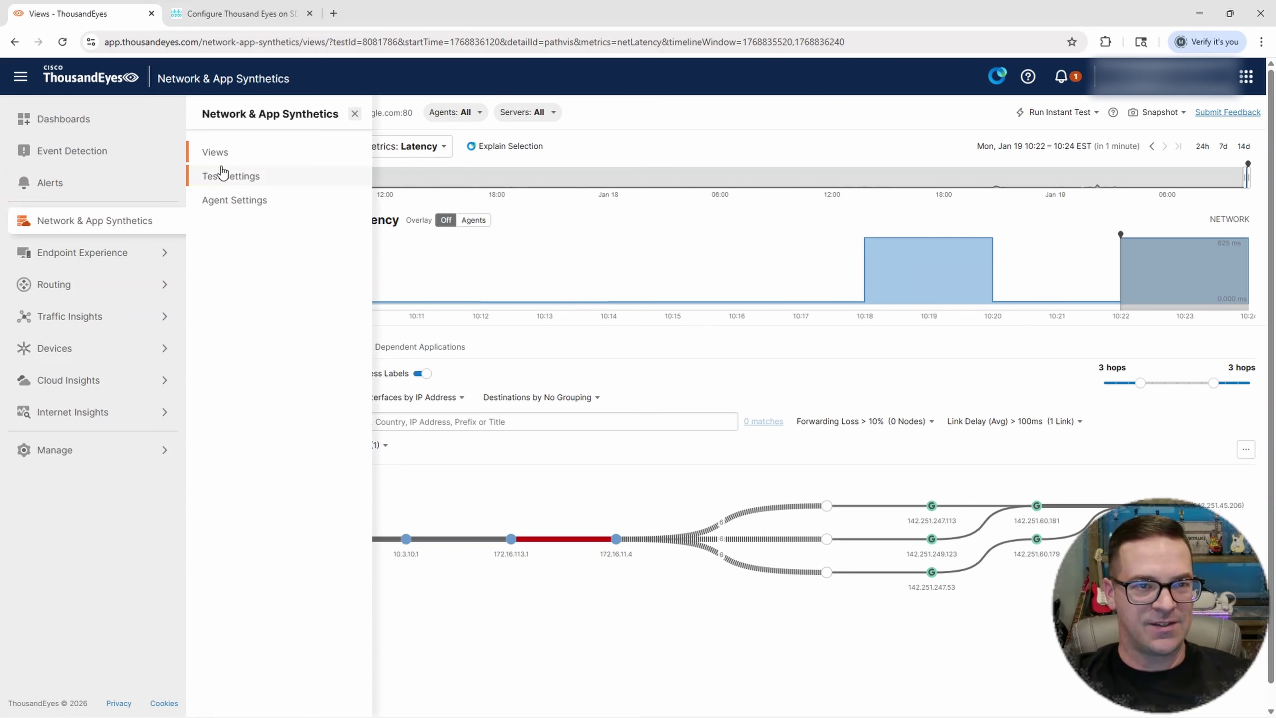
click(219, 156)
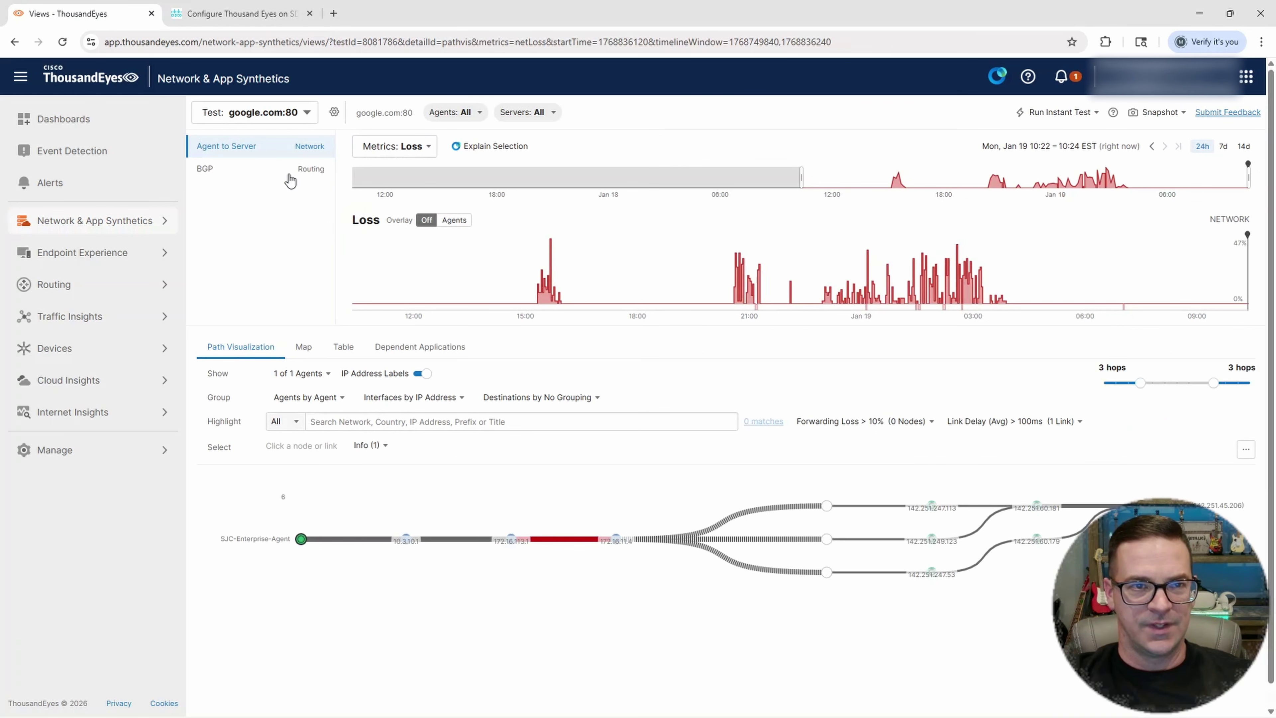
click(298, 115)
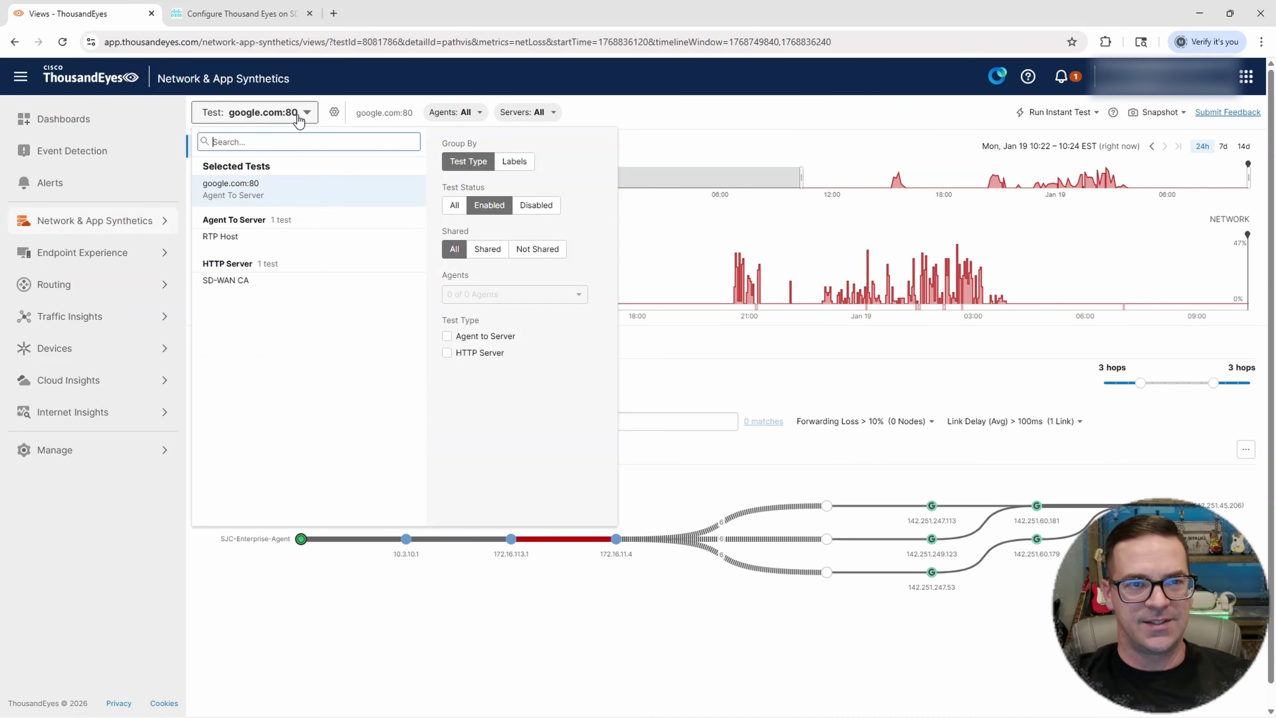
click(235, 237)
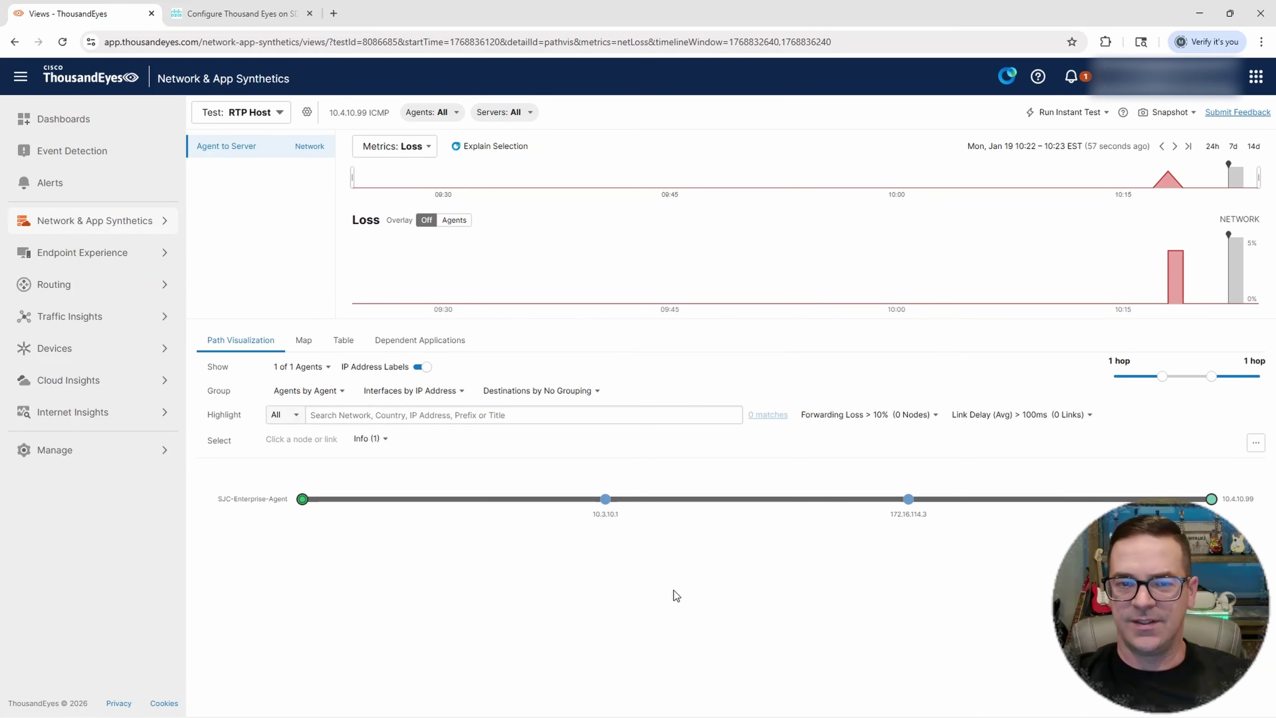
Compare the RTP Host path with the Cisco Modeling Labs topology and inspect the path's links and the 172.16.114.3 node
mouse_move(636, 505)
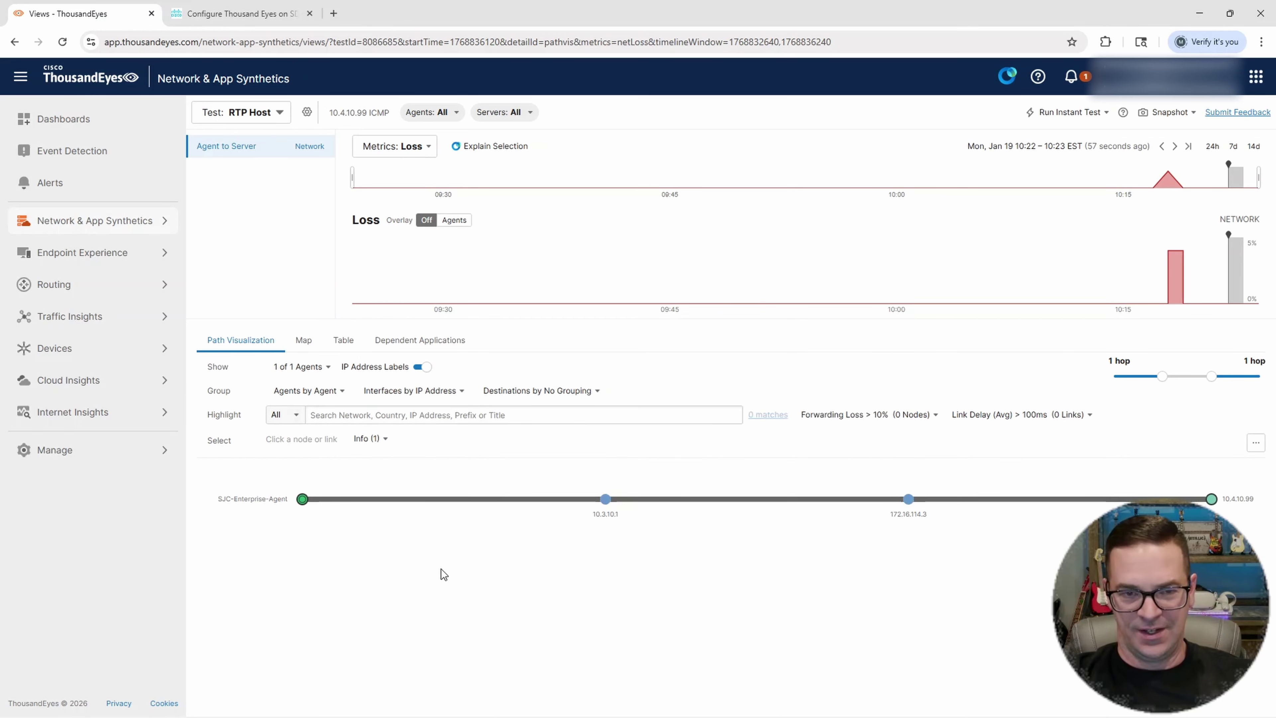
mouse_move(591, 716)
click(370, 694)
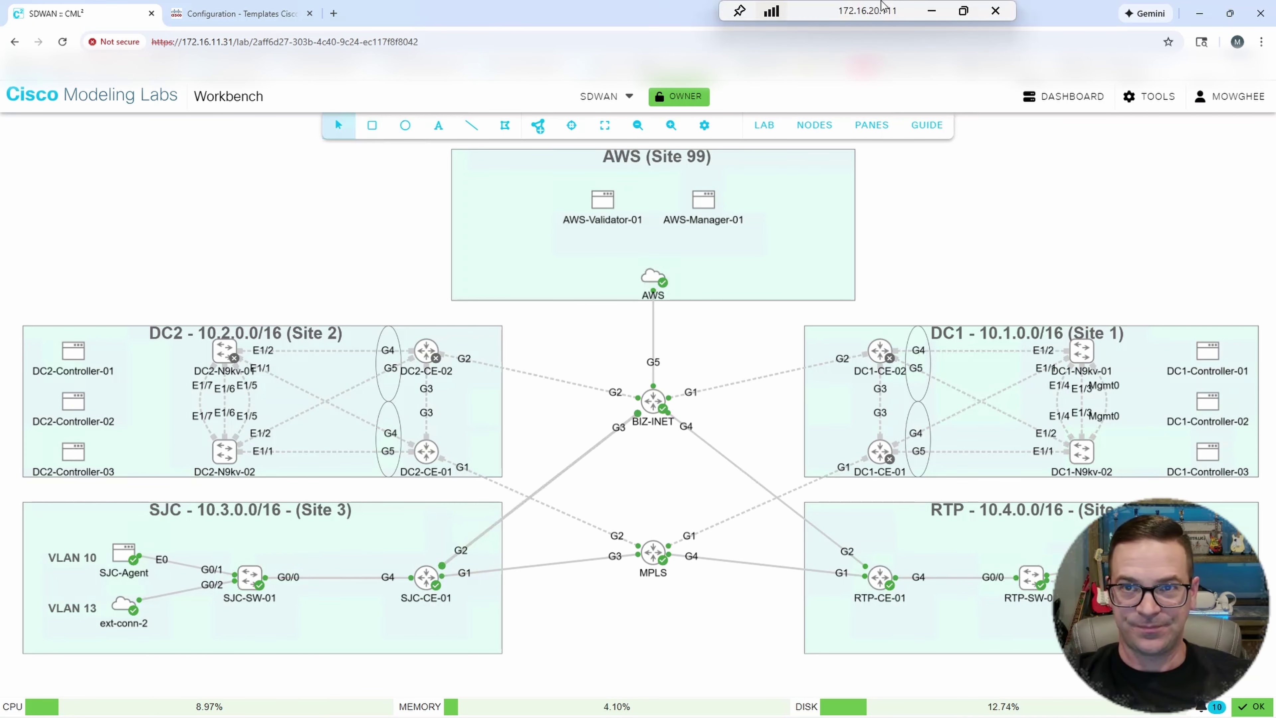
click(932, 12)
mouse_move(303, 500)
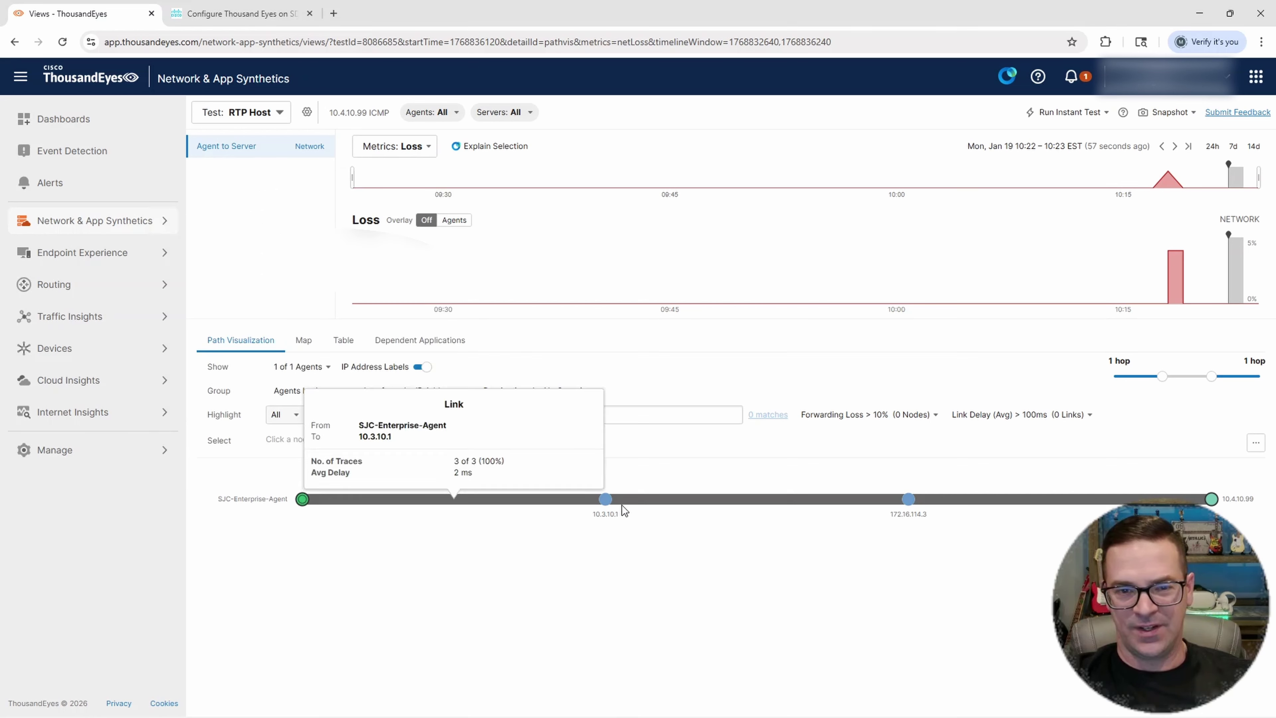
mouse_move(603, 502)
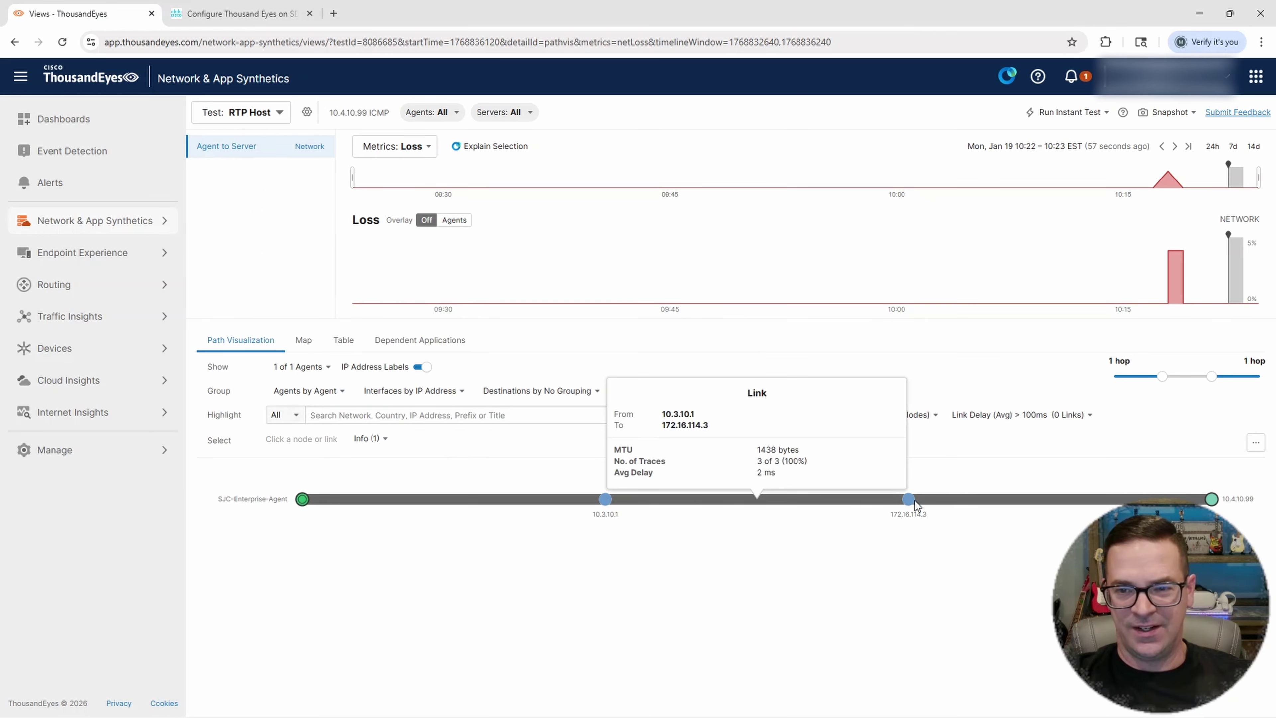
mouse_move(911, 500)
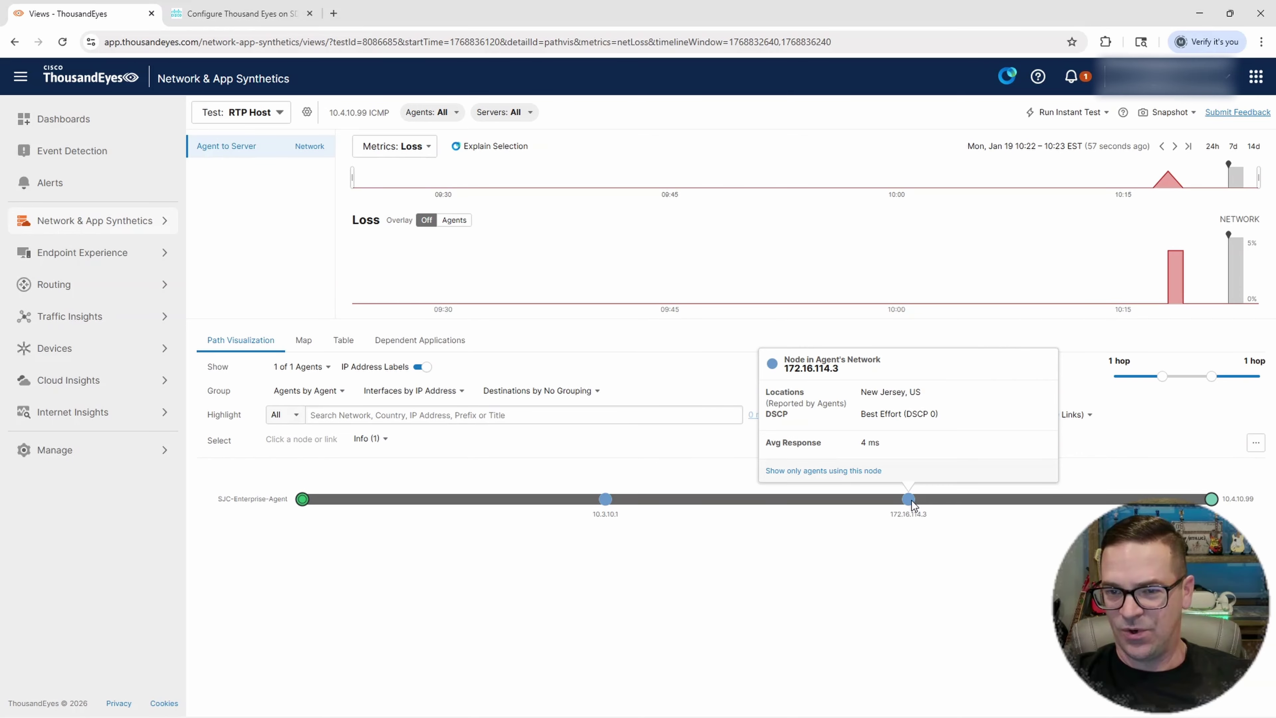
Display the SD-WAN CA test in the Network & App Synthetics Views
mouse_move(1212, 500)
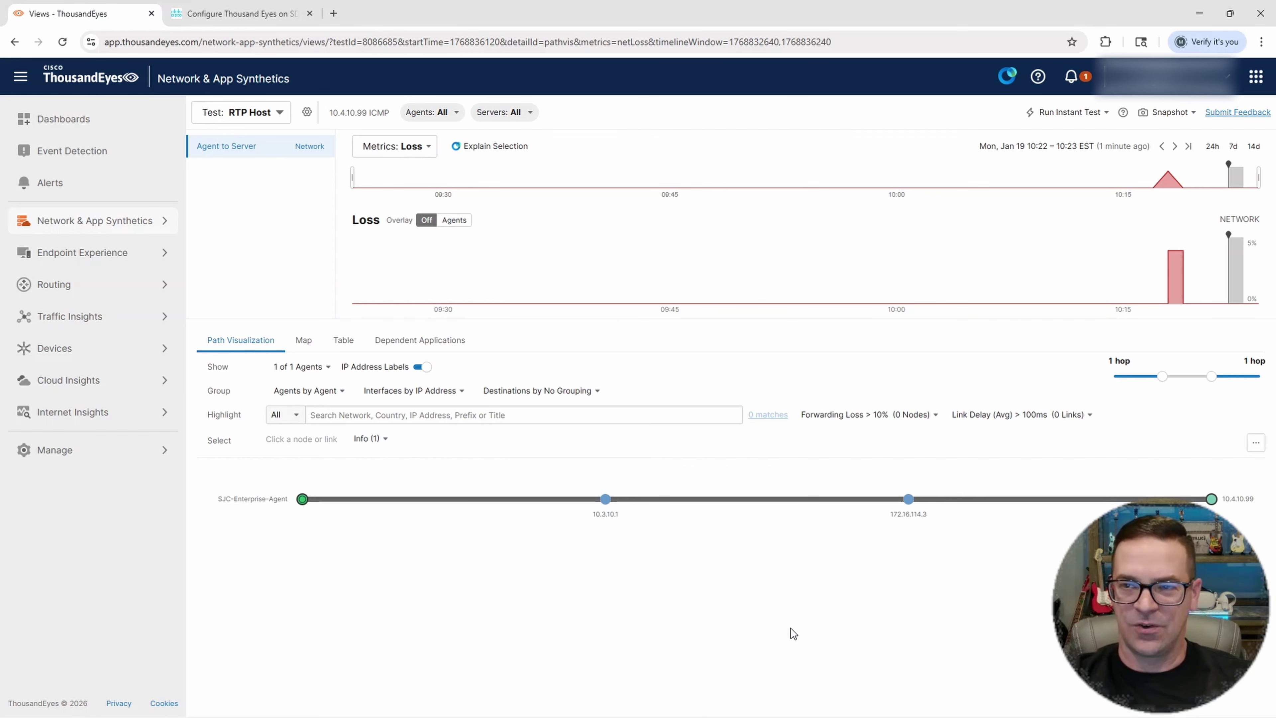
click(278, 112)
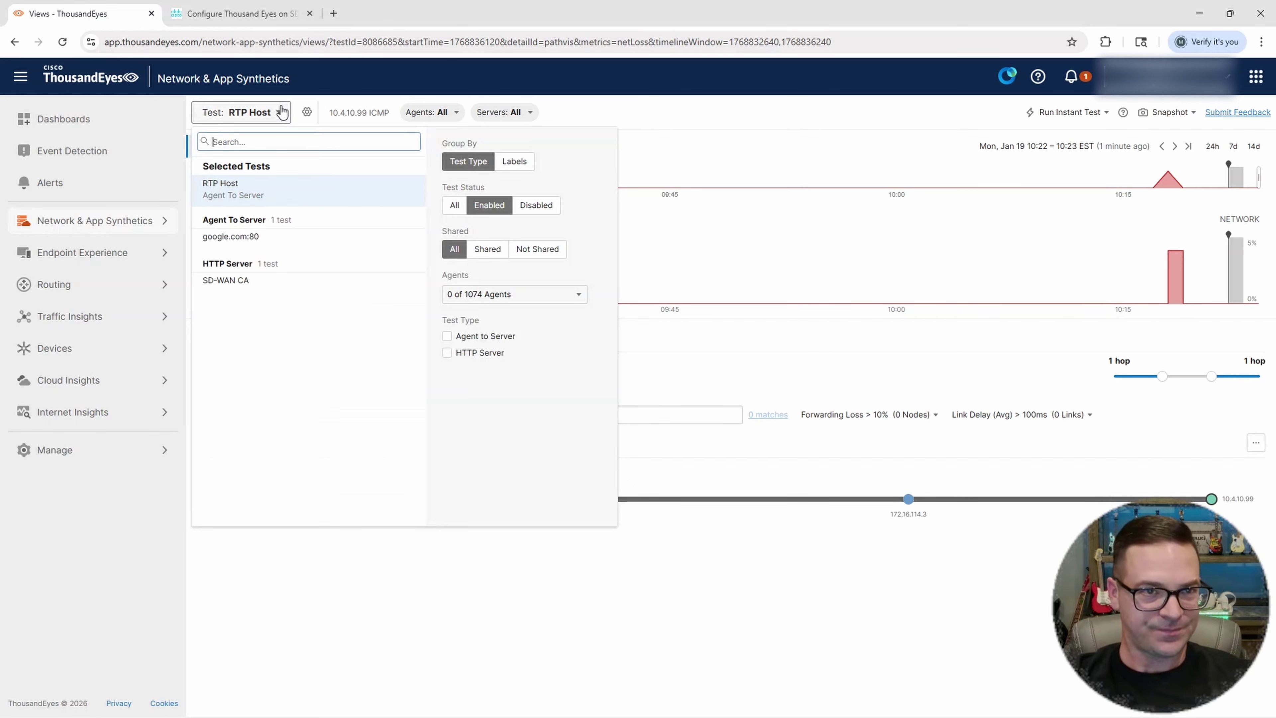
click(232, 284)
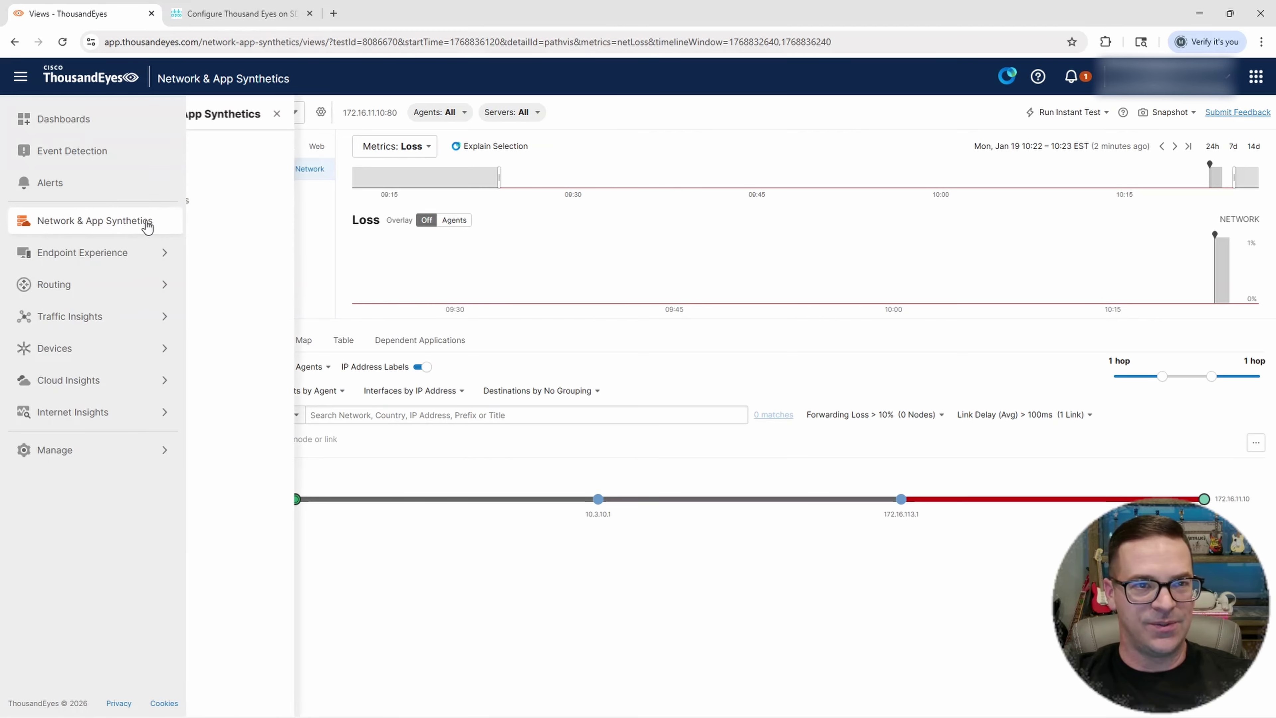
Open the SD-WAN CA test's settings, review its target URL, interval, protocol and TLS options, and leave without saving
mouse_move(140, 225)
click(215, 177)
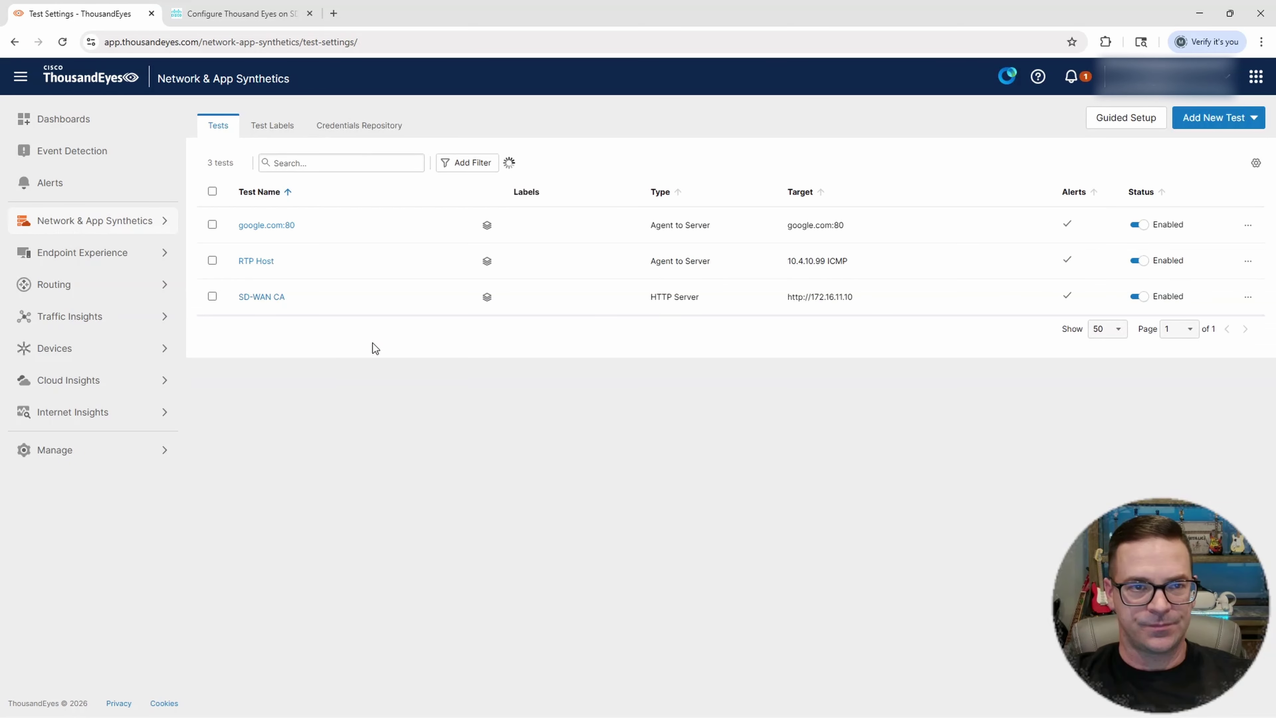
click(262, 302)
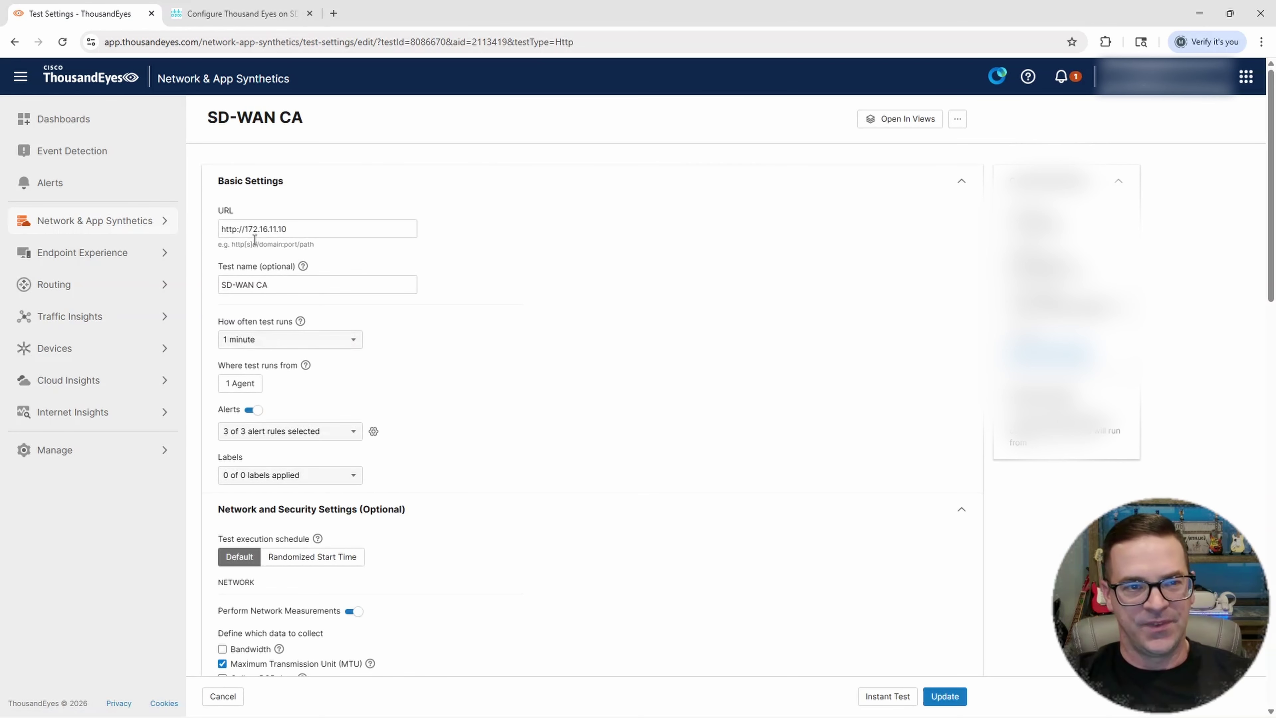
drag(293, 226, 252, 231)
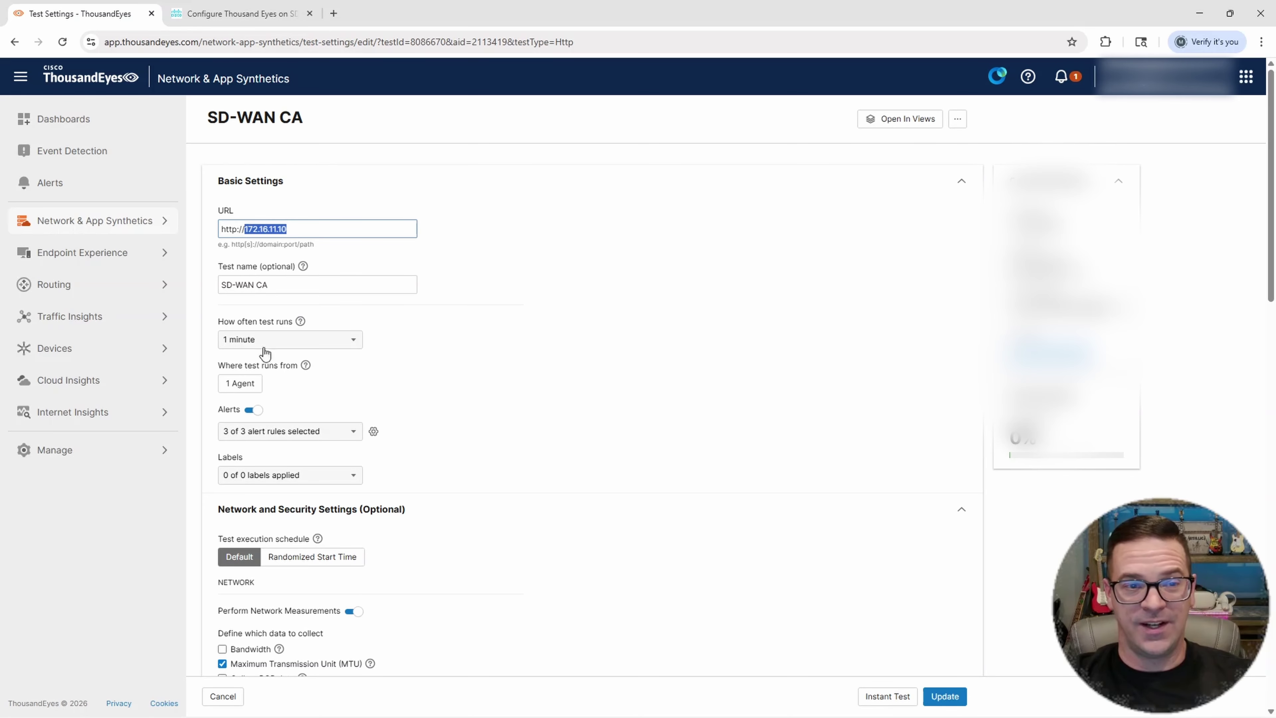
scroll(328, 390, down, 1)
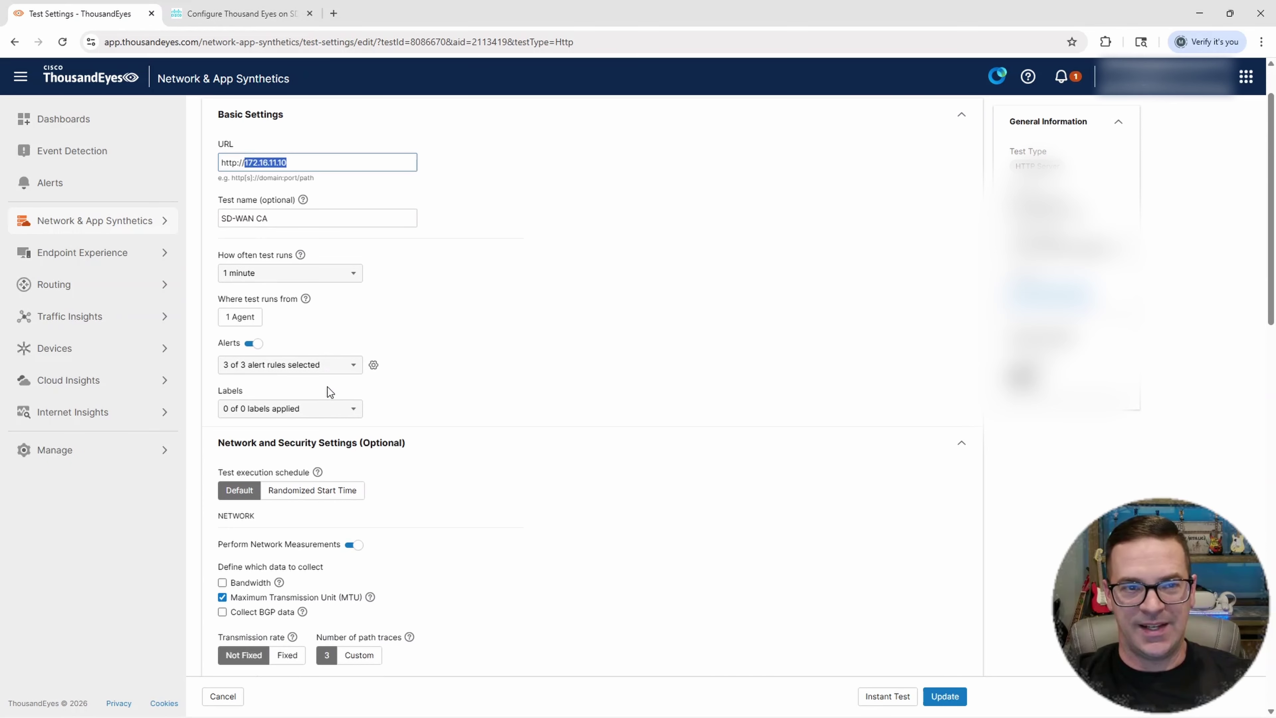
scroll(327, 387, down, 3)
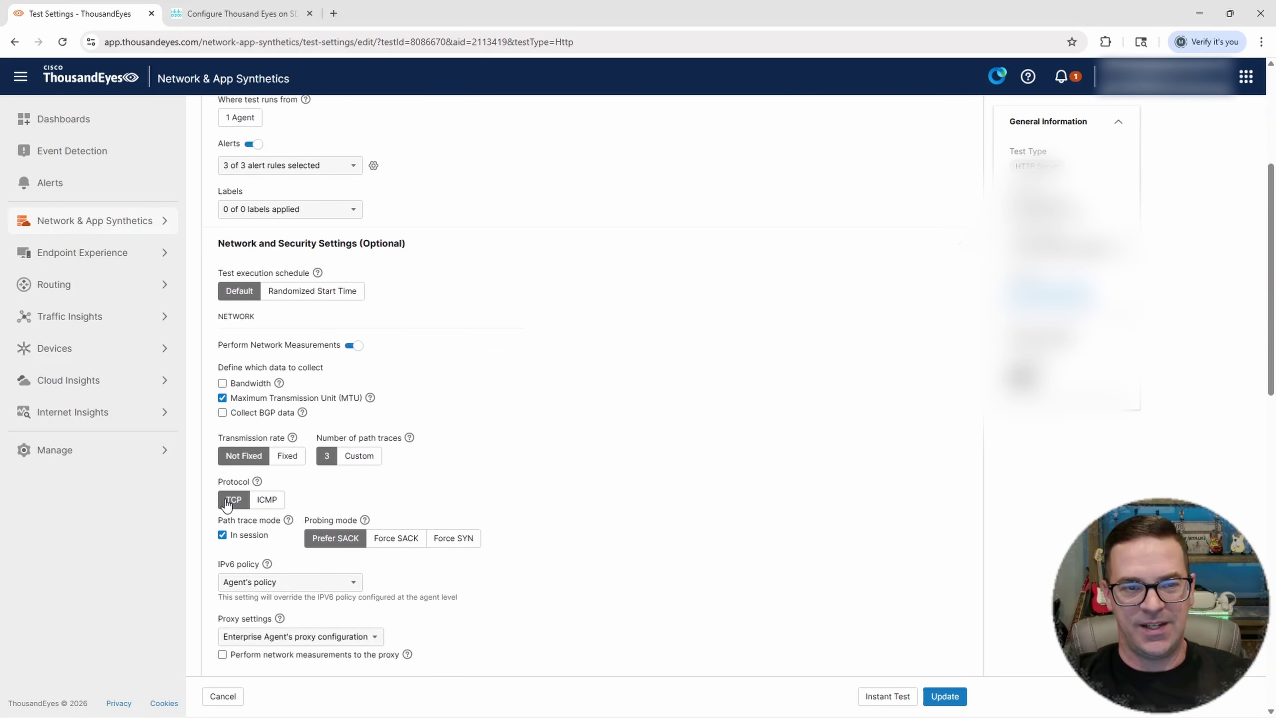
scroll(358, 492, down, 3)
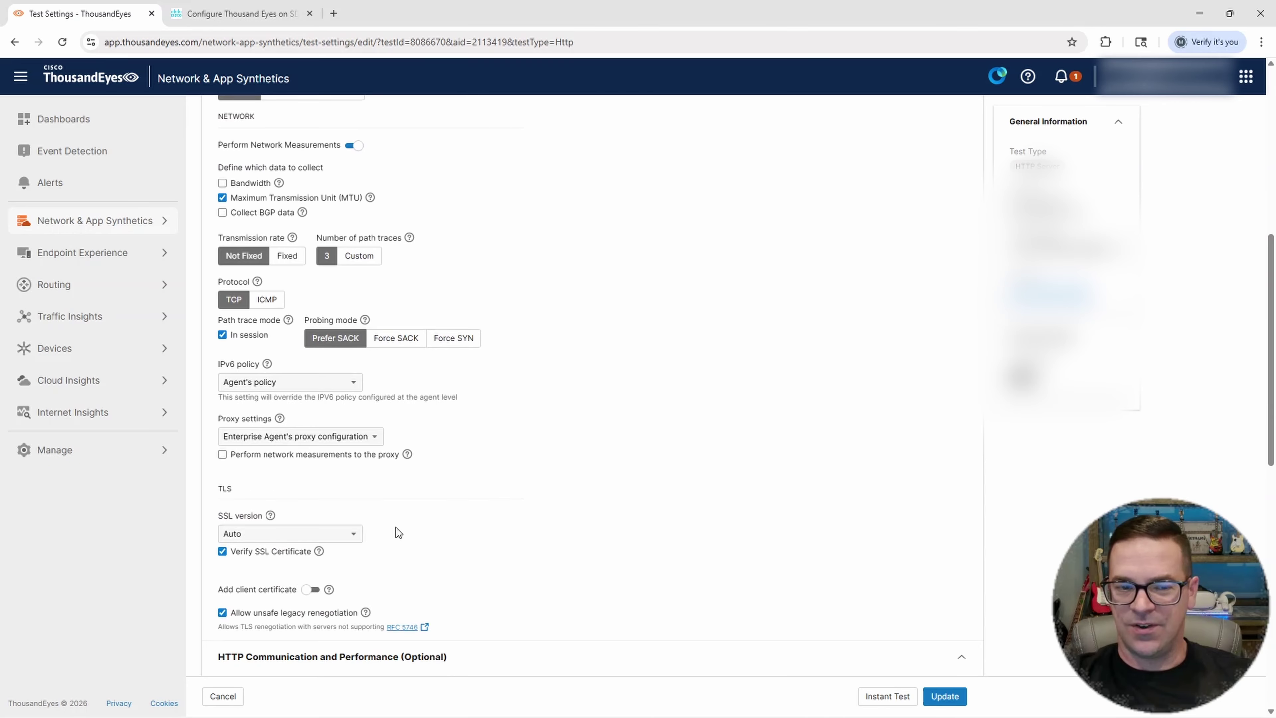
scroll(350, 563, down, 2)
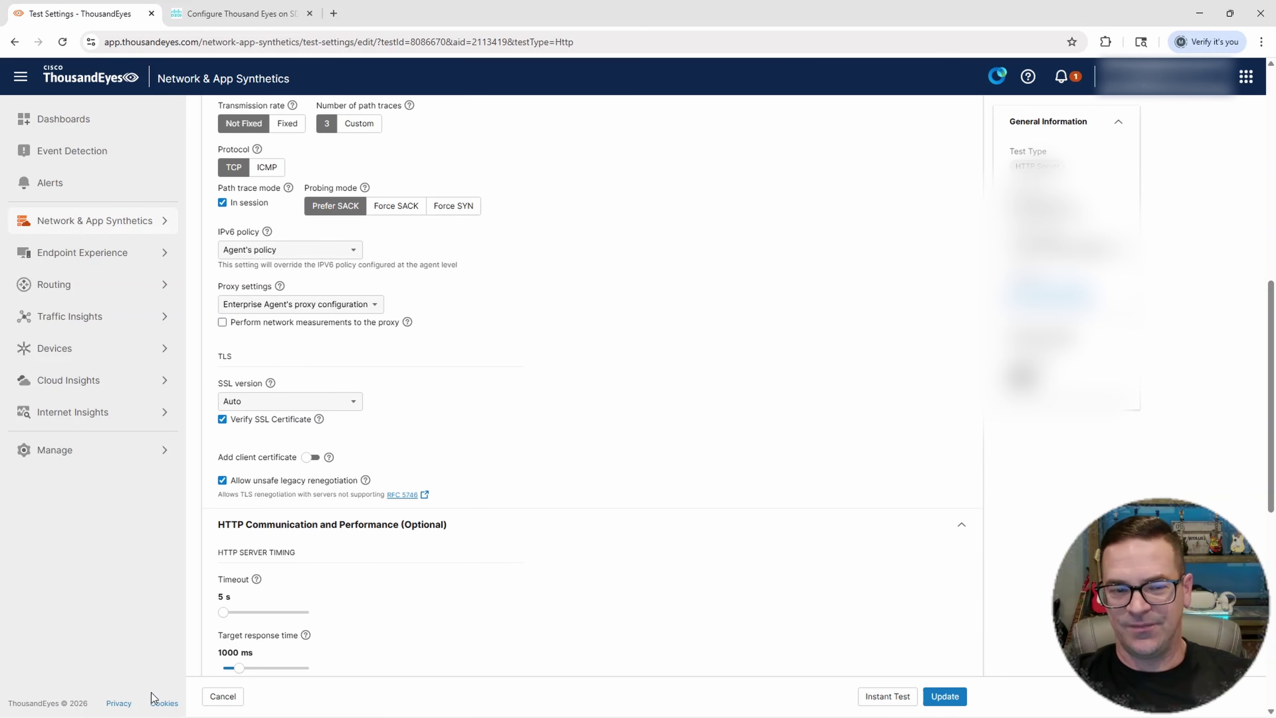
click(232, 695)
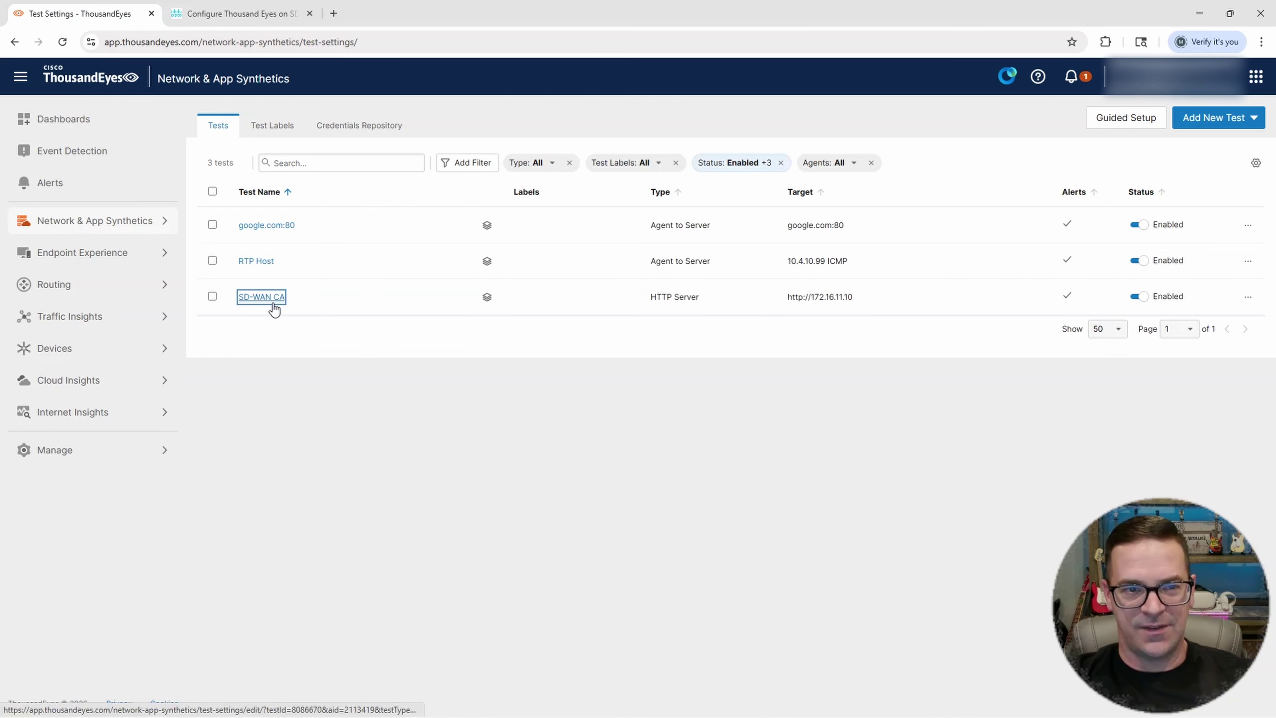
Return to the Network & App Synthetics Views and display the latest SD-WAN CA results
click(266, 298)
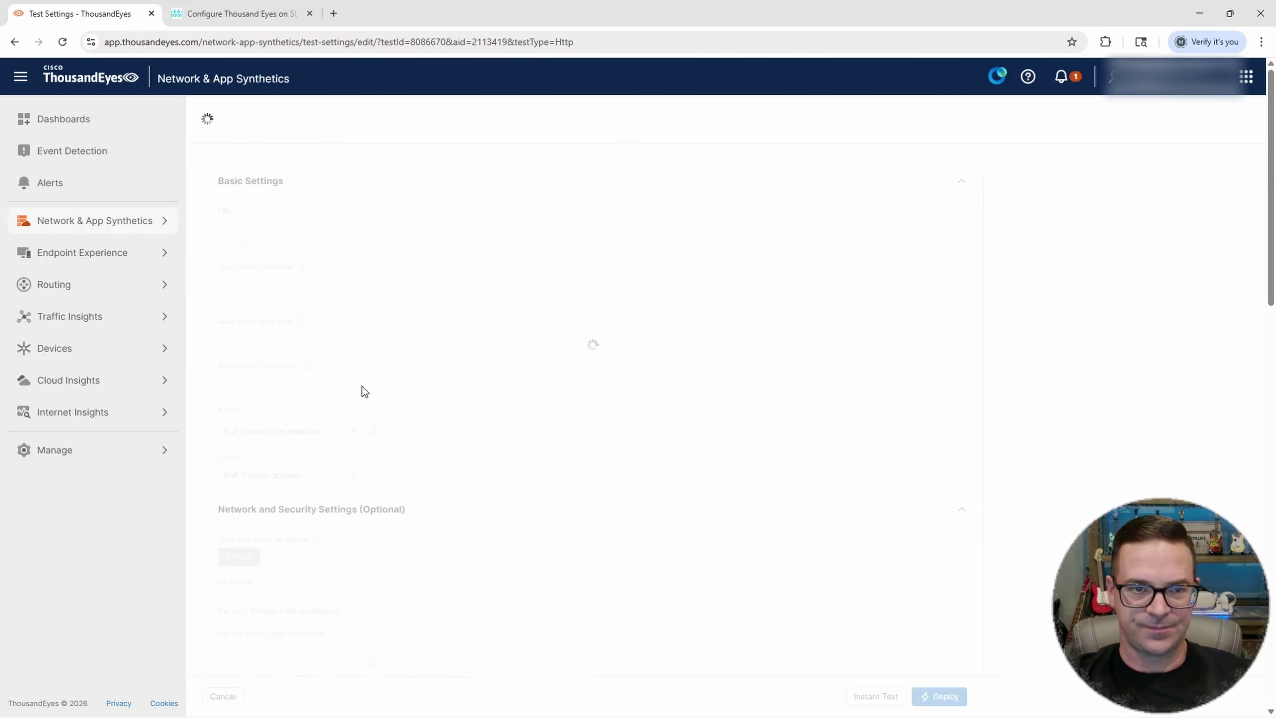
click(94, 220)
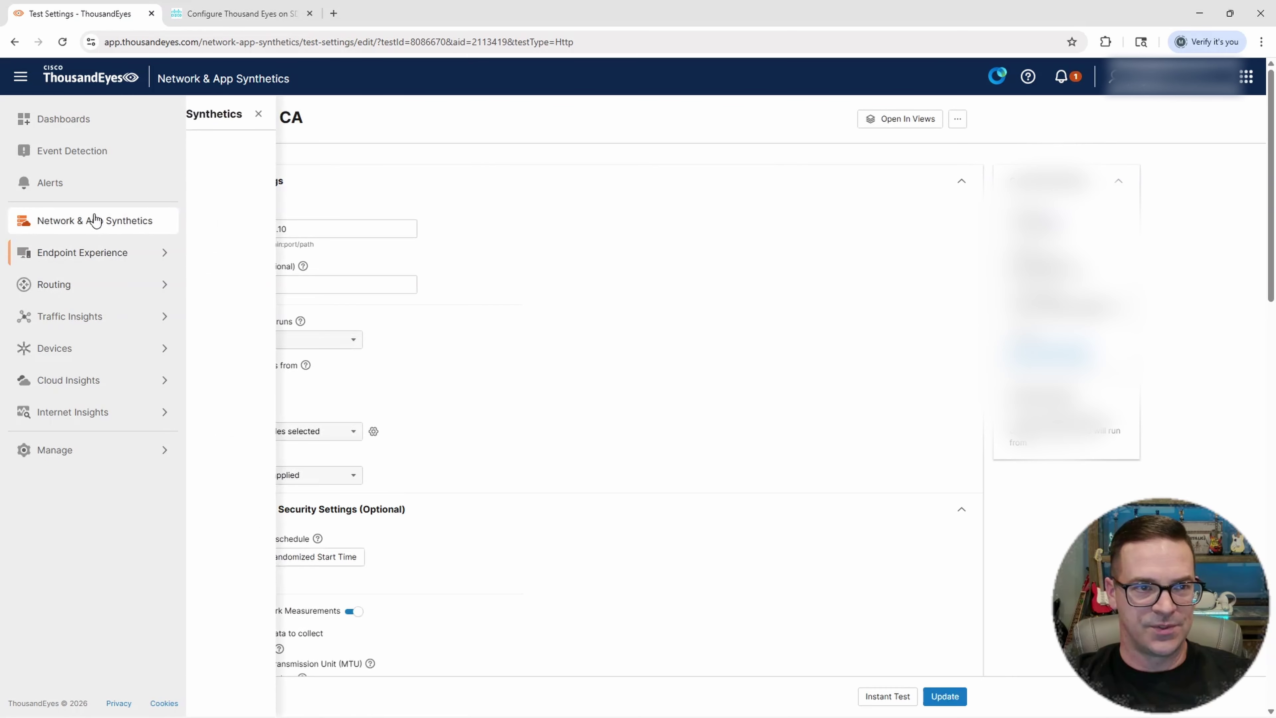
click(194, 152)
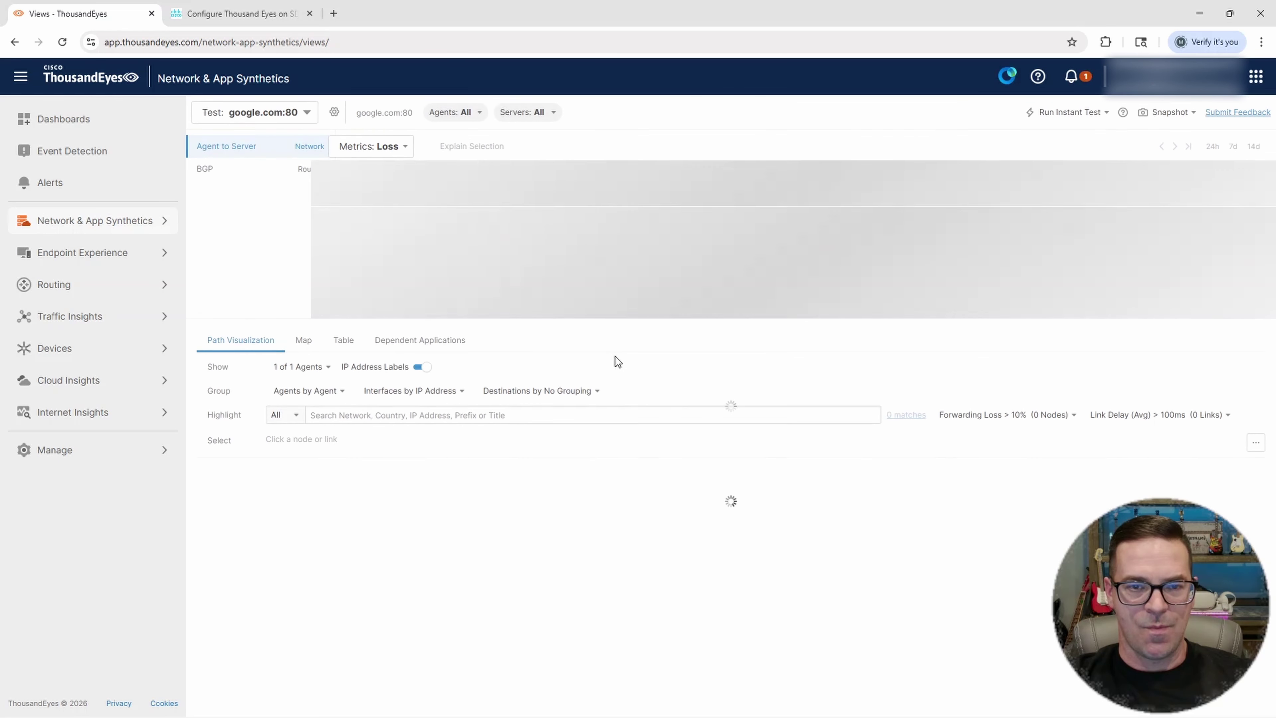
click(306, 119)
click(229, 285)
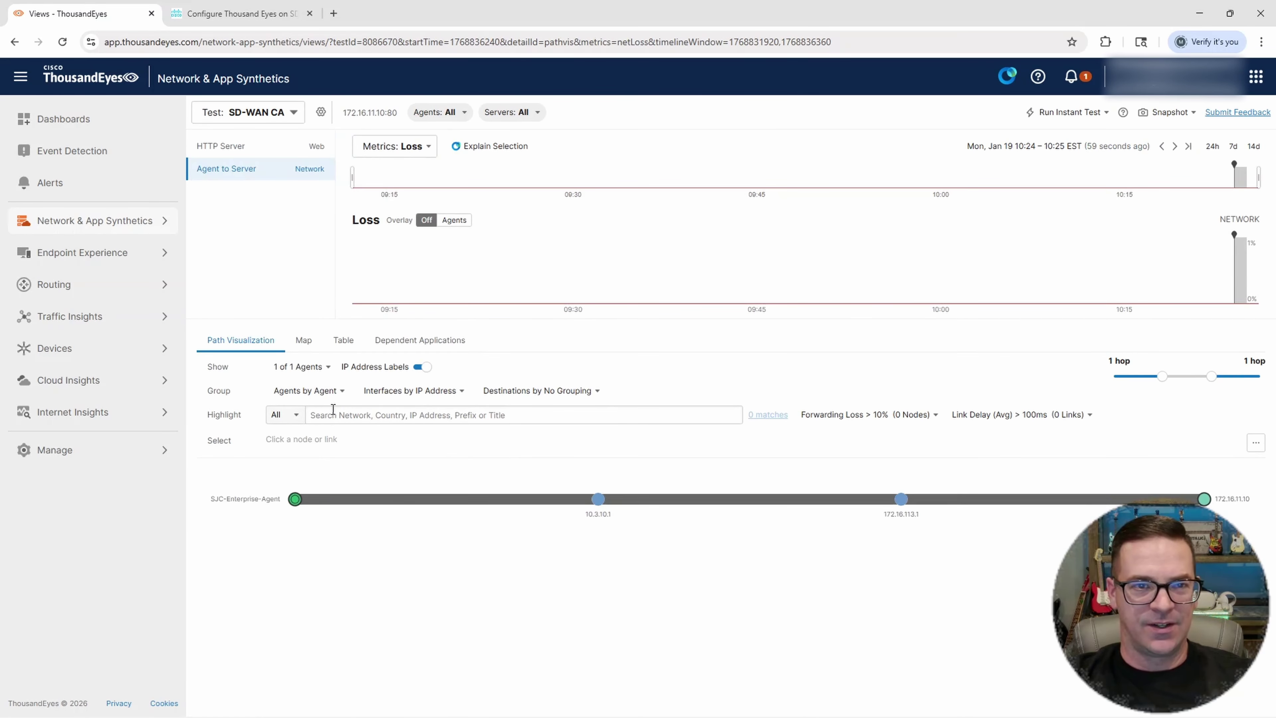
Inspect the delay and trace details of the link from SJC-Enterprise-Agent to 10.3.10.1
mouse_move(385, 502)
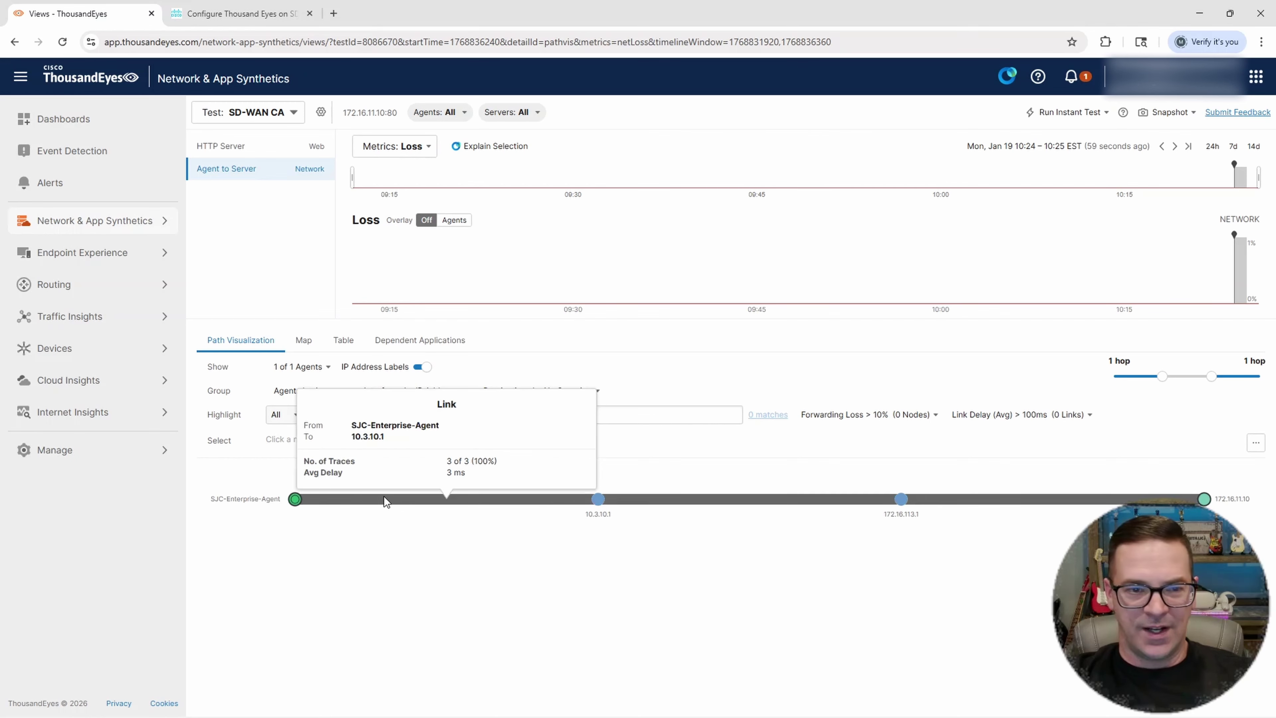
click(436, 497)
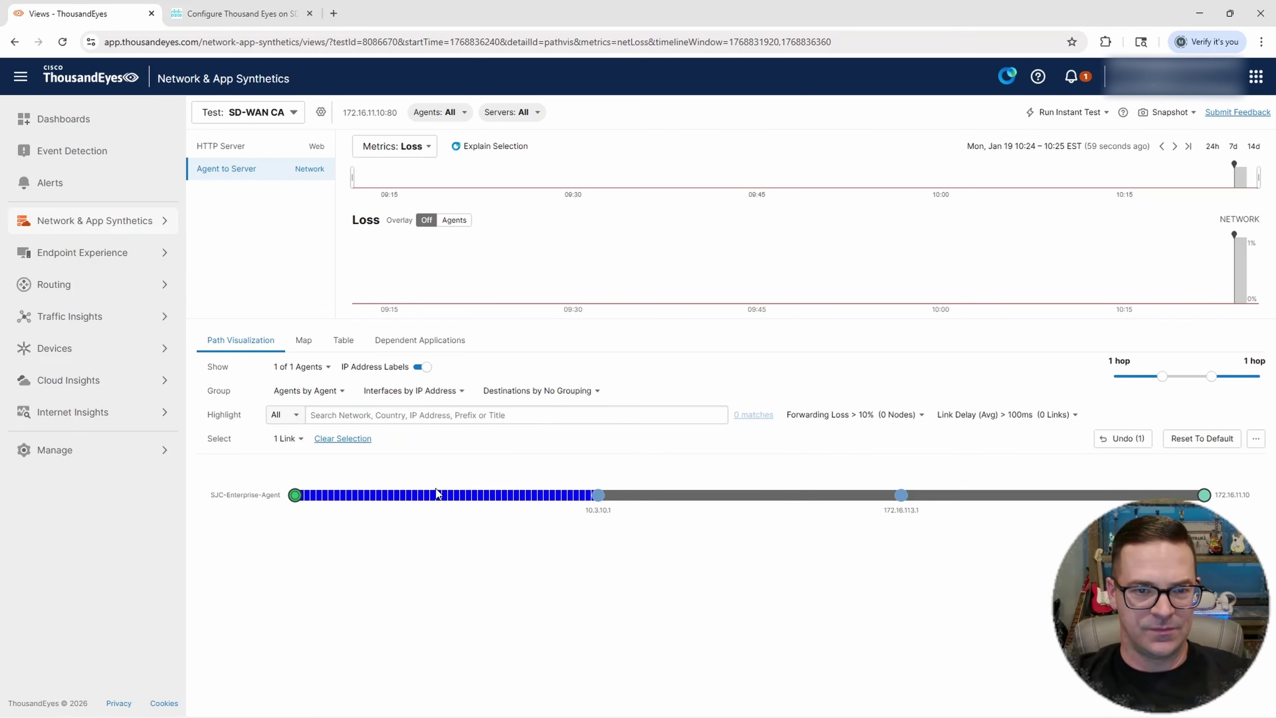
click(434, 496)
Switch the SD-WAN CA view's primary metric to Availability and examine the request headers in the HTTP response details
click(409, 146)
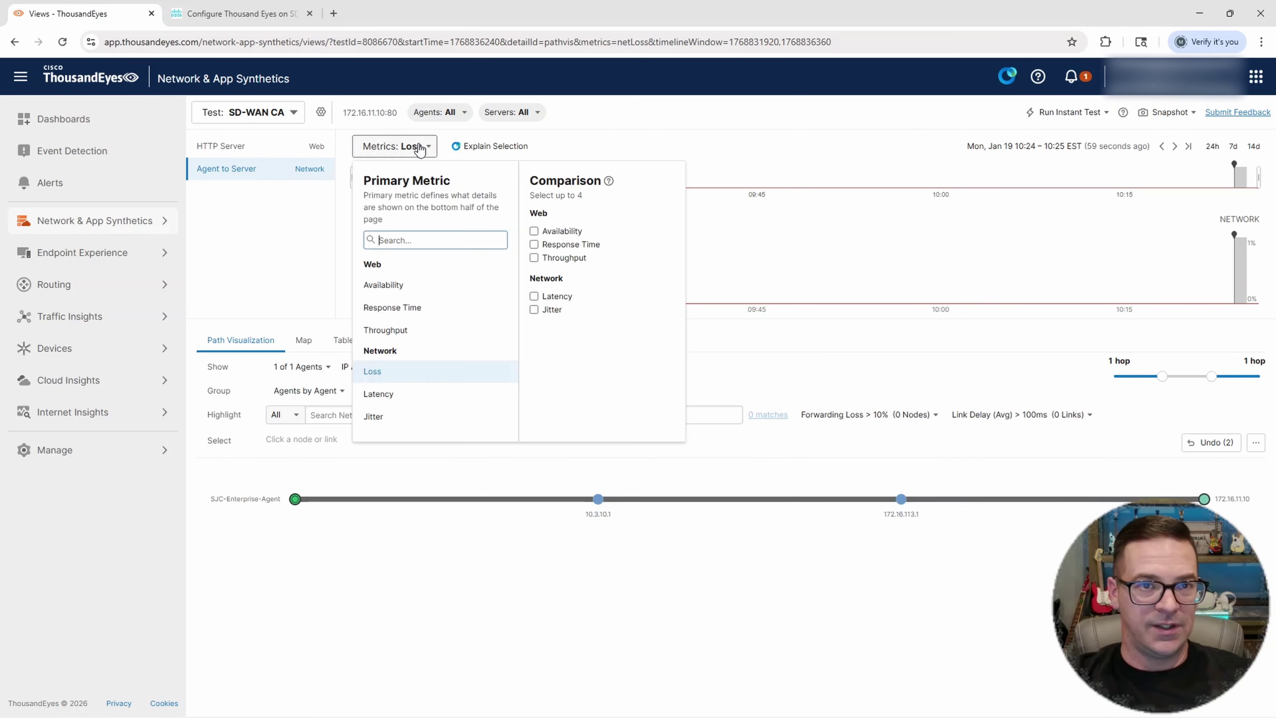
click(390, 287)
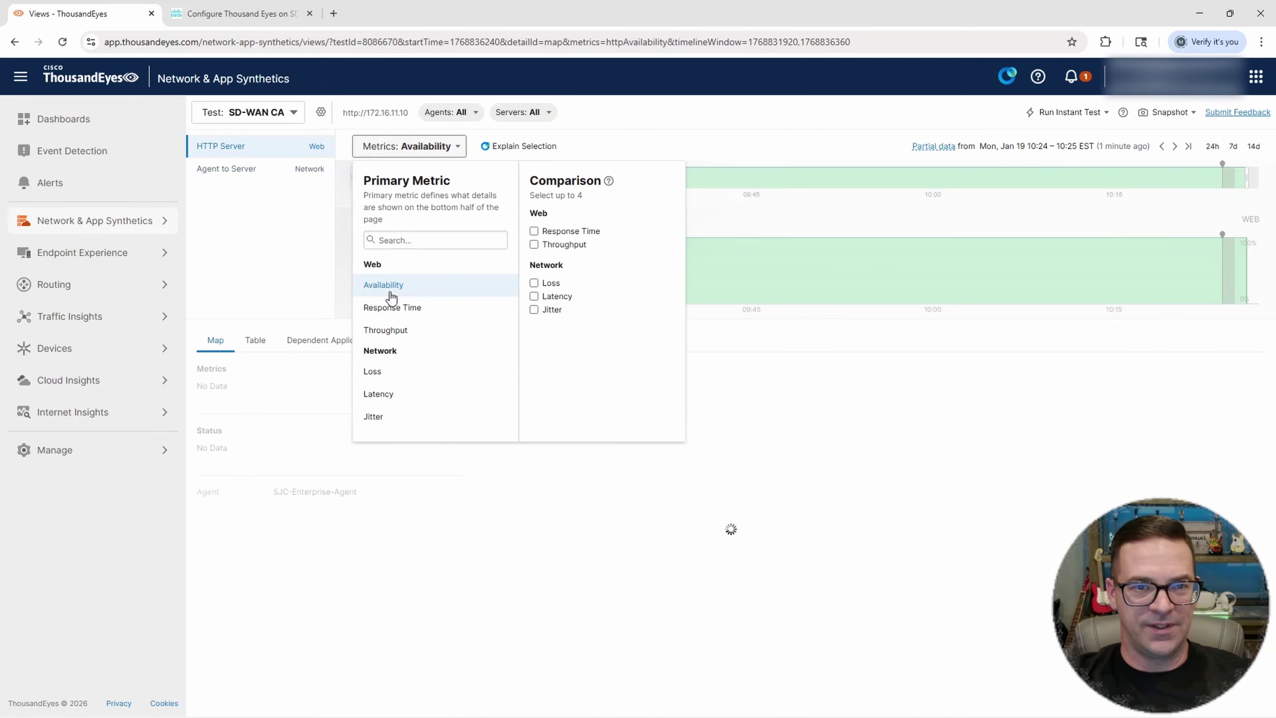
click(462, 553)
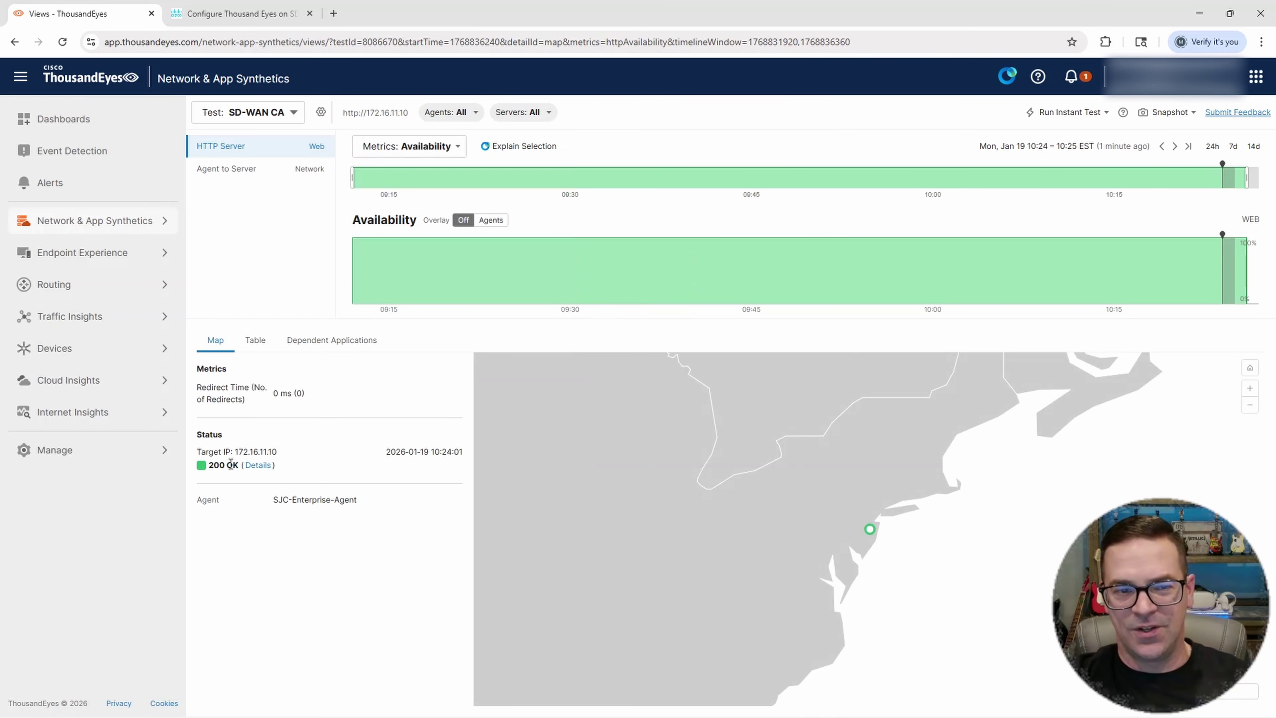
click(261, 465)
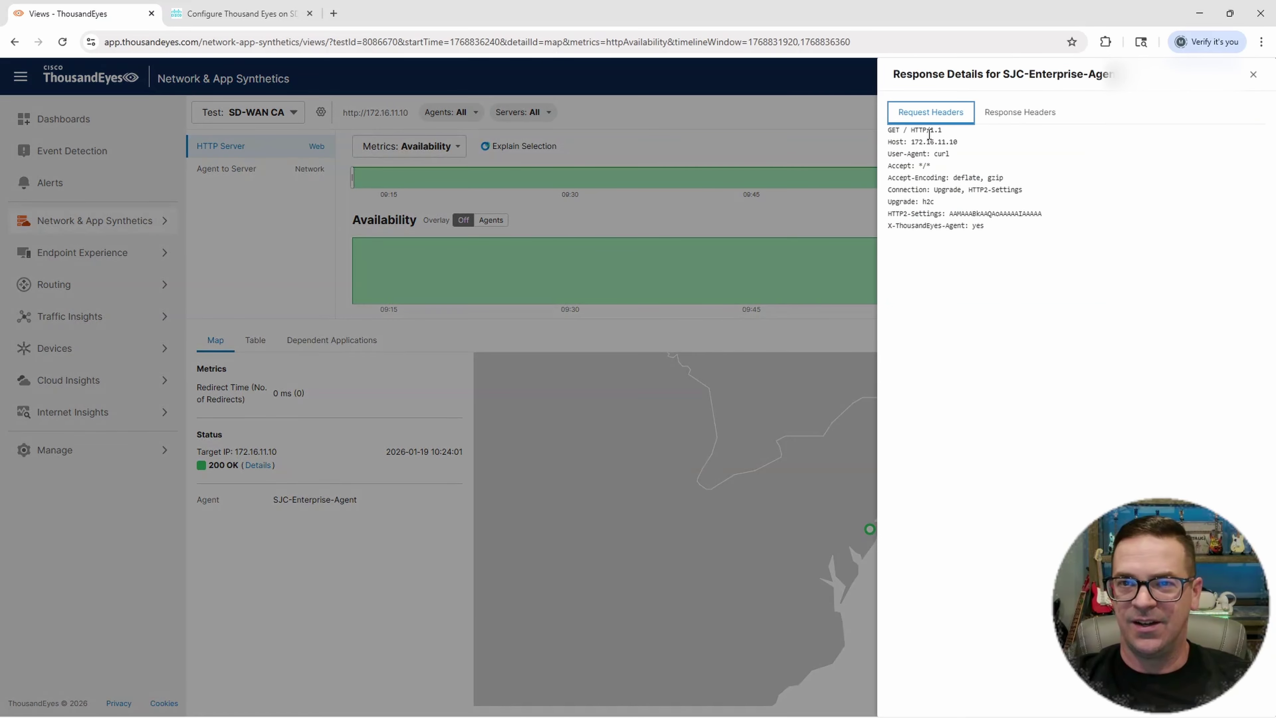
click(1252, 75)
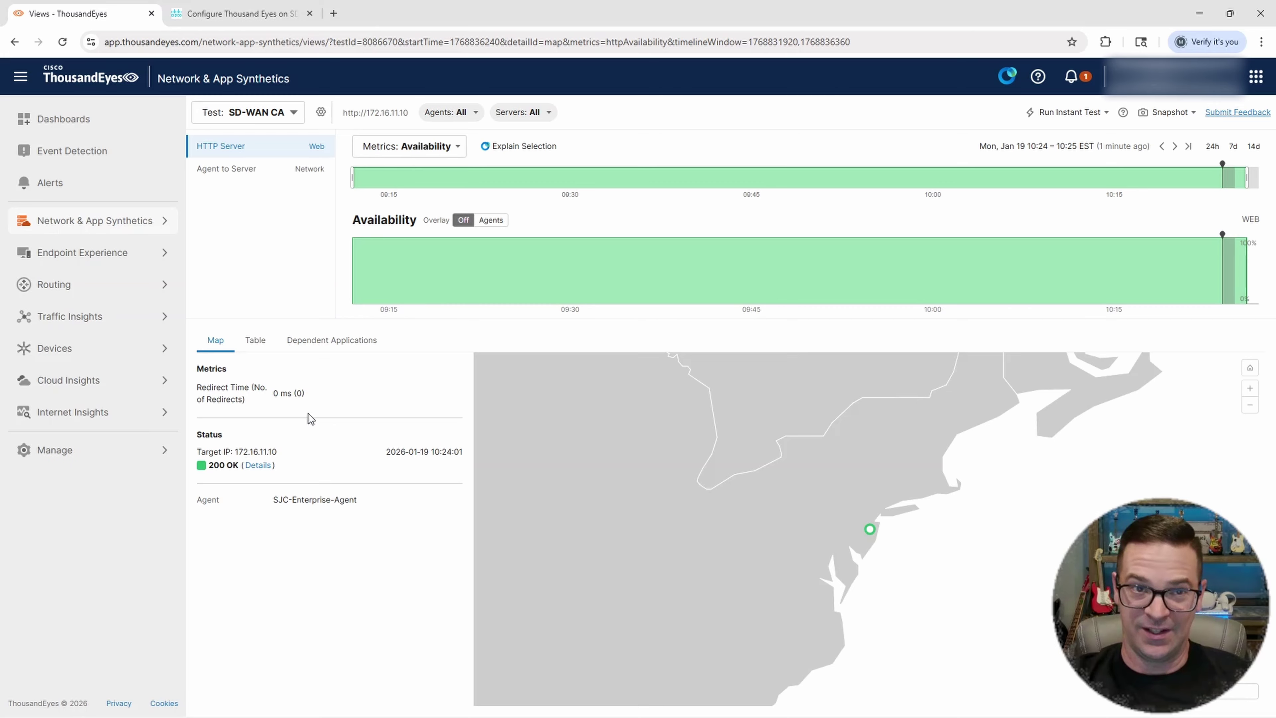
click(293, 113)
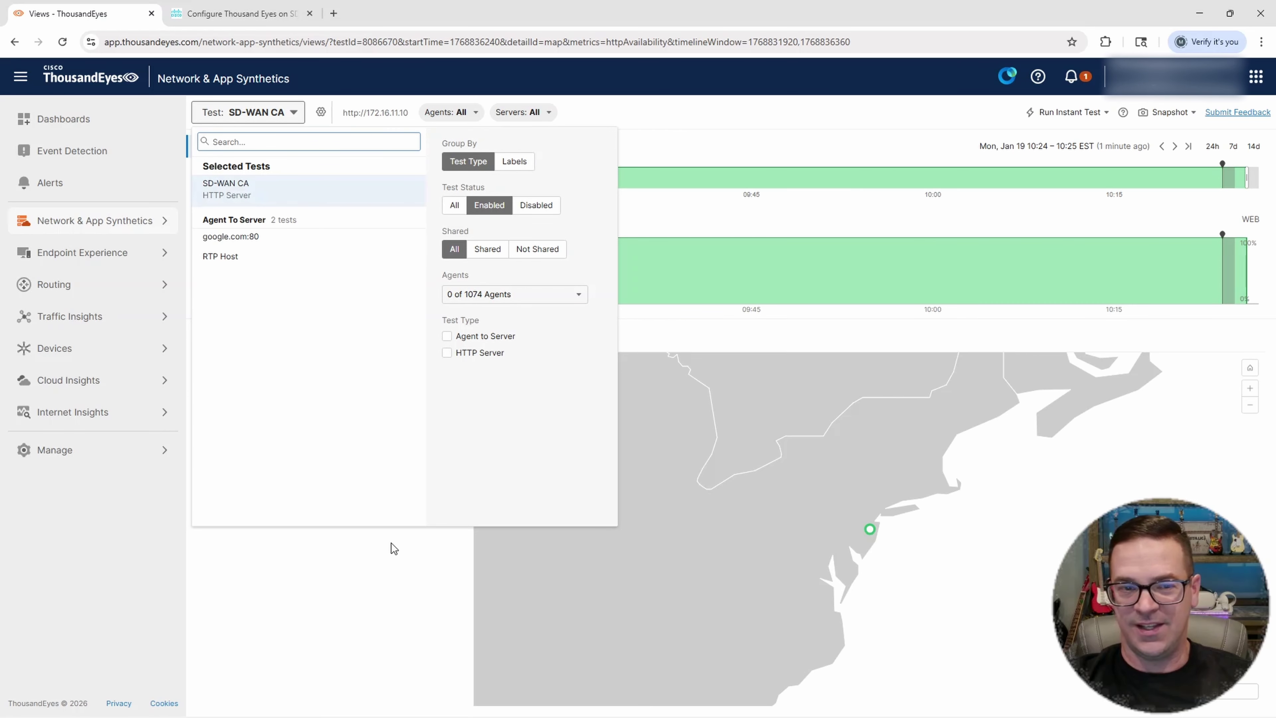
click(331, 629)
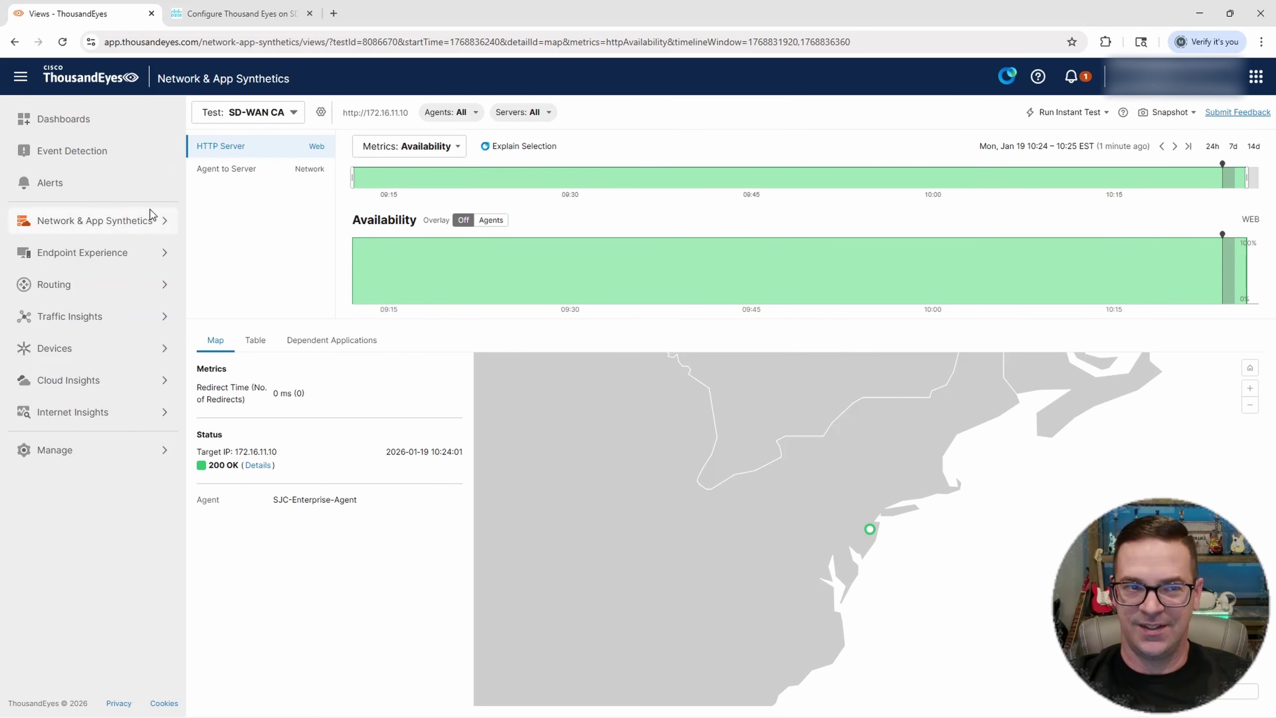
Open the Endpoint Experience Overview
click(112, 227)
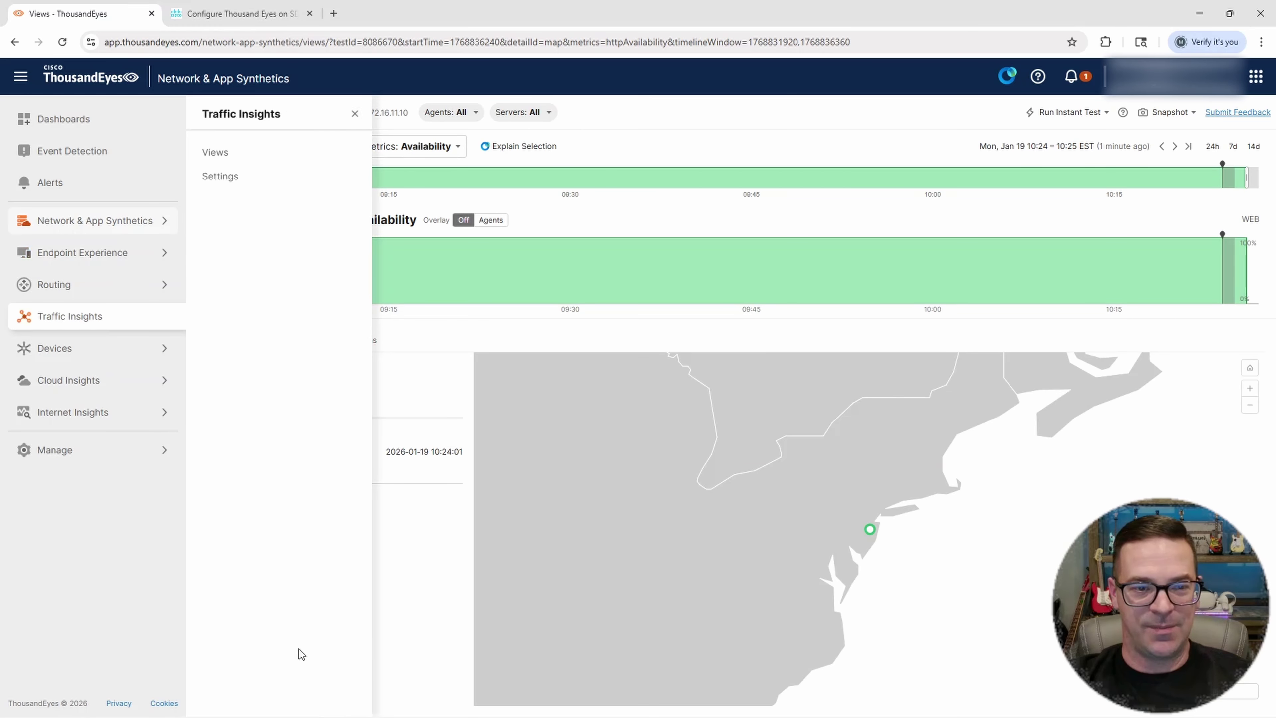
mouse_move(132, 265)
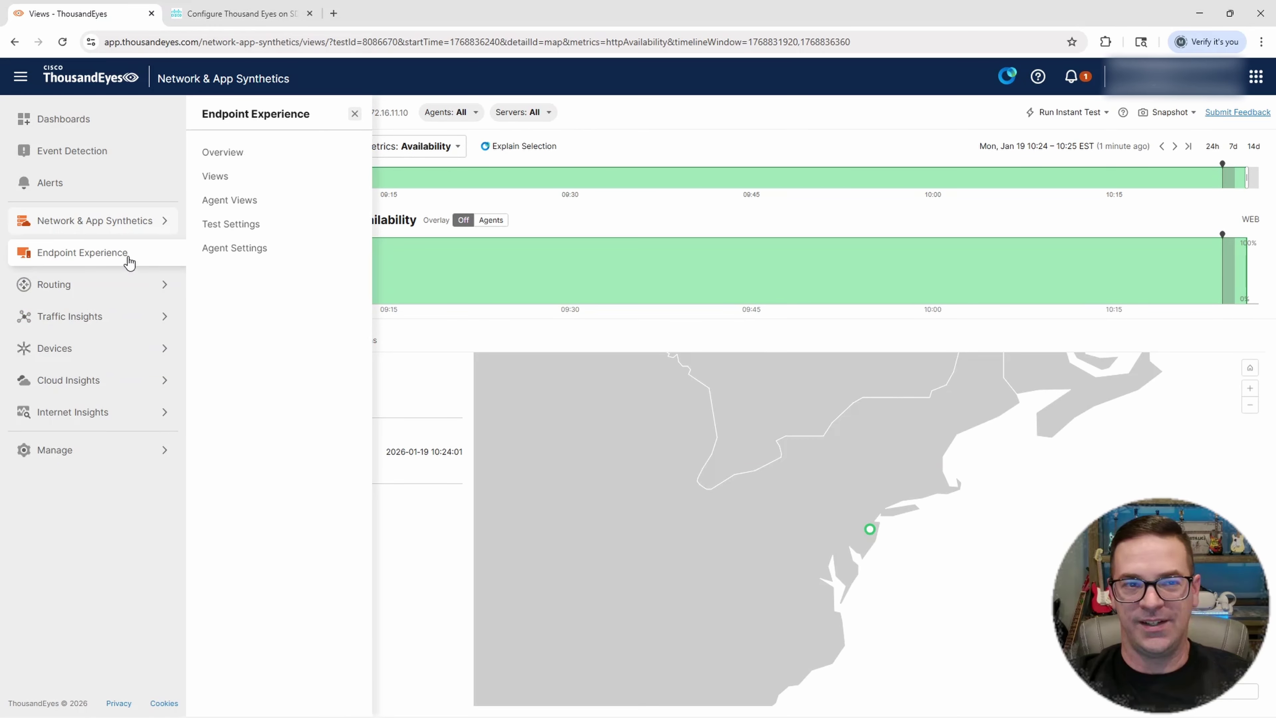
click(203, 153)
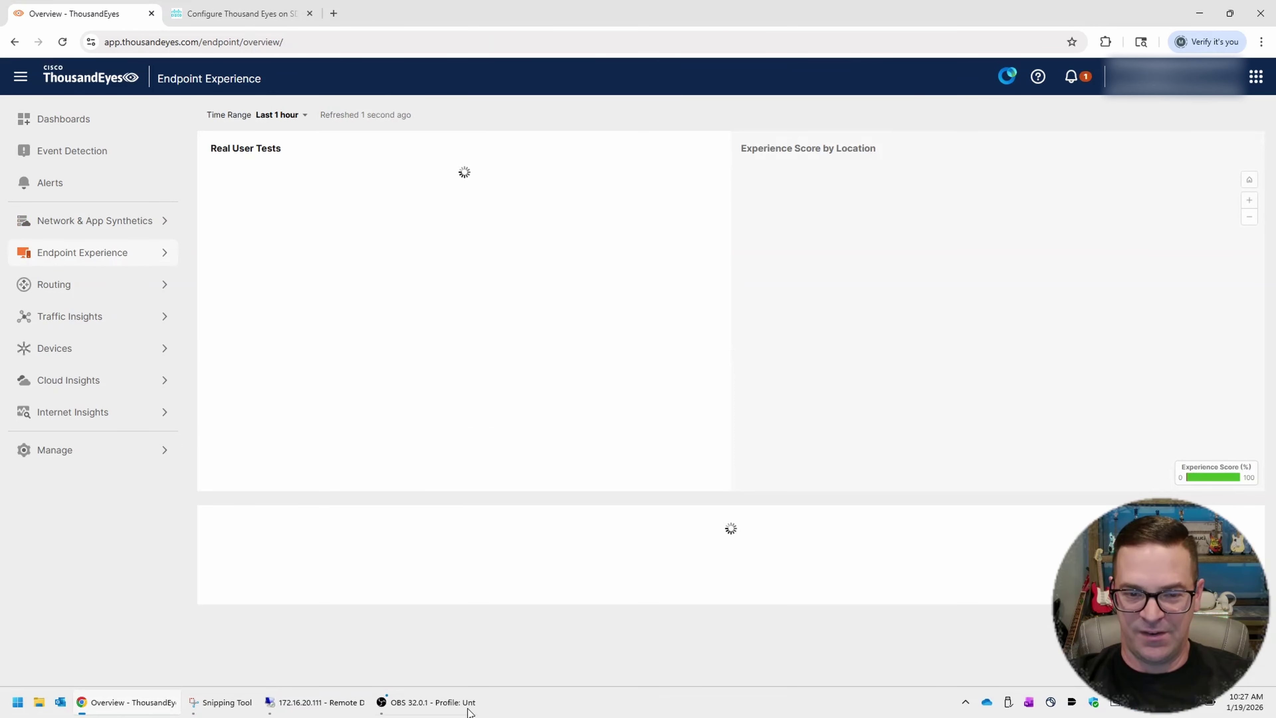
Switch to the Cisco Modeling Labs topology, locate ext-conn-2 on VLAN 13 at the SJC site, and return to ThousandEyes
click(332, 702)
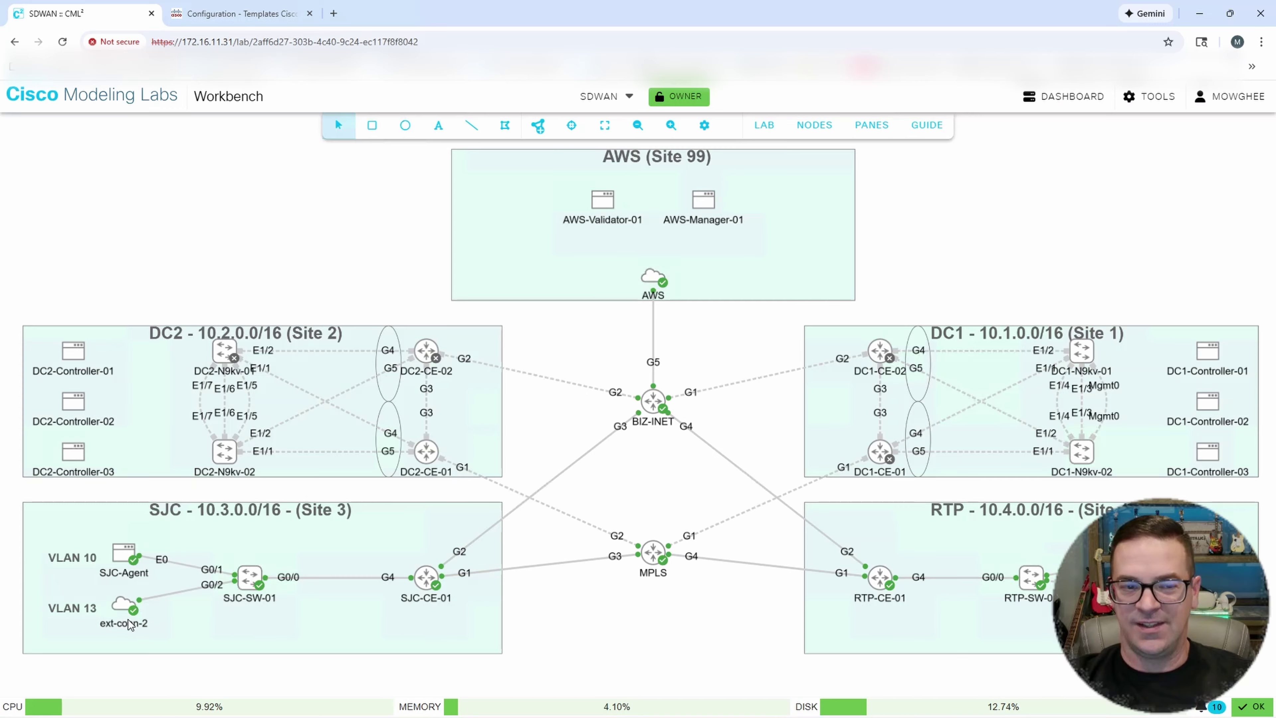
mouse_move(703, 703)
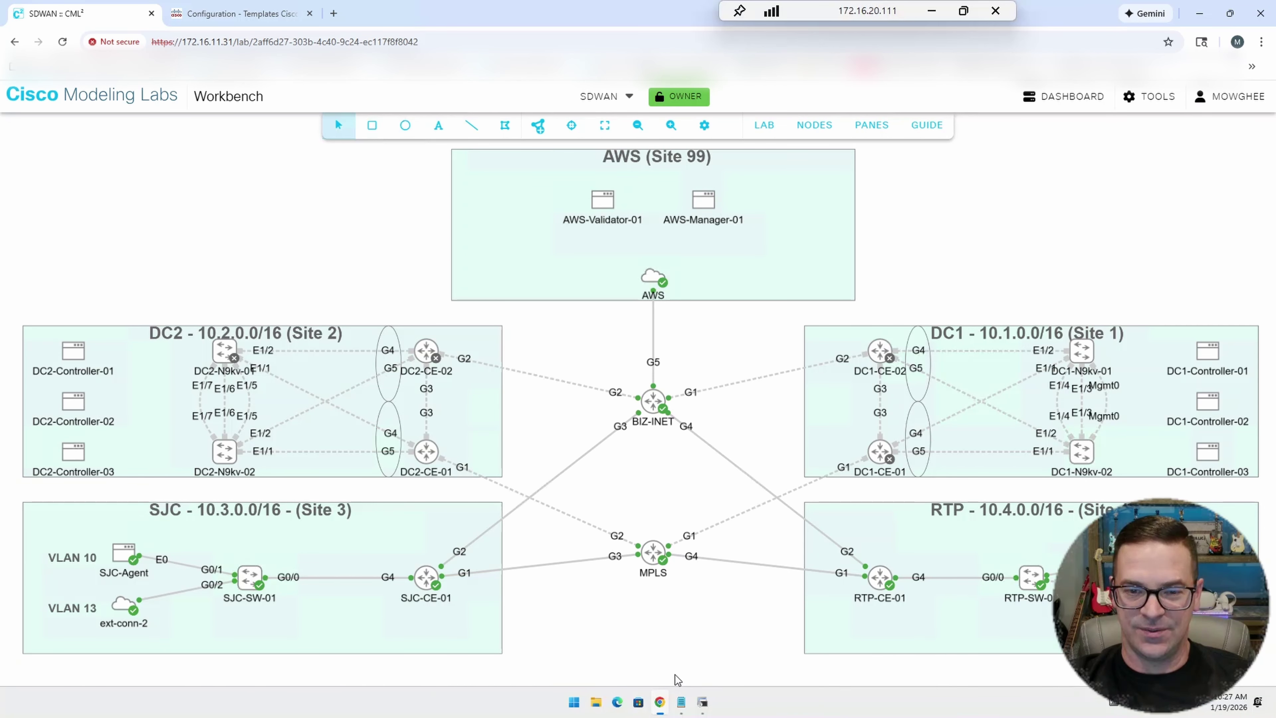
click(932, 11)
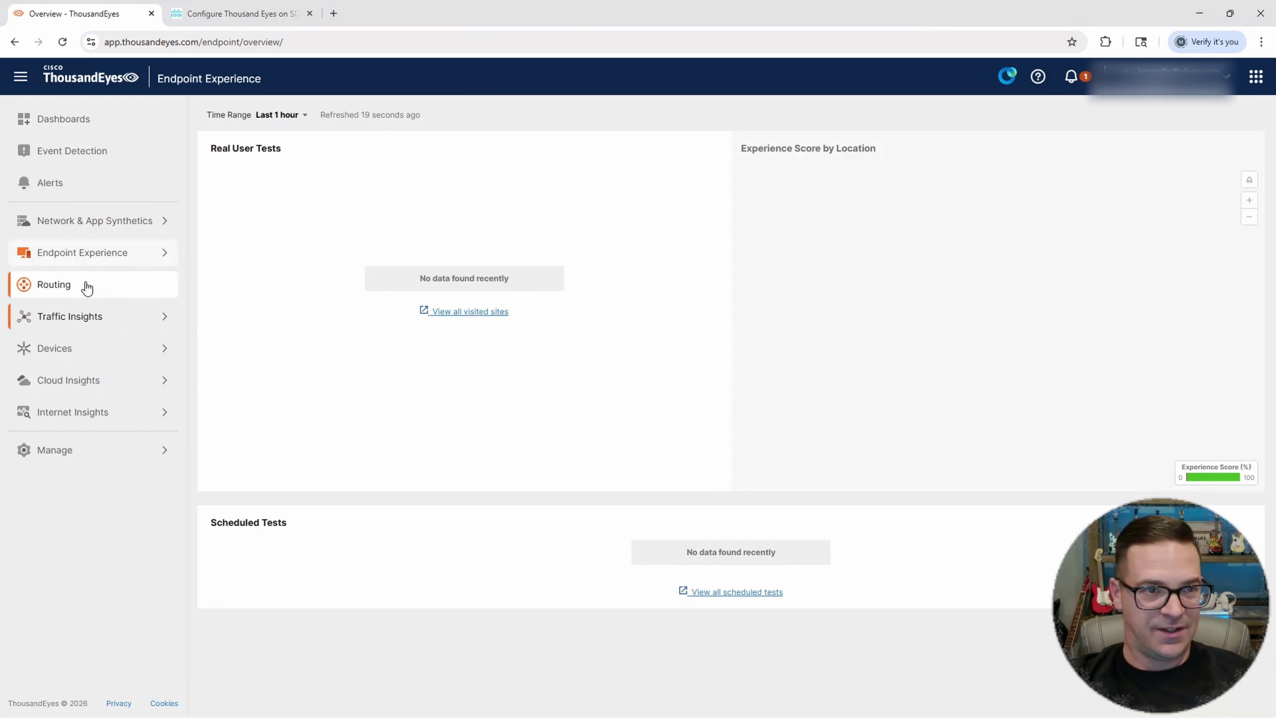
Open the Endpoint Experience Agent Settings and examine the SJC-PC-01 agent's user, platform, private IP address and license type
click(92, 255)
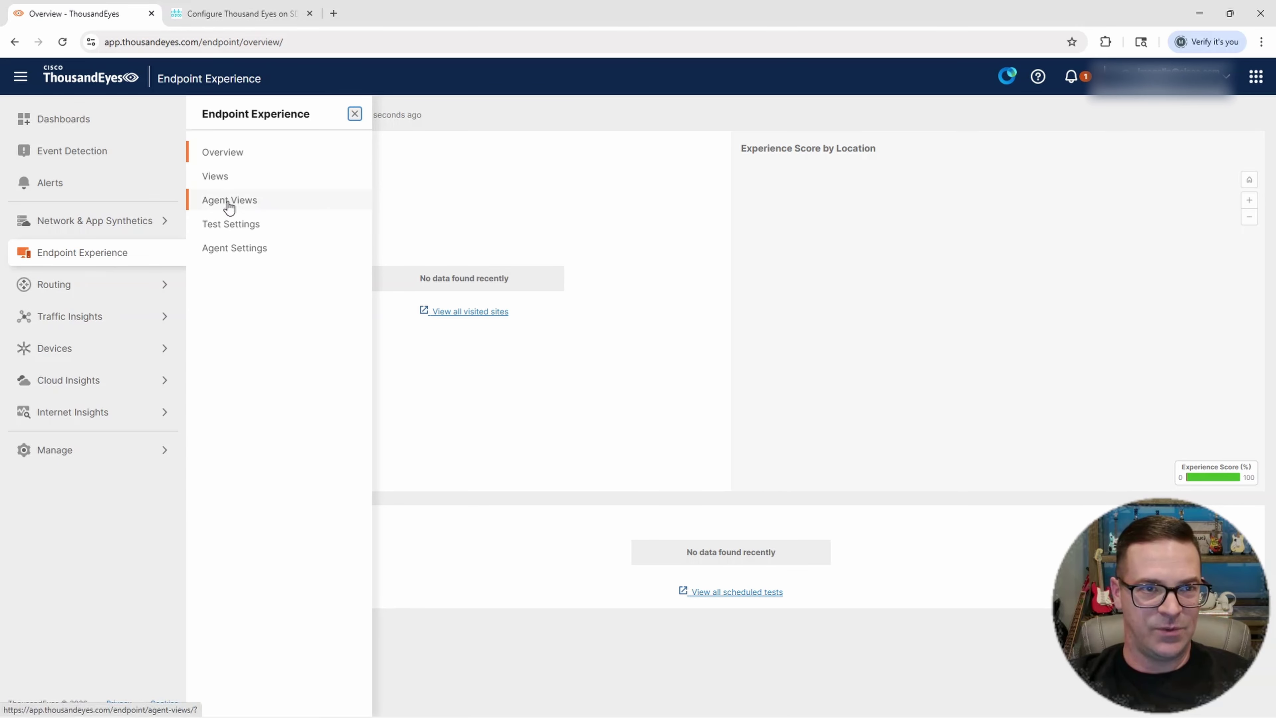
click(236, 250)
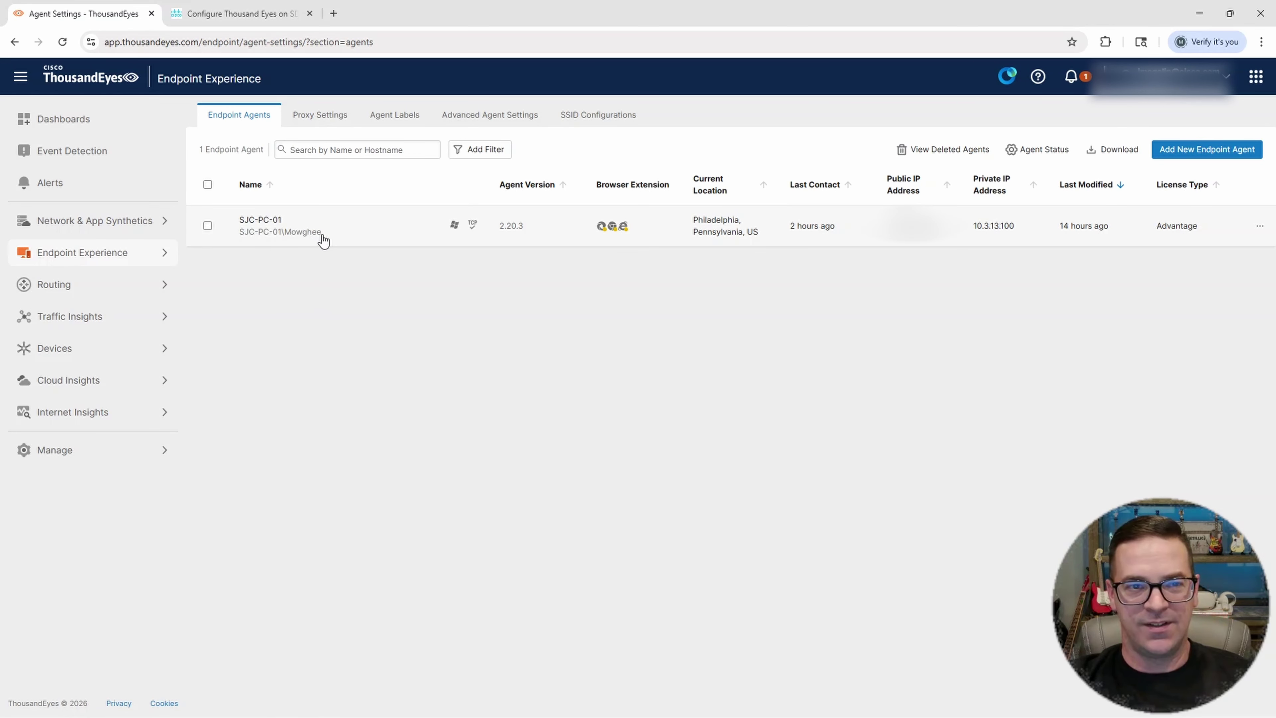
drag(321, 233, 287, 232)
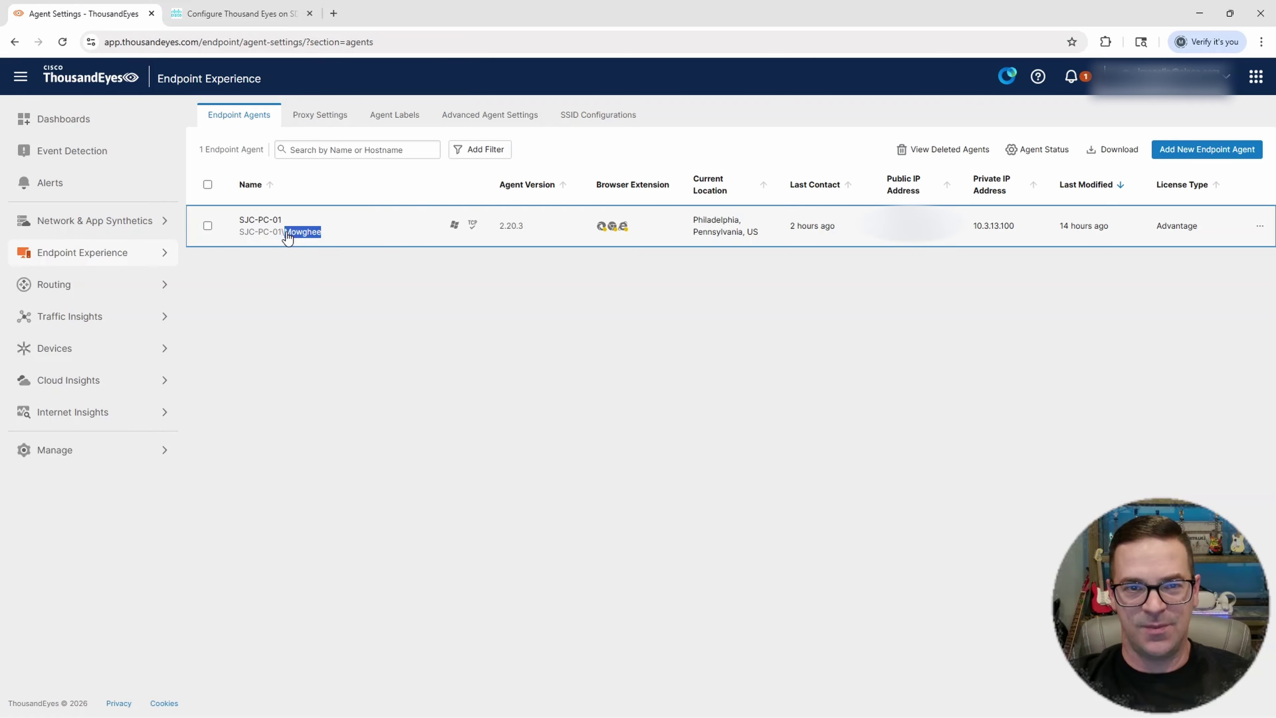
mouse_move(455, 232)
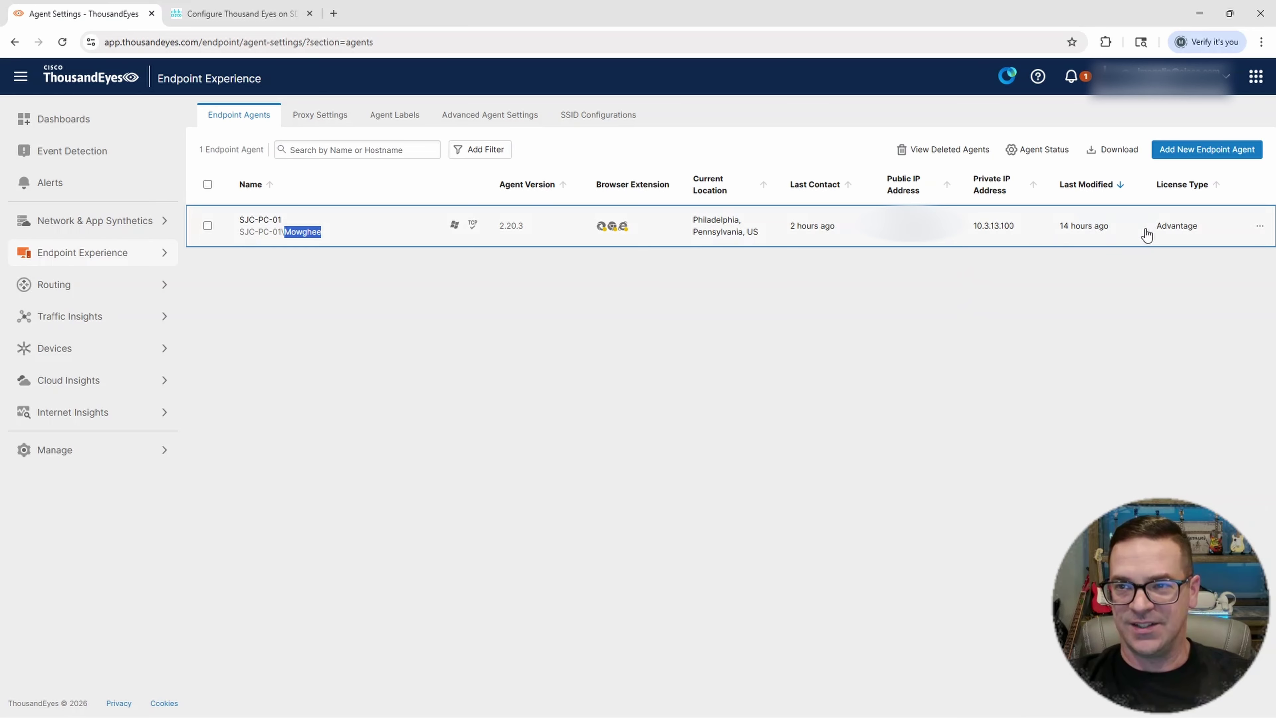
click(399, 441)
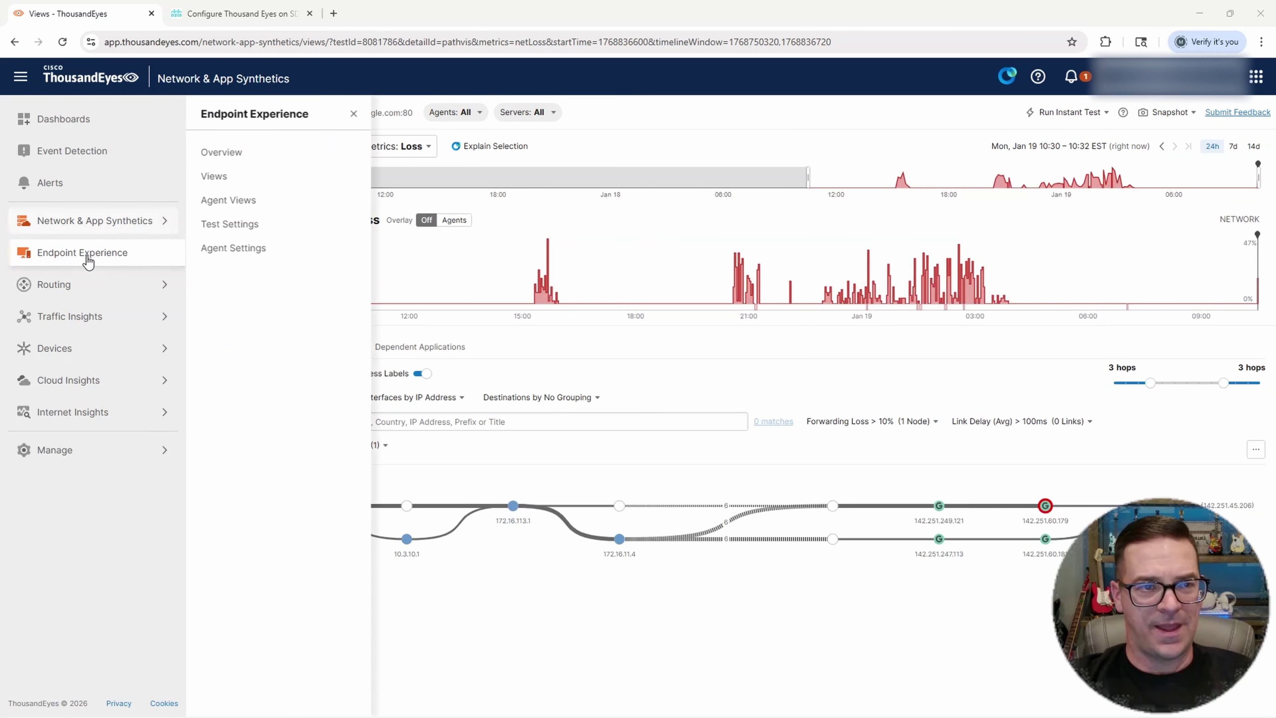
Open the Endpoint Experience Overview, set its time range to Last 5 minutes, and examine the scheduled HTTP and network tests
click(226, 154)
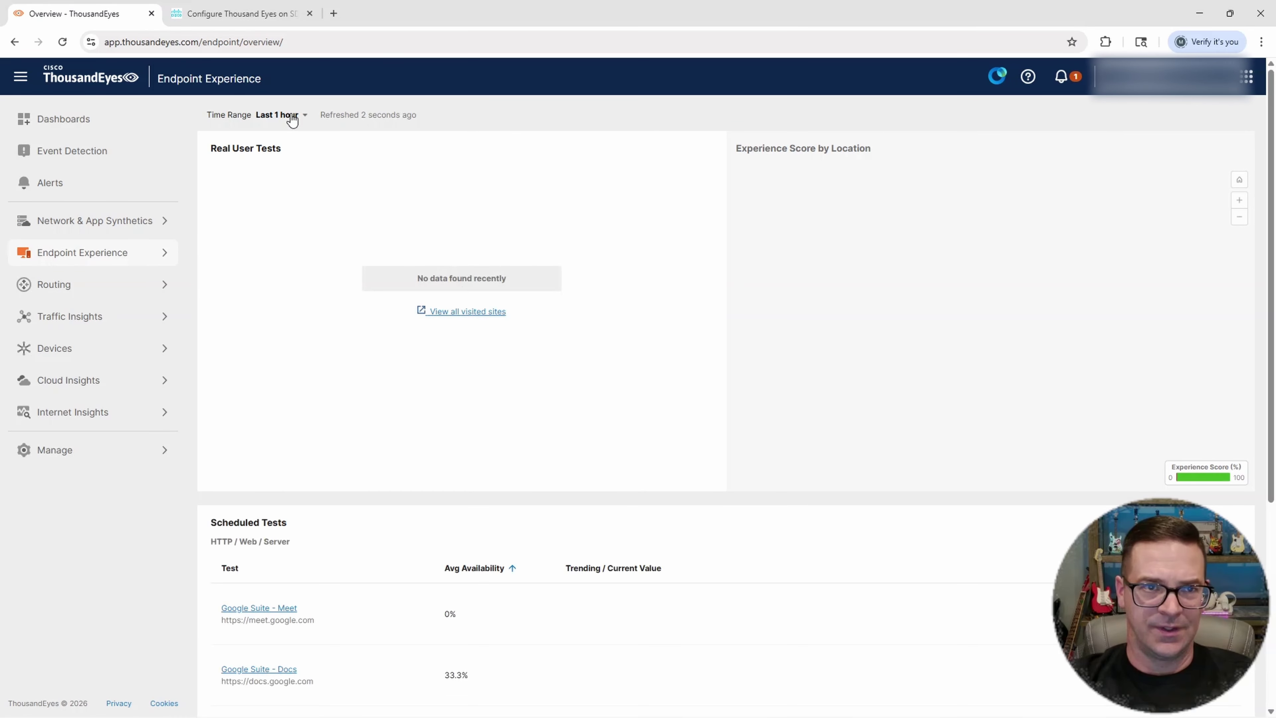
click(292, 116)
click(293, 143)
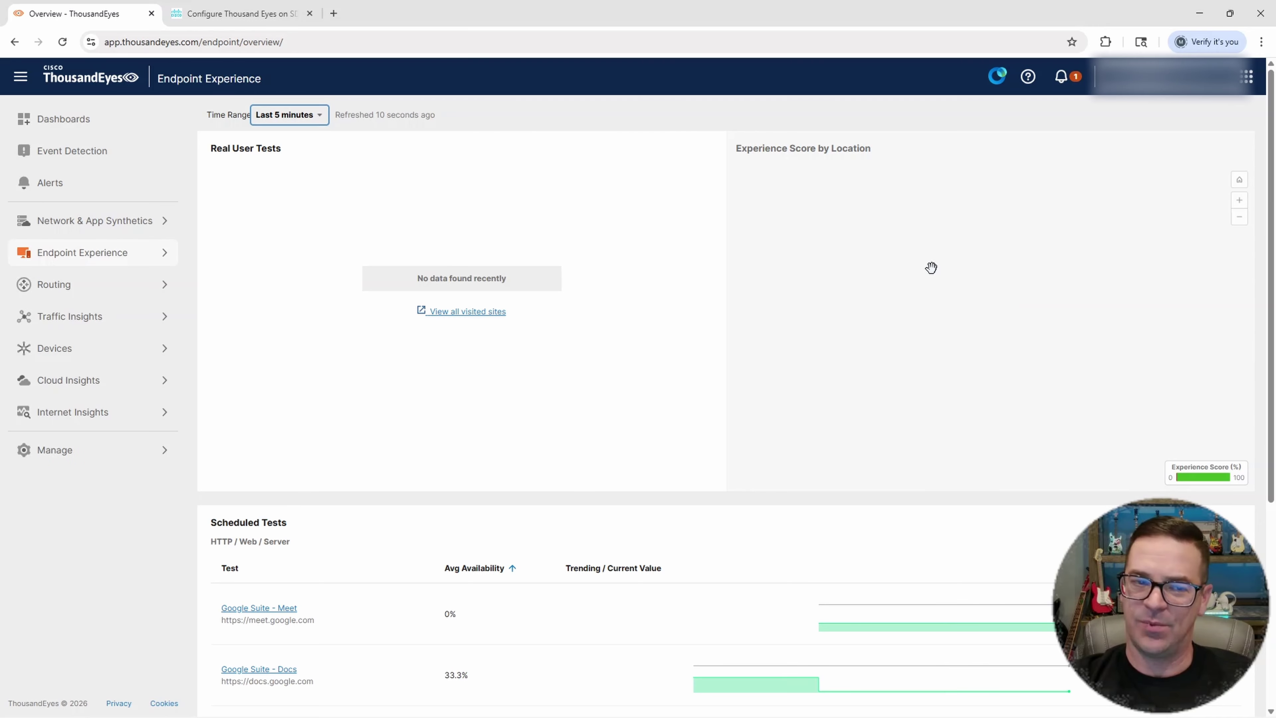
scroll(550, 354, down, 1)
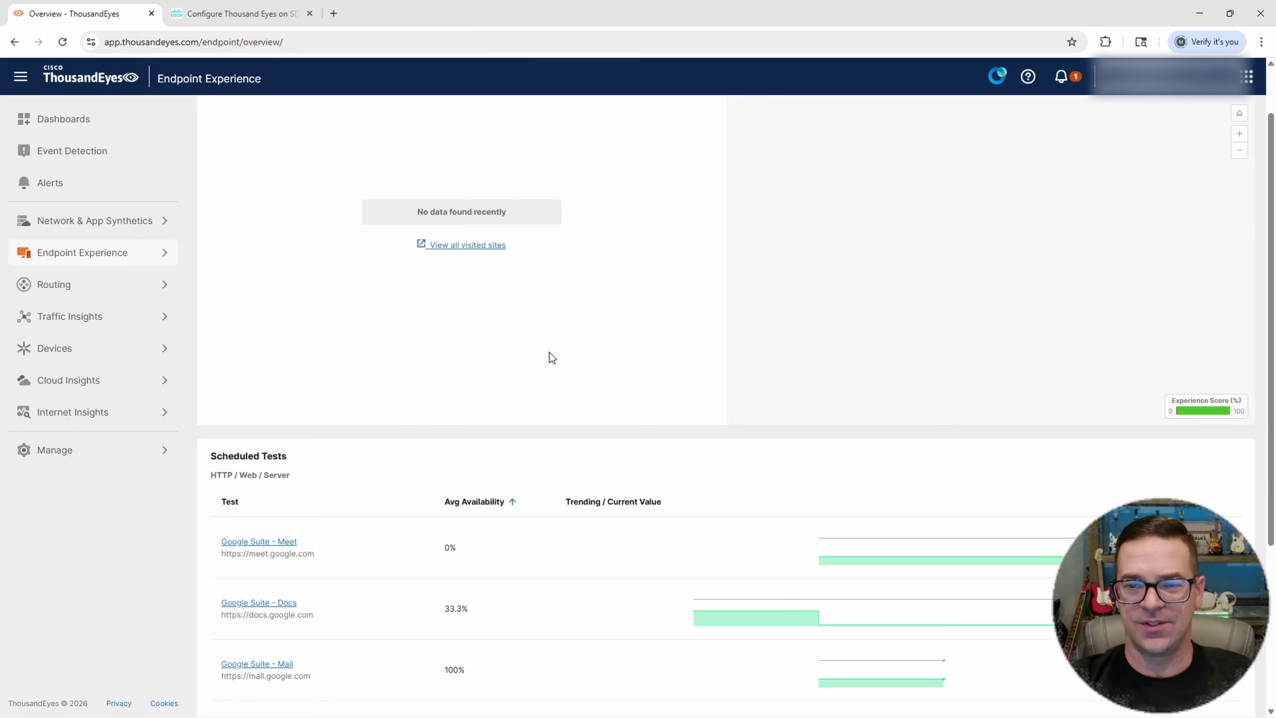
scroll(550, 352, down, 2)
scroll(492, 370, down, 1)
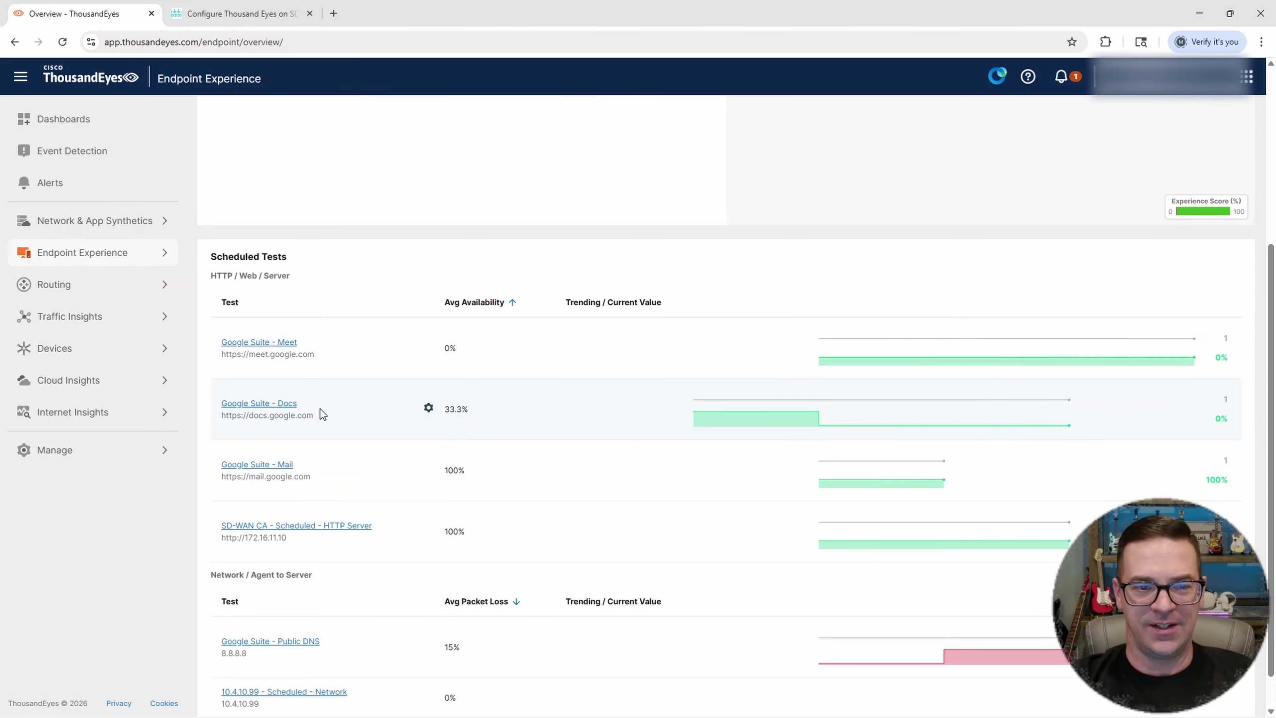
scroll(324, 420, down, 1)
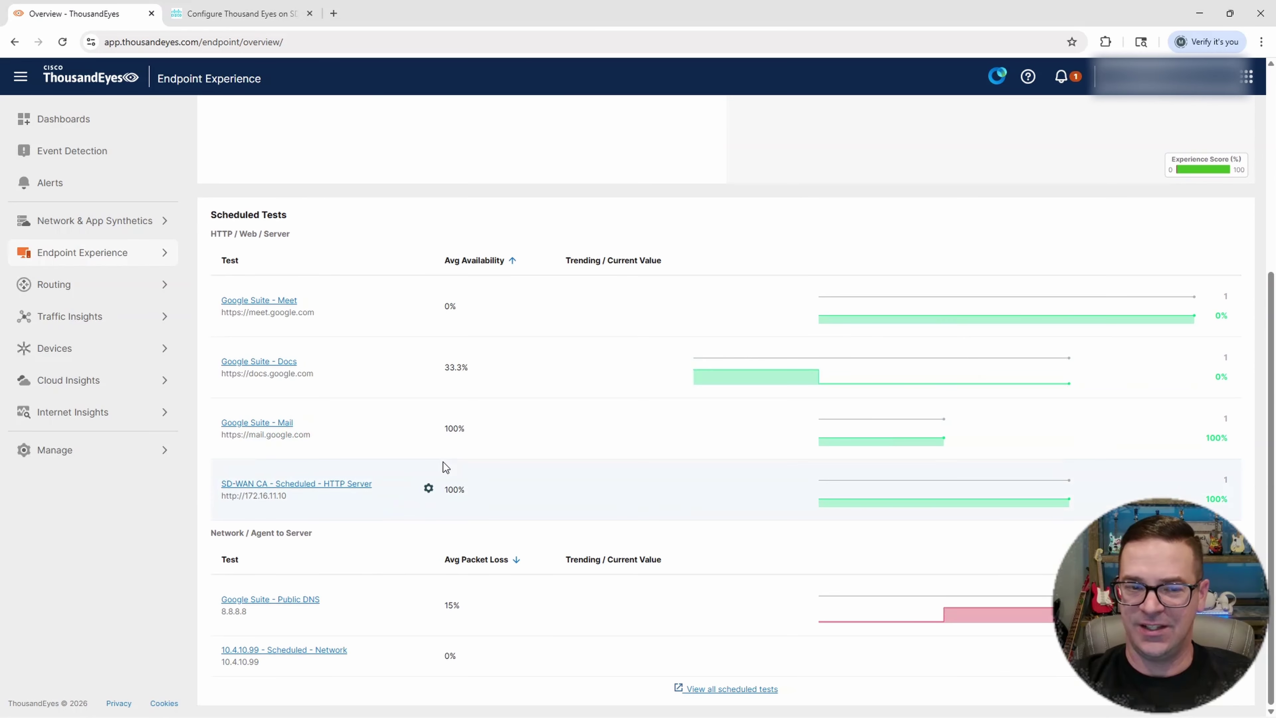
scroll(443, 457, up, 5)
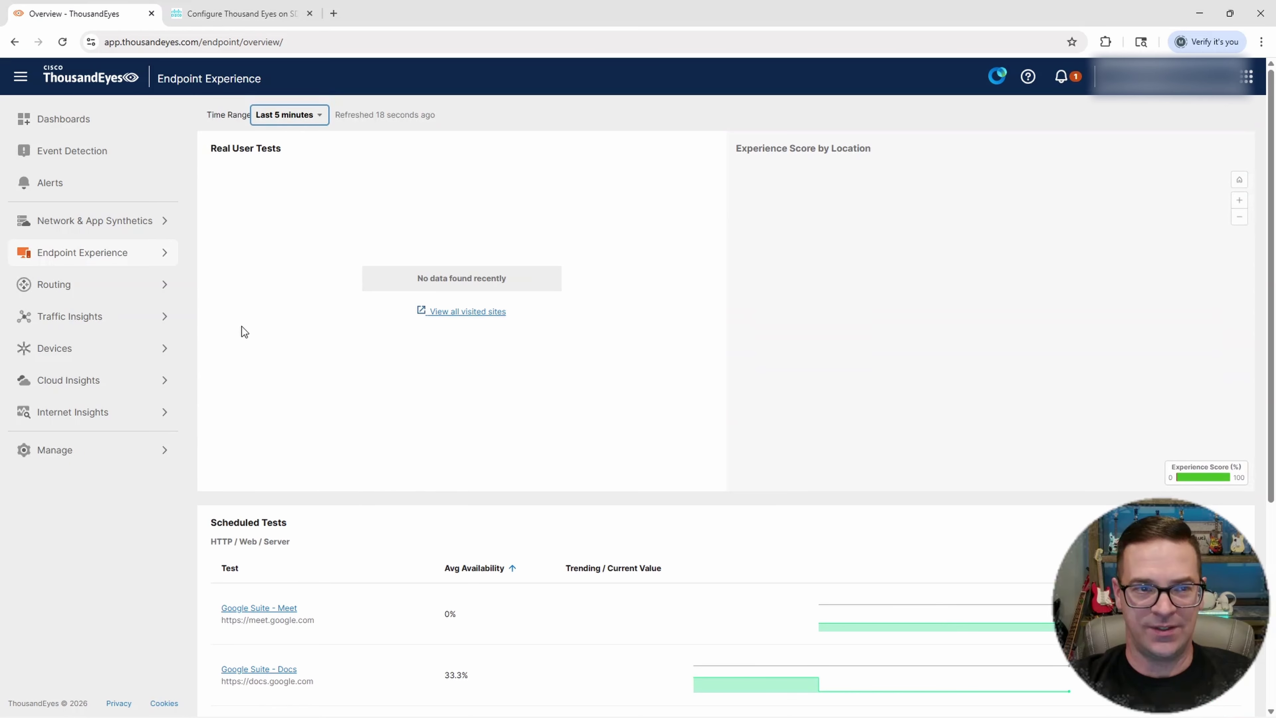
View the Endpoint Experience Views page, and open Agent Views for the SJC-PC-01 agent
click(114, 252)
click(215, 176)
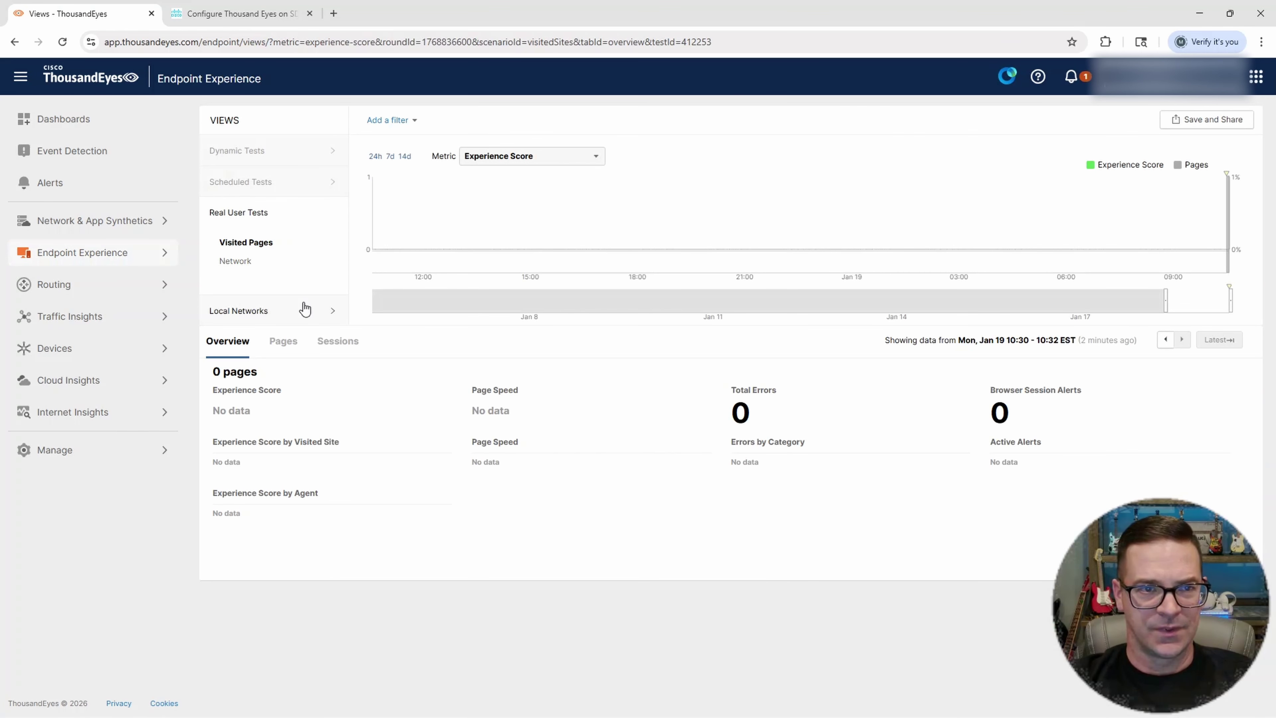
click(135, 254)
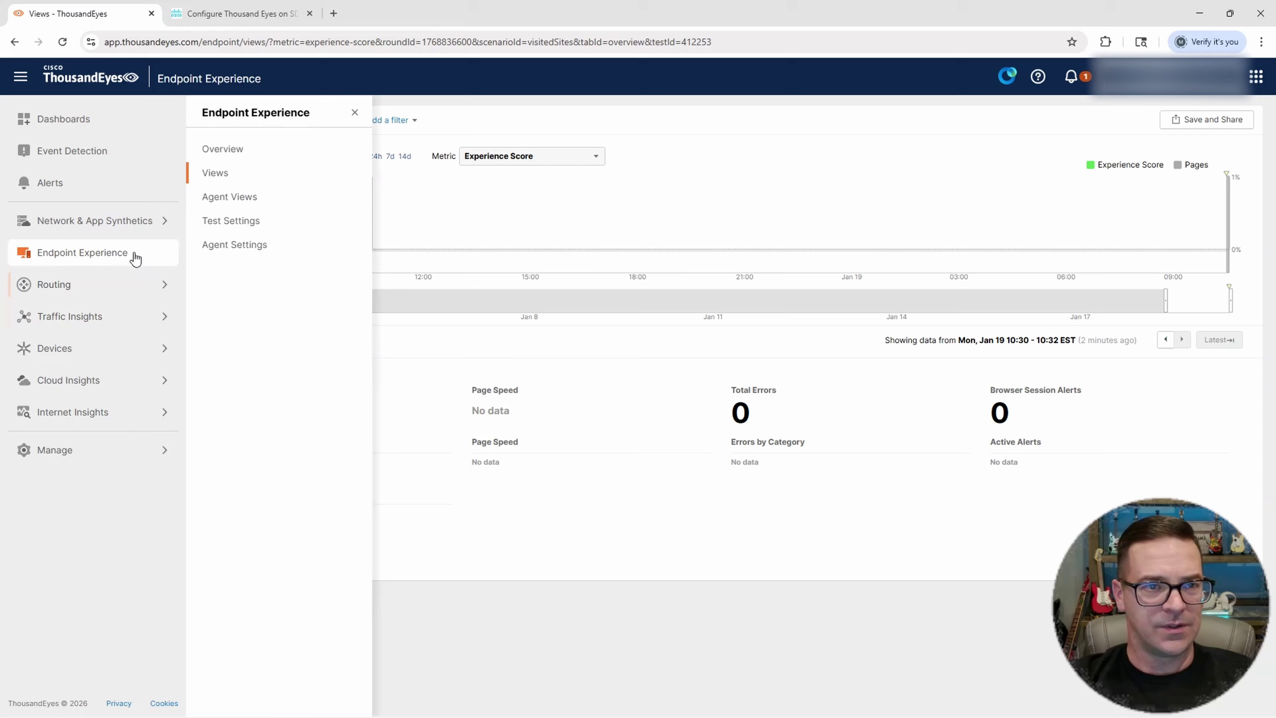
click(232, 197)
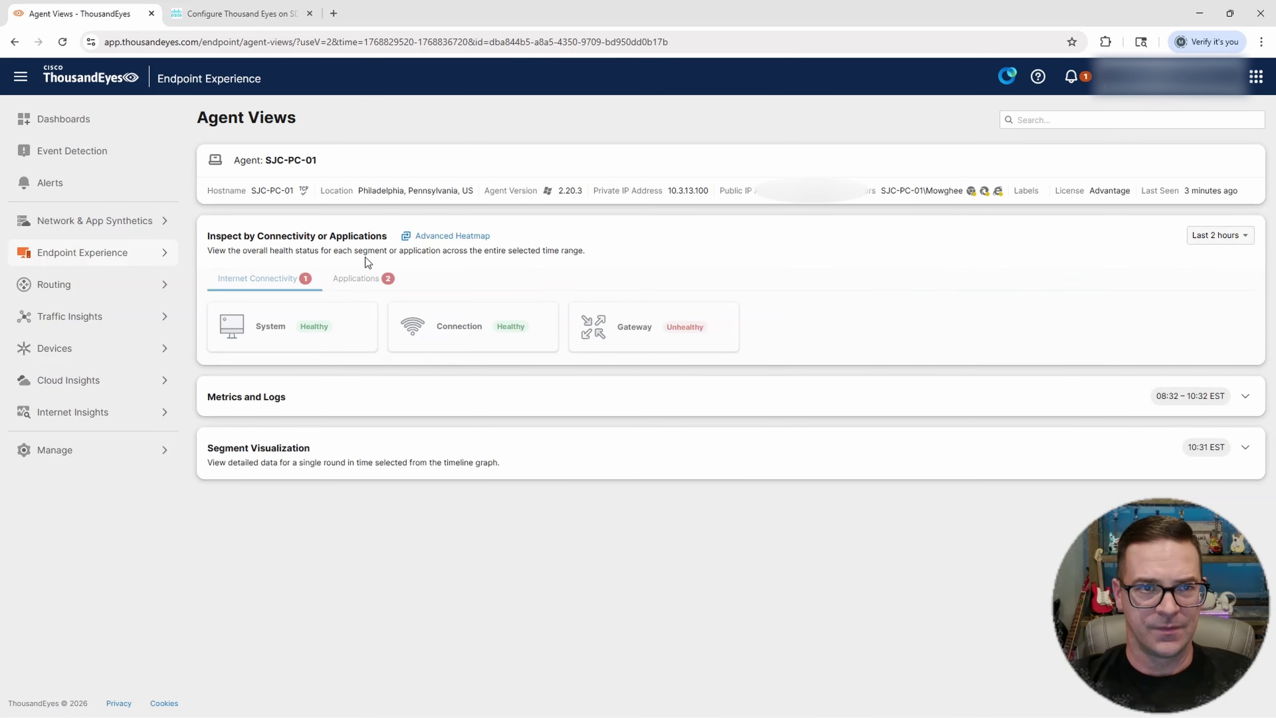
Inspect the System health of SJC-PC-01, including its agent score chart and agent segment details
drag(265, 161, 319, 161)
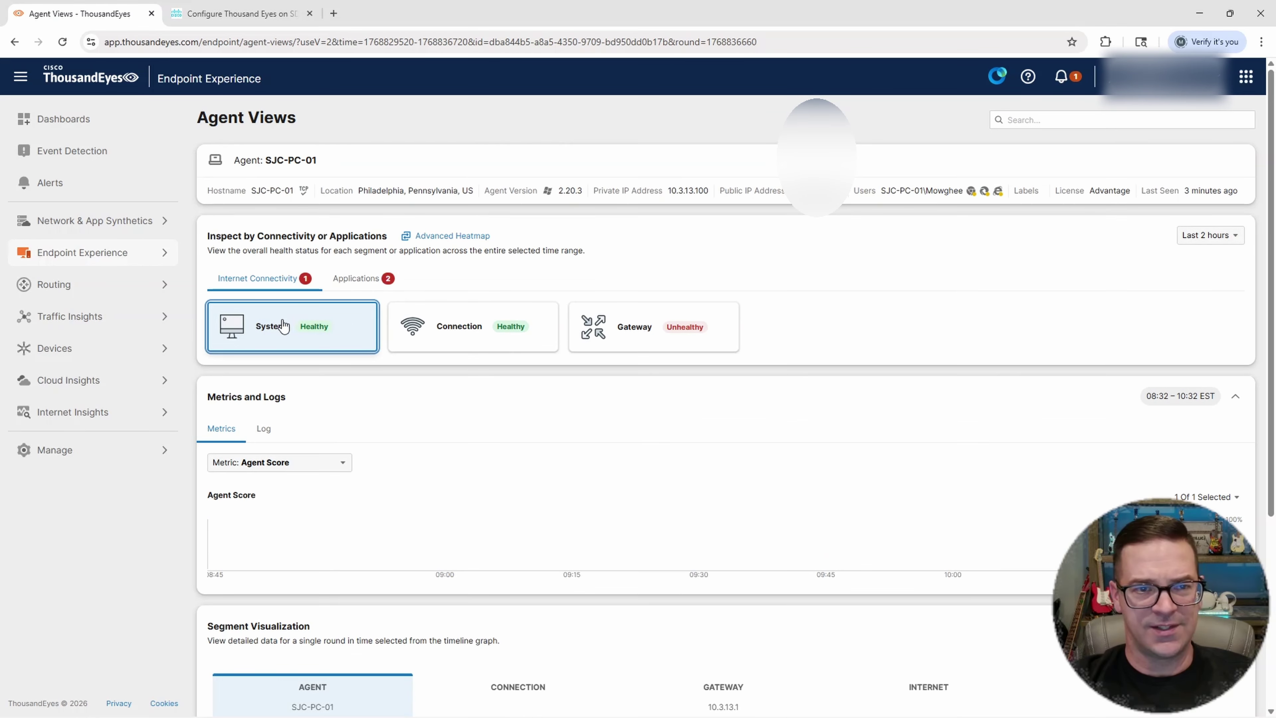
scroll(476, 372, down, 1)
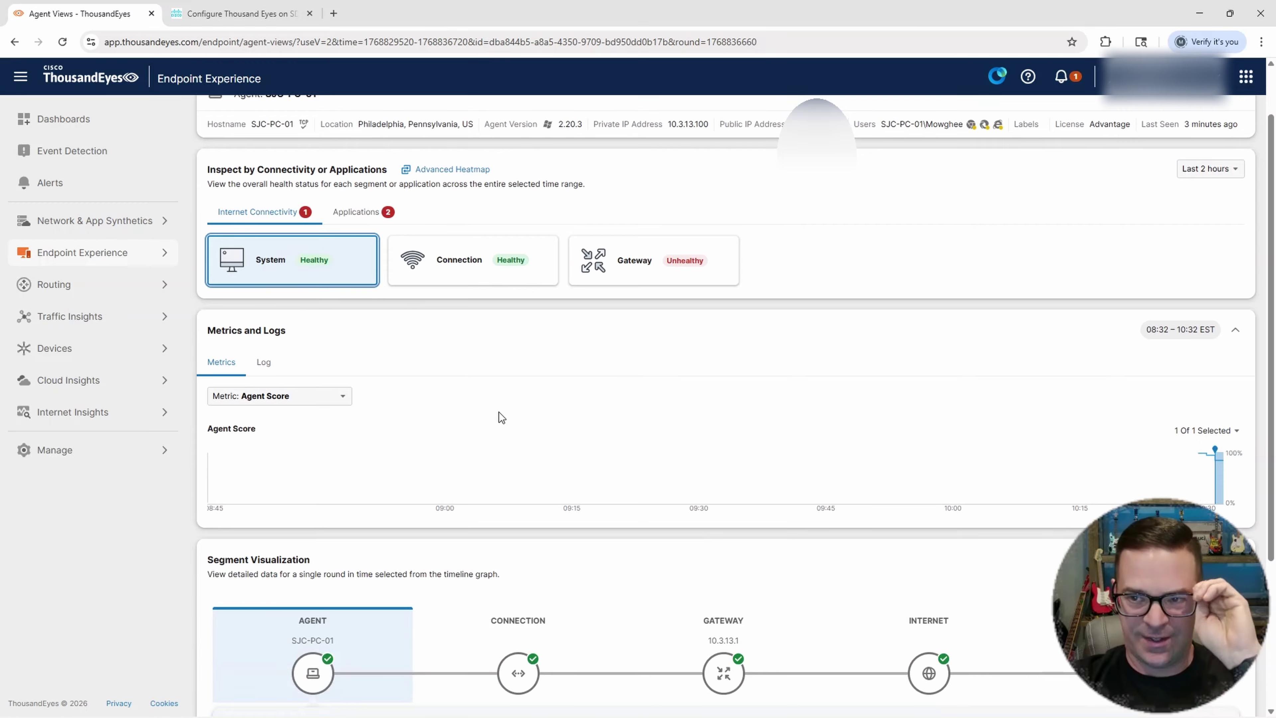
scroll(499, 402, down, 3)
scroll(504, 386, down, 1)
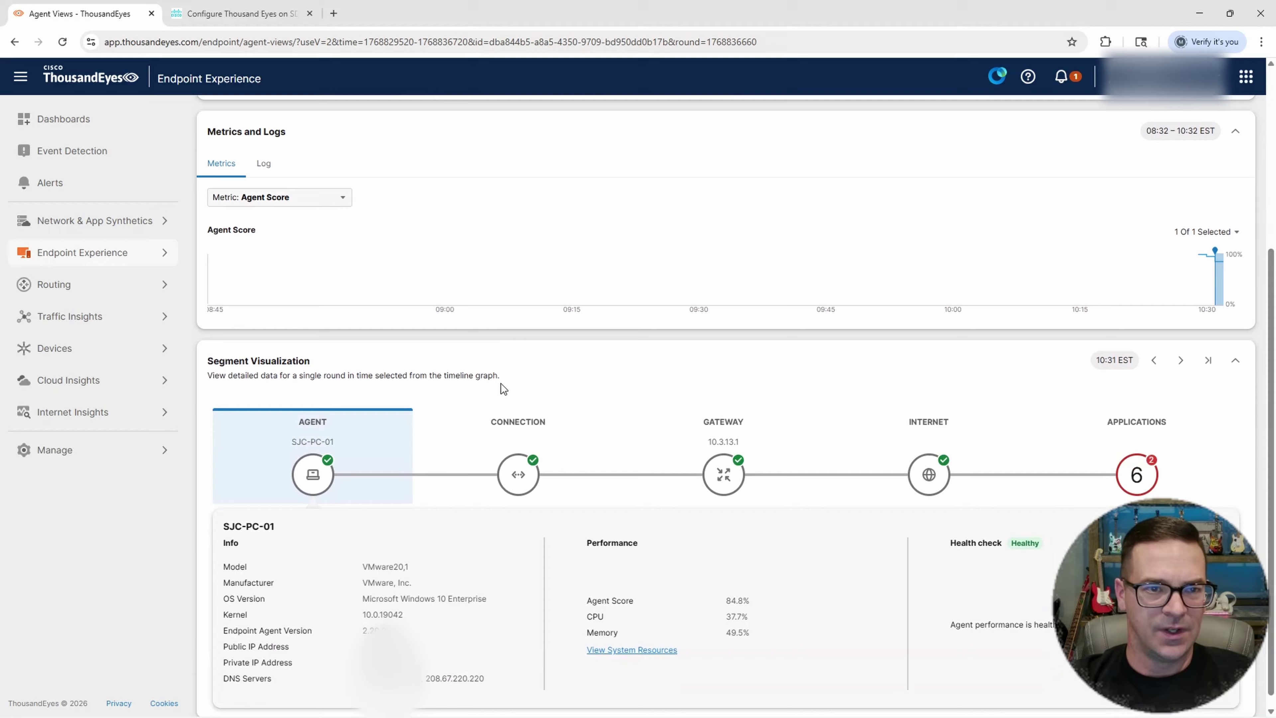
Chart the CPU, Memory, Agent Score and Application Score metrics for SJC-PC-01
click(286, 197)
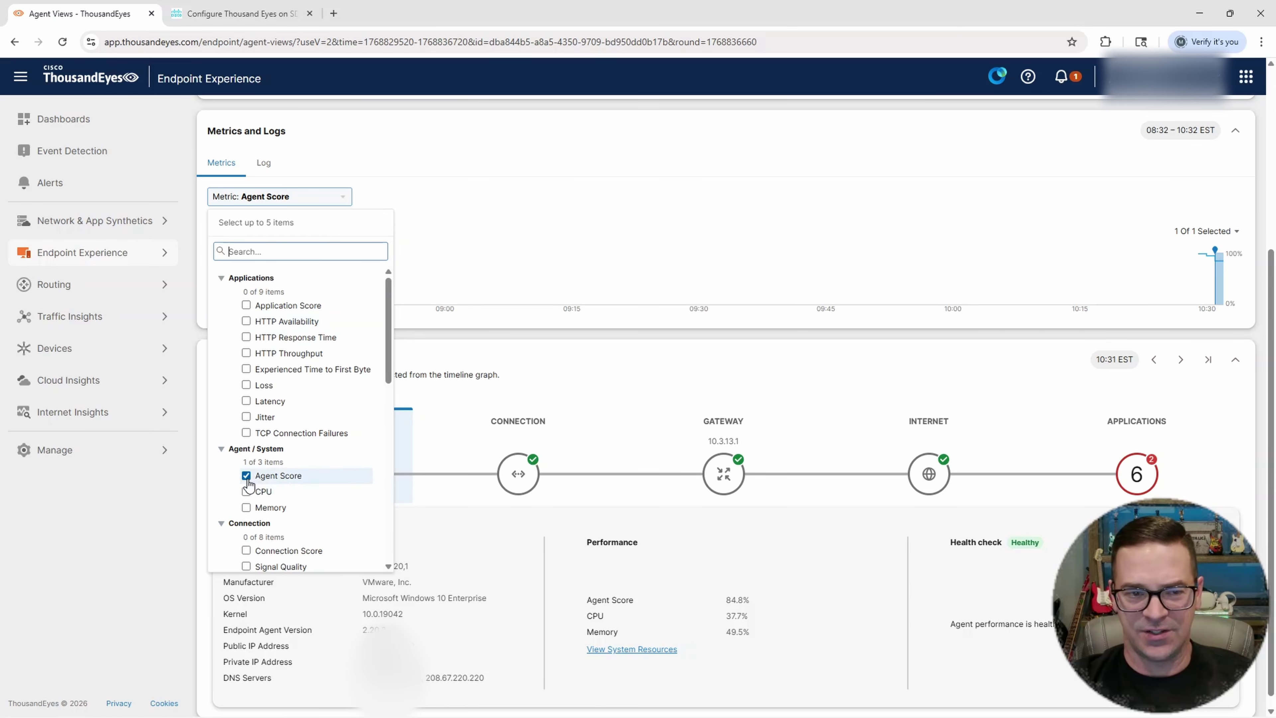
click(280, 477)
click(250, 588)
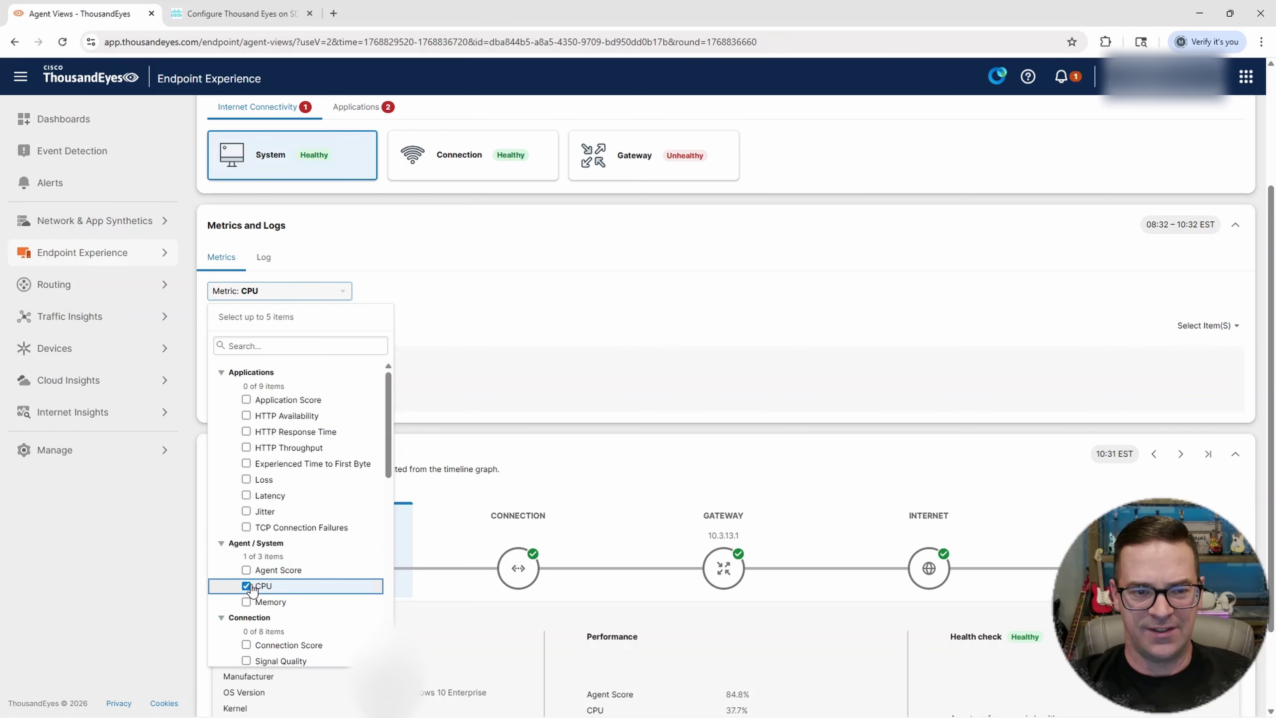
click(256, 603)
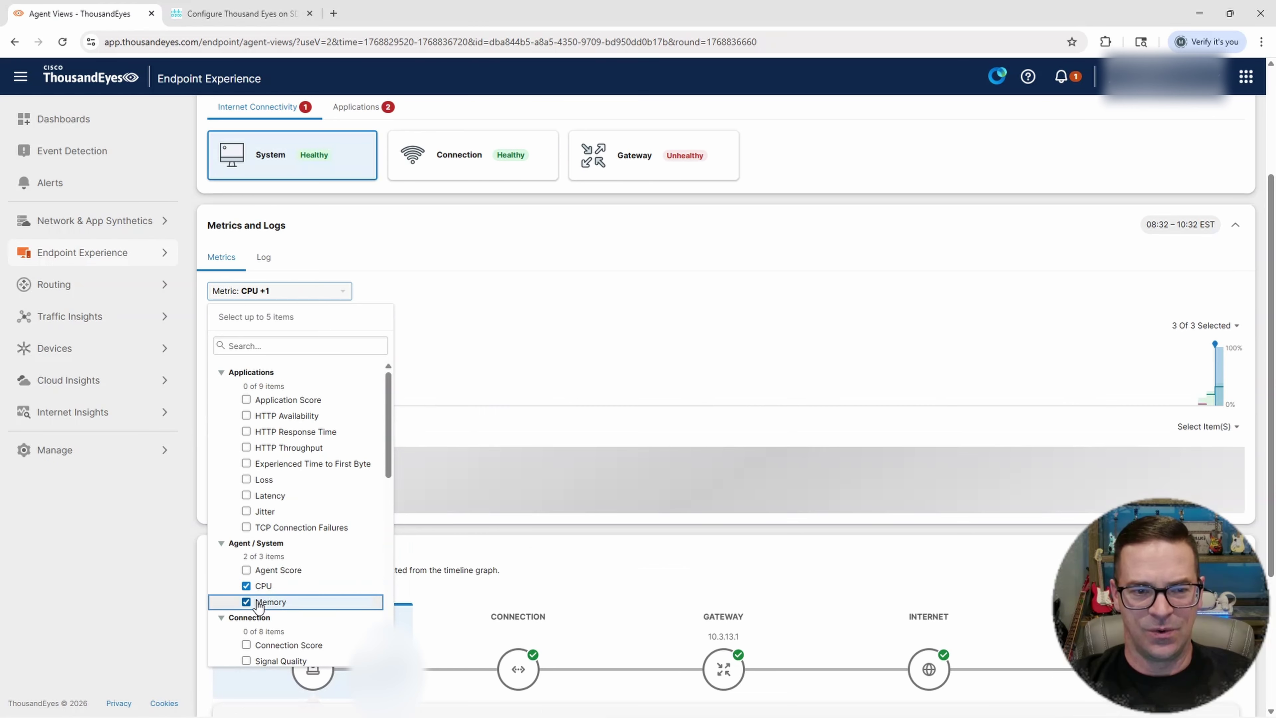
click(253, 570)
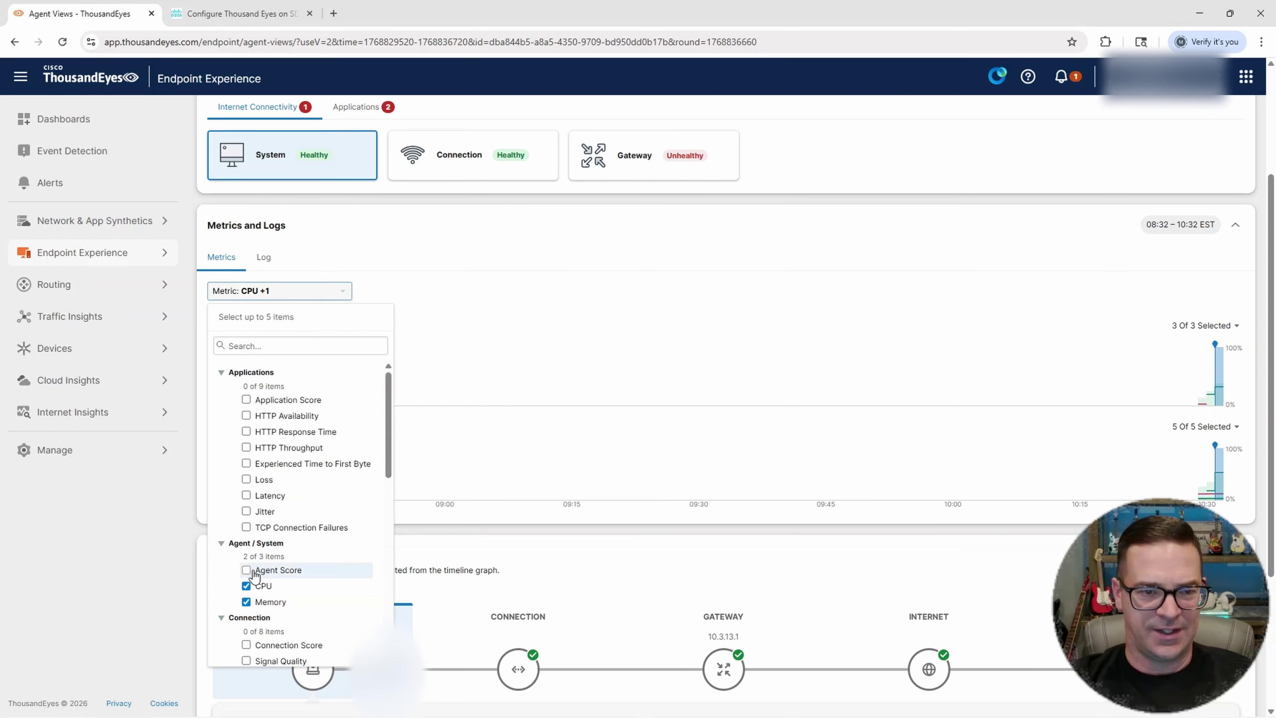
click(250, 402)
click(559, 328)
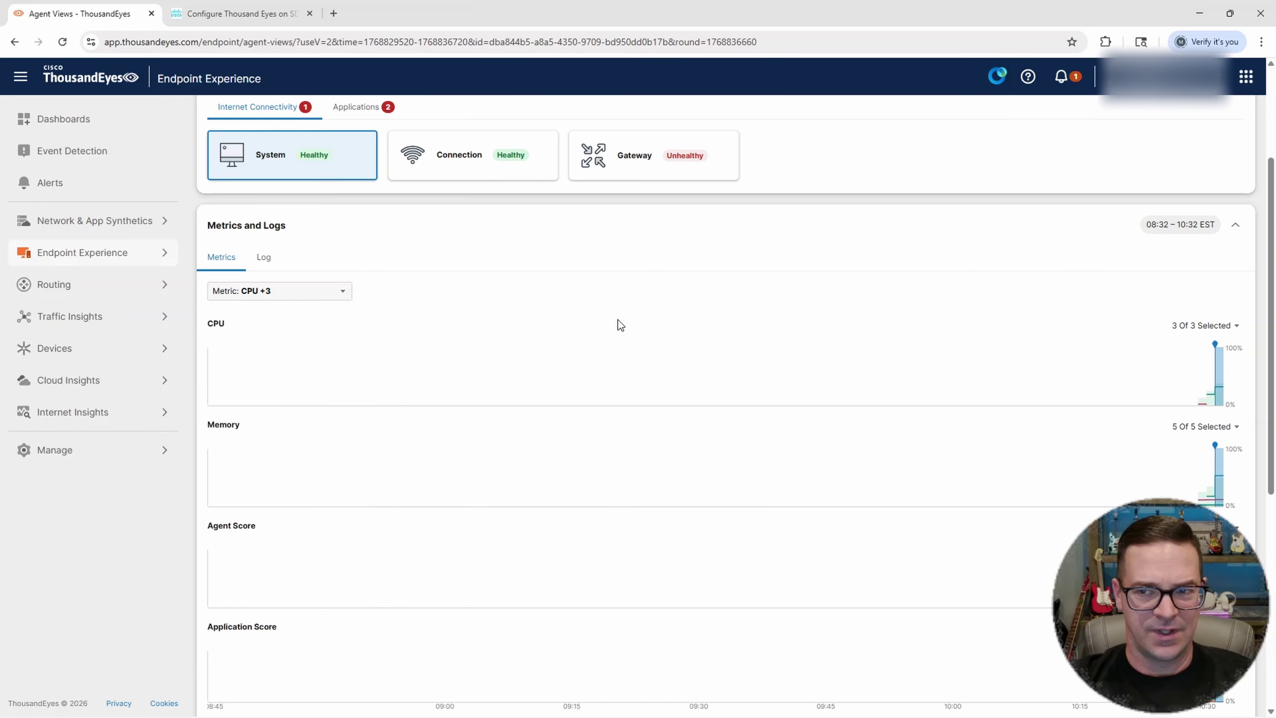
Review the available metric options and examine the latest data points in the CPU, Memory, Agent Score and Application Score charts
scroll(618, 320, down, 1)
click(316, 229)
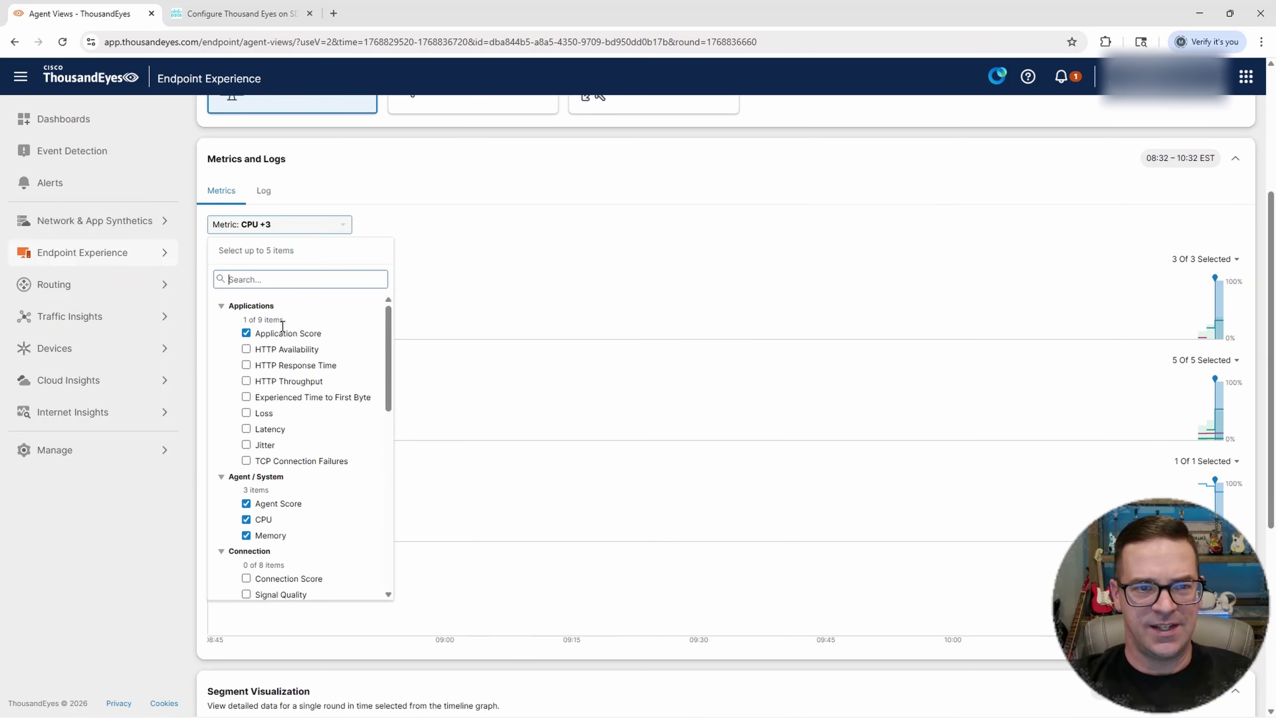
click(535, 201)
scroll(951, 249, down, 1)
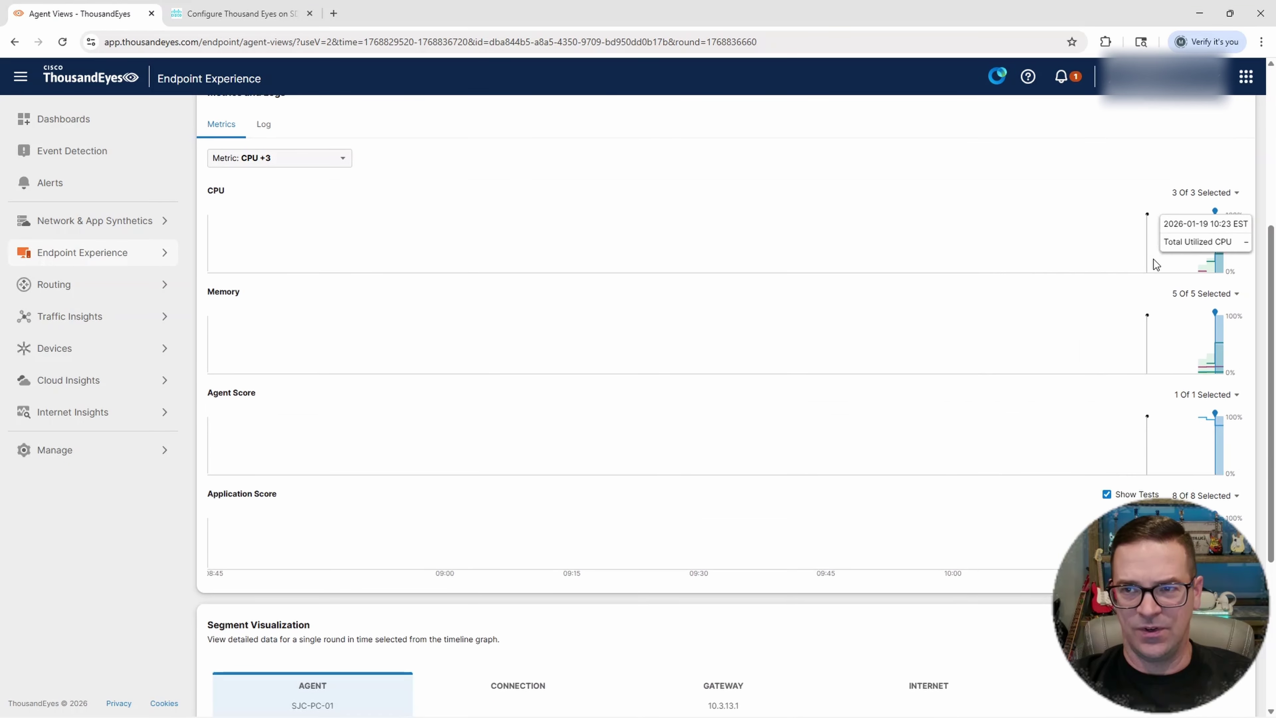
mouse_move(1221, 239)
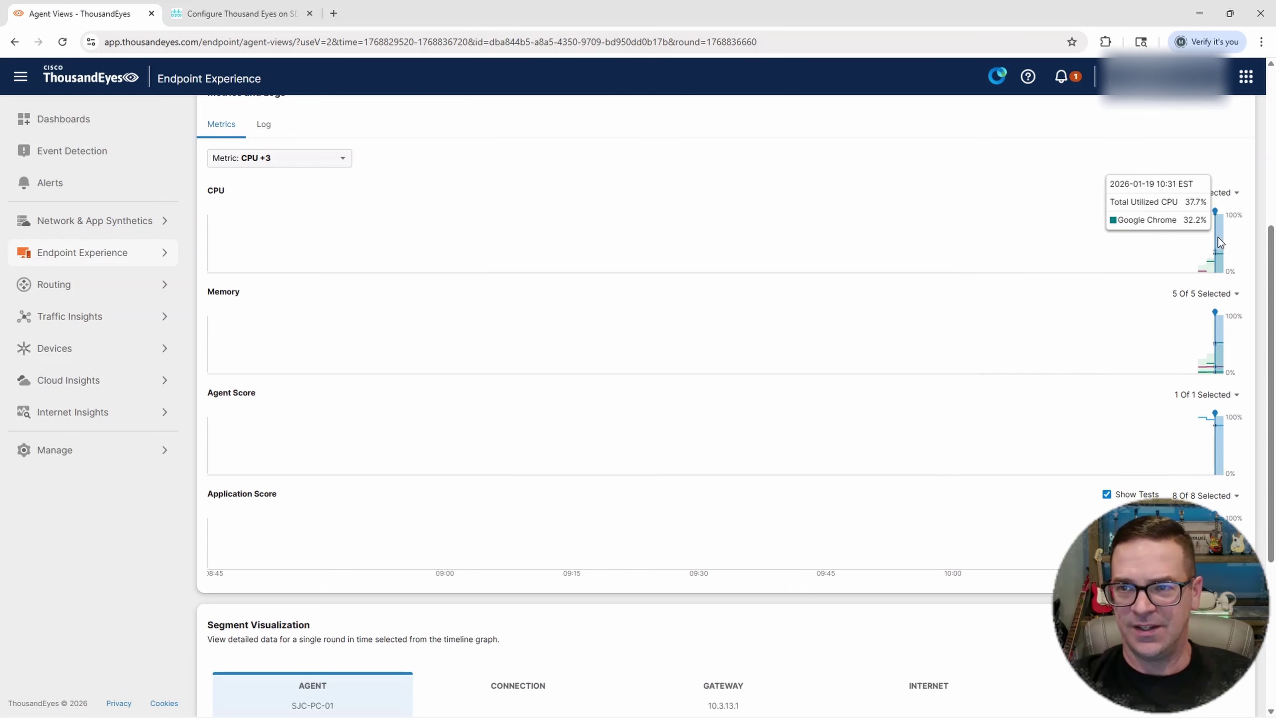
mouse_move(1219, 328)
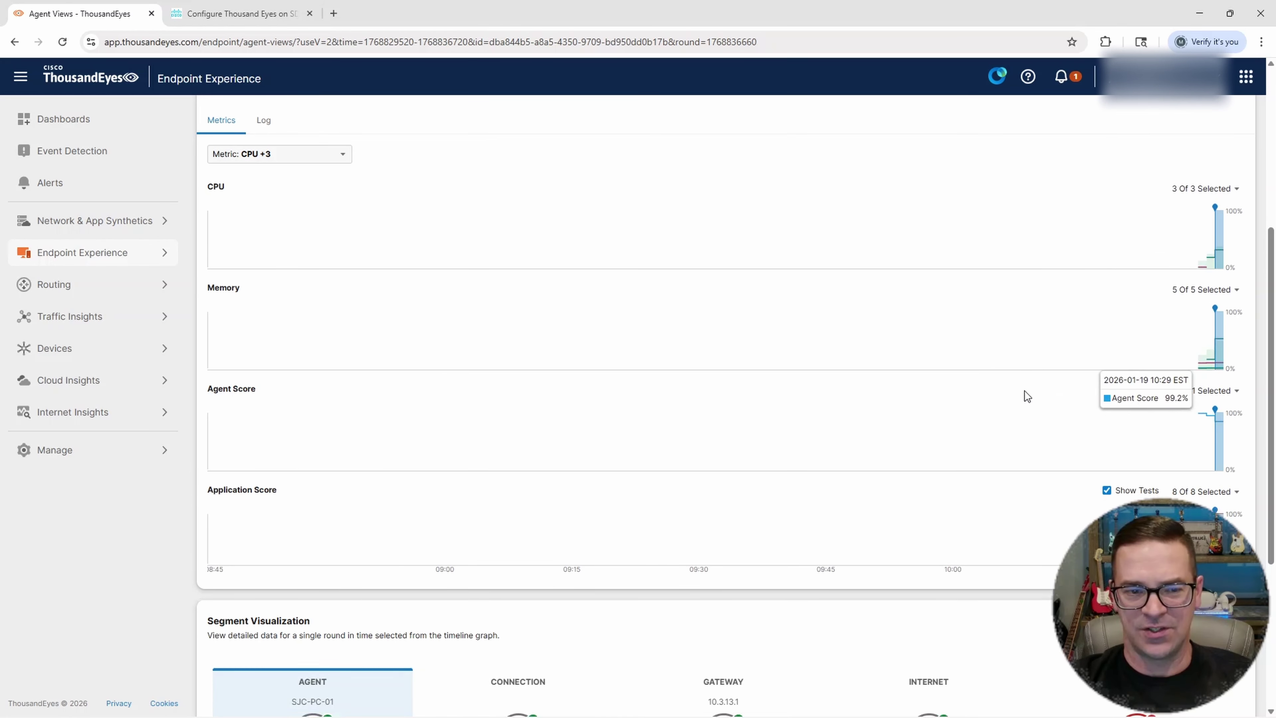
scroll(1025, 391, down, 2)
scroll(1021, 391, up, 2)
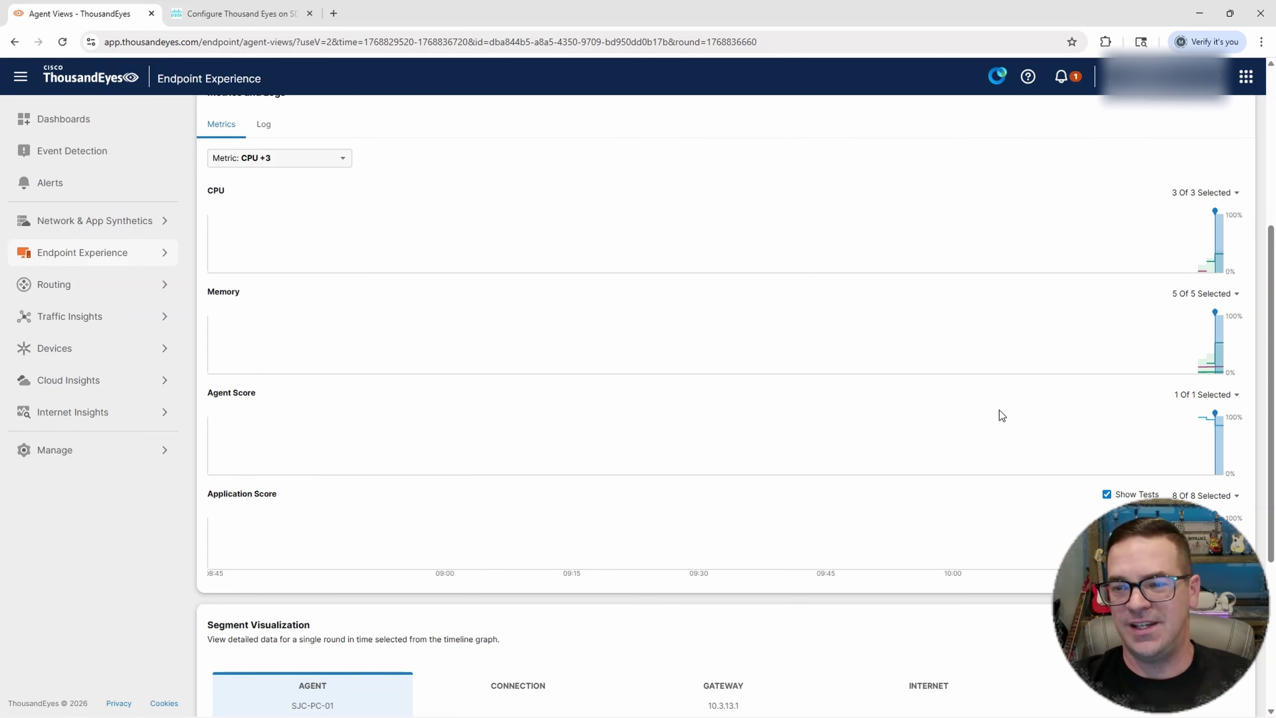
scroll(945, 411, down, 1)
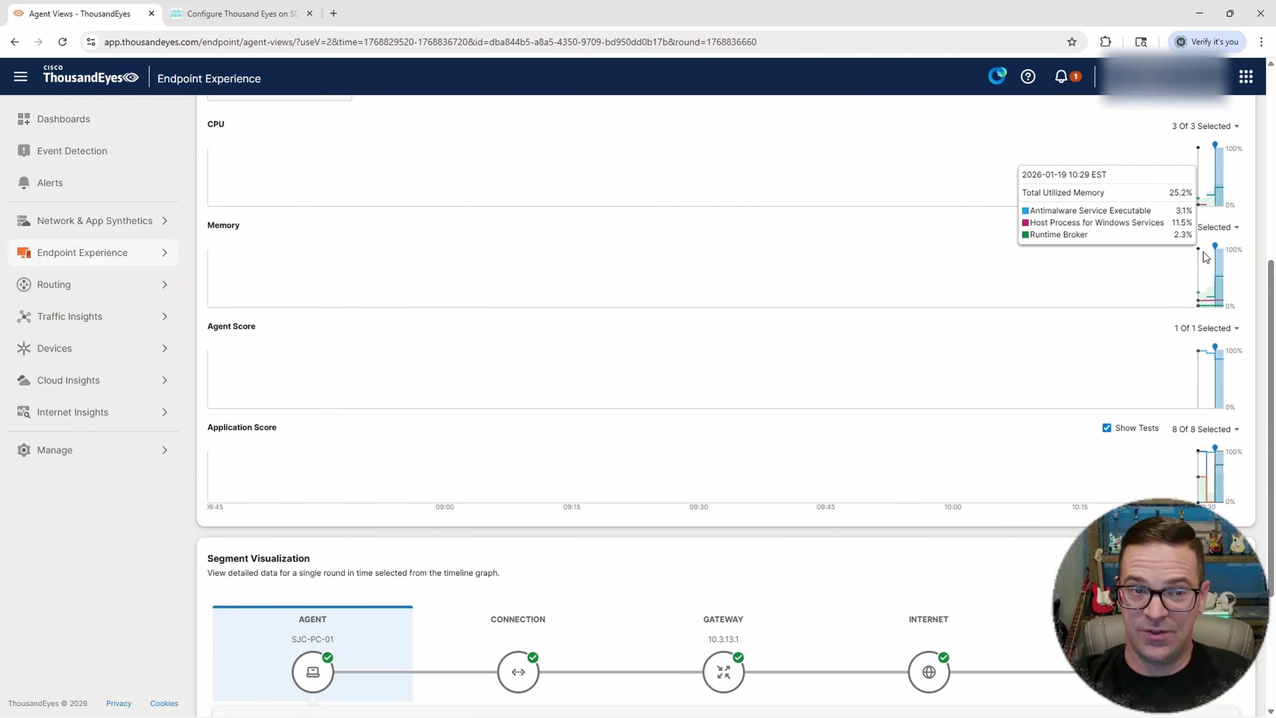
scroll(746, 365, down, 1)
scroll(750, 369, up, 2)
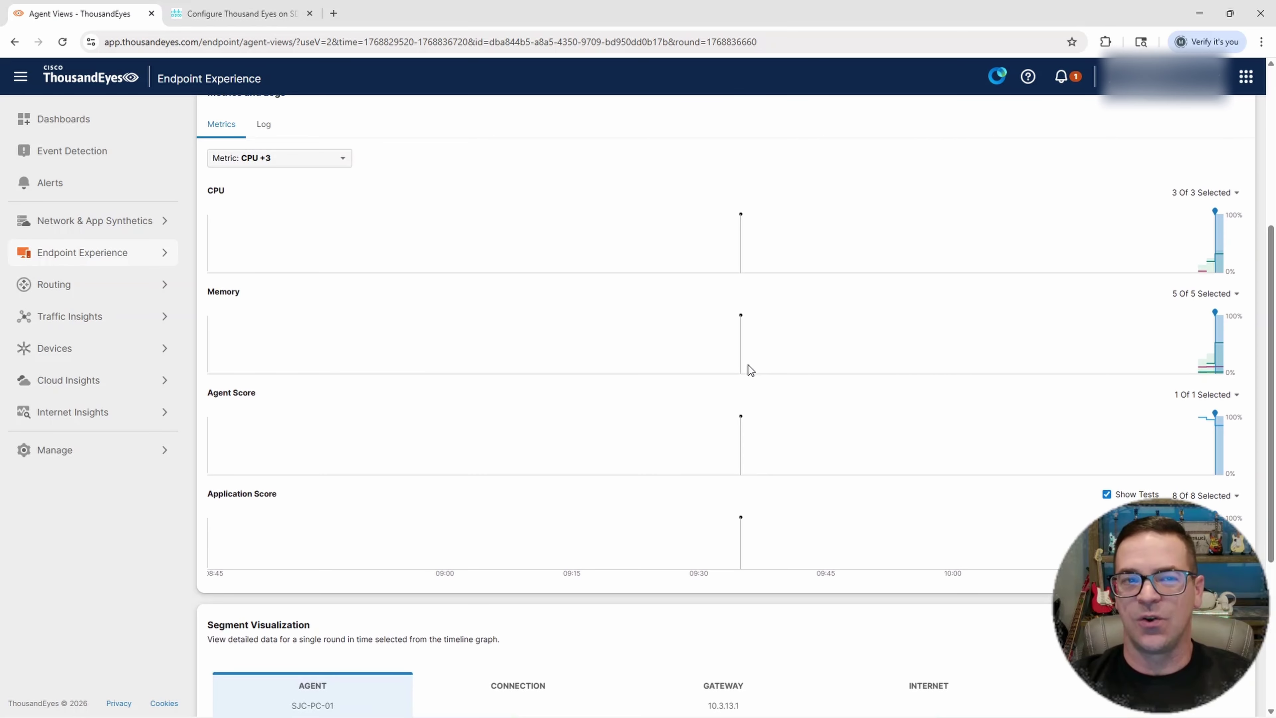
Examine the Connection, Gateway, Internet and Applications segments in SJC-PC-01's Segment Visualization, including the scheduled tests listed under Applications
scroll(748, 367, down, 4)
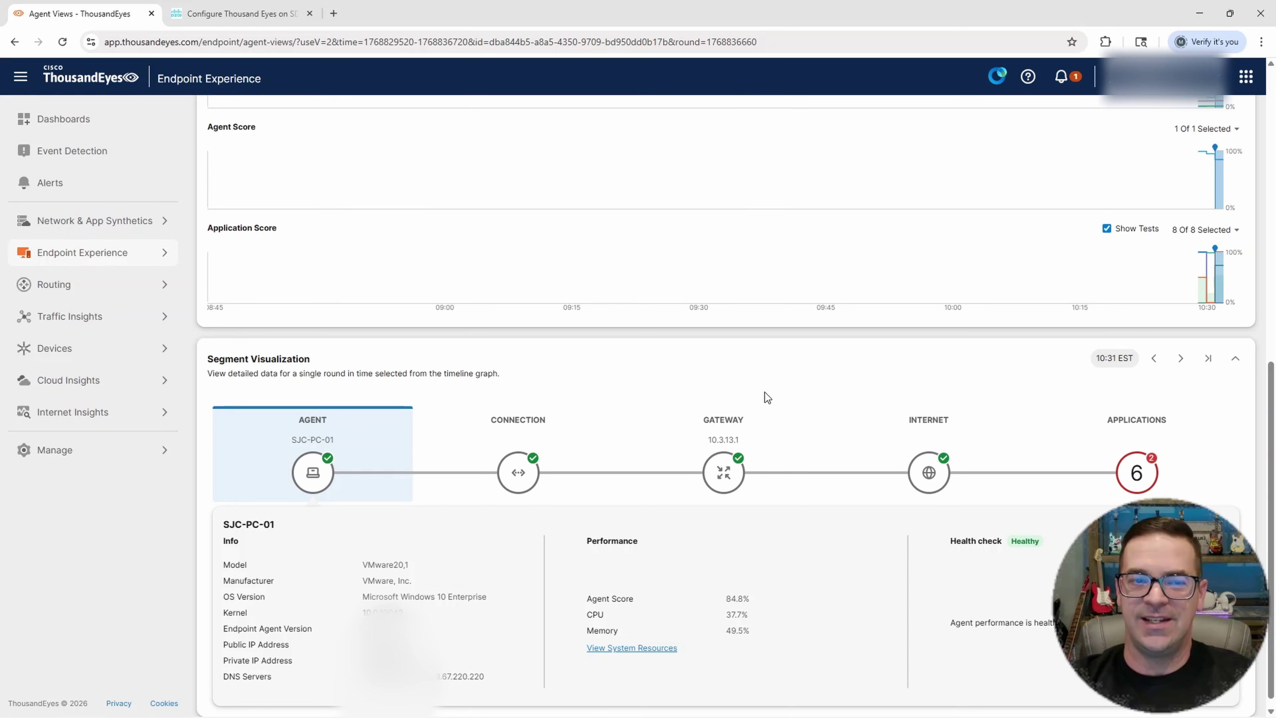
scroll(770, 372, down, 1)
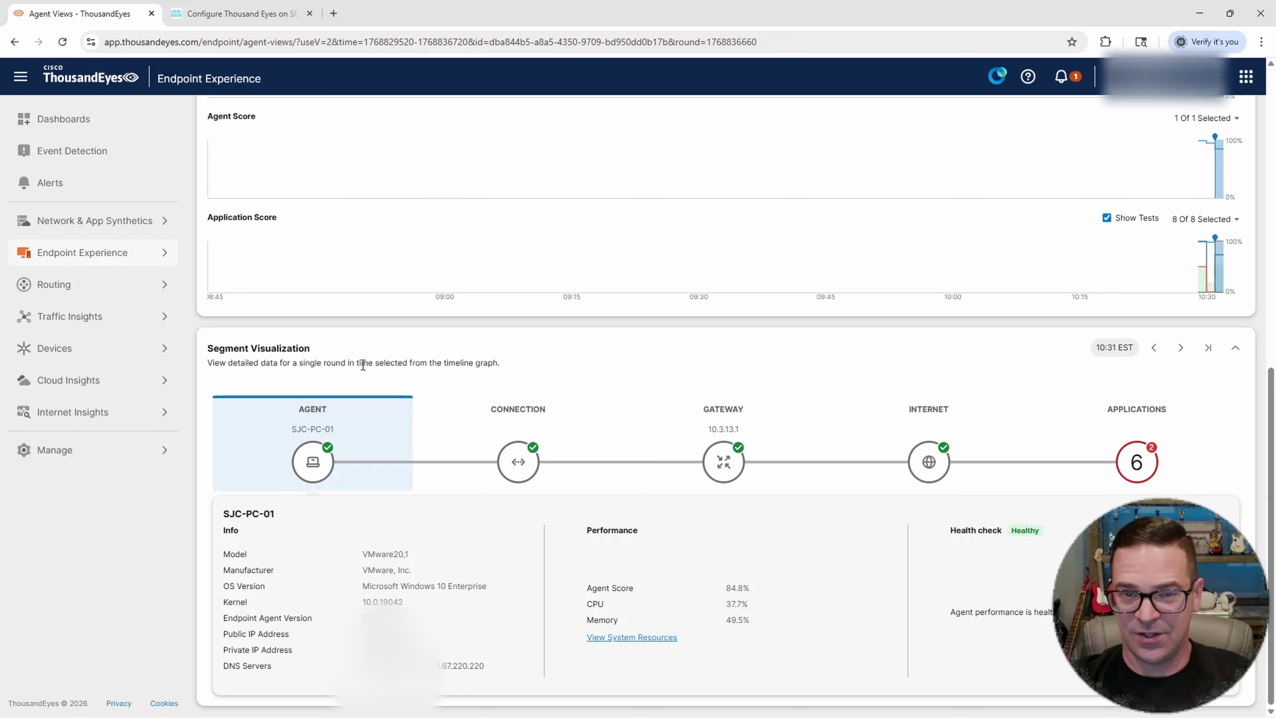
click(527, 479)
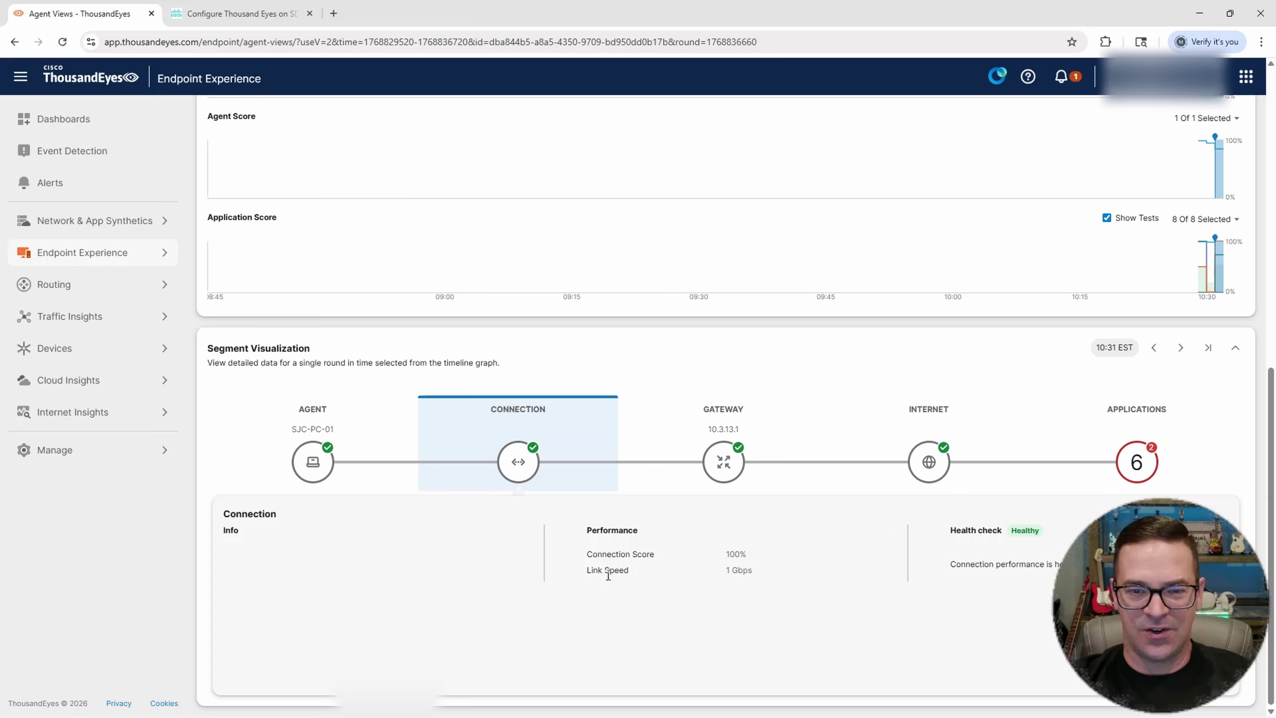
click(736, 464)
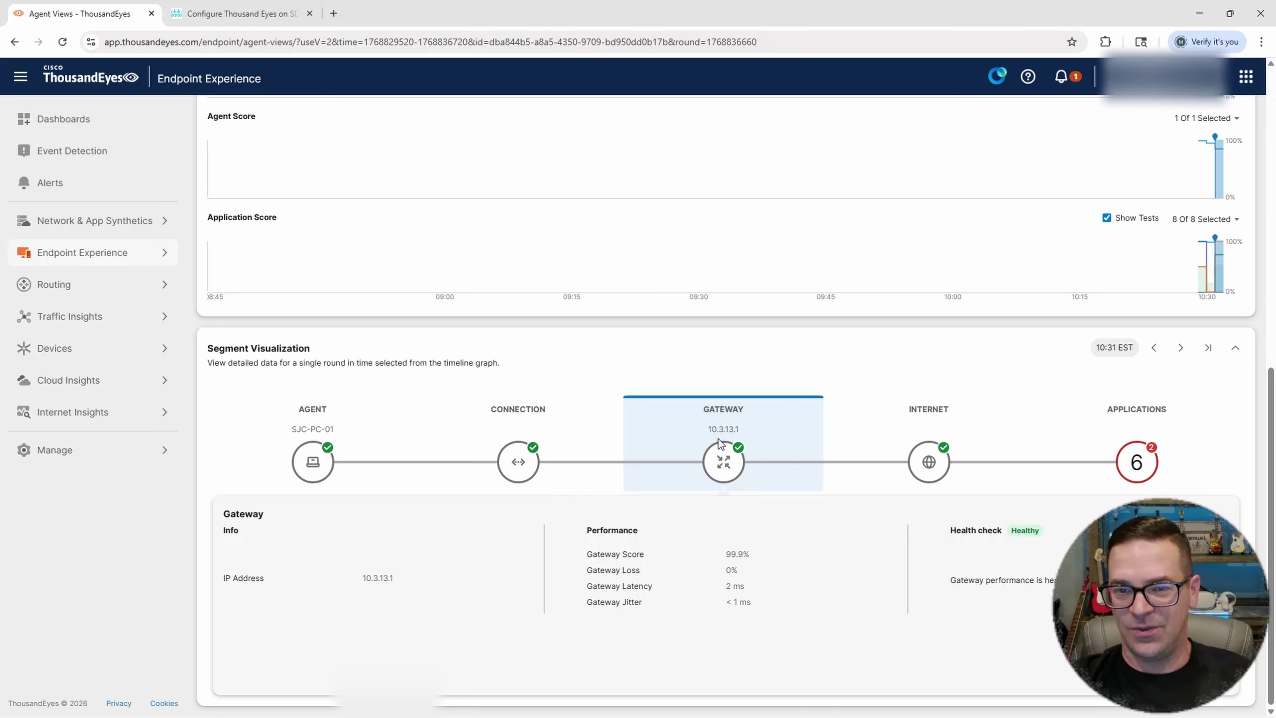
click(926, 464)
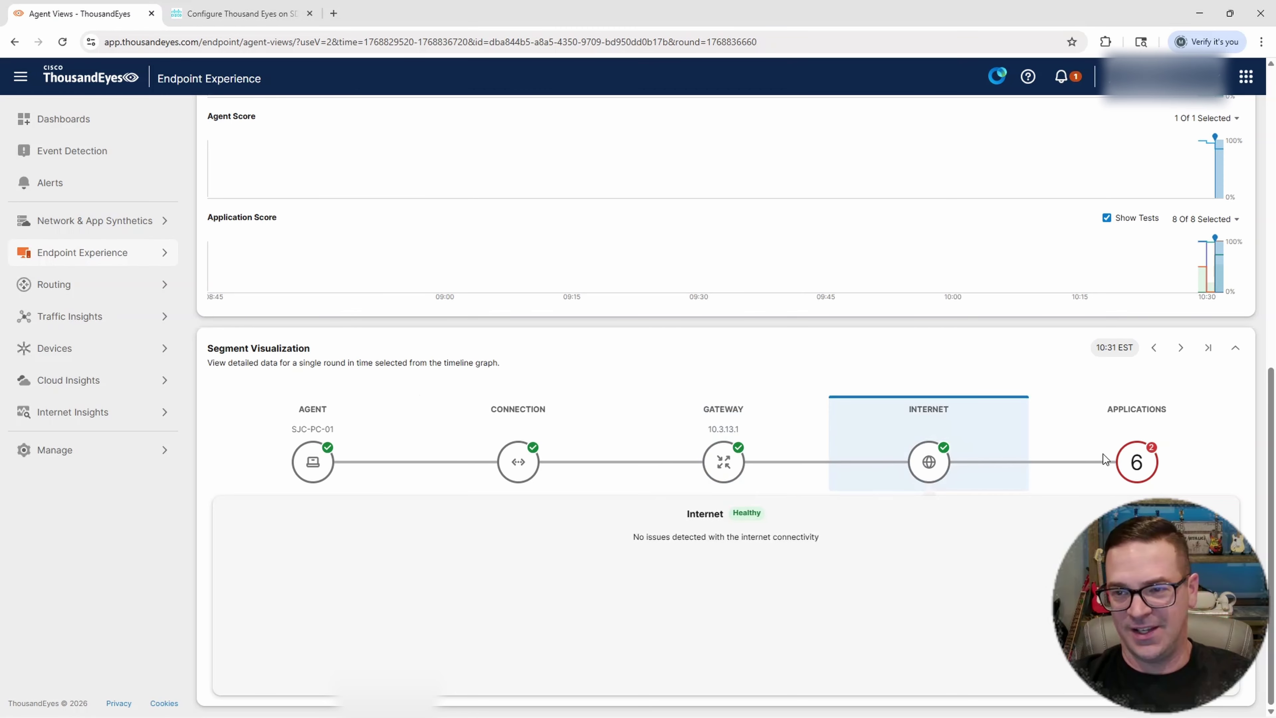
click(1135, 460)
scroll(996, 452, down, 1)
scroll(996, 450, down, 1)
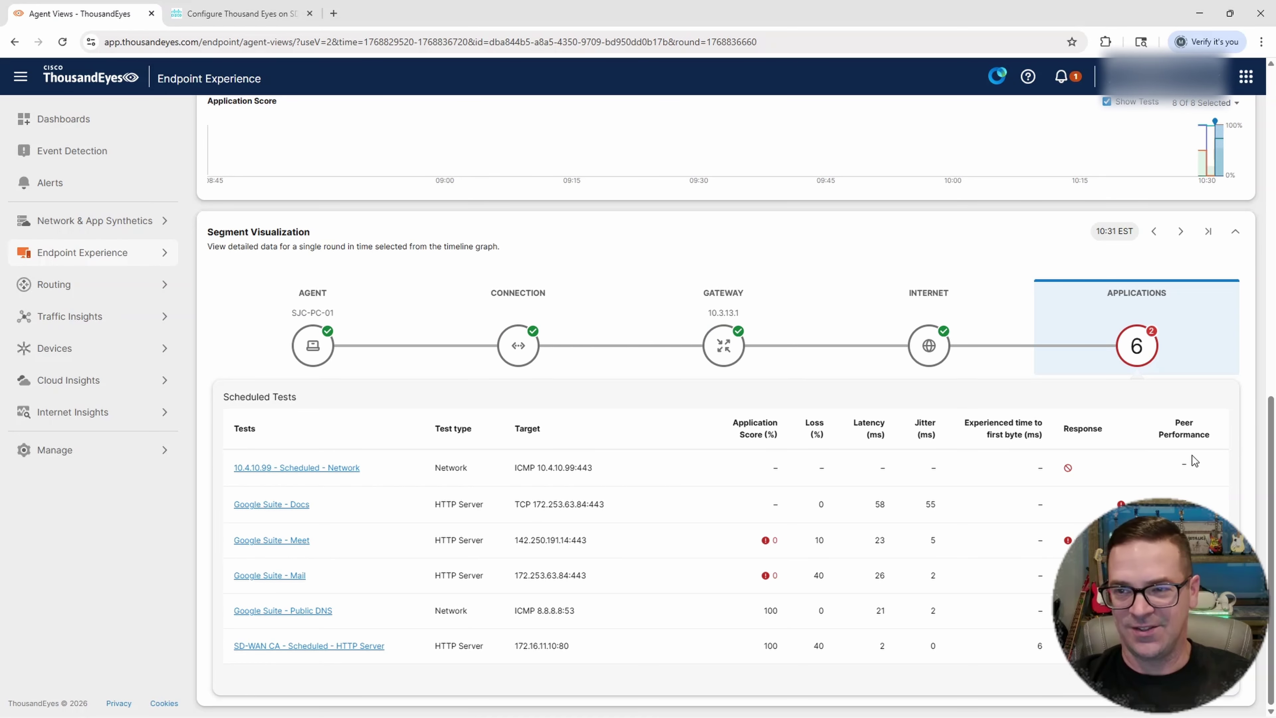
scroll(1192, 460, up, 10)
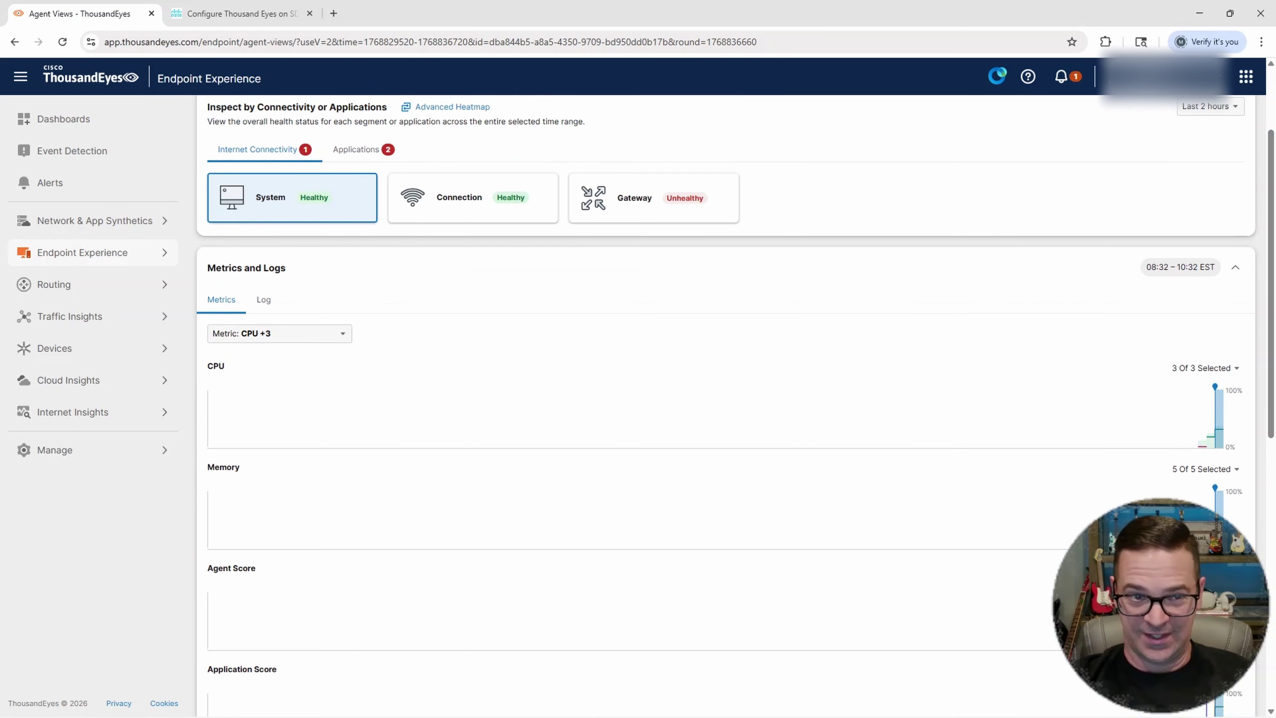
scroll(801, 382, up, 2)
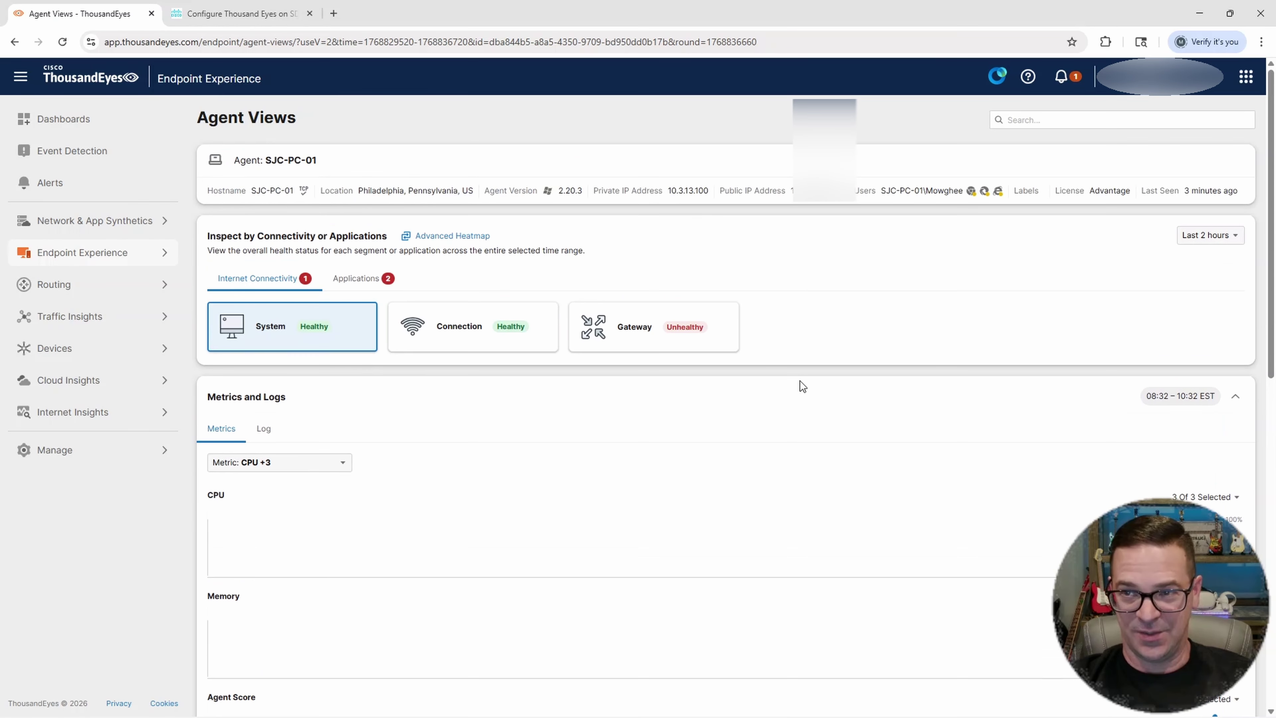